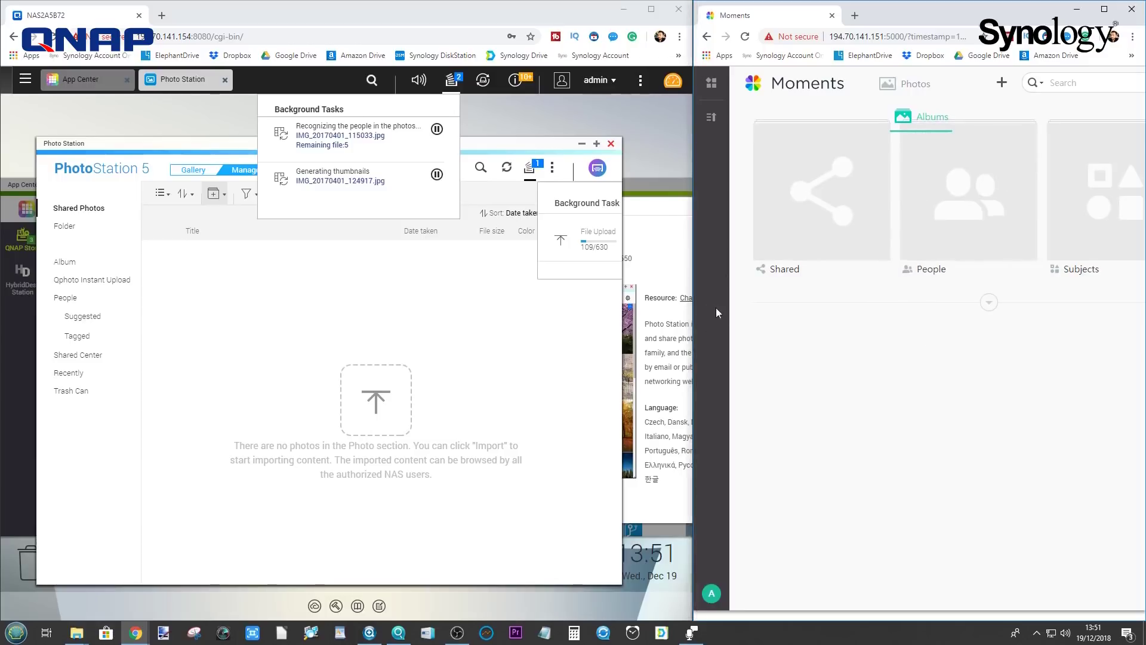
- Widen the QNAP browser window and the Photo Station window so the upload progress is fully displayed
drag(692, 306, 523, 306)
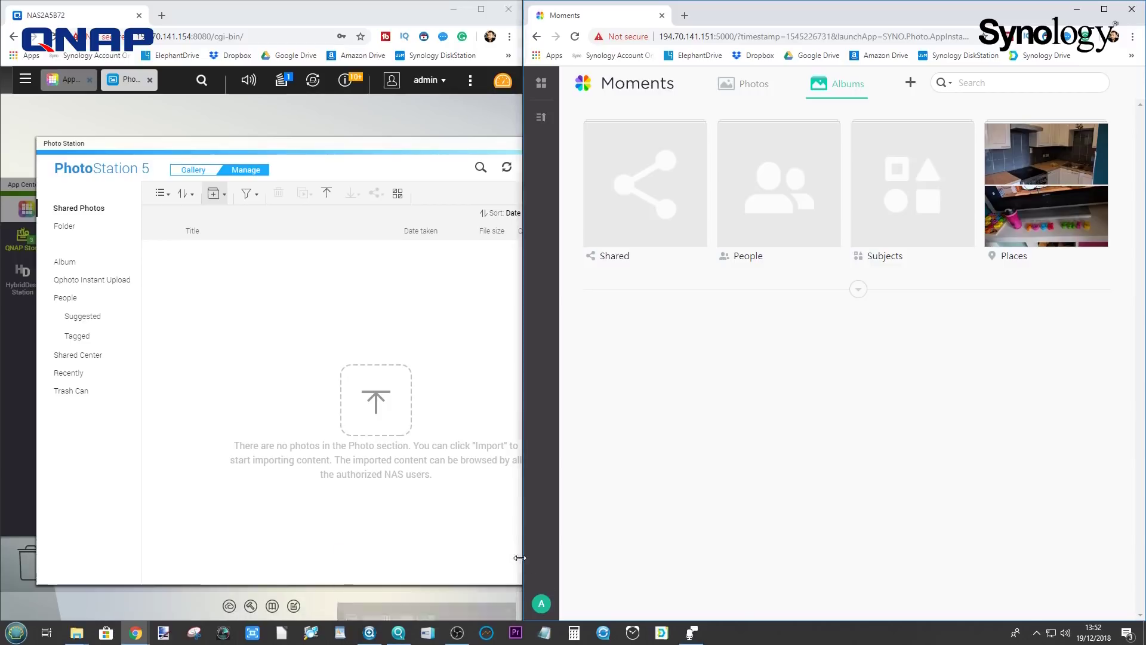
drag(530, 100, 785, 102)
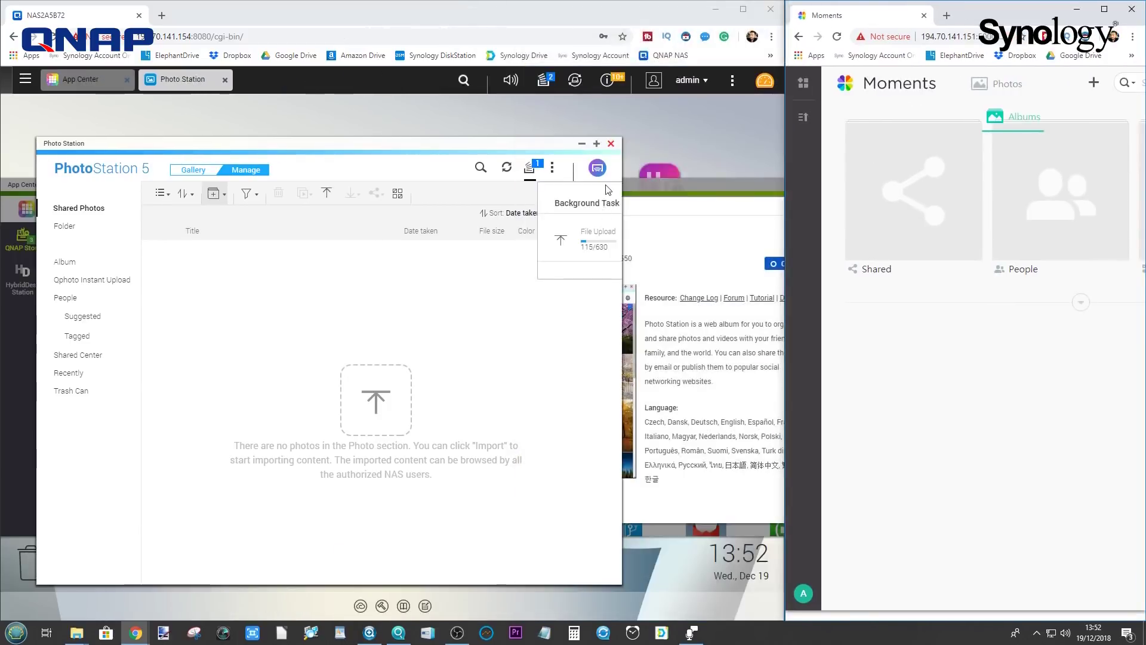
click(657, 174)
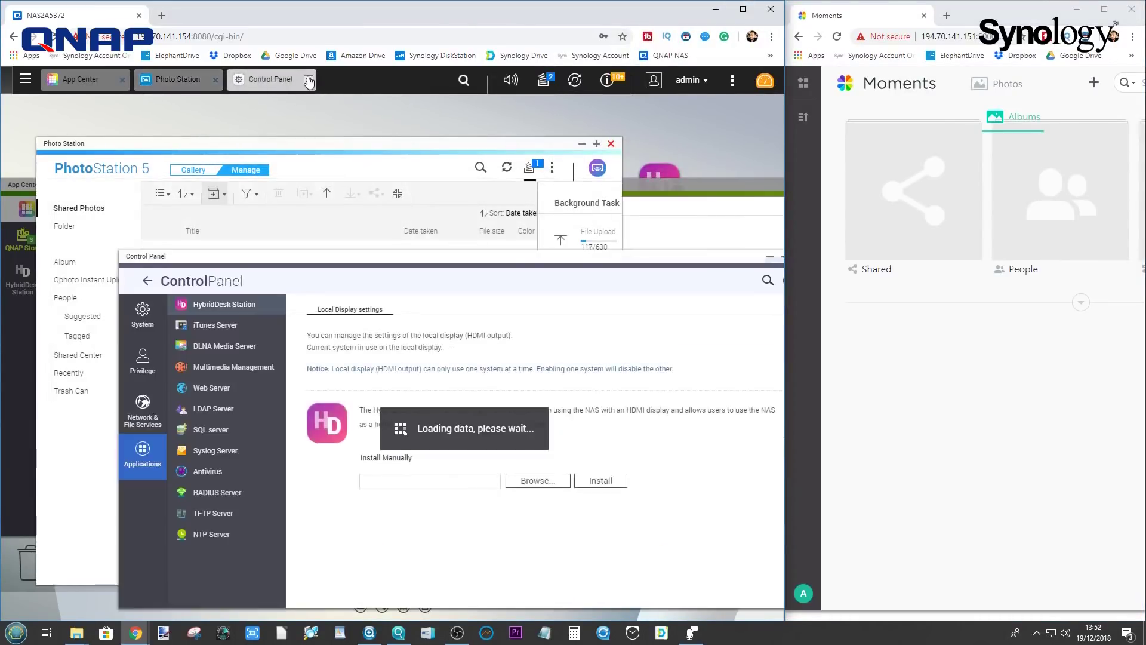
click(310, 80)
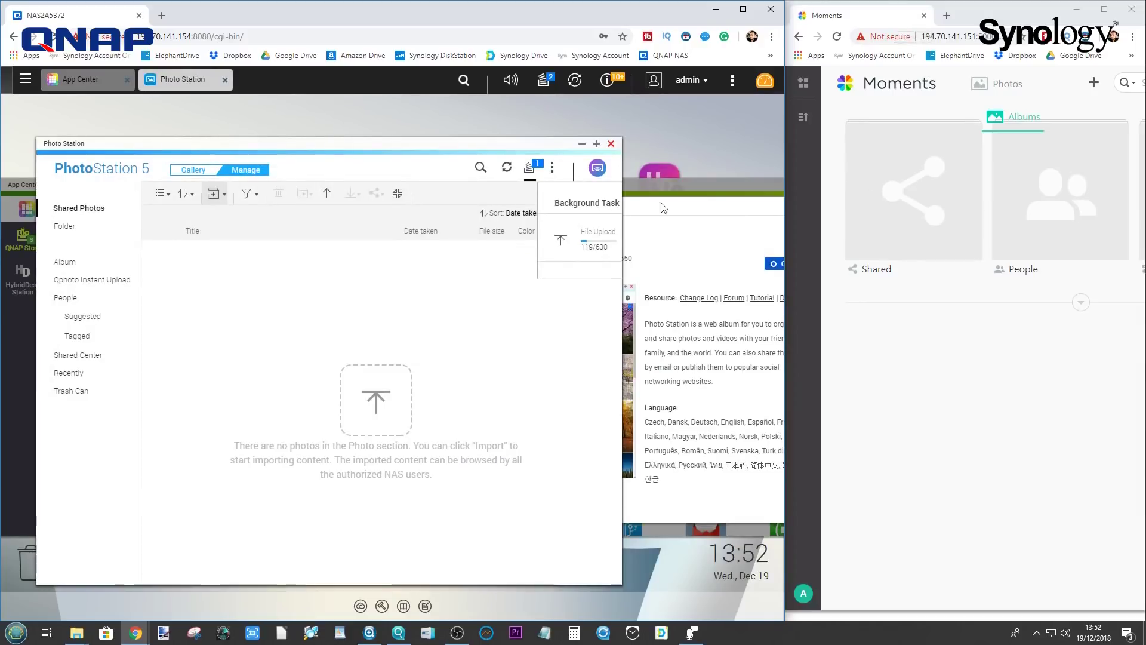
drag(622, 209, 685, 209)
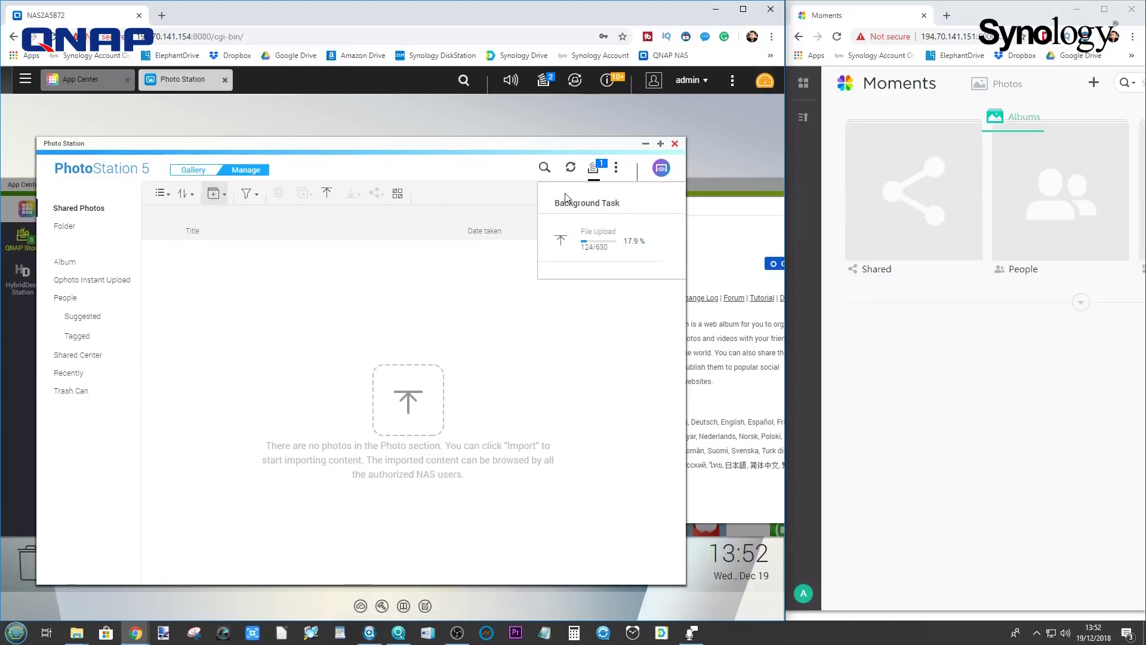
- Display the suggested people in Photo Station and look through the detected faces
click(84, 303)
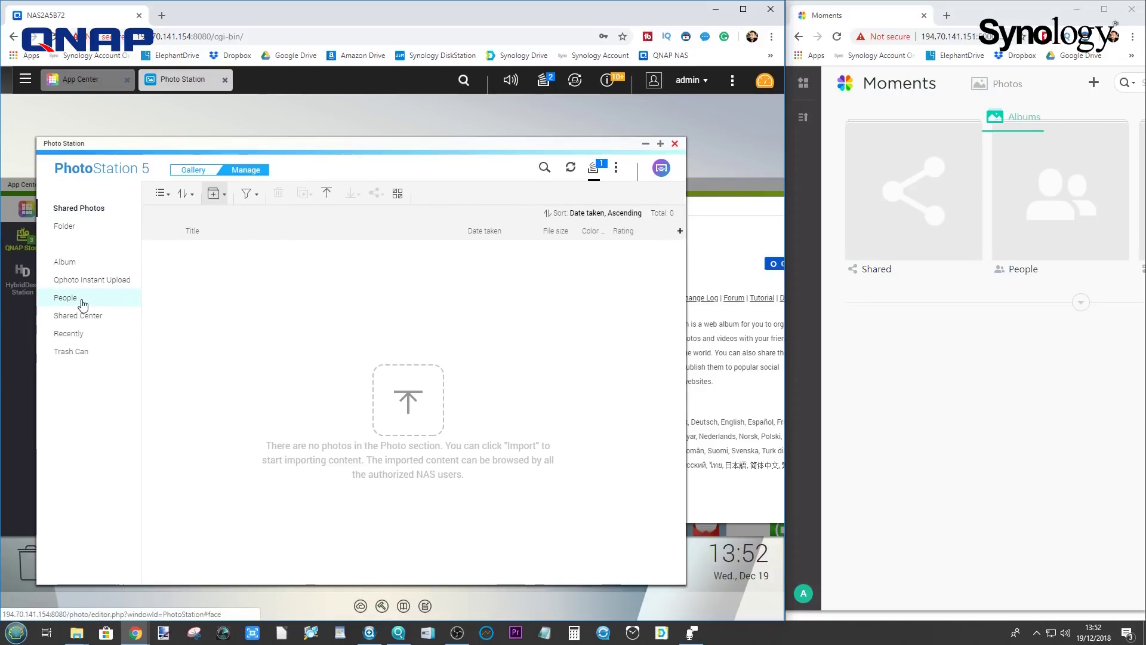
click(83, 301)
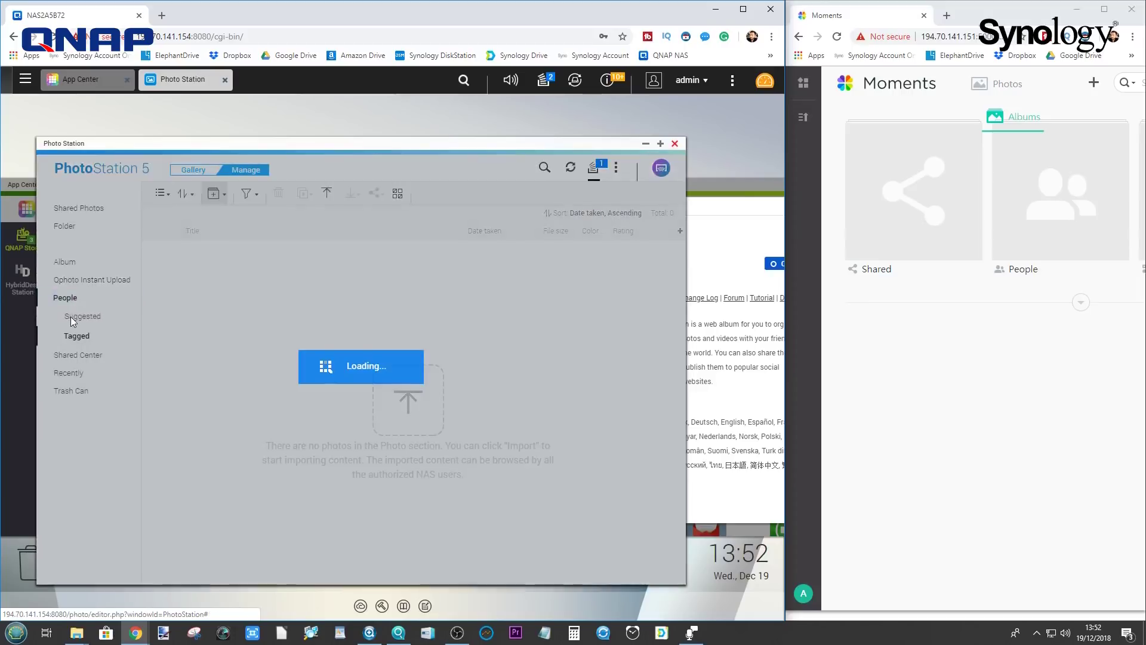
click(81, 323)
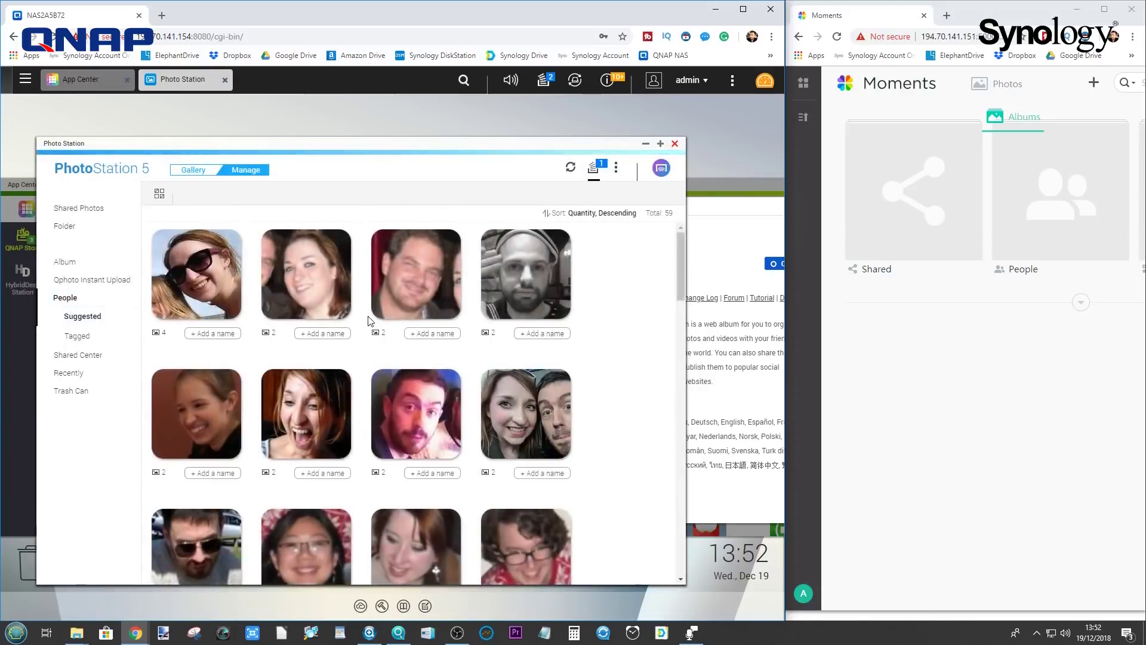
scroll(368, 321, down, 1)
scroll(358, 319, up, 1)
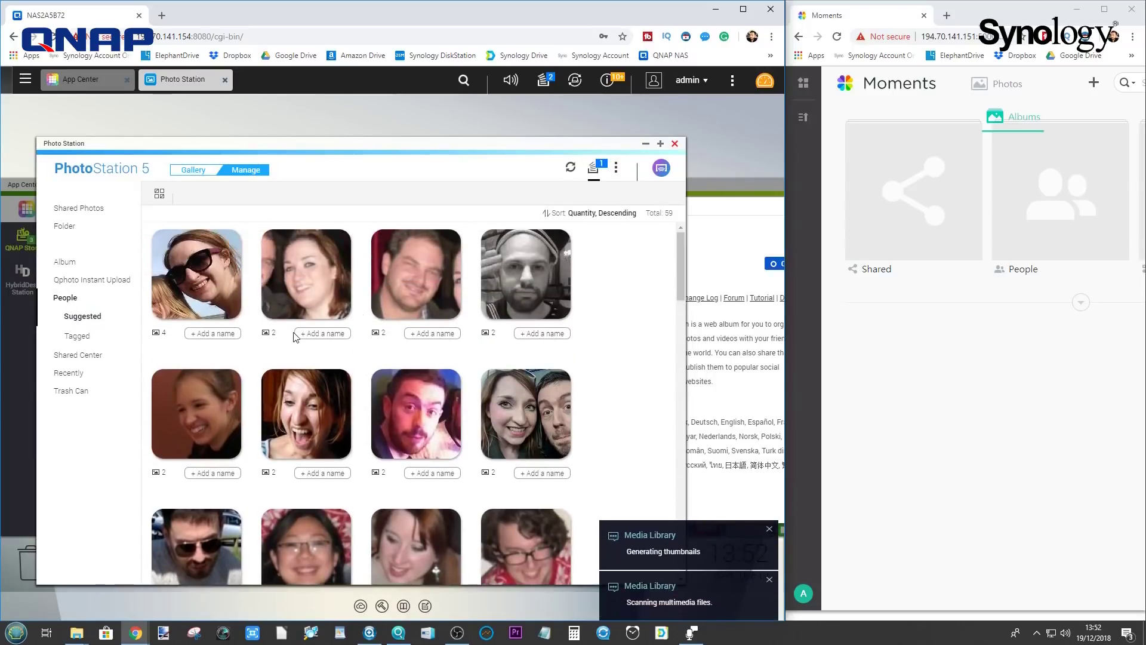
scroll(293, 337, down, 6)
scroll(293, 337, down, 15)
scroll(371, 422, down, 3)
scroll(418, 400, up, 20)
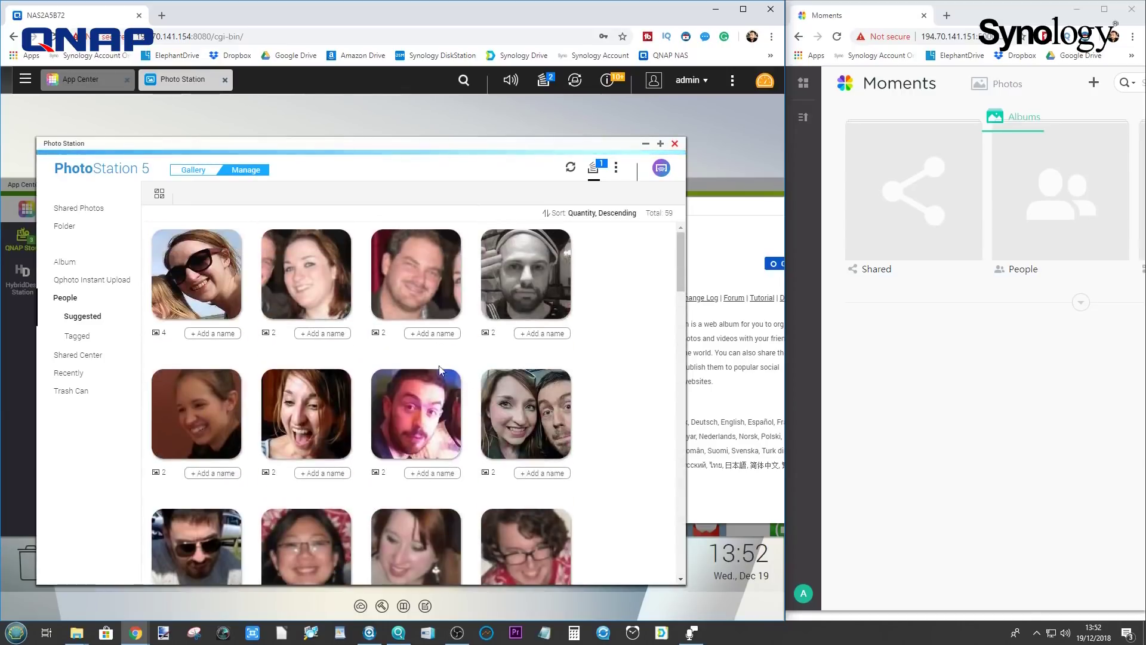
- Widen the Moments browser window and check its People album for recognized faces
drag(787, 184, 549, 184)
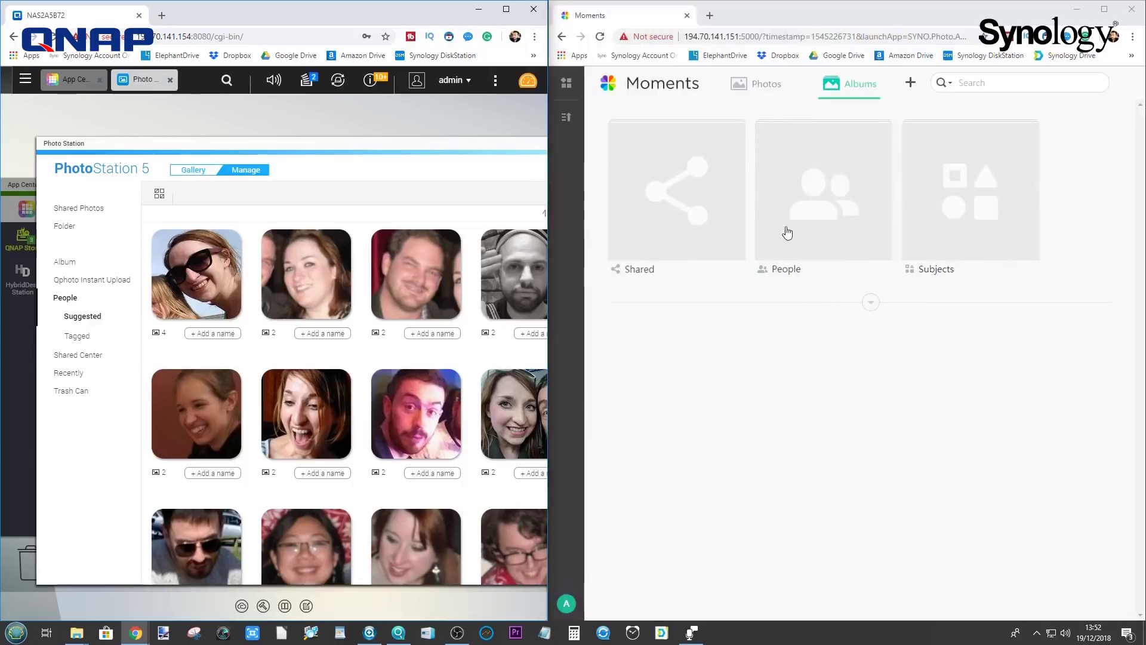
click(814, 213)
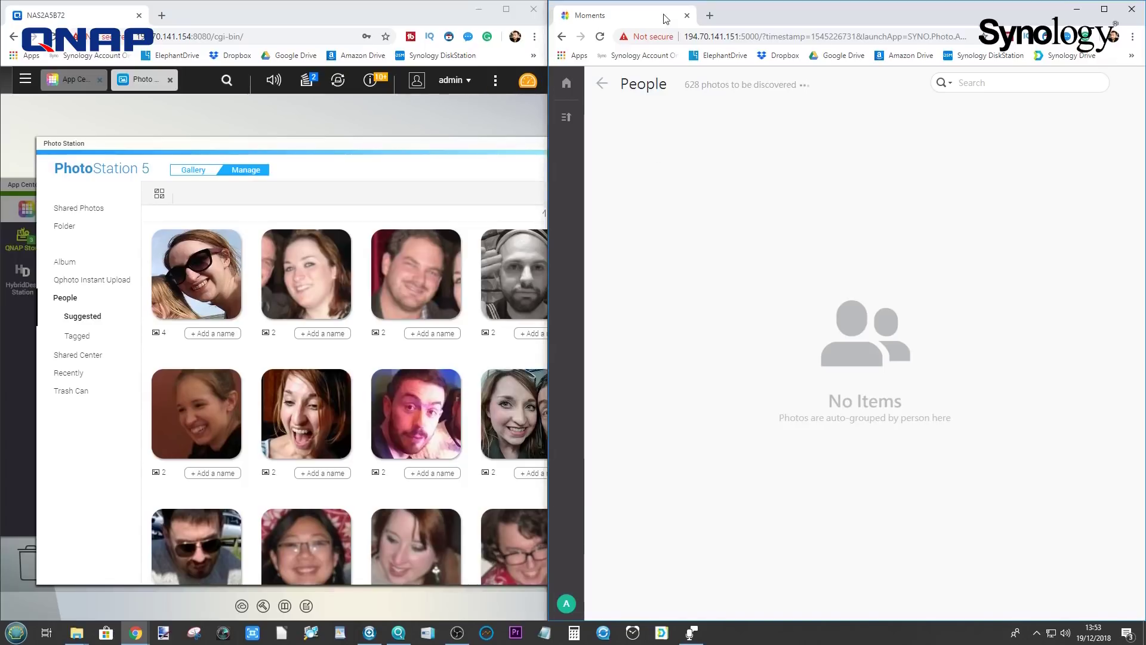
click(601, 85)
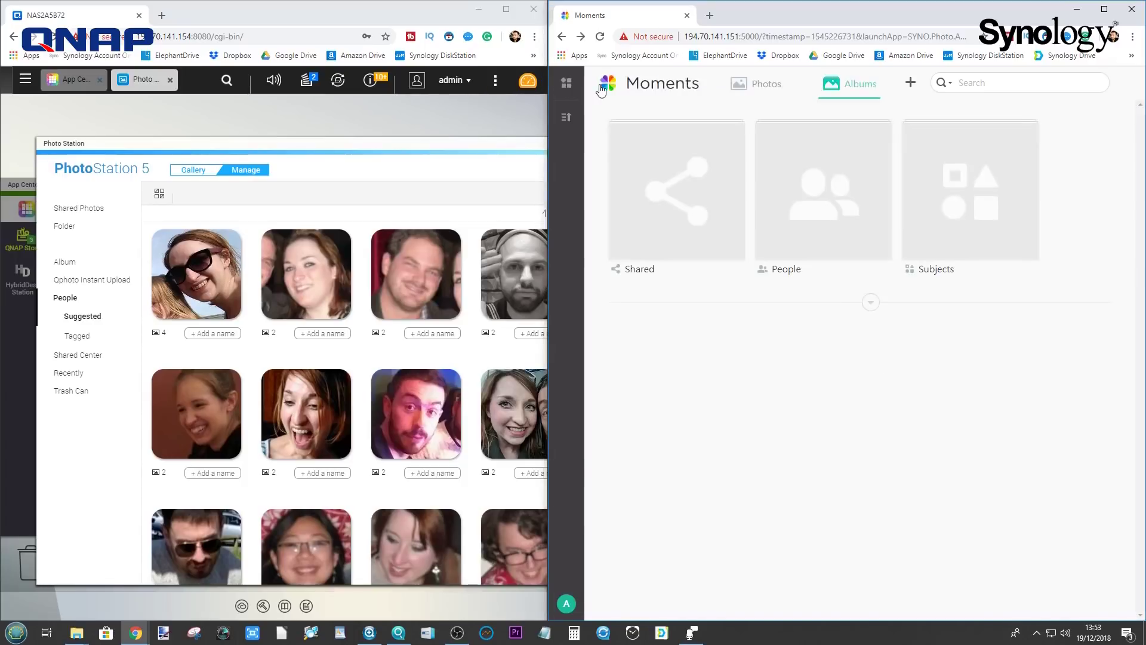
- Browse the Moments photo timeline around December 2017, viewing one photo full size and returning to the timeline
click(773, 85)
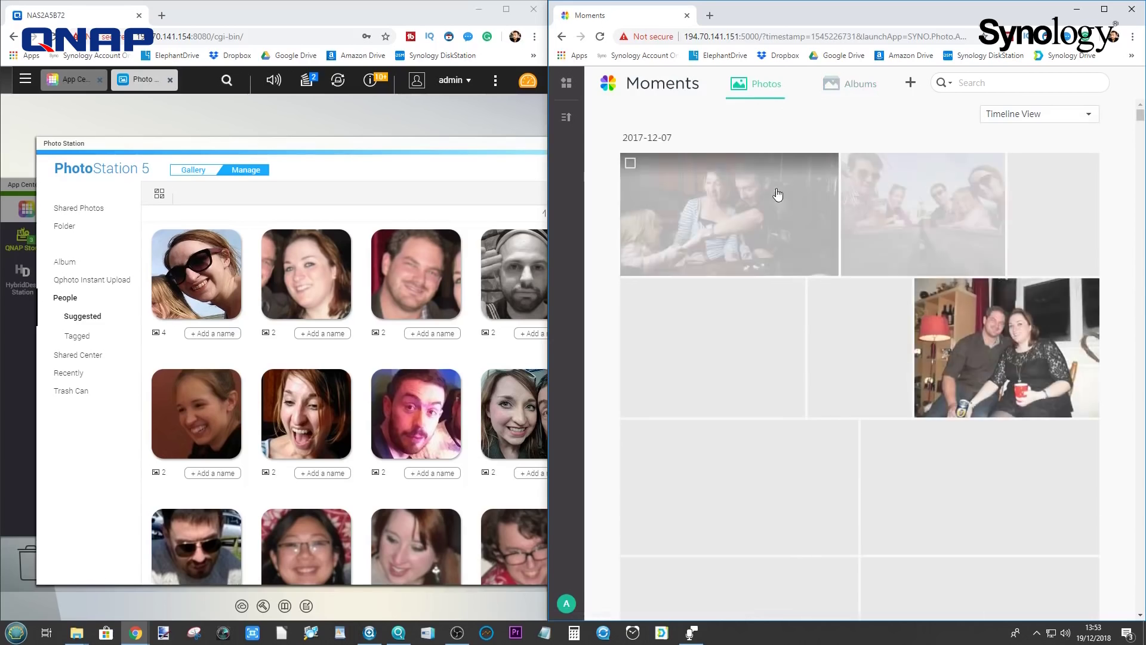
scroll(806, 303, down, 10)
scroll(813, 335, down, 5)
scroll(813, 334, up, 5)
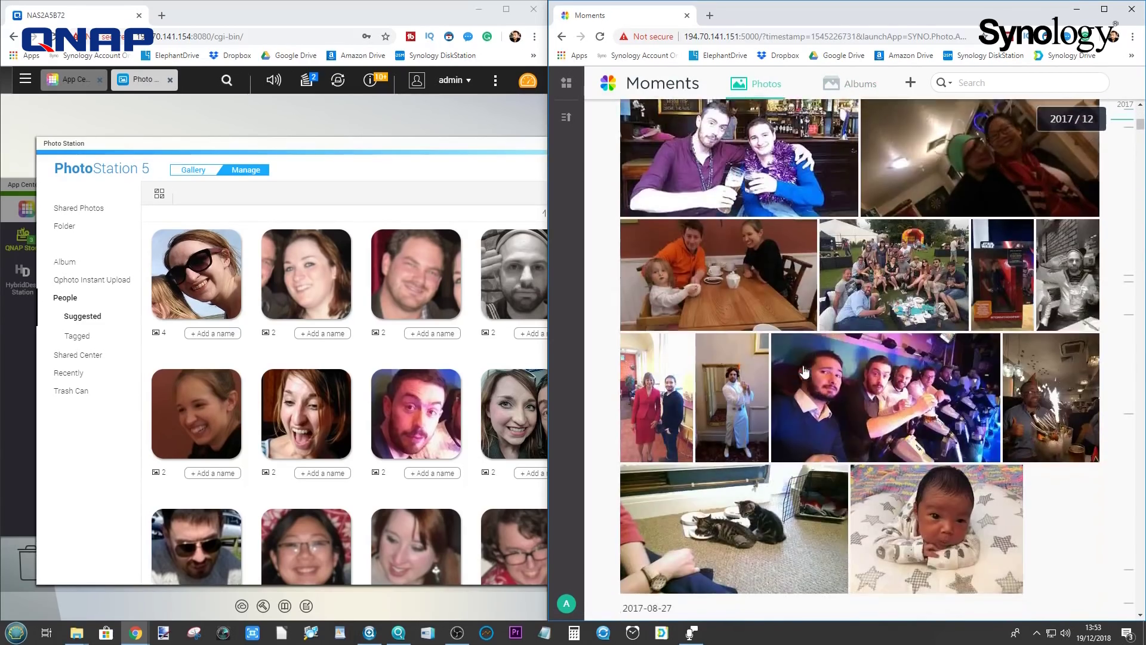
scroll(805, 371, down, 2)
click(737, 417)
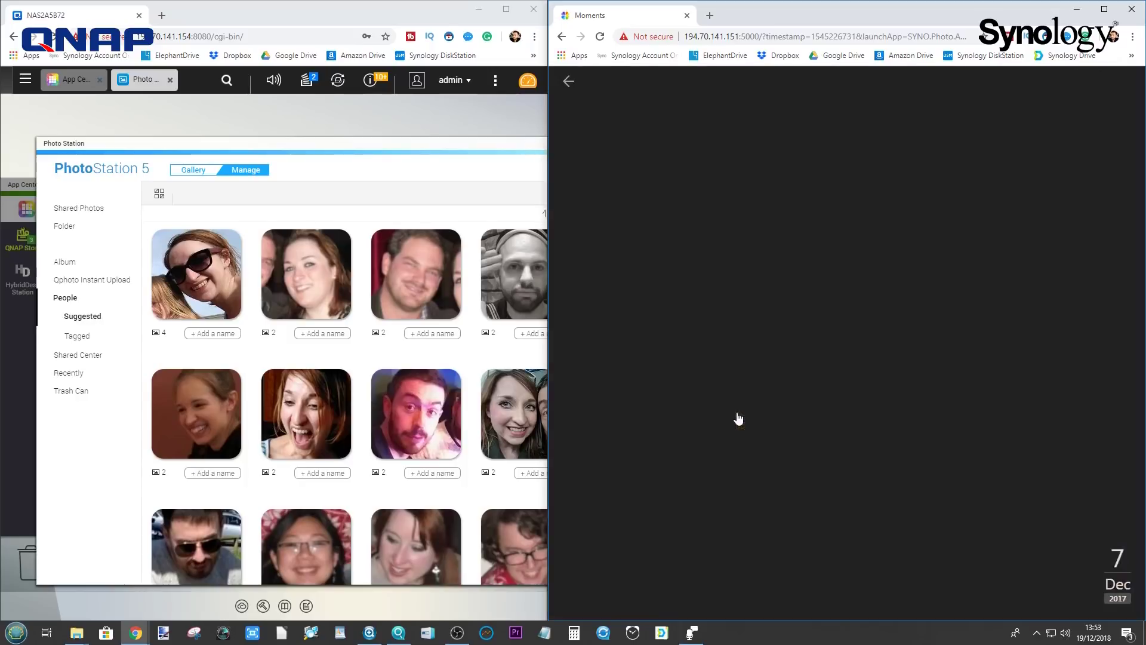
click(569, 81)
scroll(756, 410, up, 5)
scroll(756, 411, up, 2)
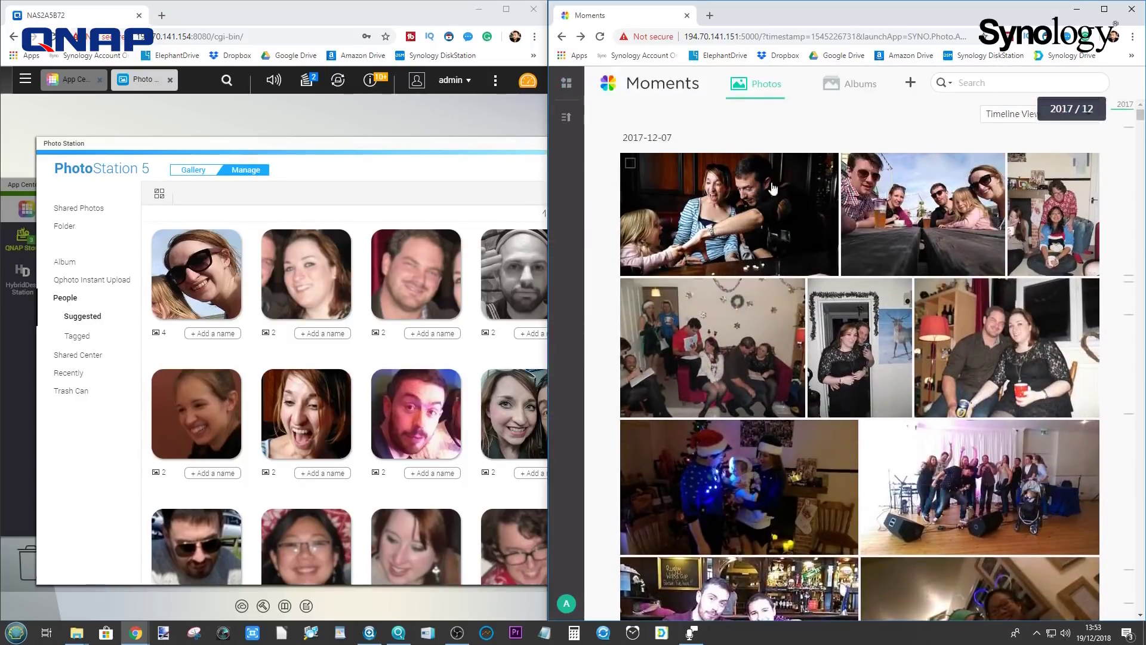
scroll(757, 410, down, 2)
- Display the Moments albums and review all the available album categories
click(860, 84)
click(774, 93)
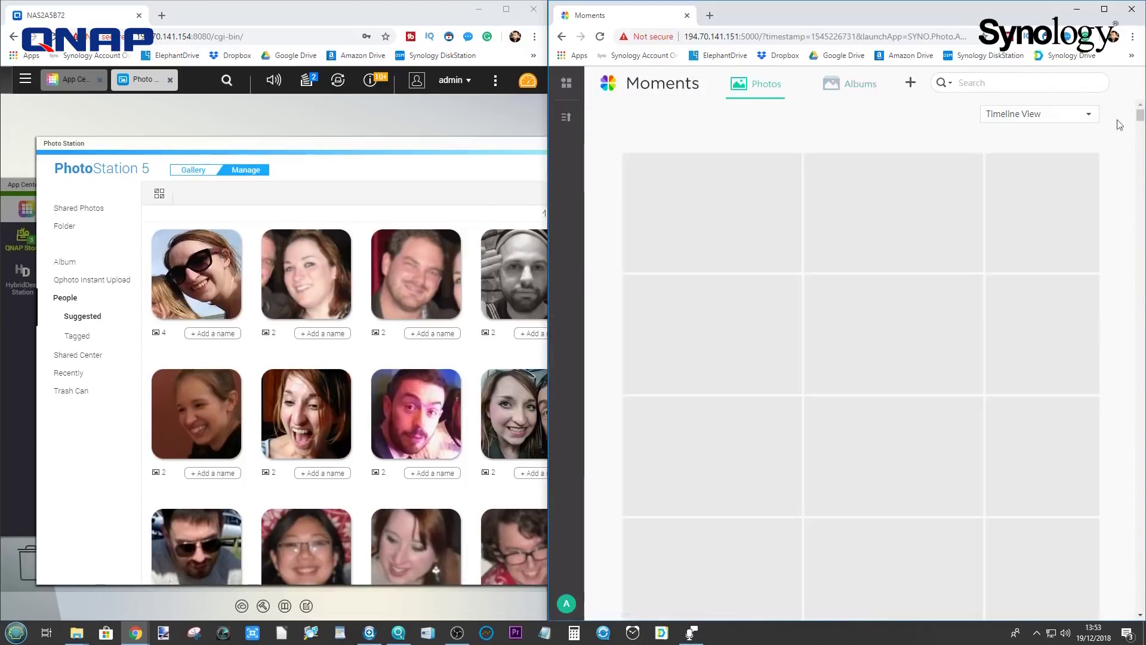
click(835, 82)
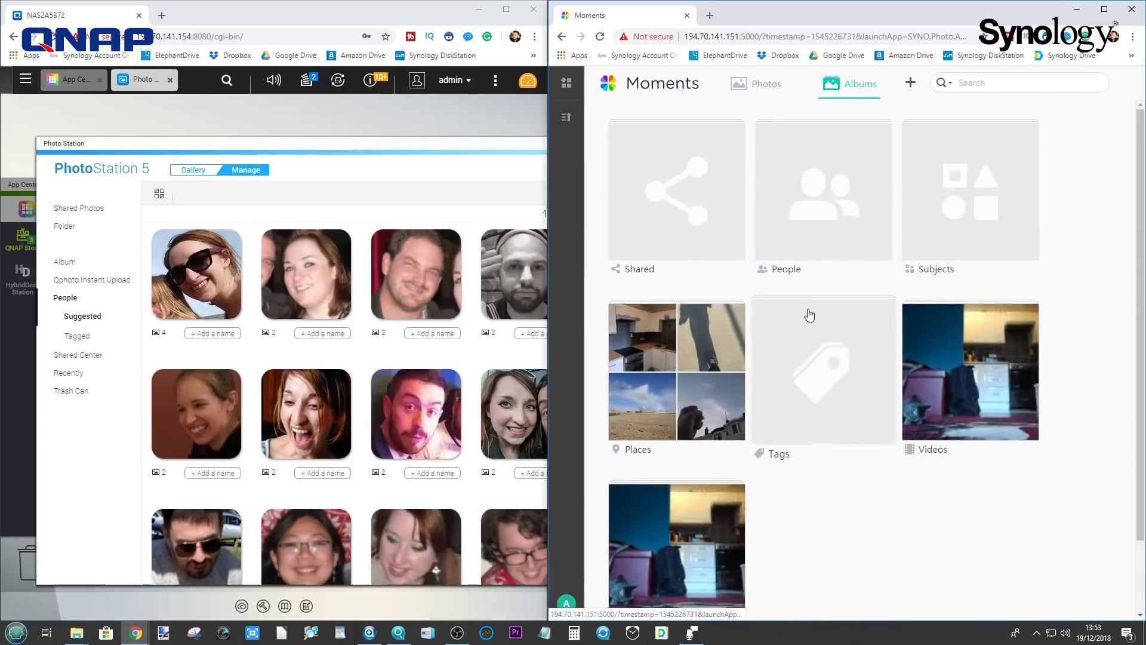
scroll(810, 314, down, 2)
scroll(776, 423, up, 2)
- Shift the Photo Station window so the face grid fits, and examine the suggested faces
drag(358, 142, 244, 146)
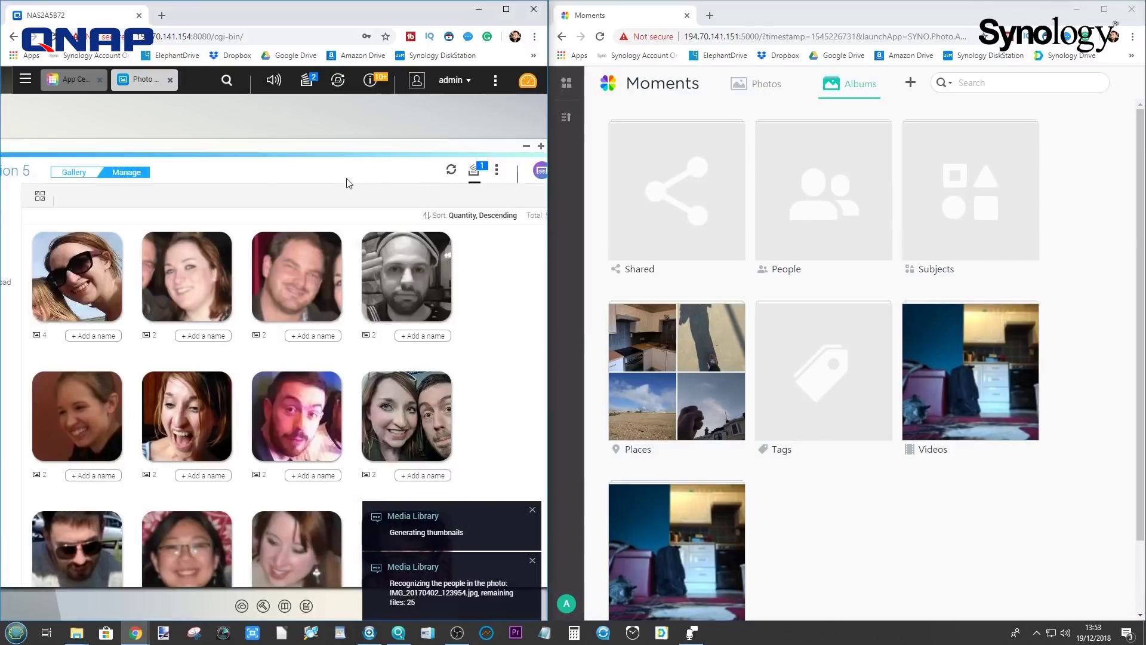
scroll(287, 334, down, 4)
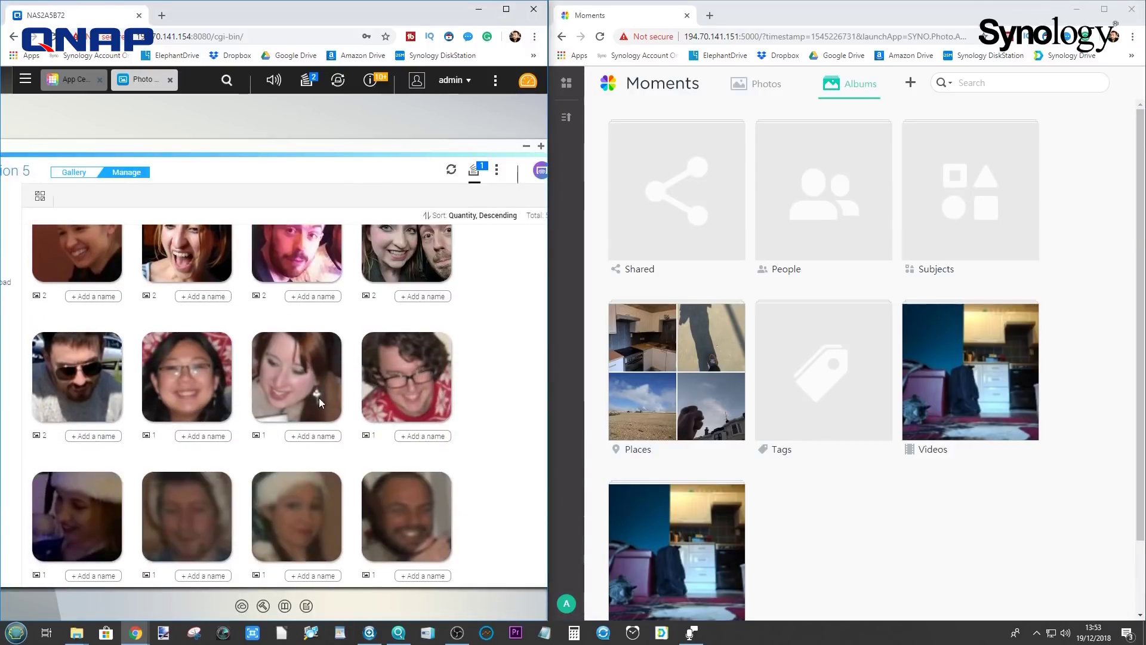
scroll(308, 350, up, 4)
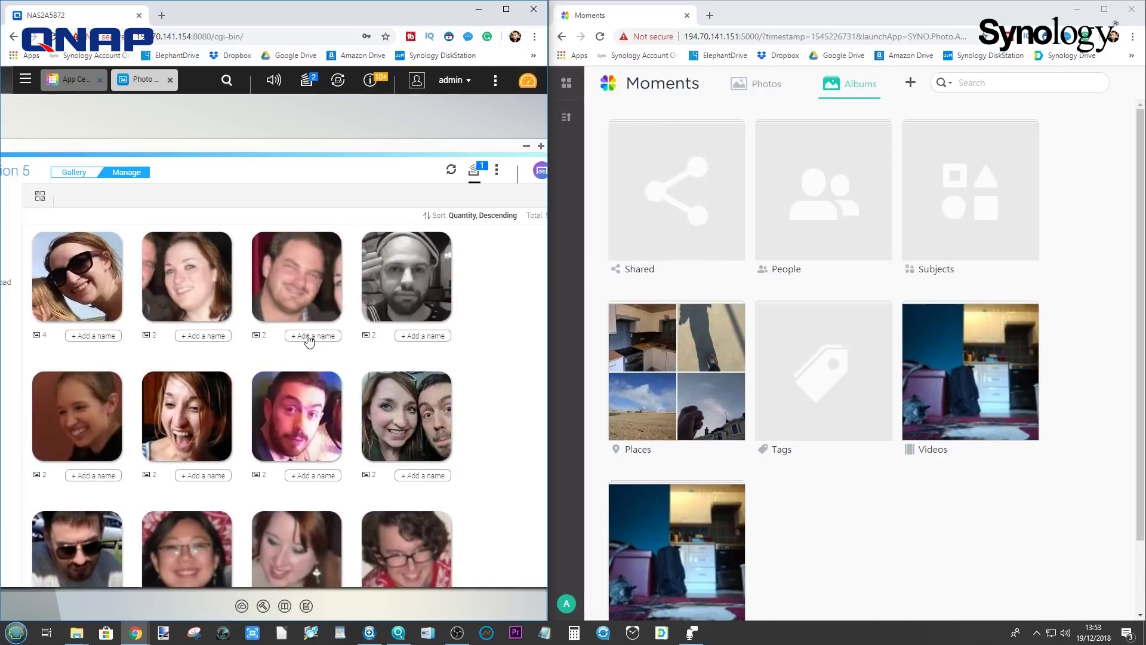
scroll(308, 338, down, 4)
scroll(307, 335, down, 4)
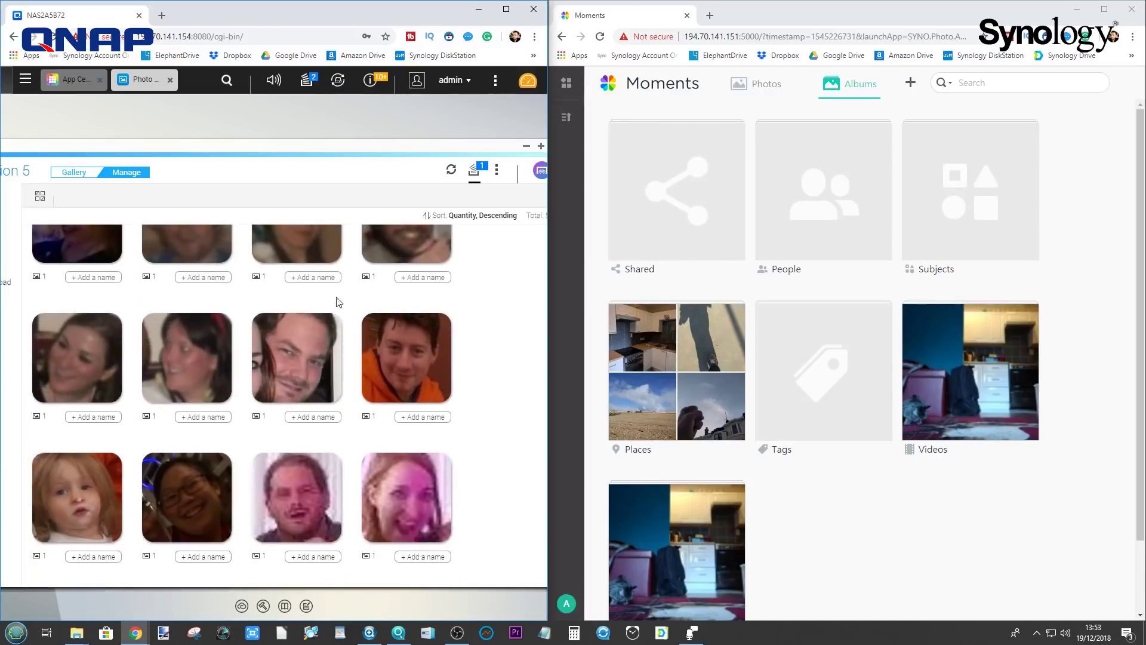
scroll(314, 377, down, 4)
scroll(313, 378, up, 4)
scroll(313, 377, down, 4)
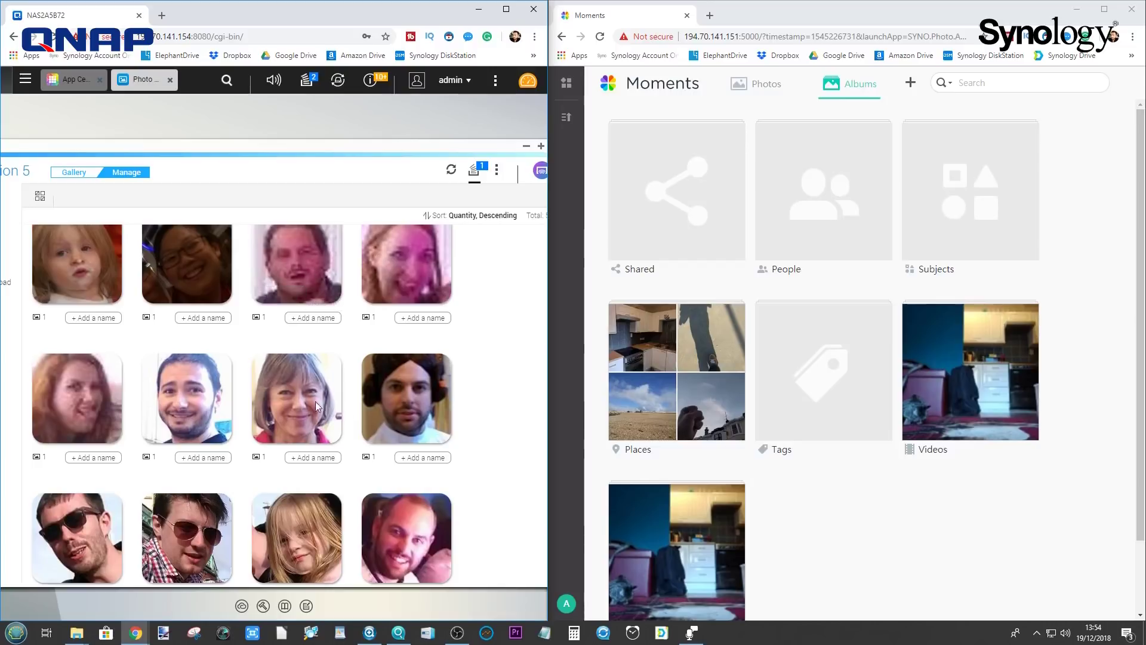
scroll(310, 385, down, 2)
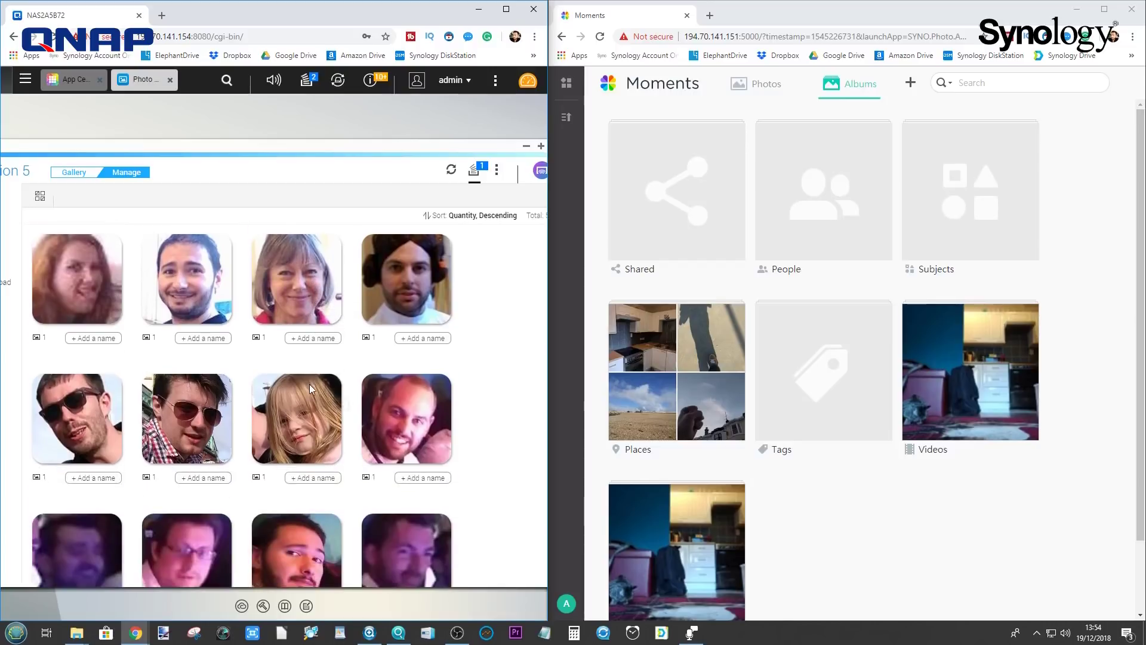
scroll(310, 394, up, 3)
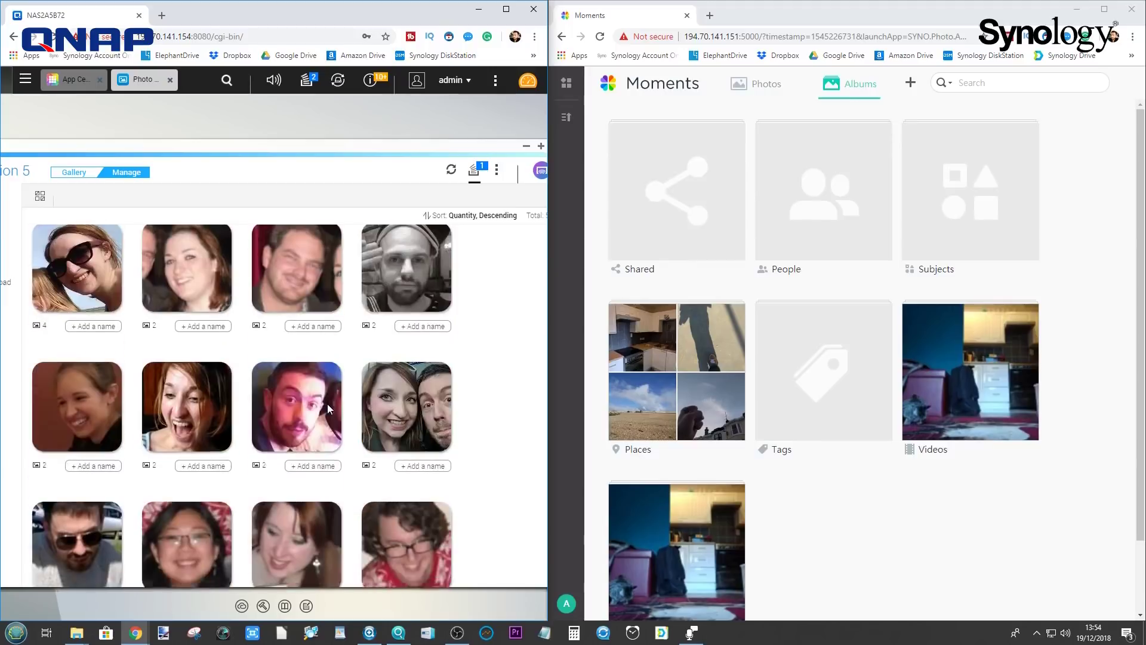
- Check the People and Tags albums in Moments for automatically grouped photos, and return to the album overview
click(844, 227)
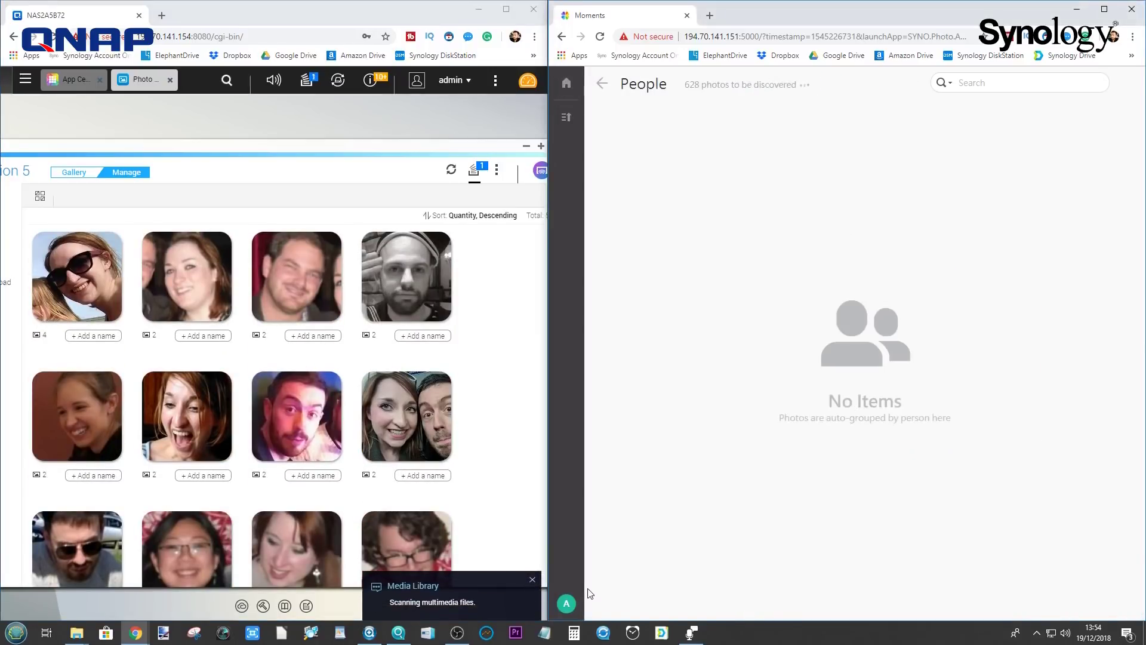
click(601, 84)
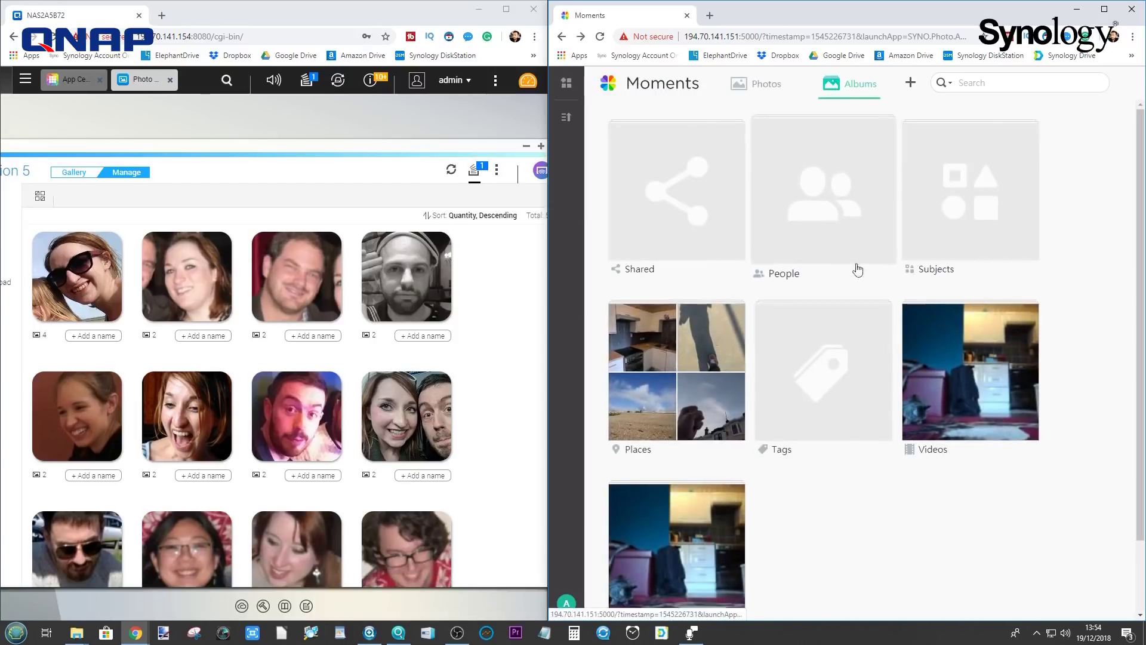
click(822, 371)
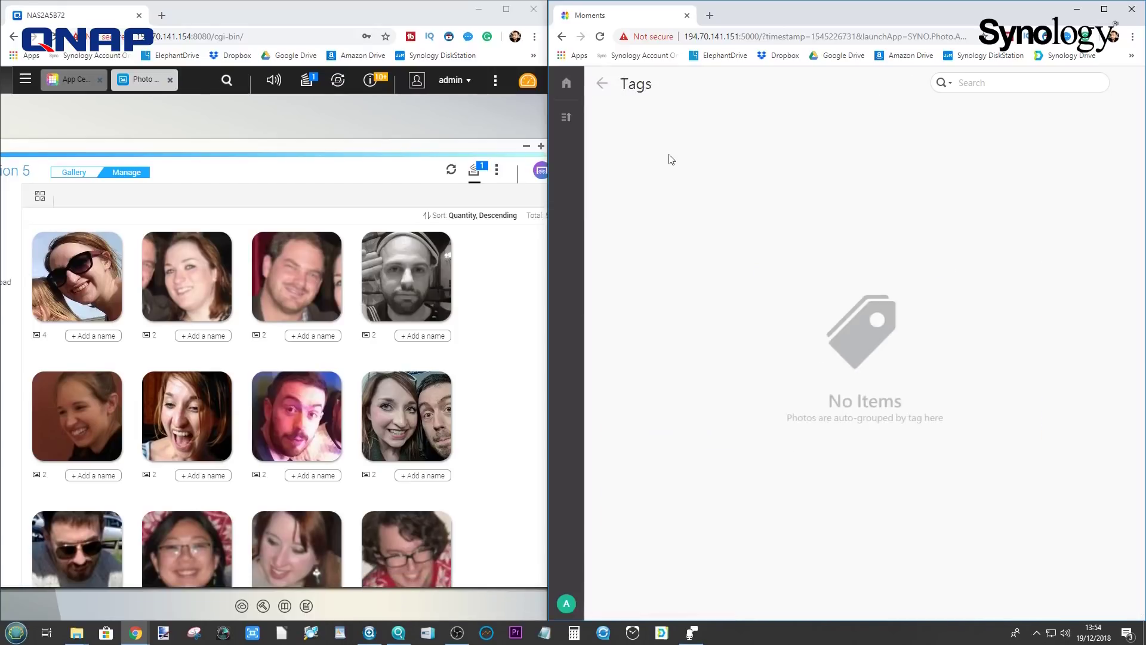
click(602, 84)
scroll(833, 328, down, 1)
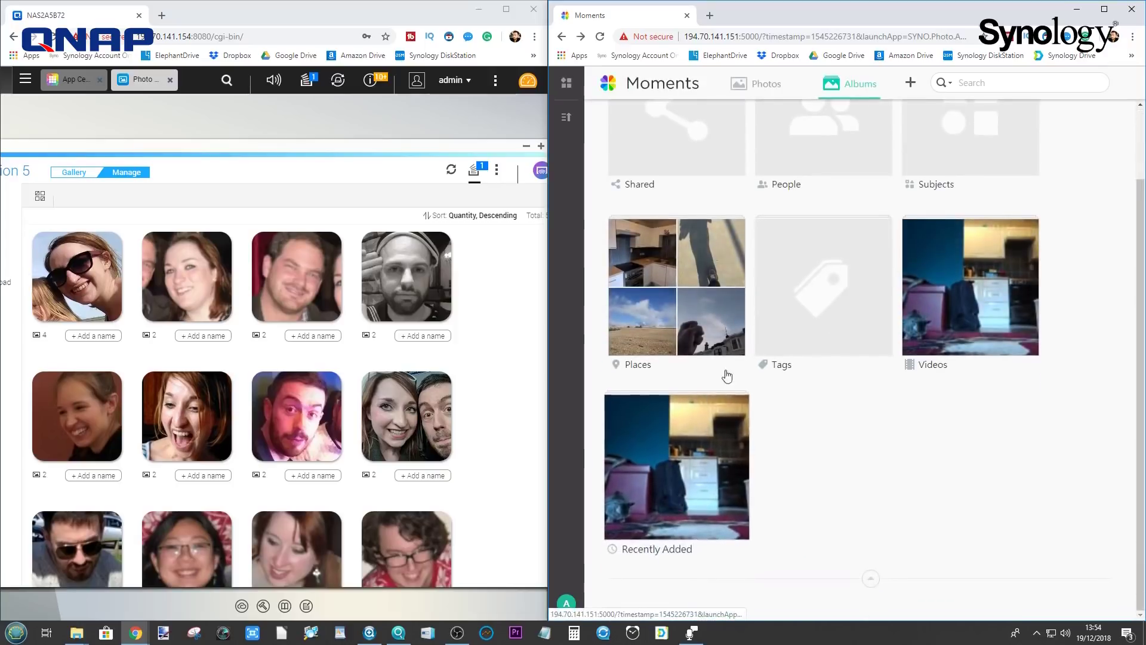
scroll(838, 238, up, 1)
- Maximize the Moments window on the photo timeline and switch it to the album overview
click(767, 85)
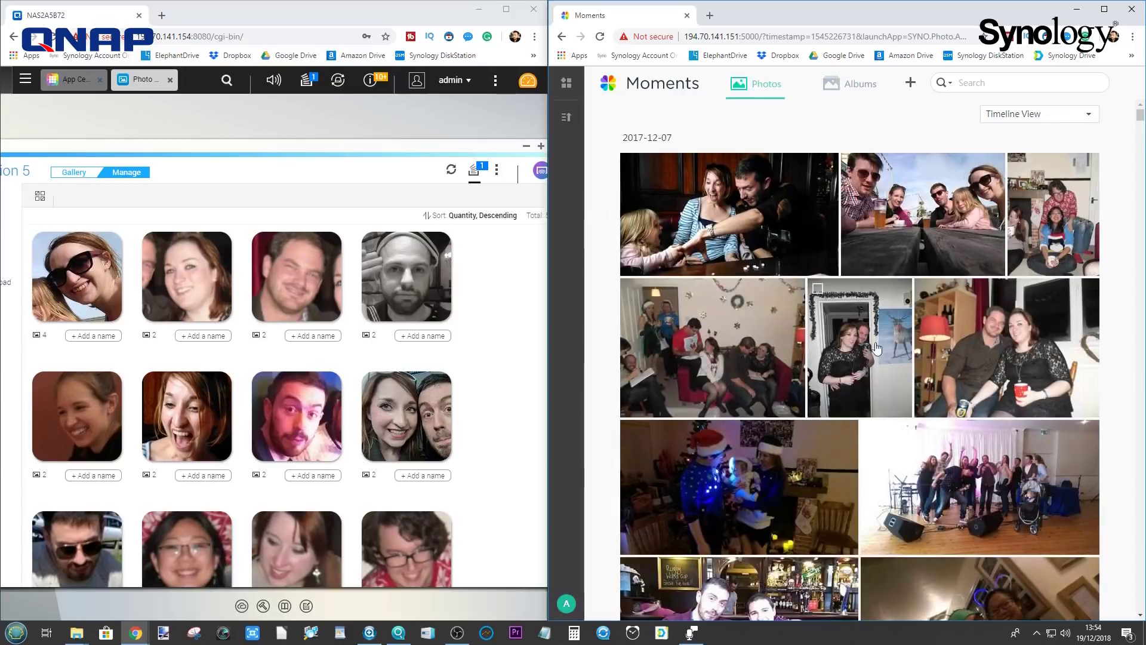
click(1103, 12)
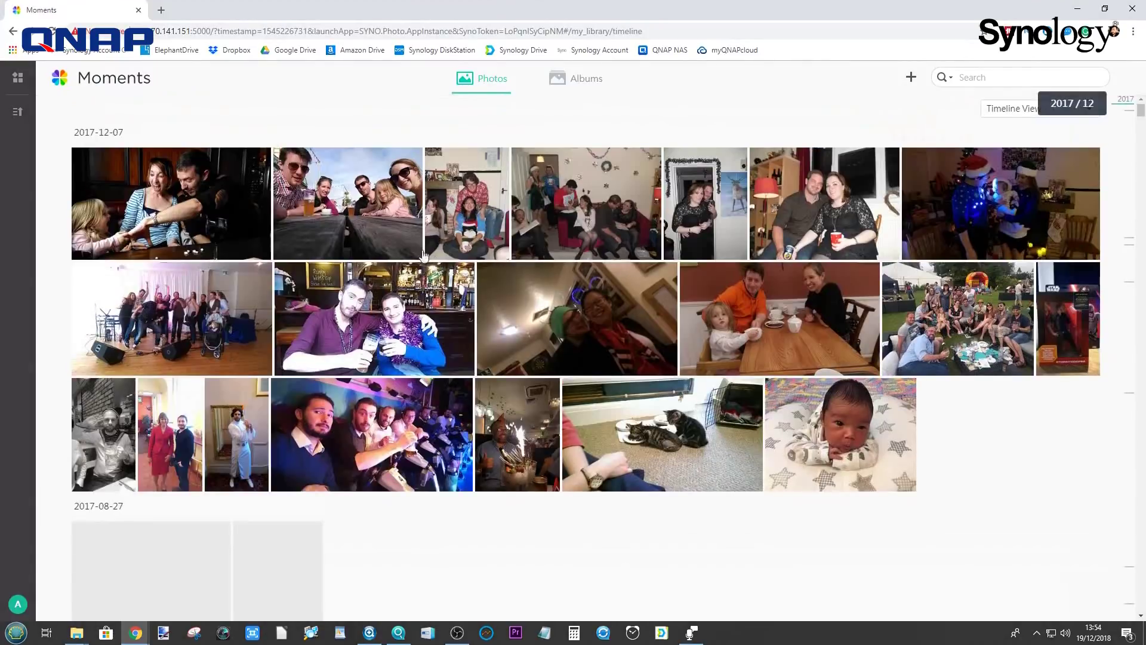
click(603, 90)
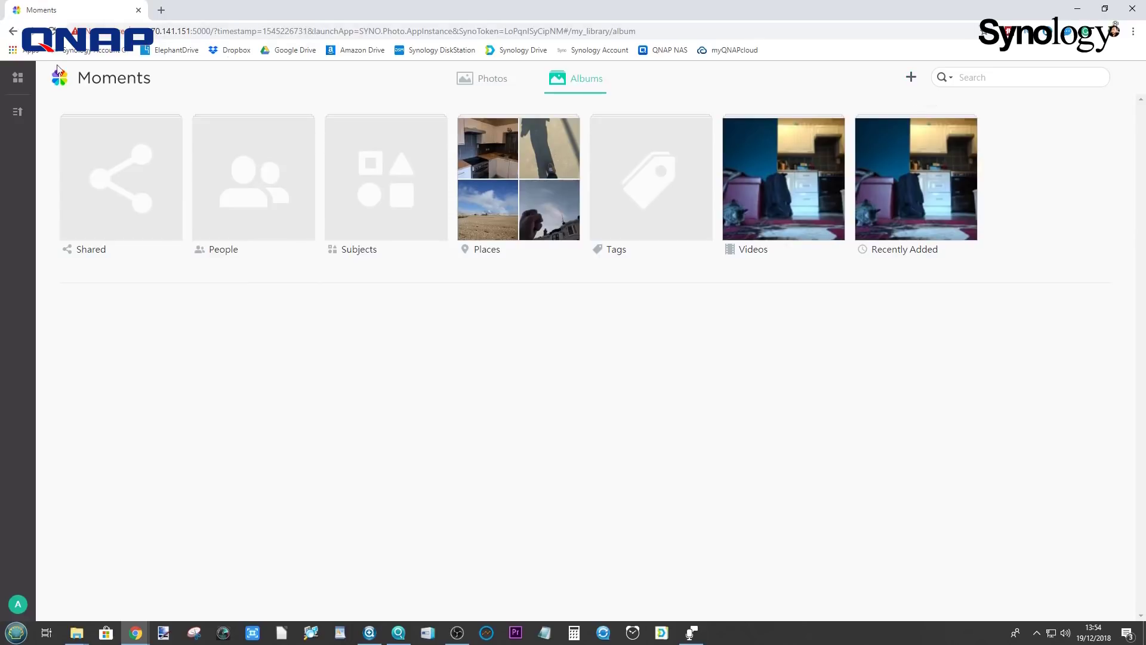
click(21, 79)
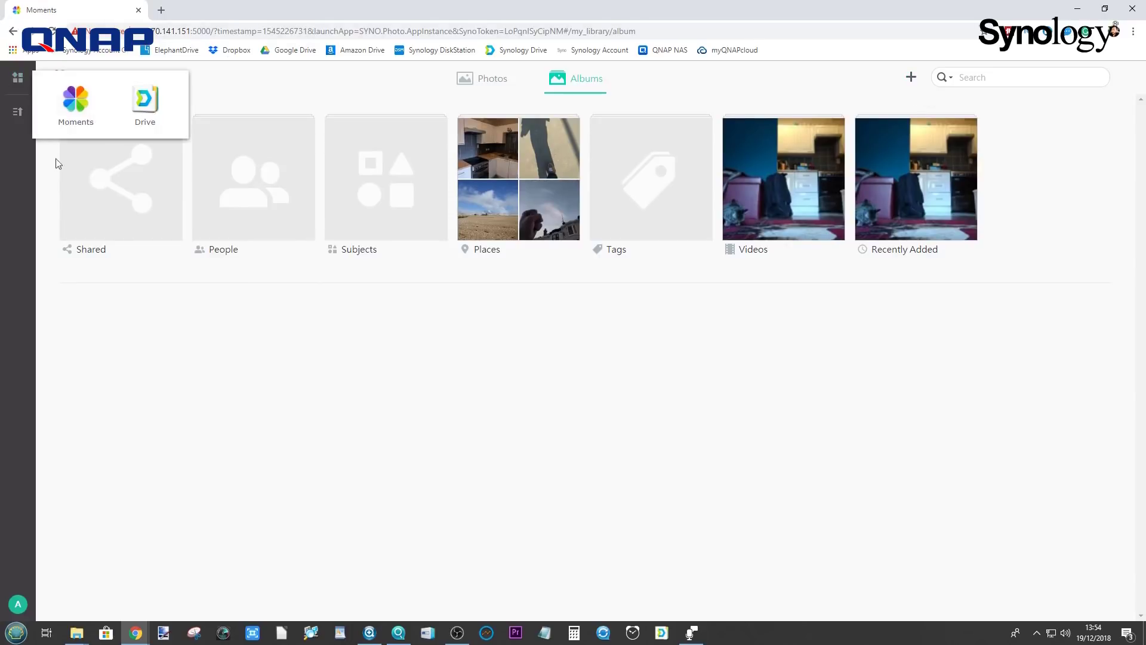
click(95, 304)
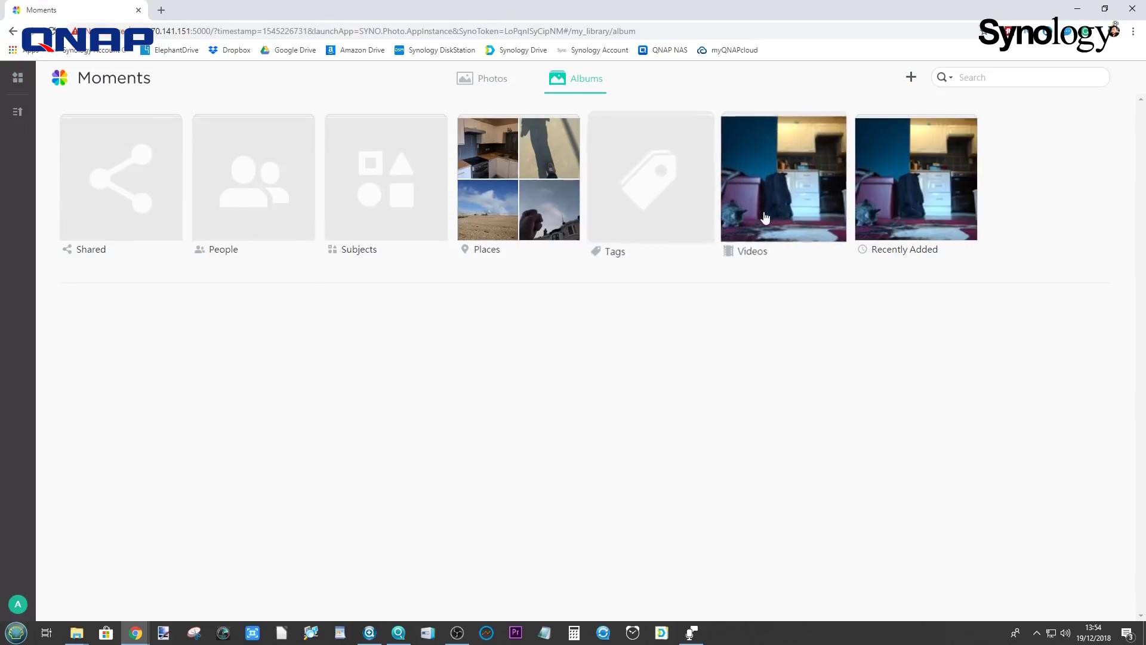
- Check the People album in Moments, then open the DS218PLUSTEST desktop from Synology Assistant without the DSM Help window
click(246, 192)
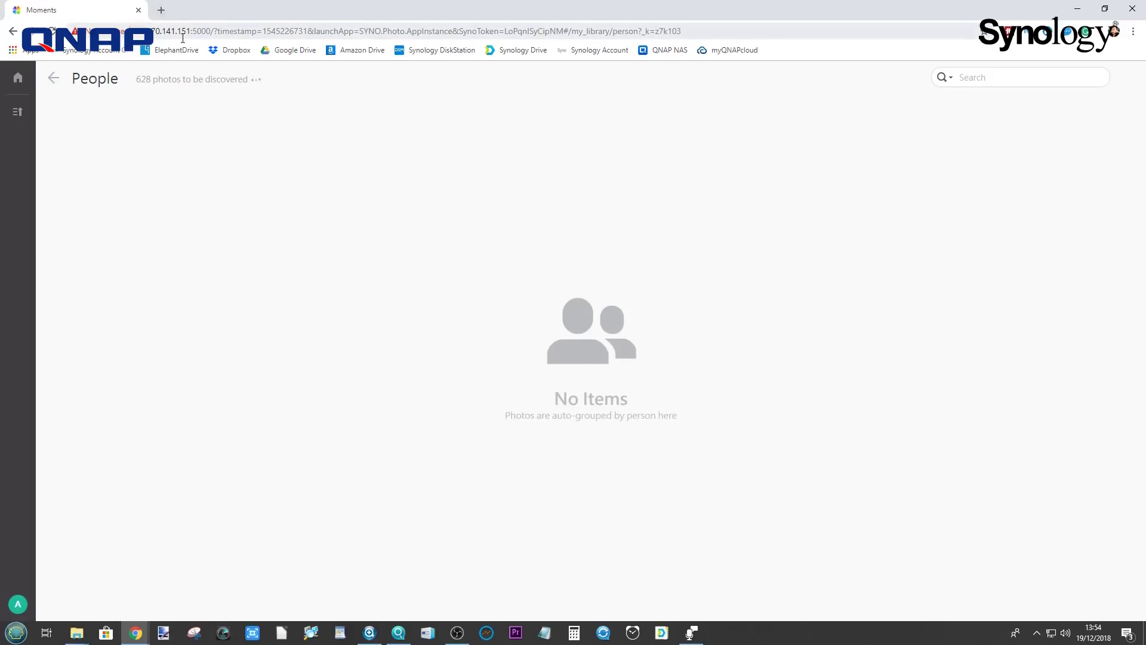
click(392, 630)
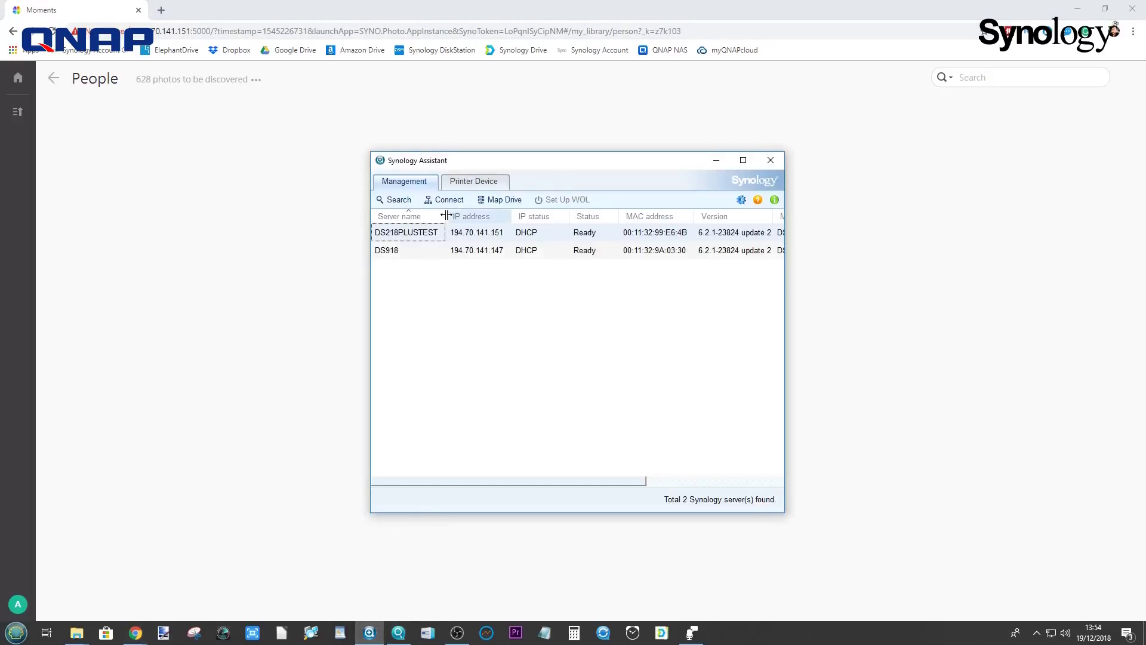
double_click(411, 243)
click(89, 10)
click(231, 10)
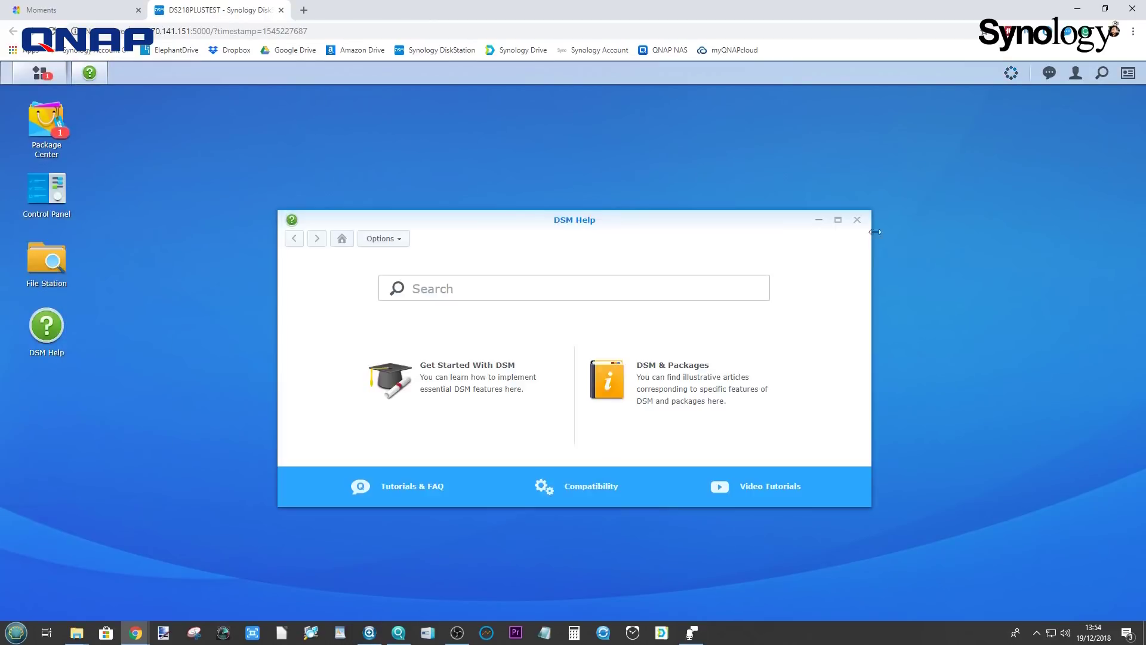
click(858, 220)
- Browse File Station to home/Drive/Moments/Web and look through the dated photo folders, checking the photo share on the way
click(54, 265)
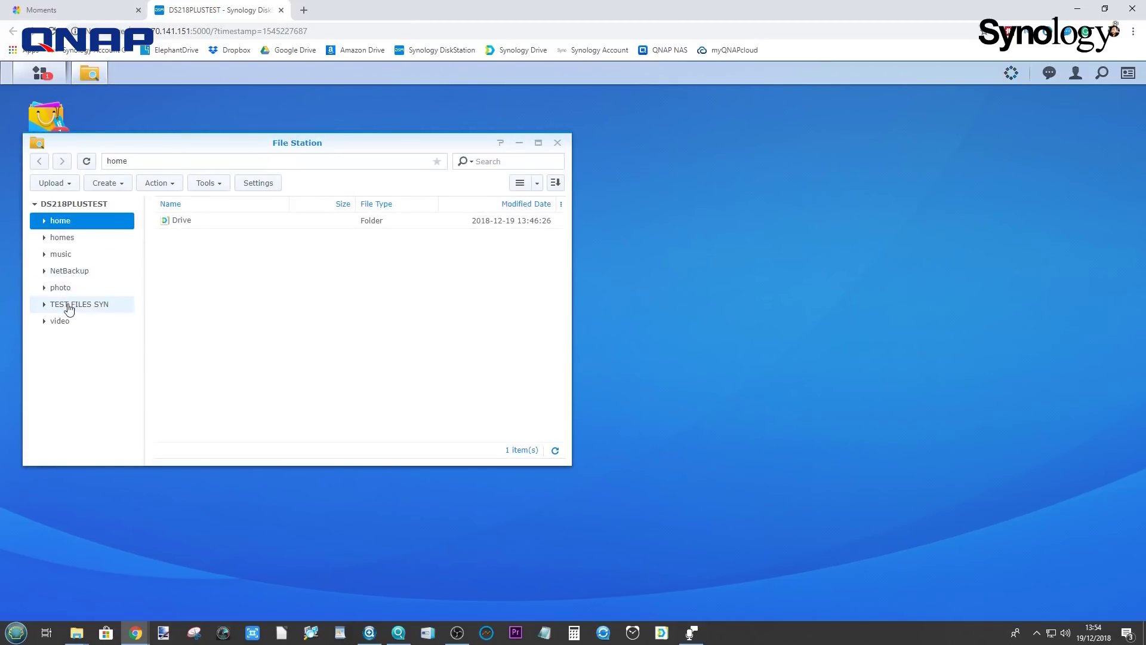
click(65, 289)
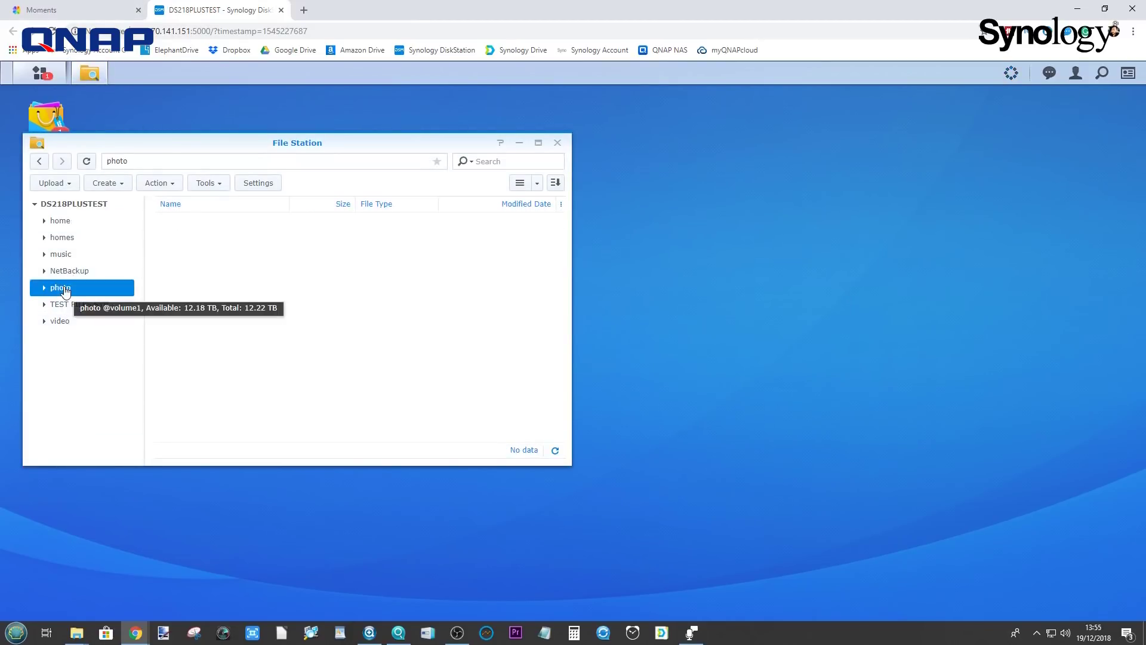
click(60, 221)
double_click(182, 222)
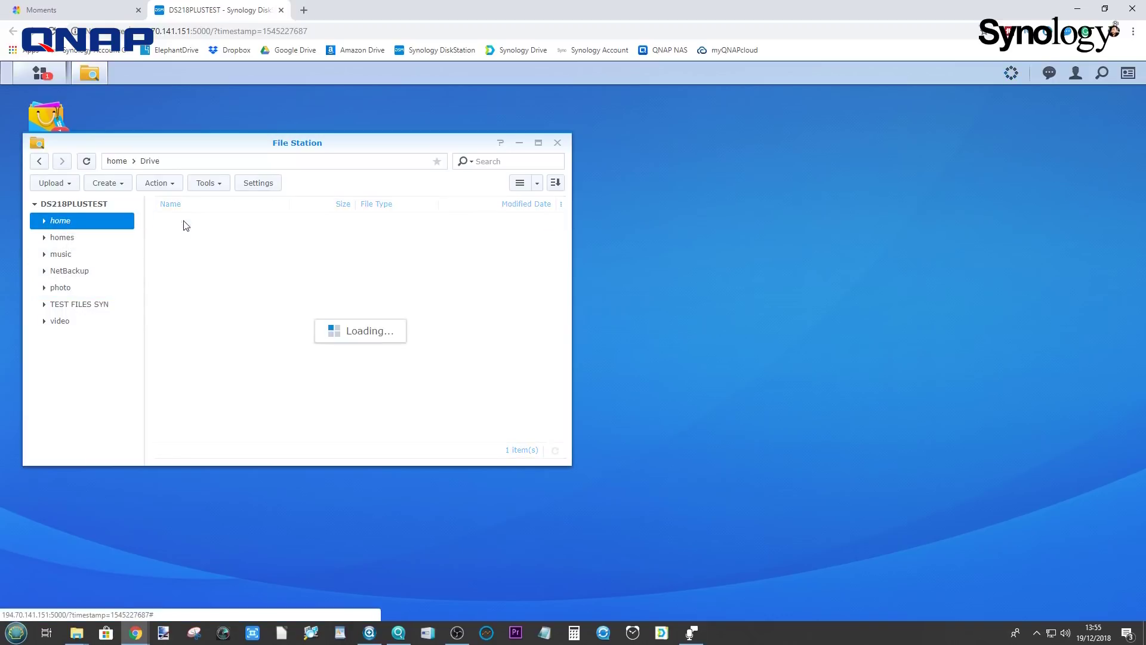
double_click(189, 221)
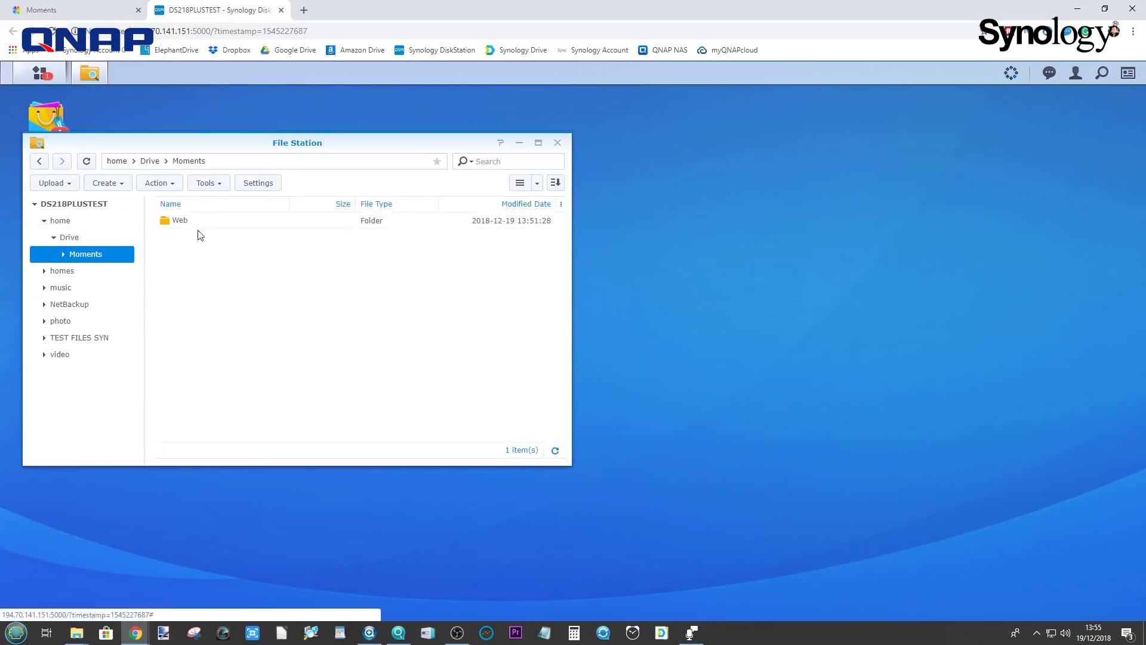
double_click(182, 223)
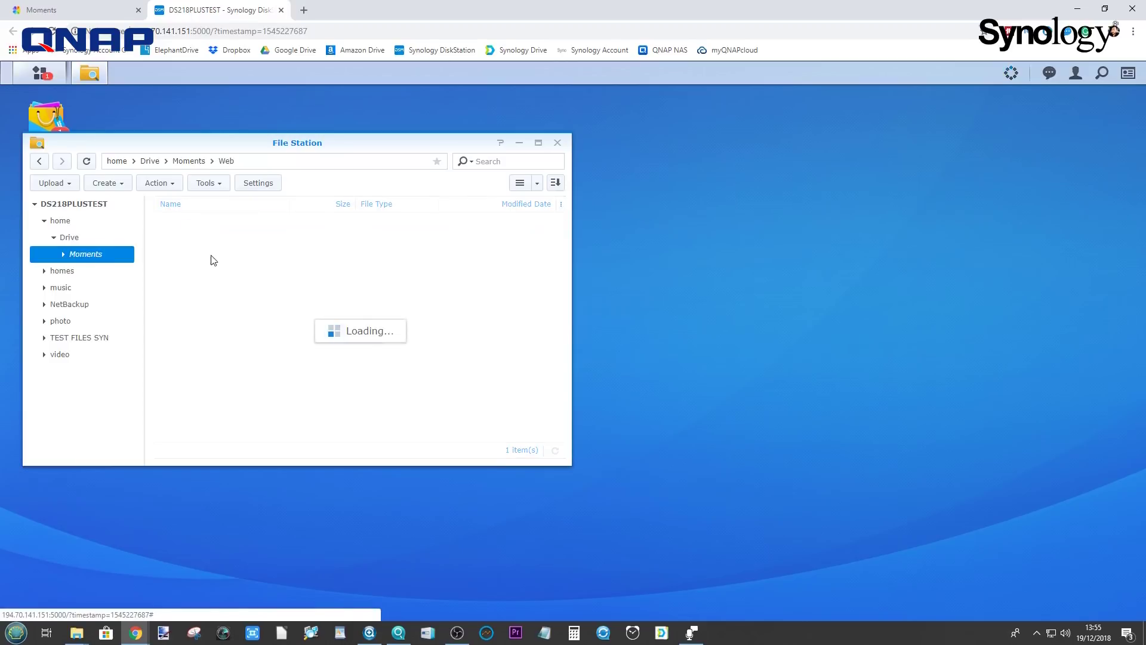
scroll(243, 341, down, 5)
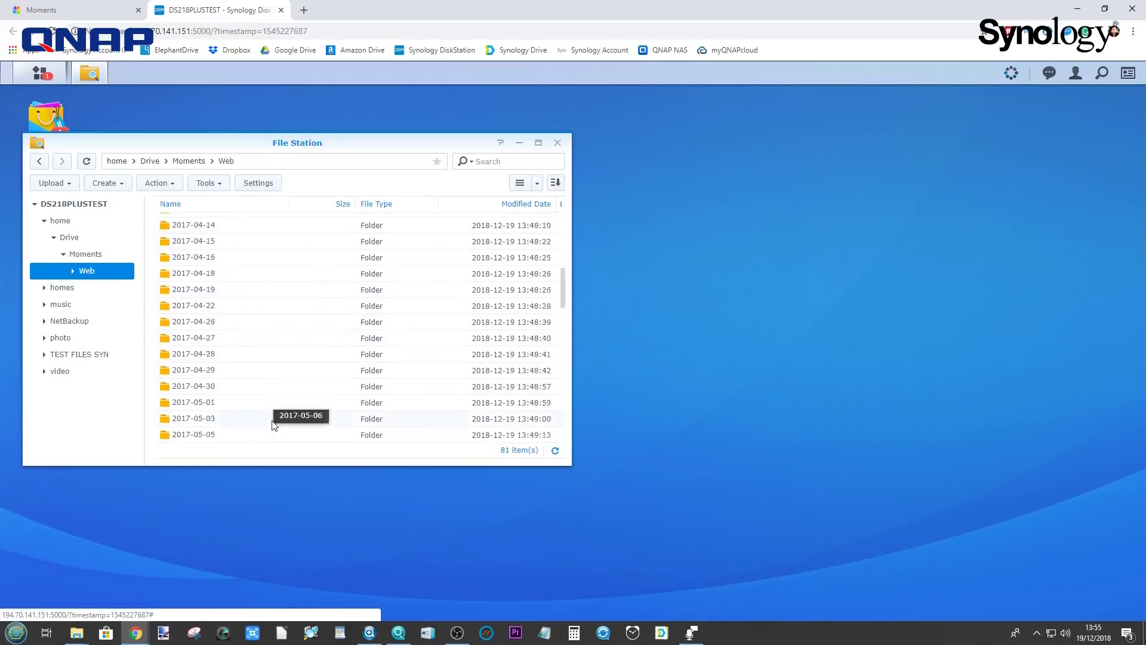
- Check the homes, music, Drive, photo, video and TEST FILES SYN folders for photo content, and close File Station
click(65, 288)
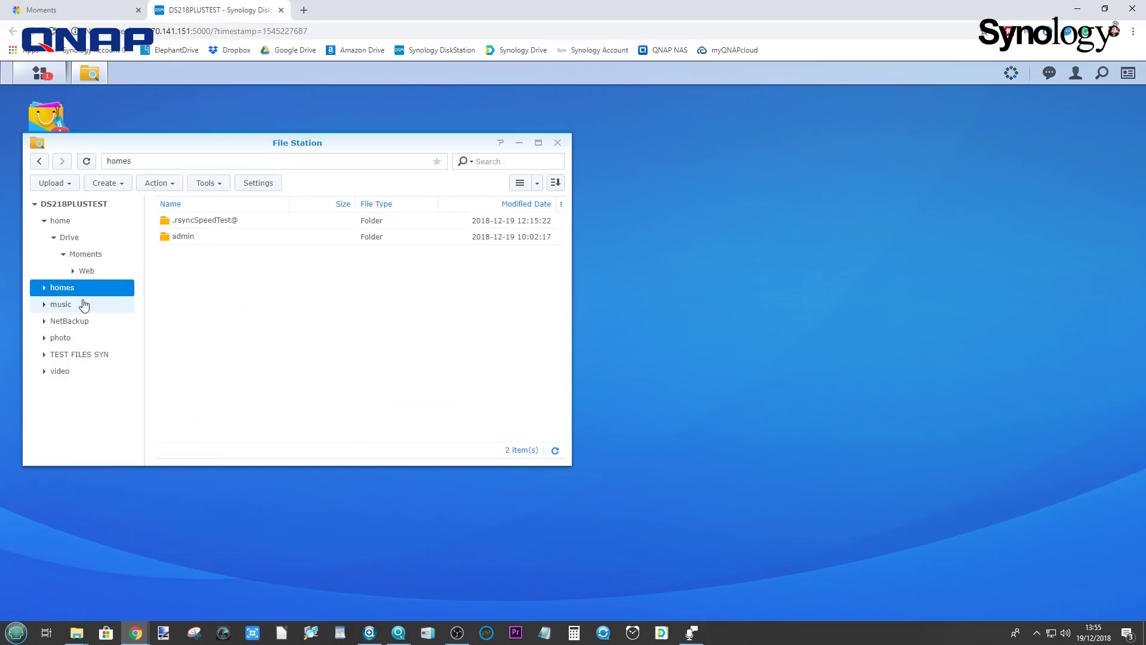
click(75, 305)
click(69, 237)
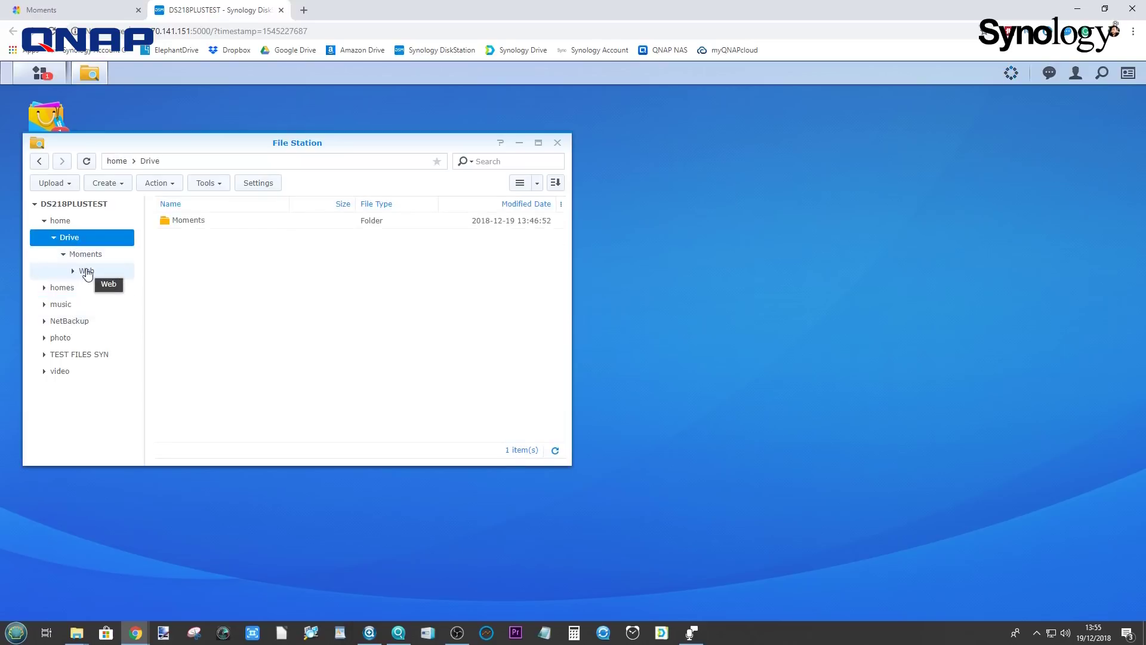
click(66, 288)
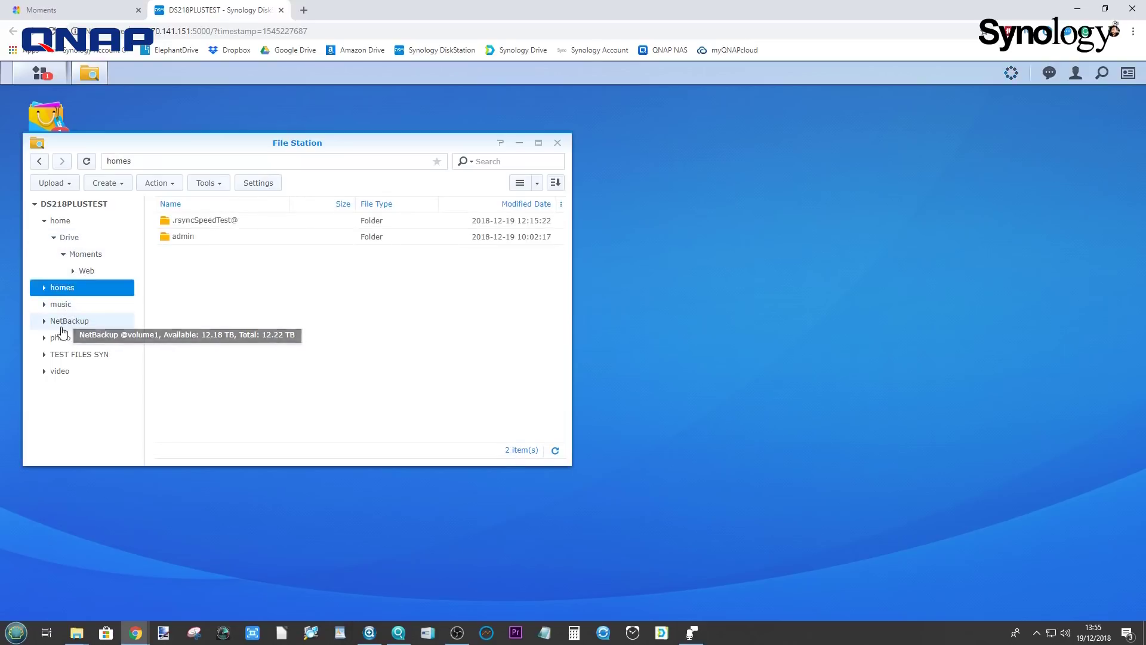
click(65, 339)
click(64, 372)
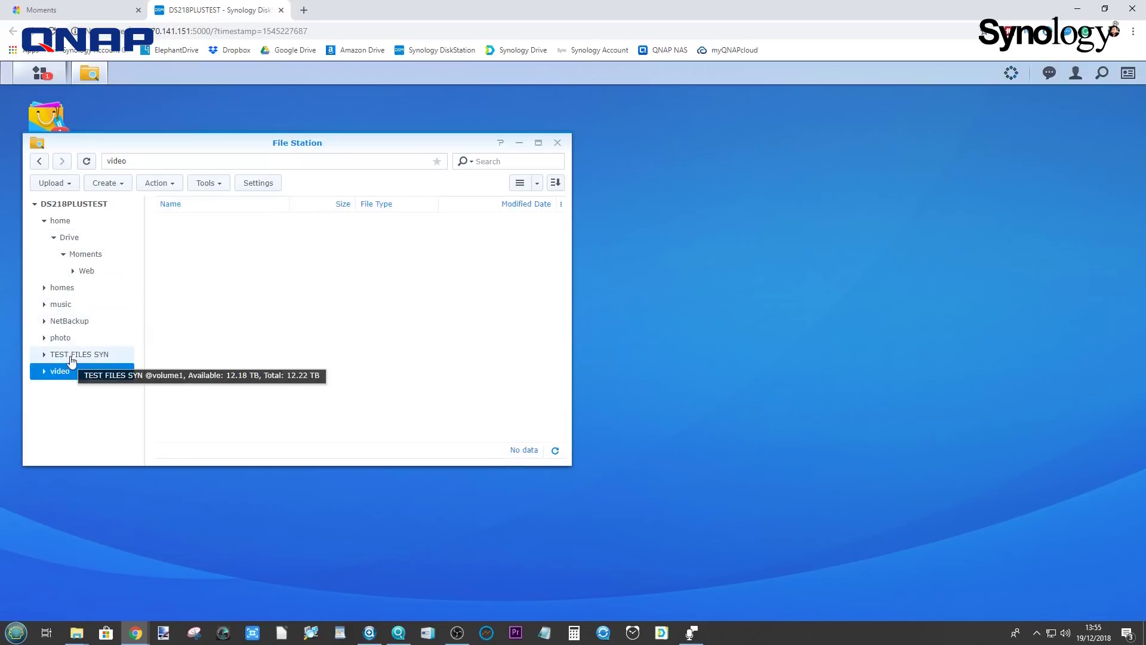
click(72, 355)
click(555, 143)
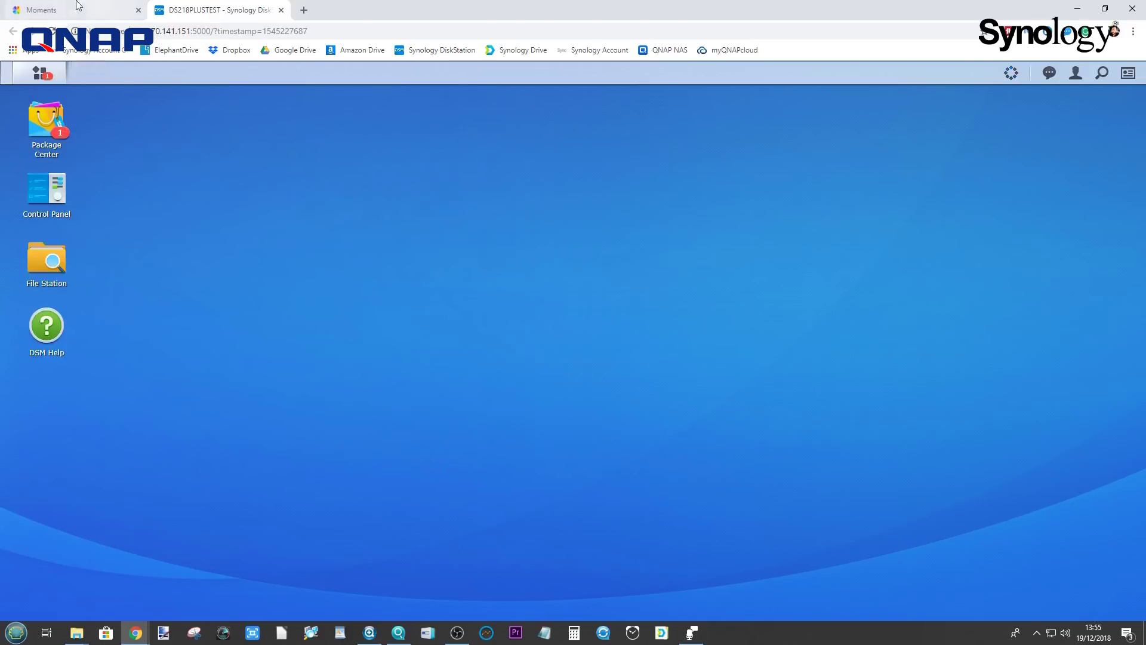
- Return to the album overview in Moments and fit its window to the right half of the screen
click(41, 9)
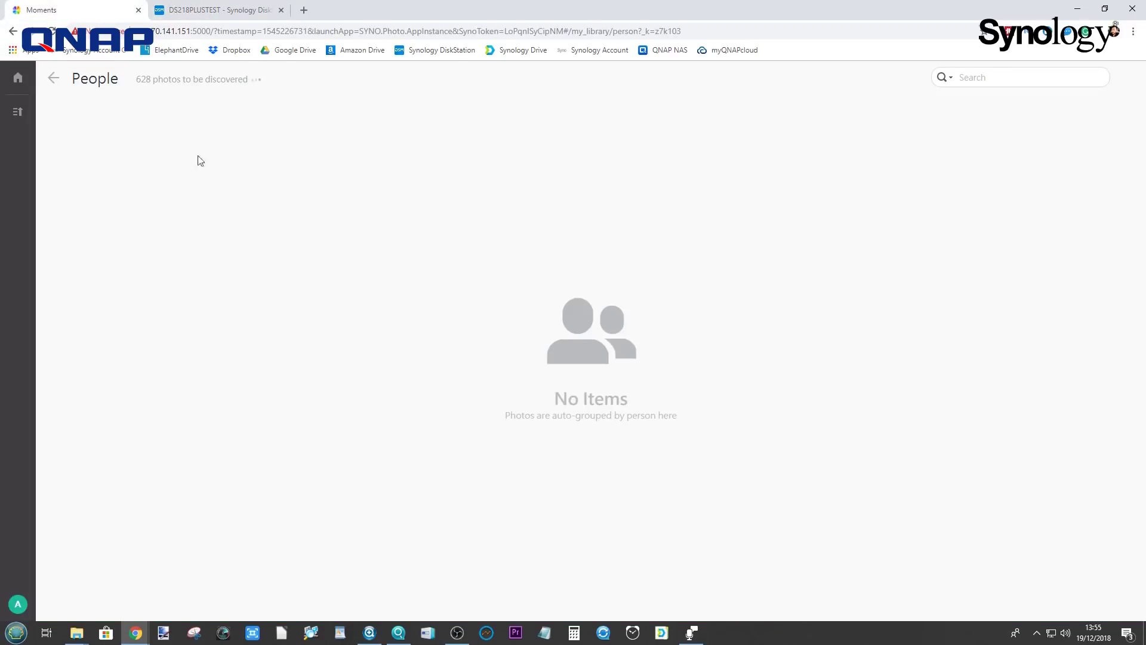
click(18, 80)
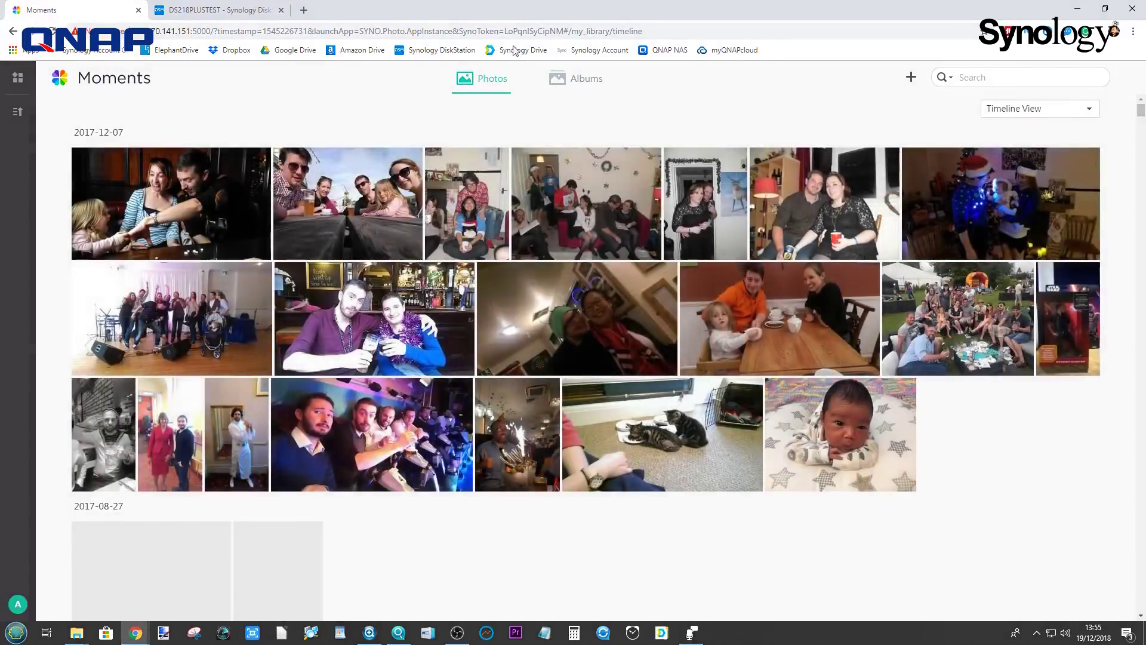
click(567, 79)
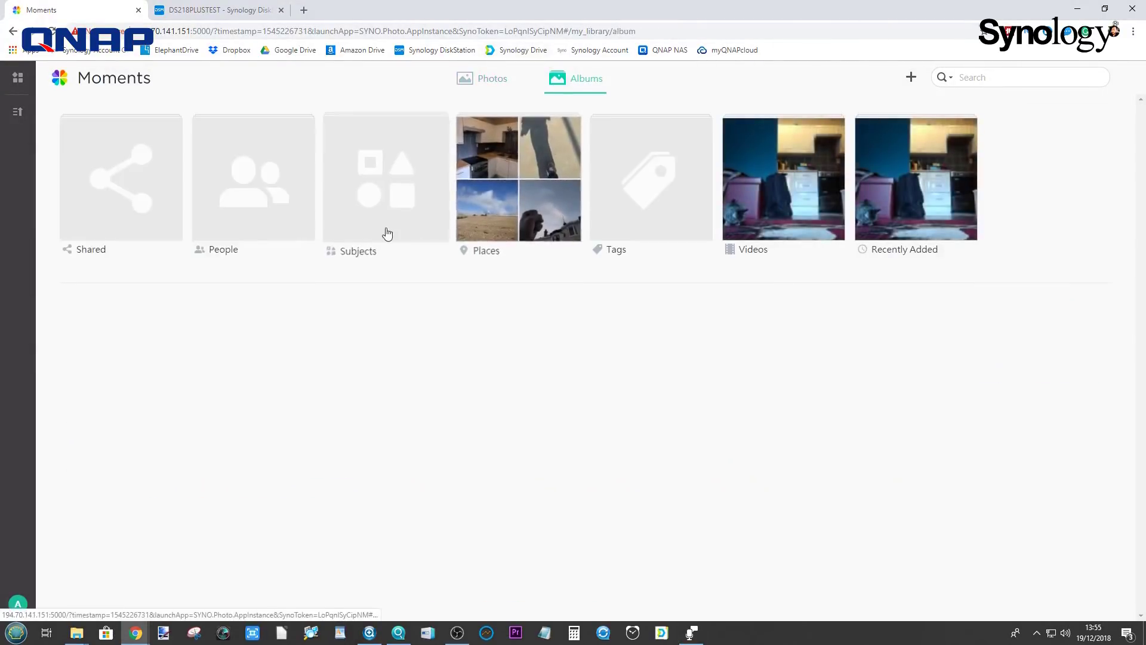
key(super+Right)
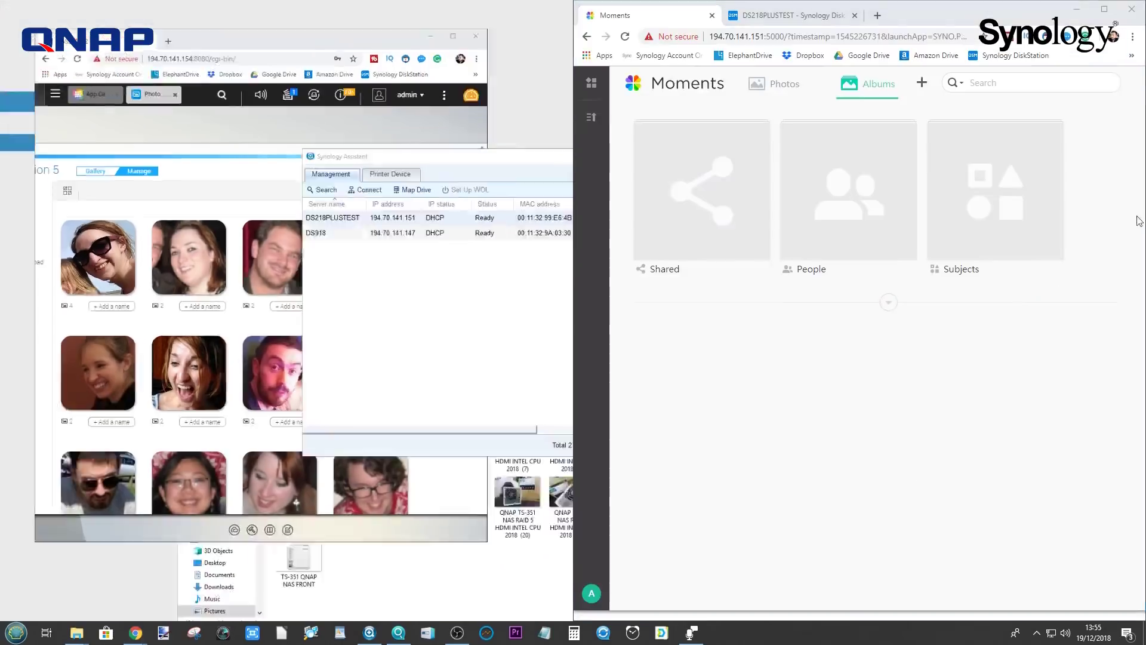
- Bring up the QNAP desktop in a maximized browser window and check its running background tasks
click(199, 190)
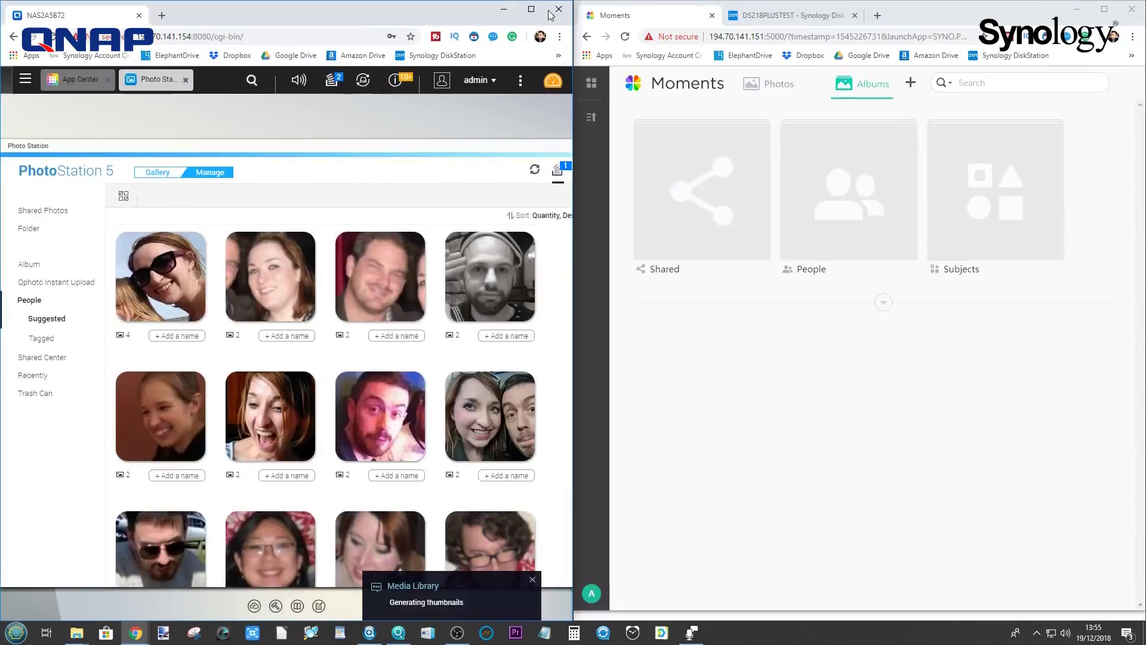
double_click(504, 12)
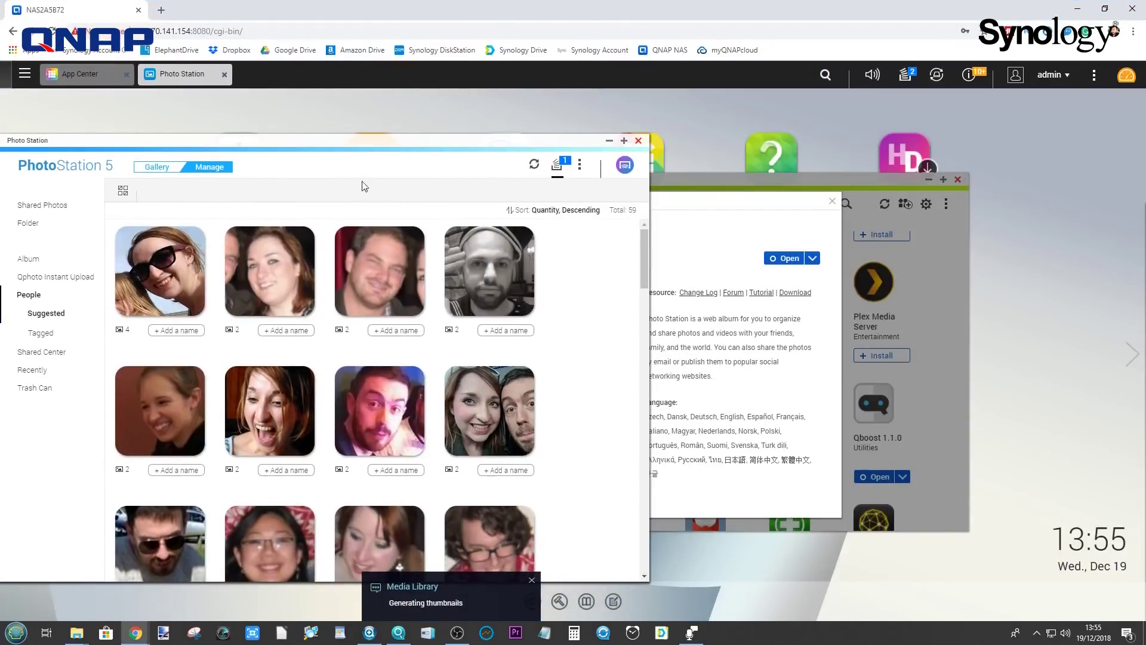
click(907, 74)
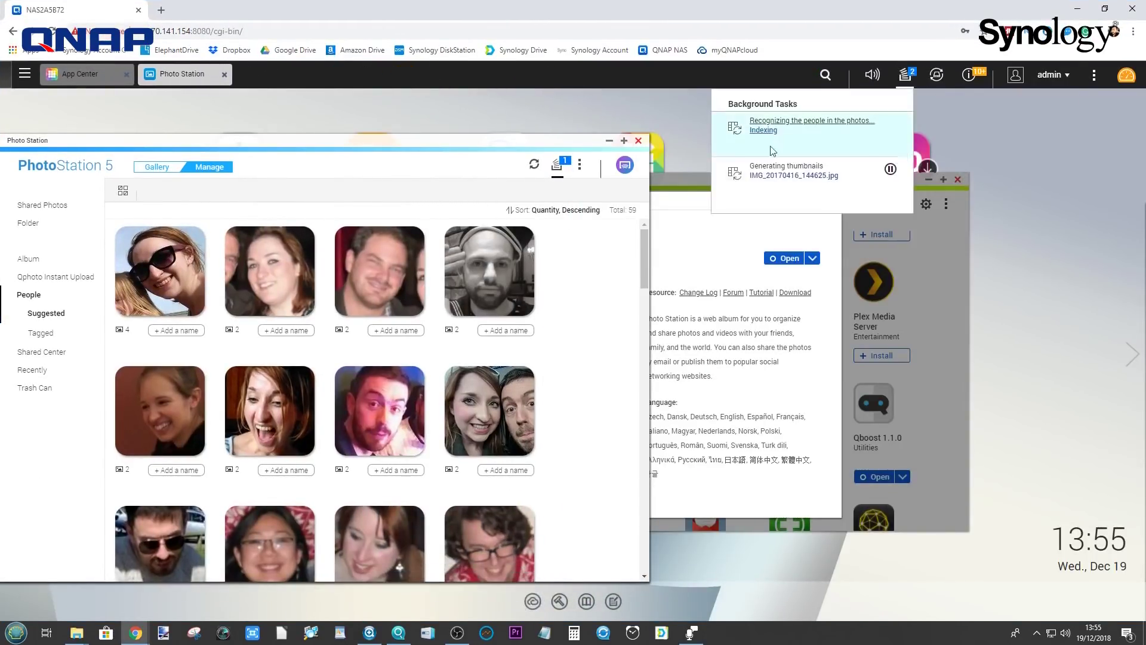
- Close the Photo Station details and the App Center, and move the Photo Station window to the middle of the QNAP desktop
click(757, 238)
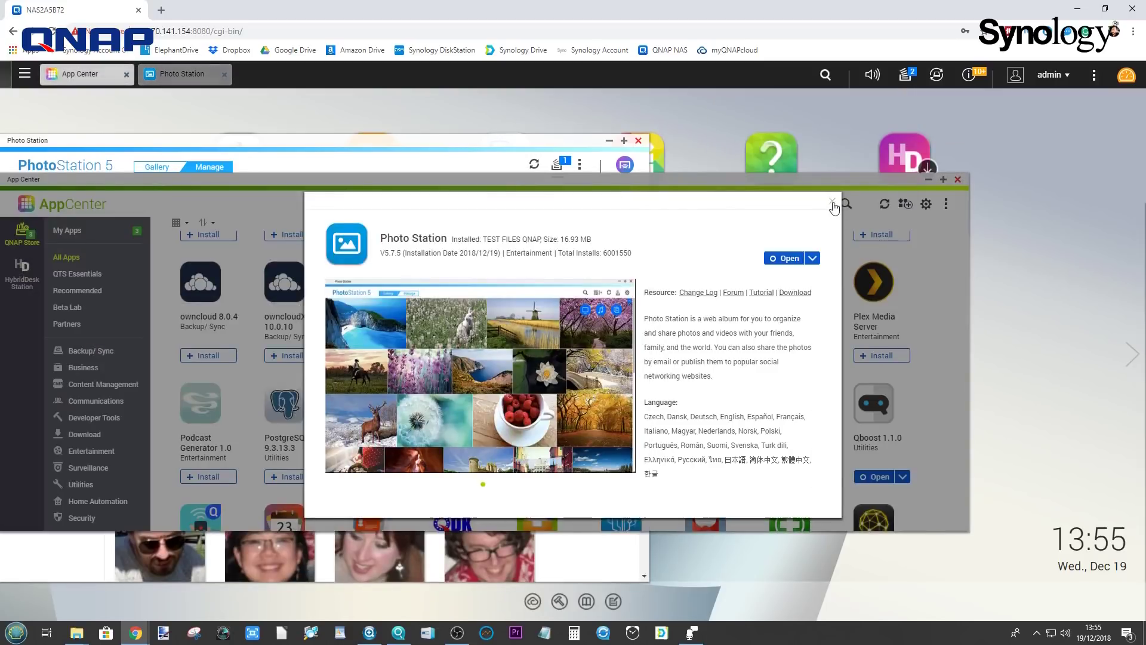
click(835, 206)
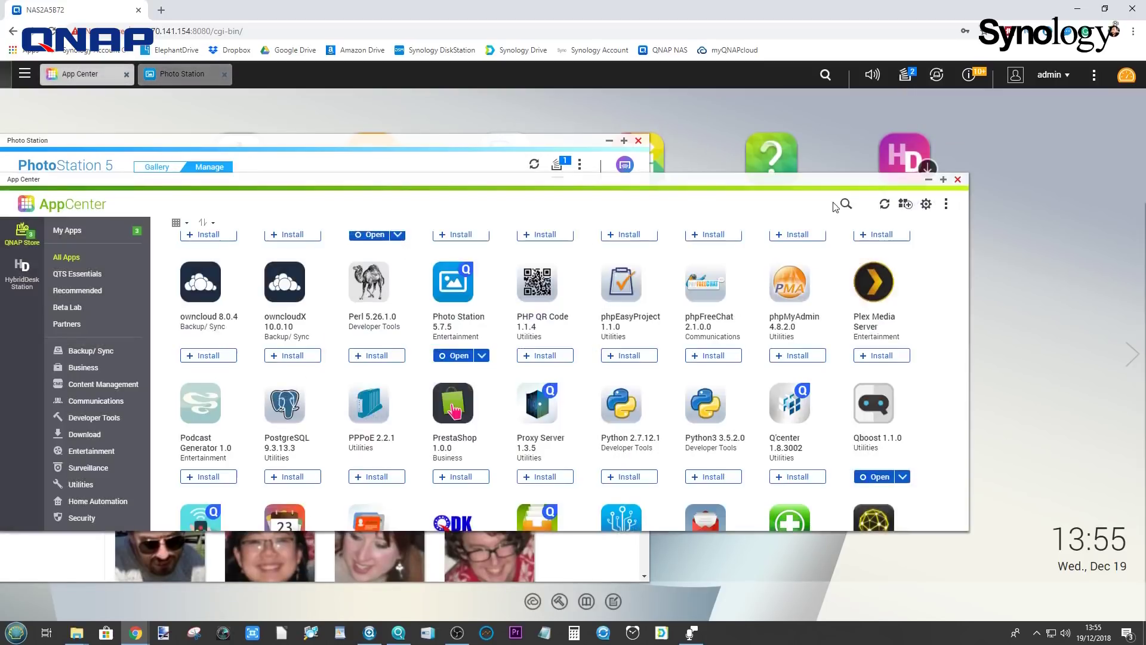
click(957, 180)
drag(473, 157, 759, 157)
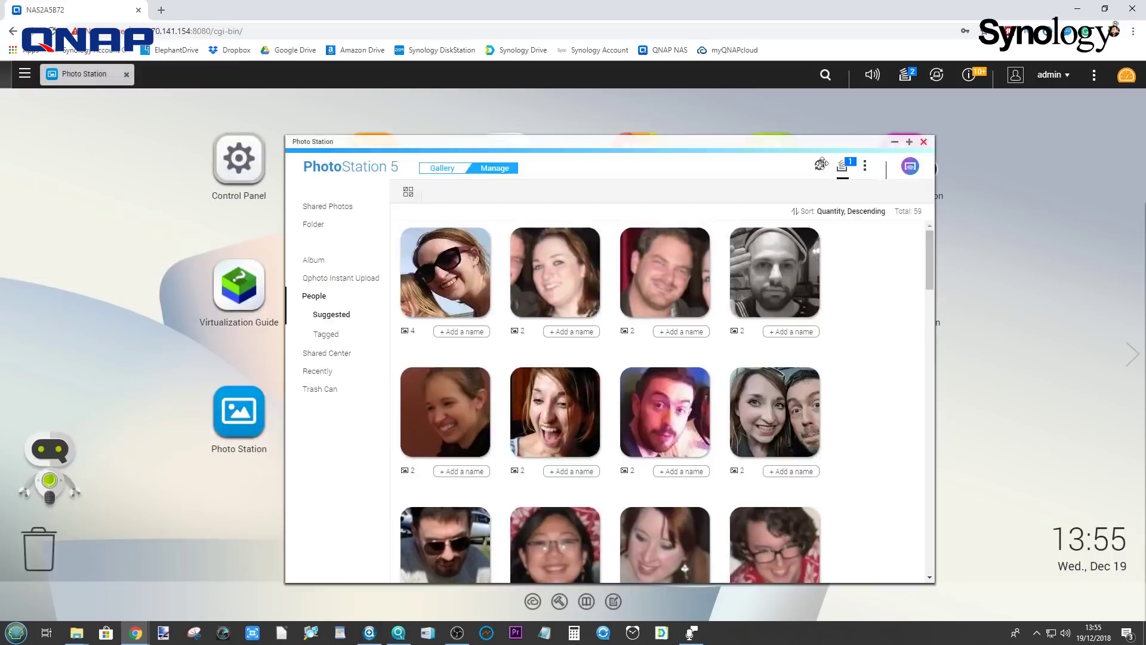
- Check Photo Station's file upload progress, maximize its window, and examine the whole grid of suggested faces
click(844, 171)
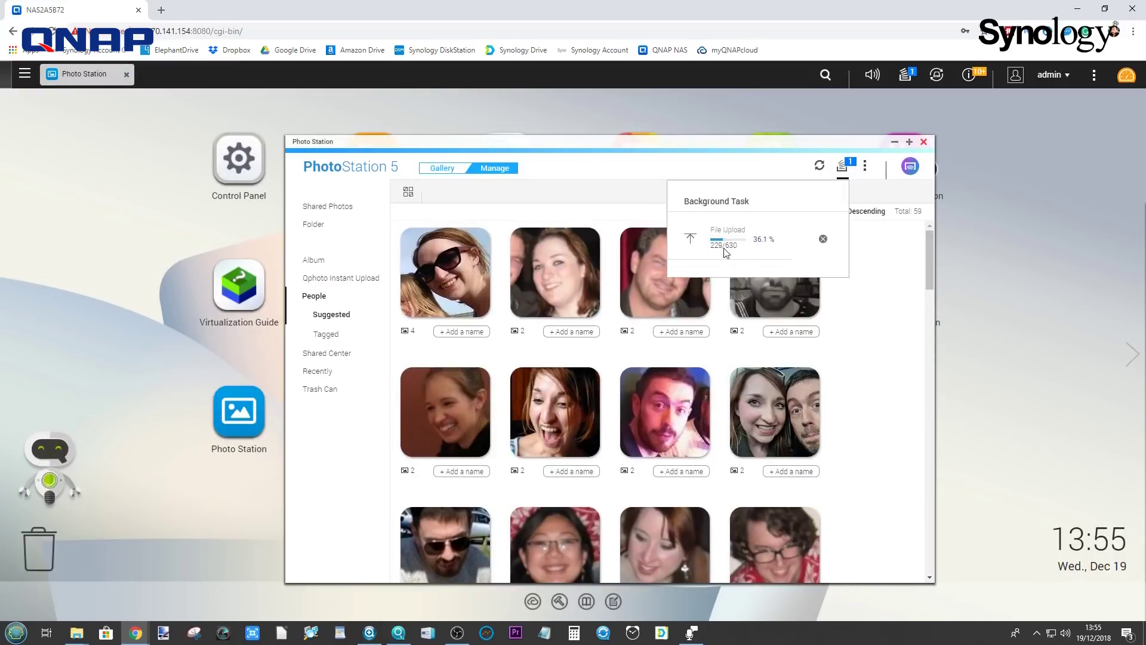
click(909, 141)
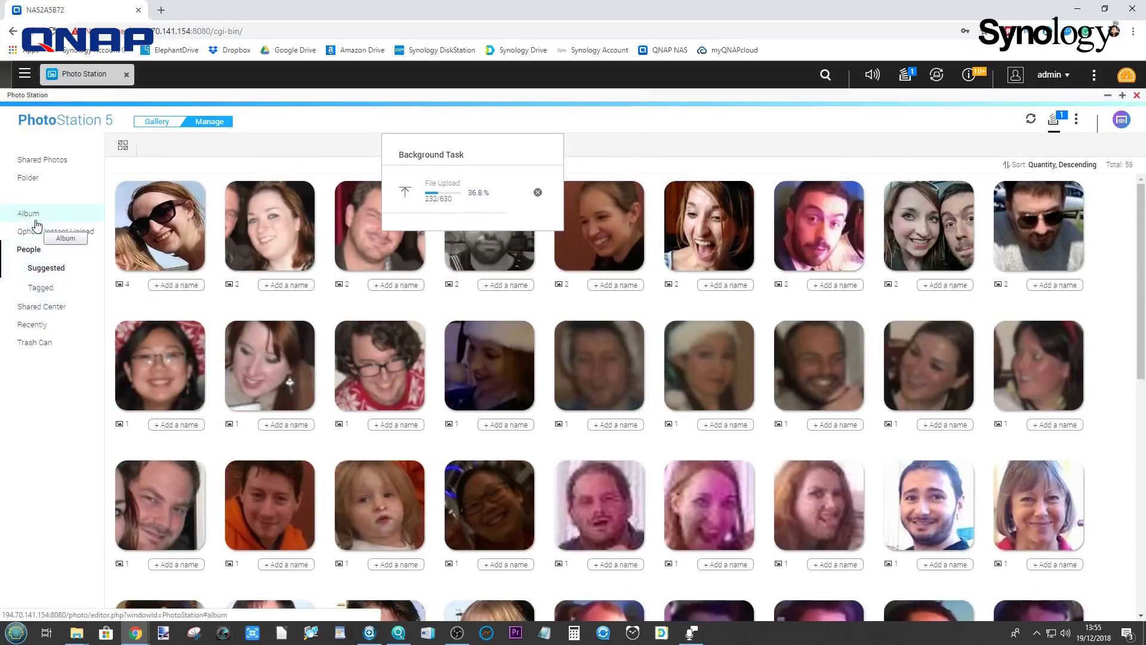
scroll(471, 347, down, 10)
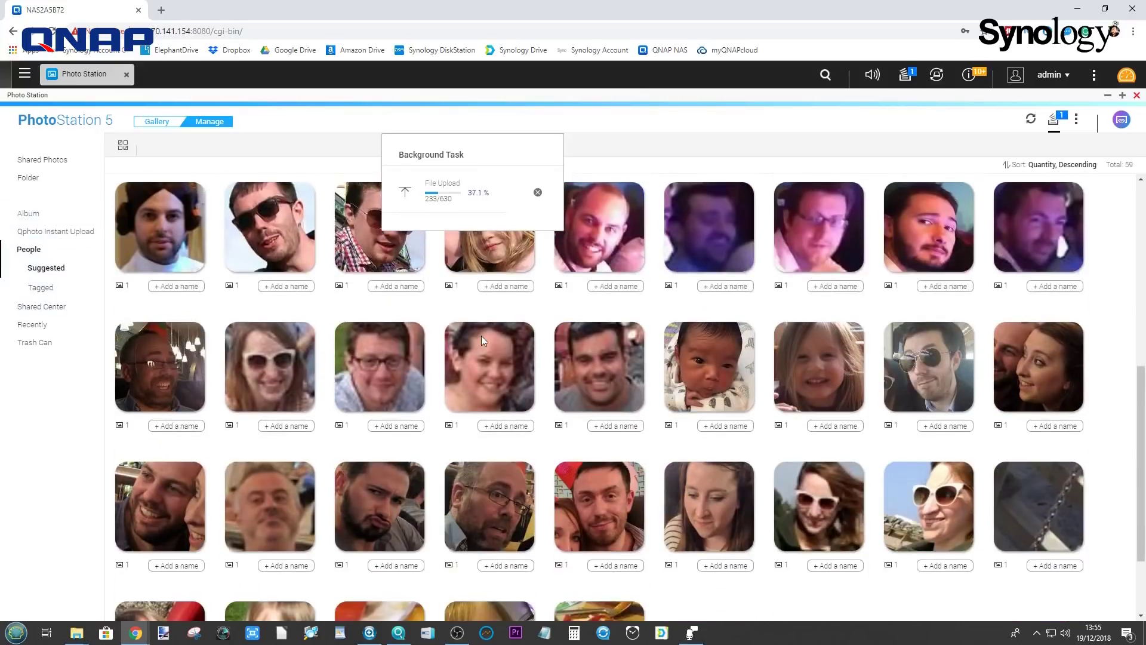
scroll(481, 334, up, 10)
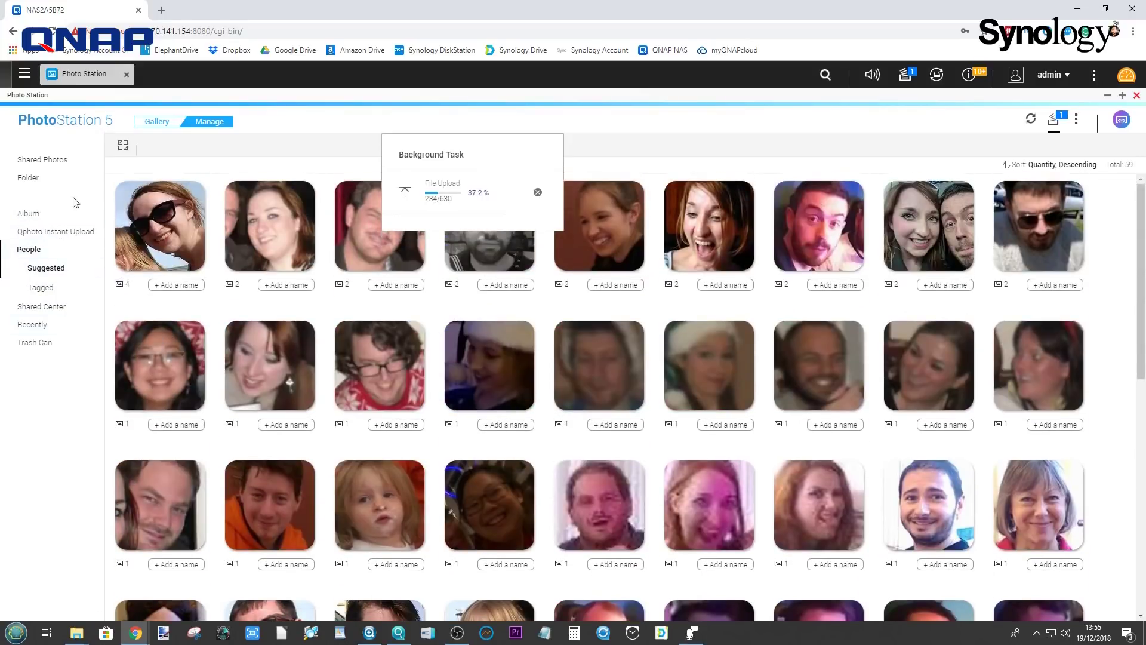
scroll(742, 302, down, 8)
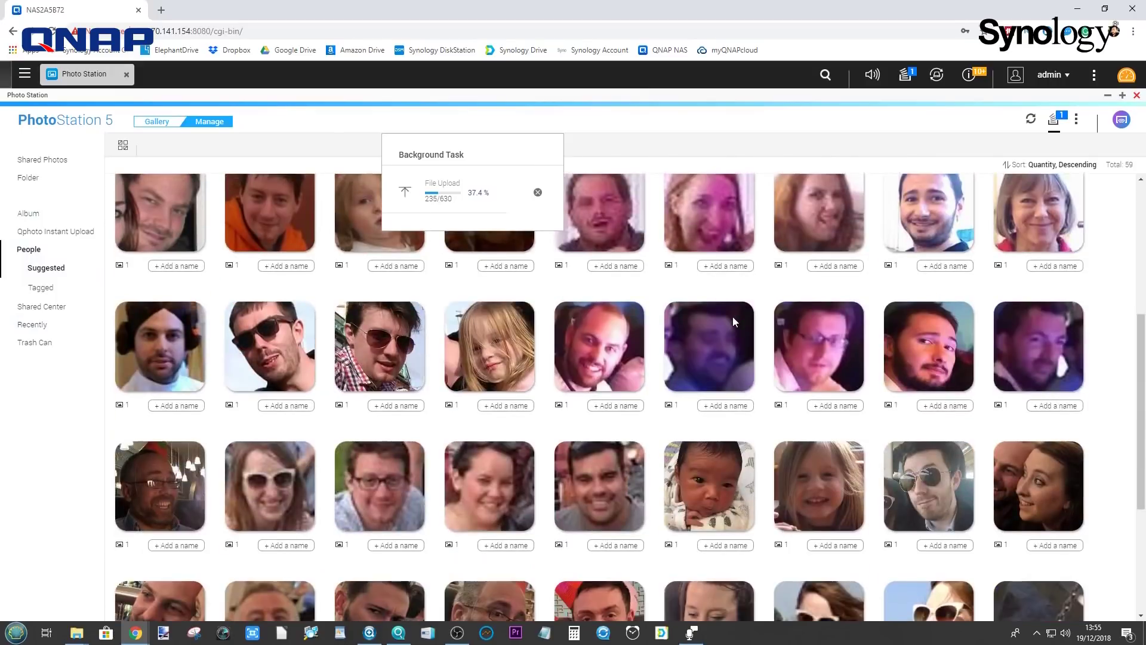
scroll(537, 347, down, 2)
scroll(585, 358, up, 10)
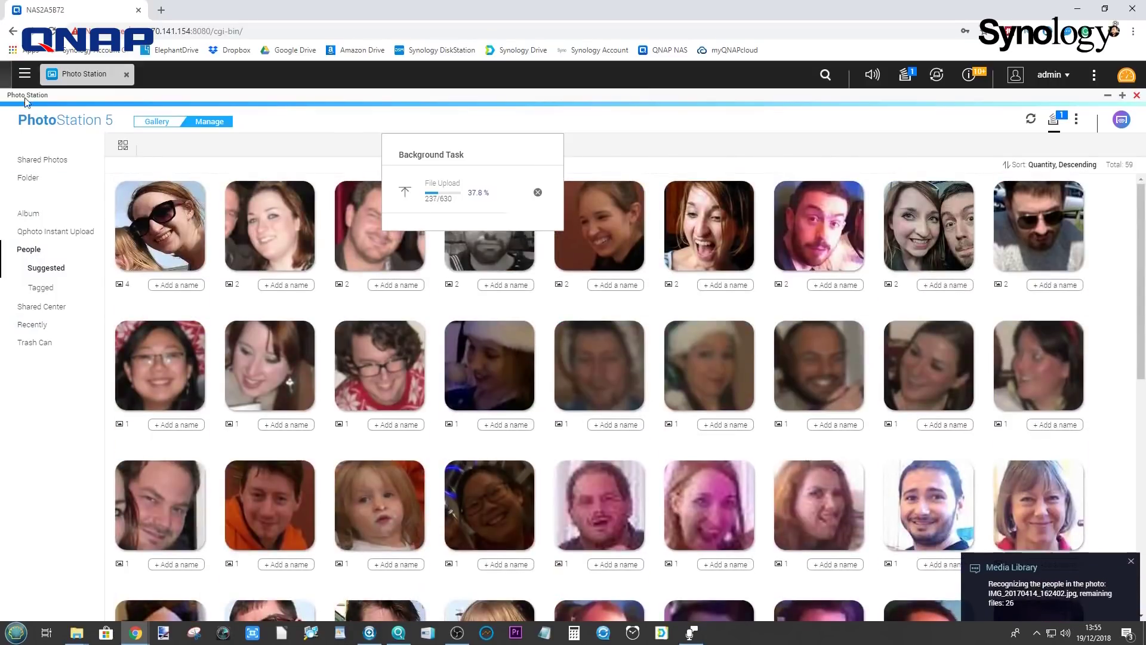
- Display the Shared Photos list in Photo Station and switch it to Gallery mode
click(43, 161)
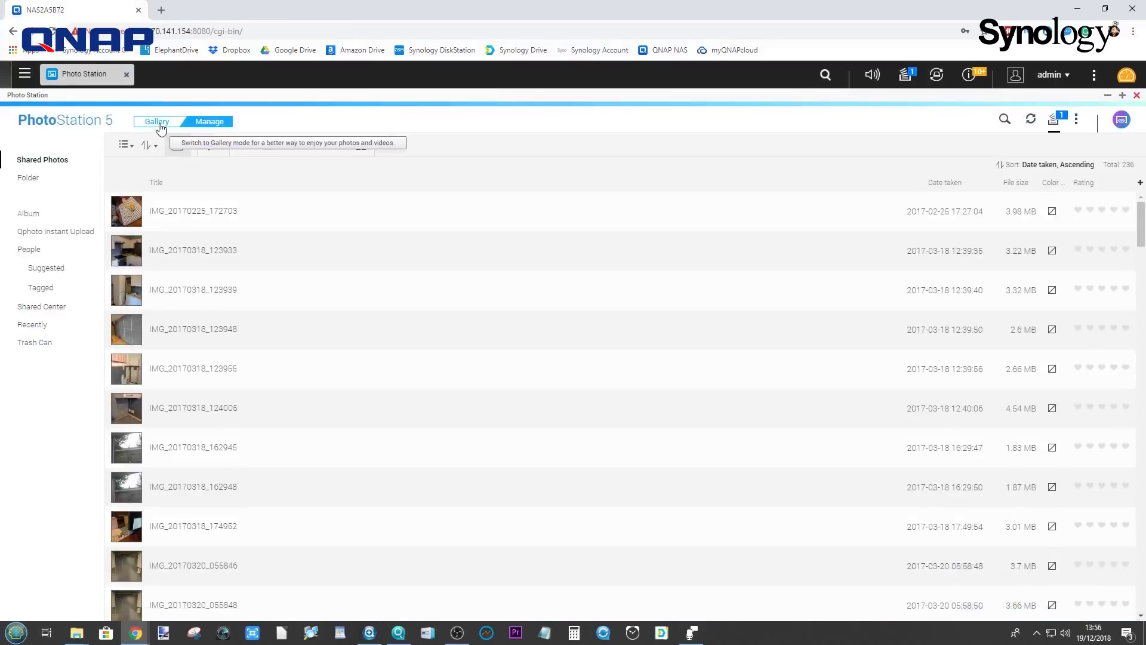
click(158, 123)
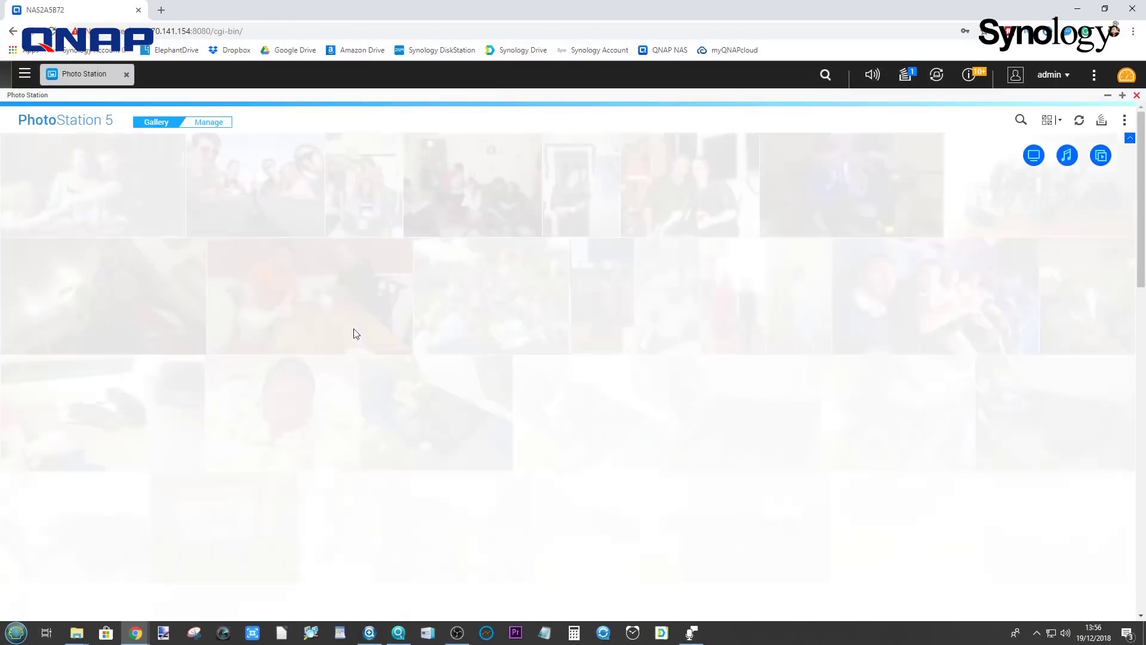
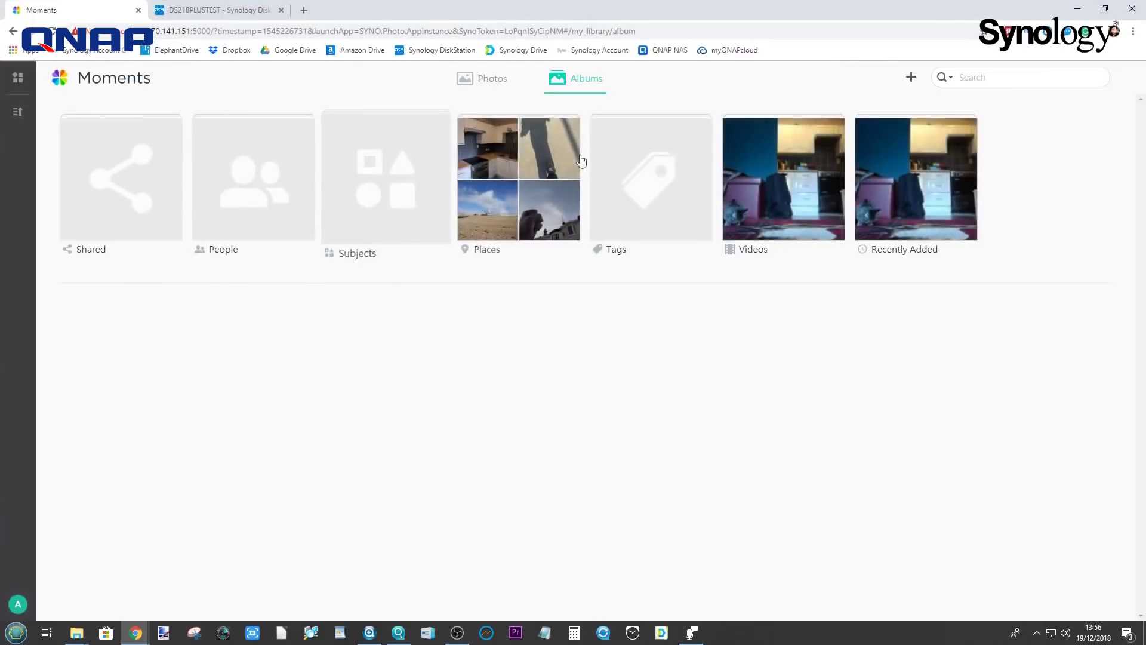
- Open Photo Station from the Synology DSM desktop and dismiss the Moments promotion
click(239, 10)
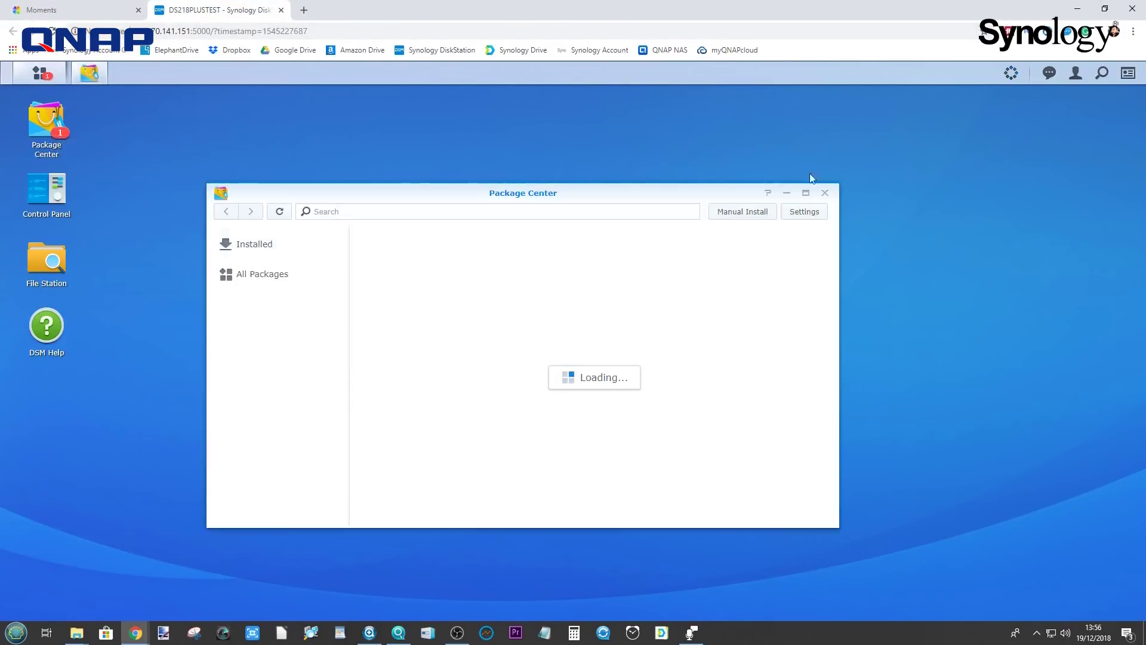
click(37, 72)
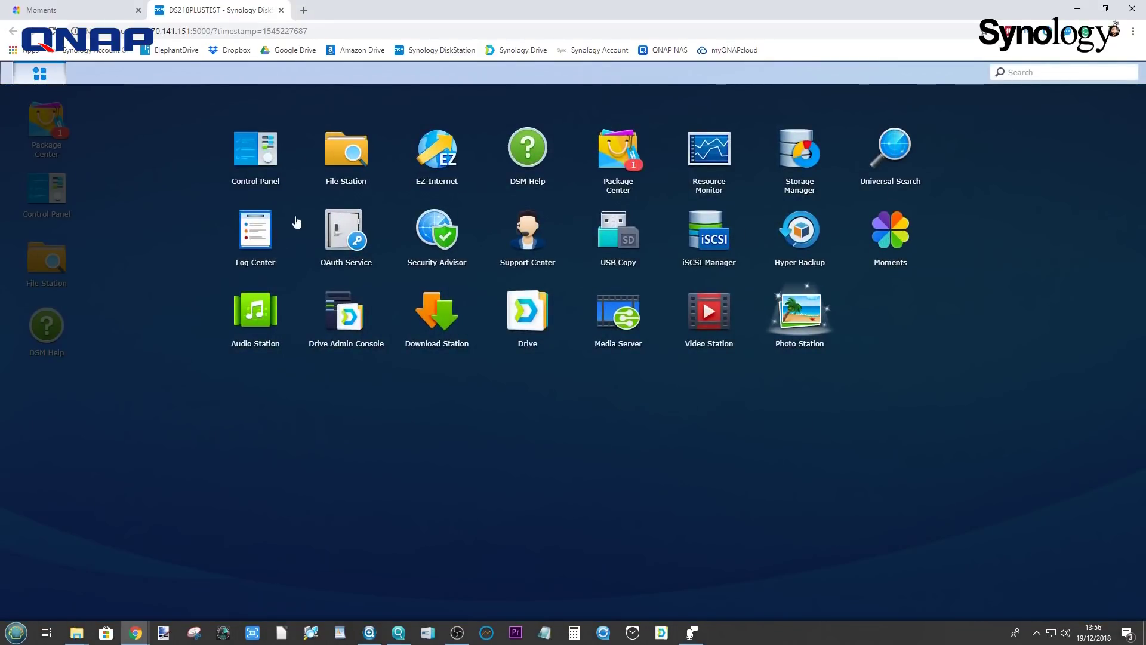
click(800, 317)
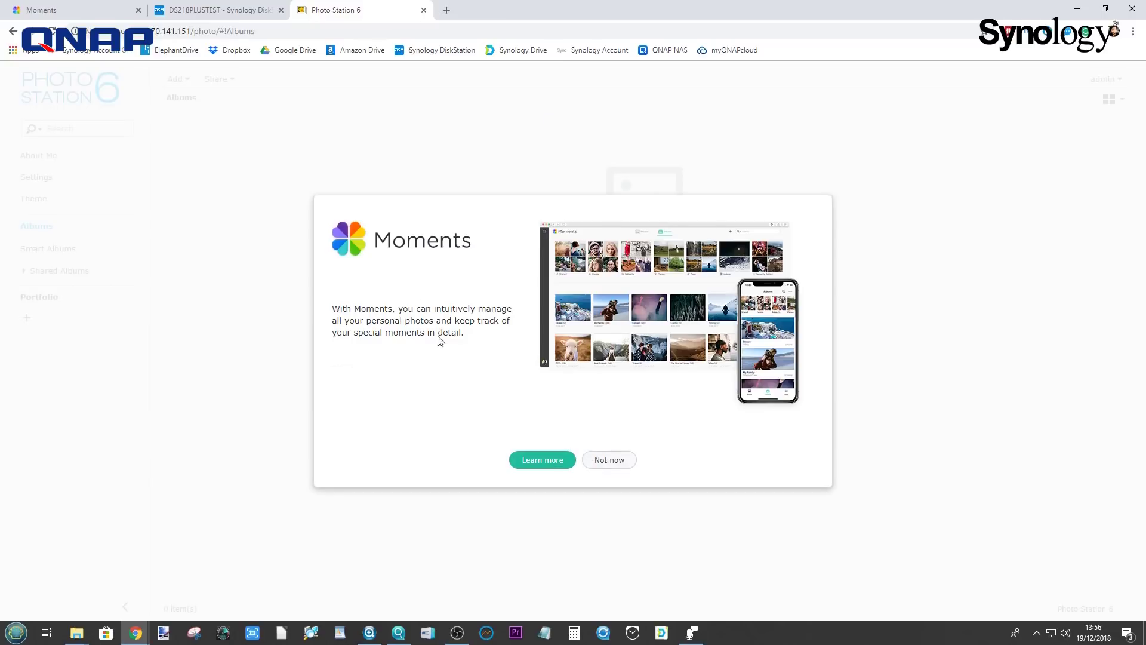
click(609, 461)
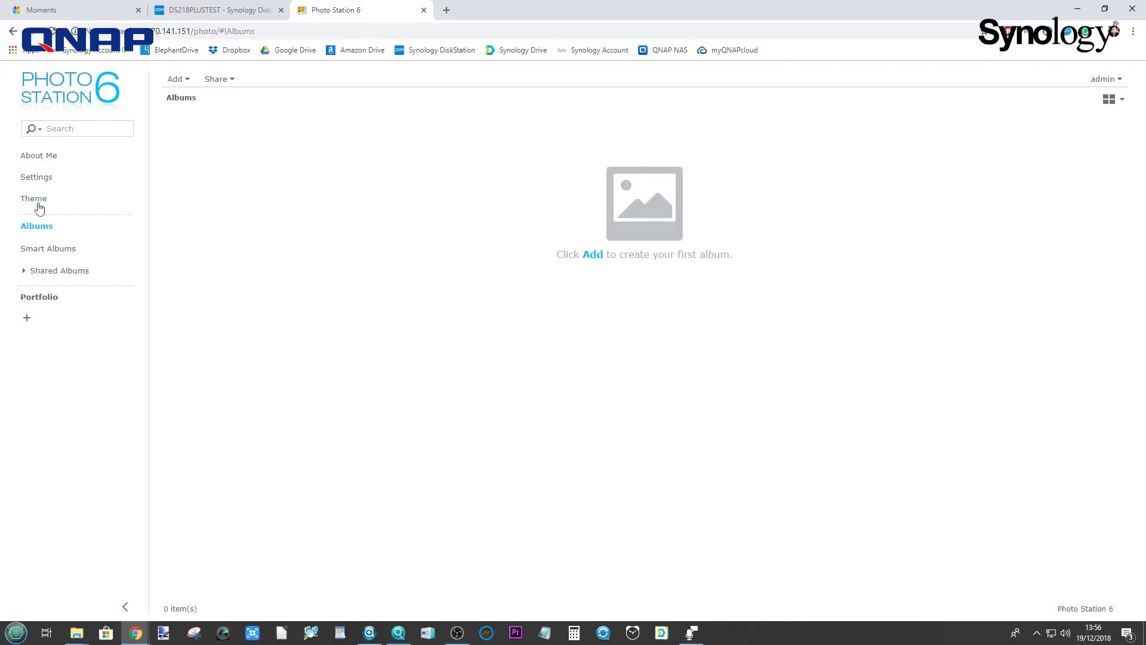
- Try the Public Album permission type in the form for a new album, and leave without creating the album
click(594, 256)
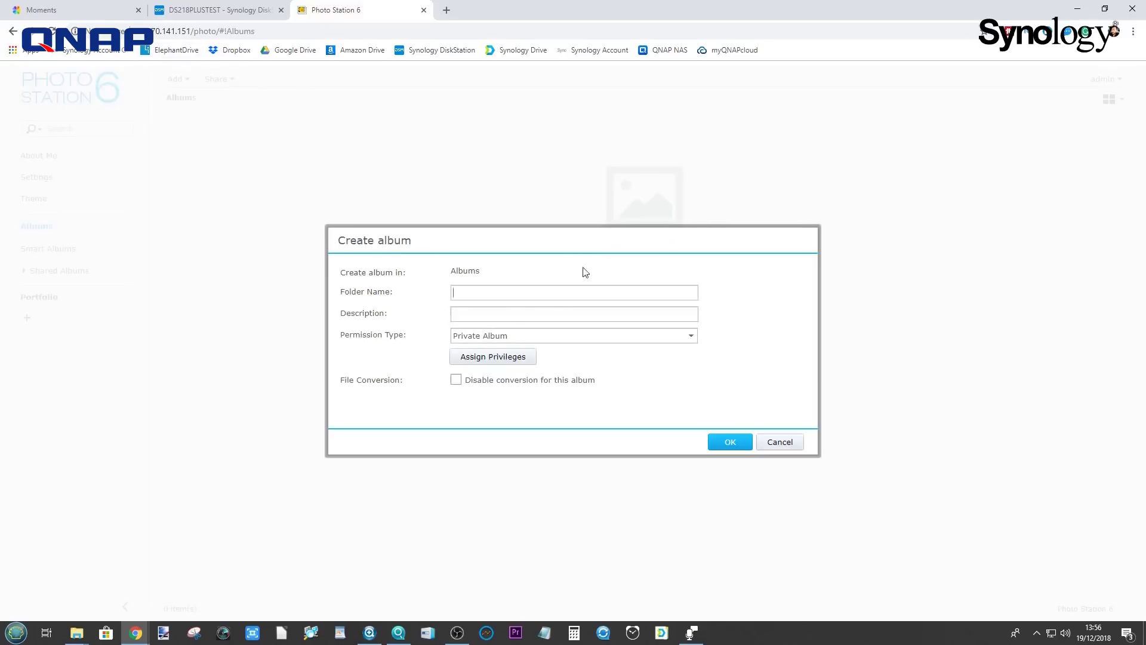
click(500, 335)
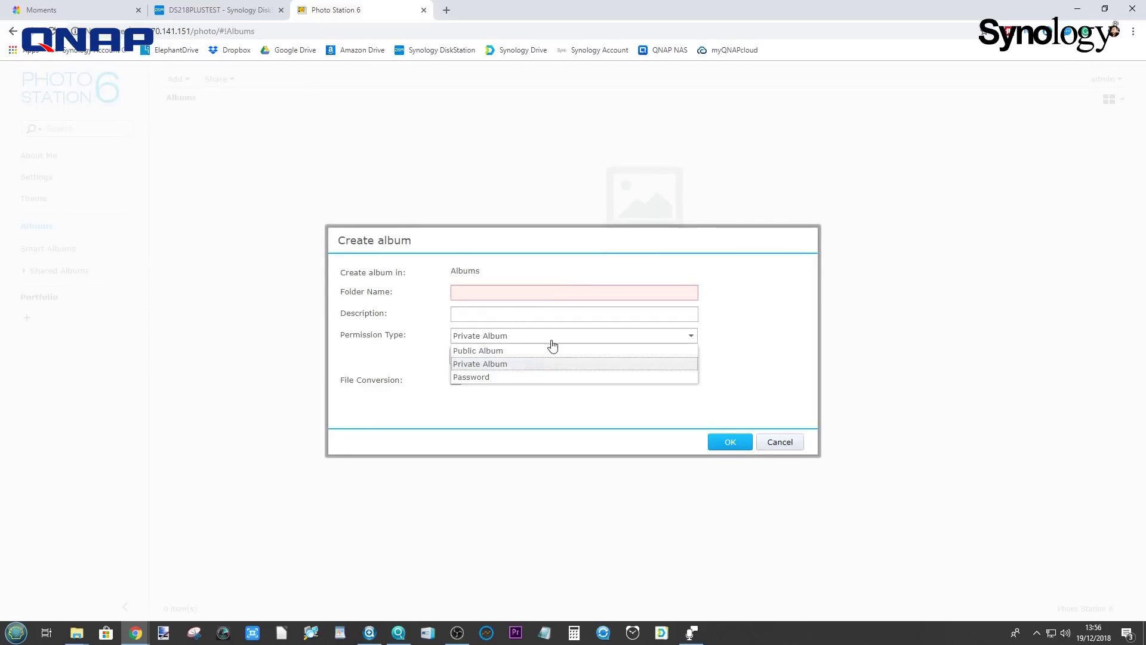
click(490, 353)
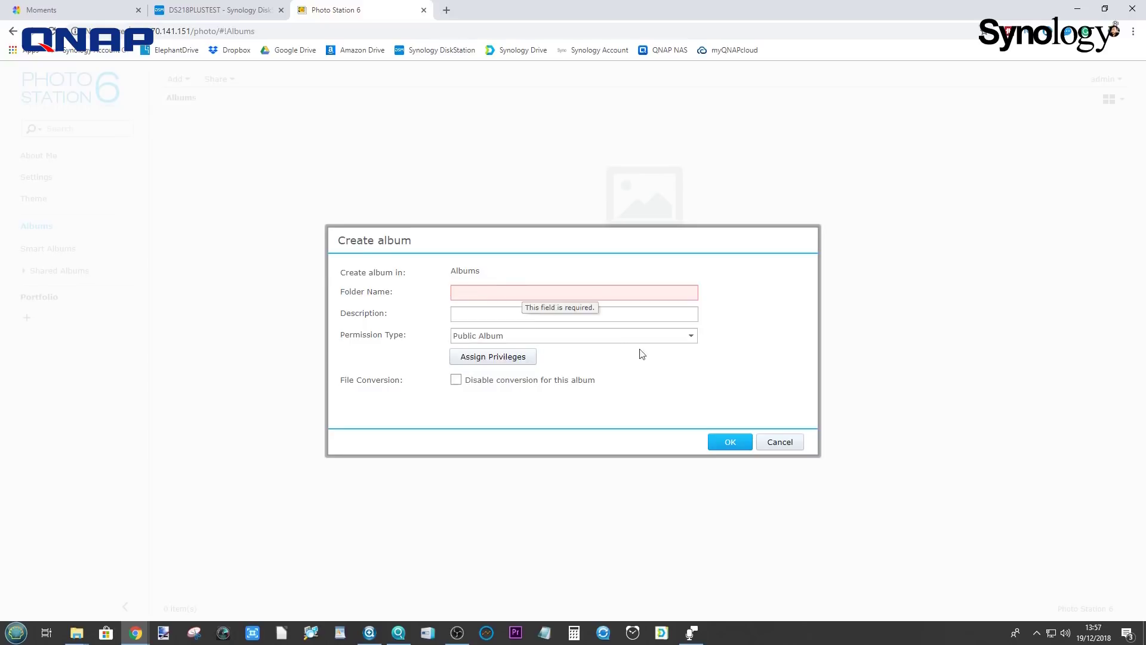
click(780, 441)
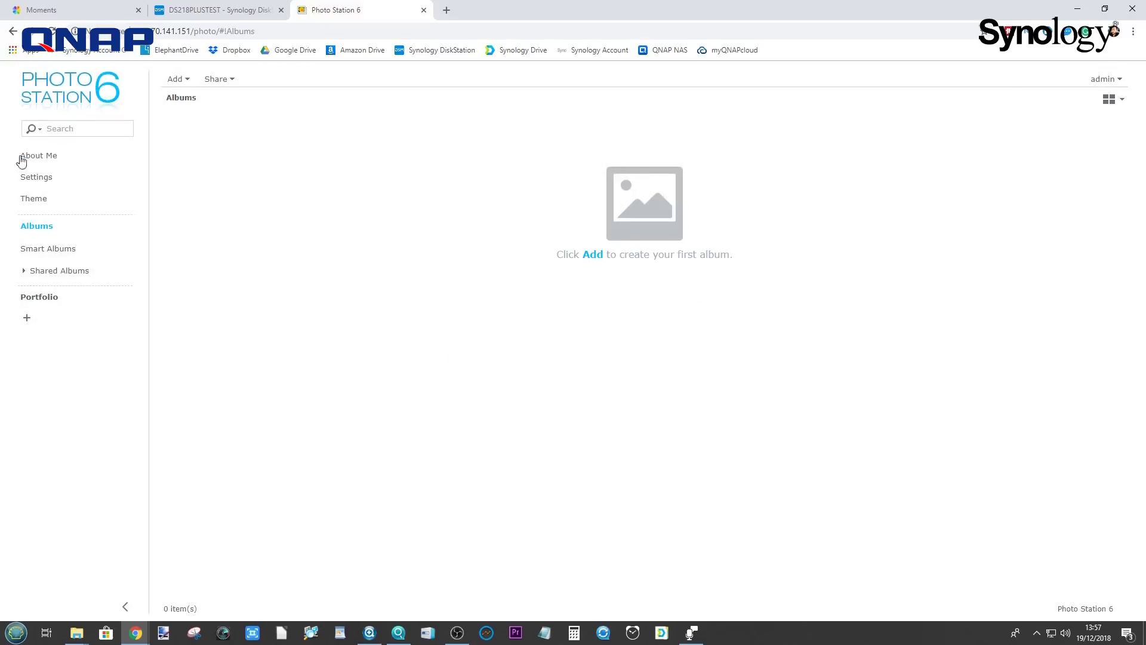
- Look at the Individual Photos shared album and the option for adding a portfolio in Synology Photo Station
click(62, 270)
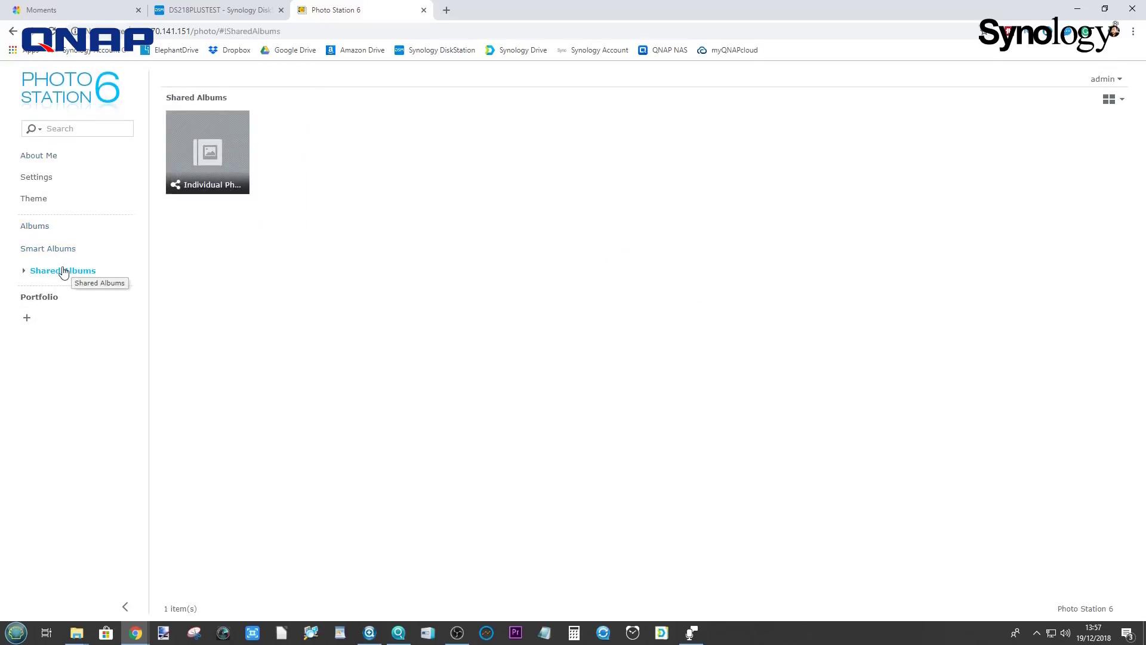
click(213, 144)
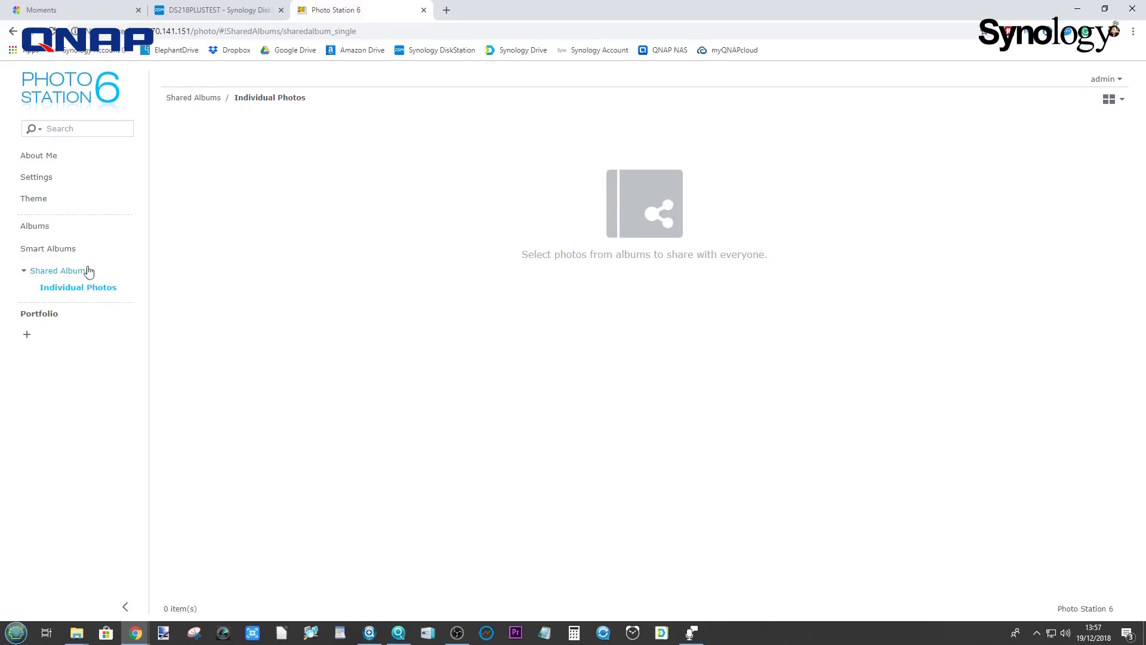
click(26, 334)
click(248, 333)
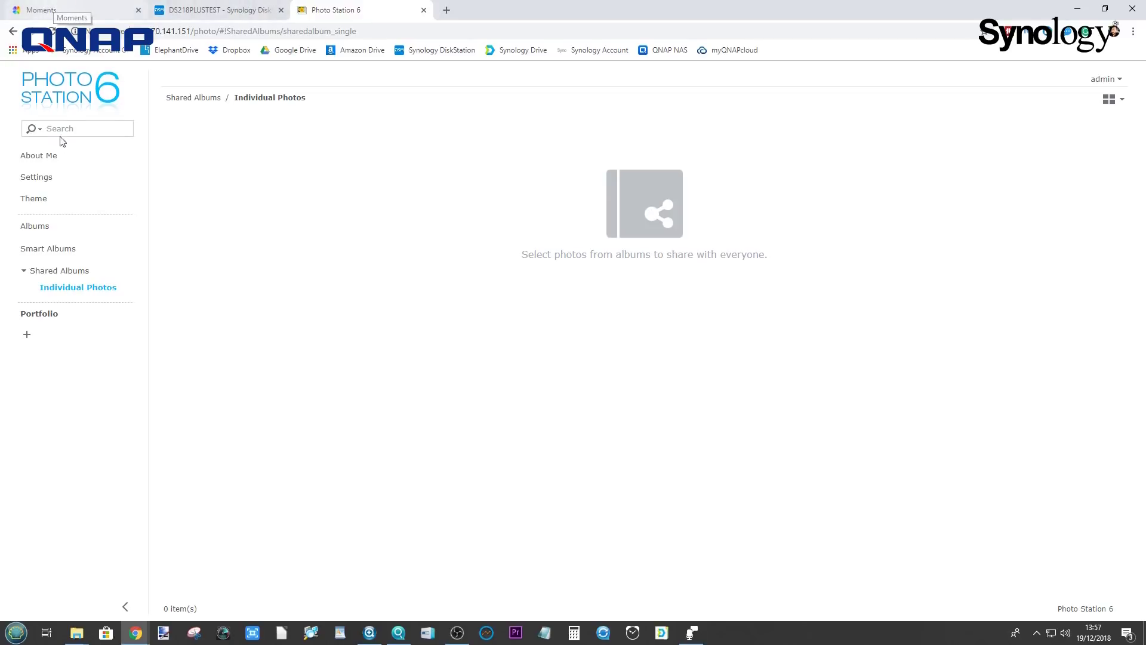
- Return to Moments, close the Synology Photo Station page, and reload the Moments albums page
click(114, 6)
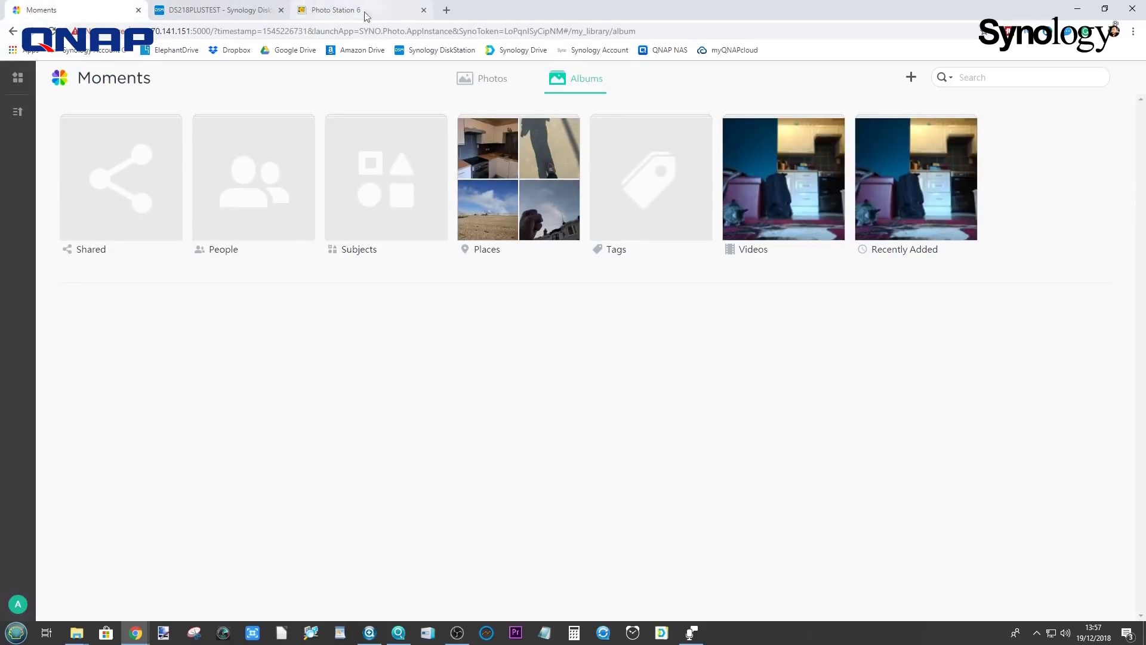
click(423, 10)
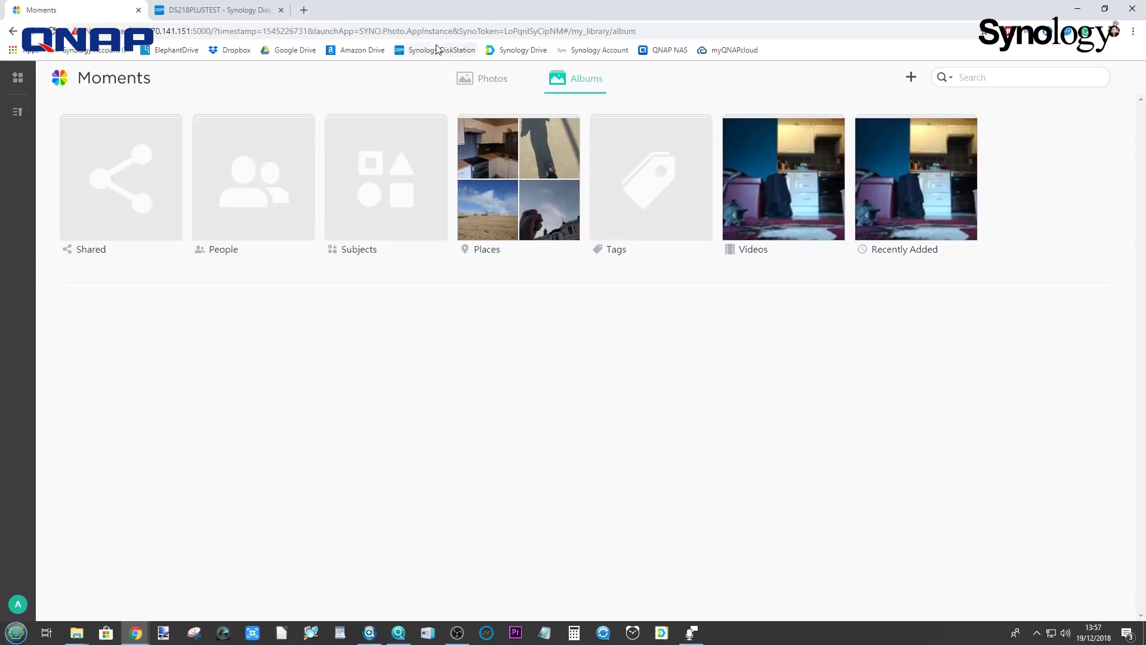
click(440, 32)
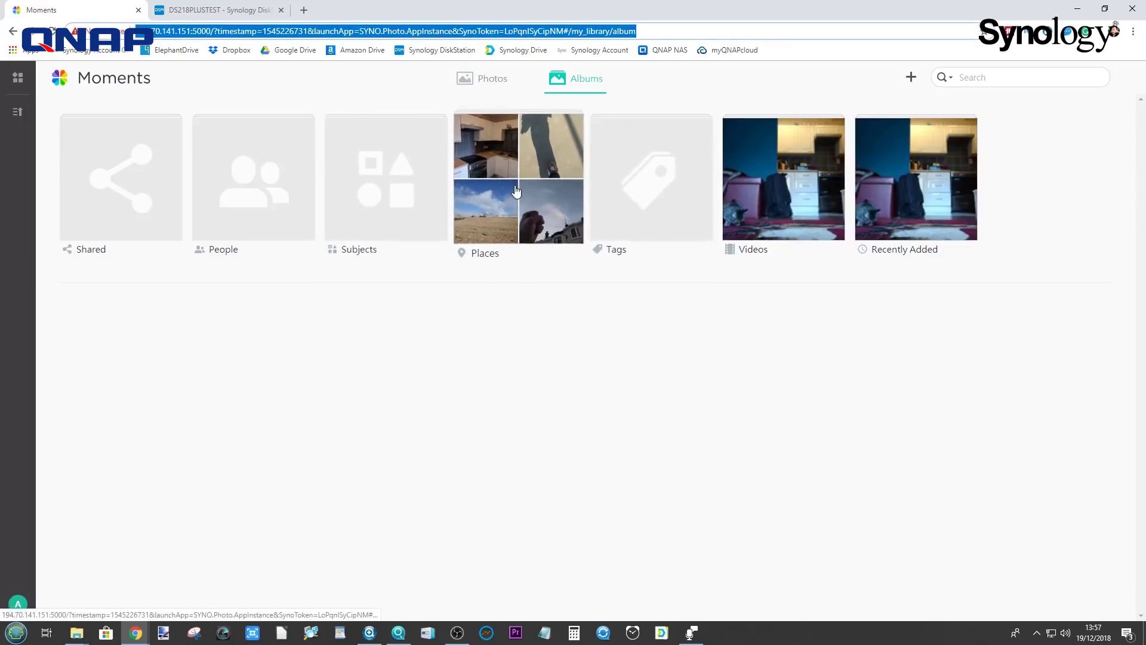
key(Return)
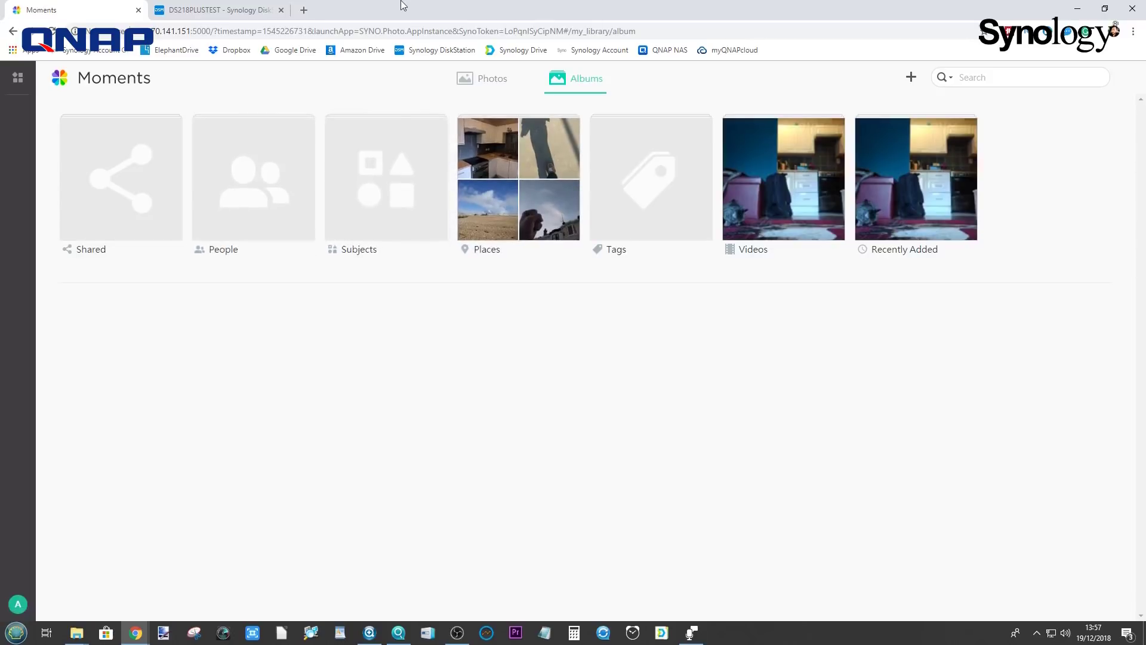
- Examine how the Places album in Moments groups photos by location, and return to the albums overview
click(514, 179)
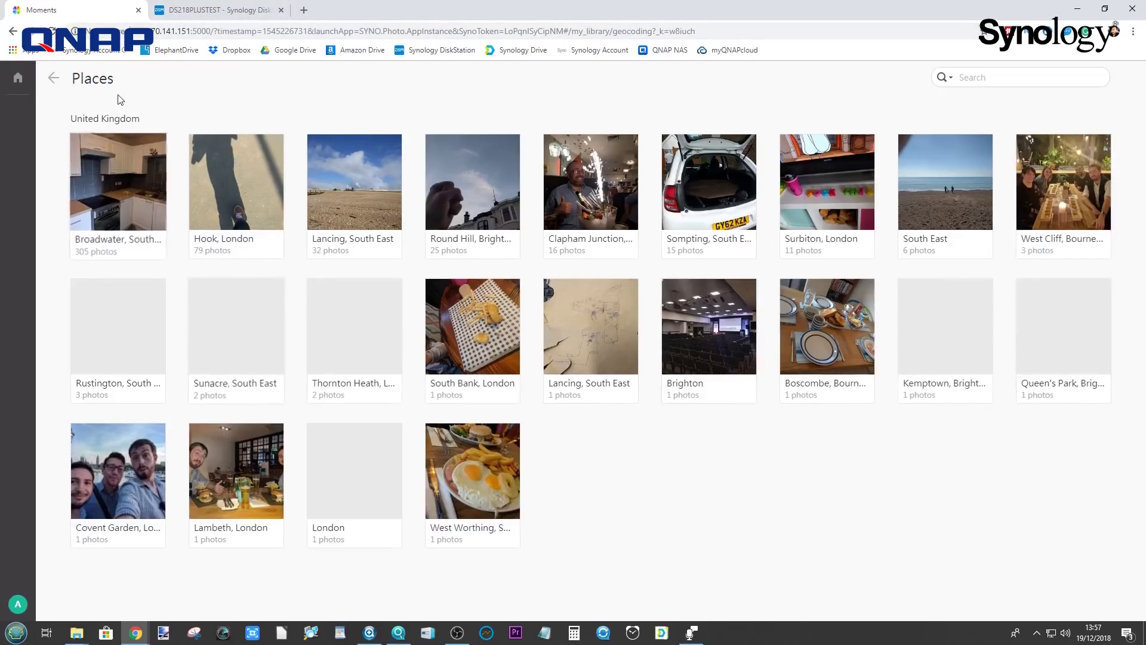
click(53, 78)
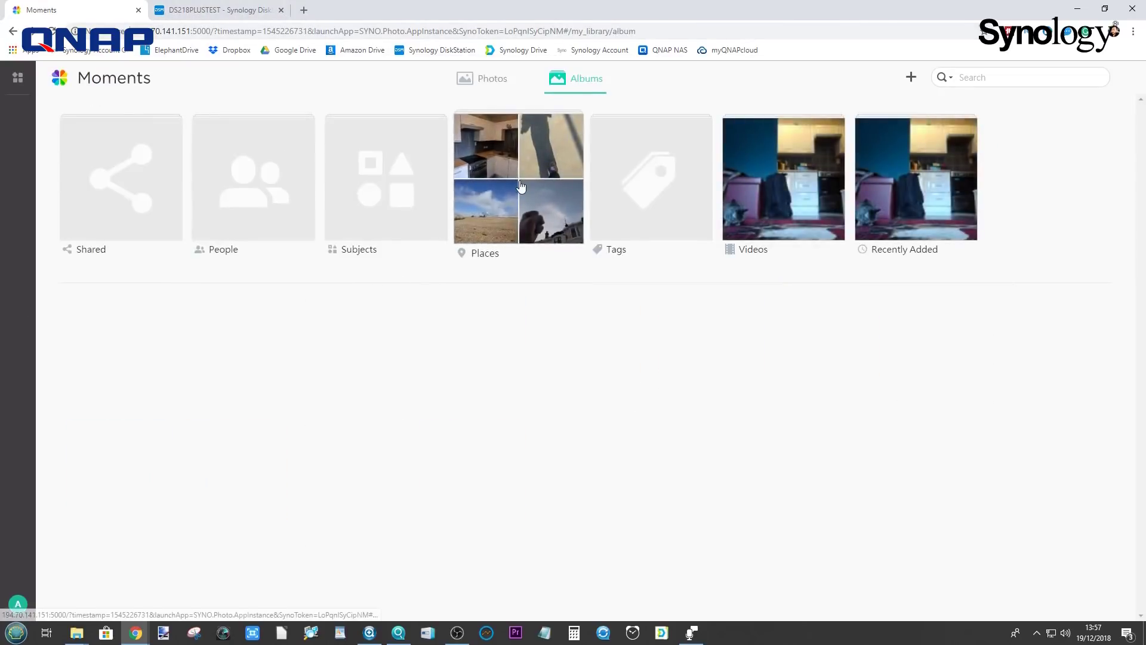
click(557, 220)
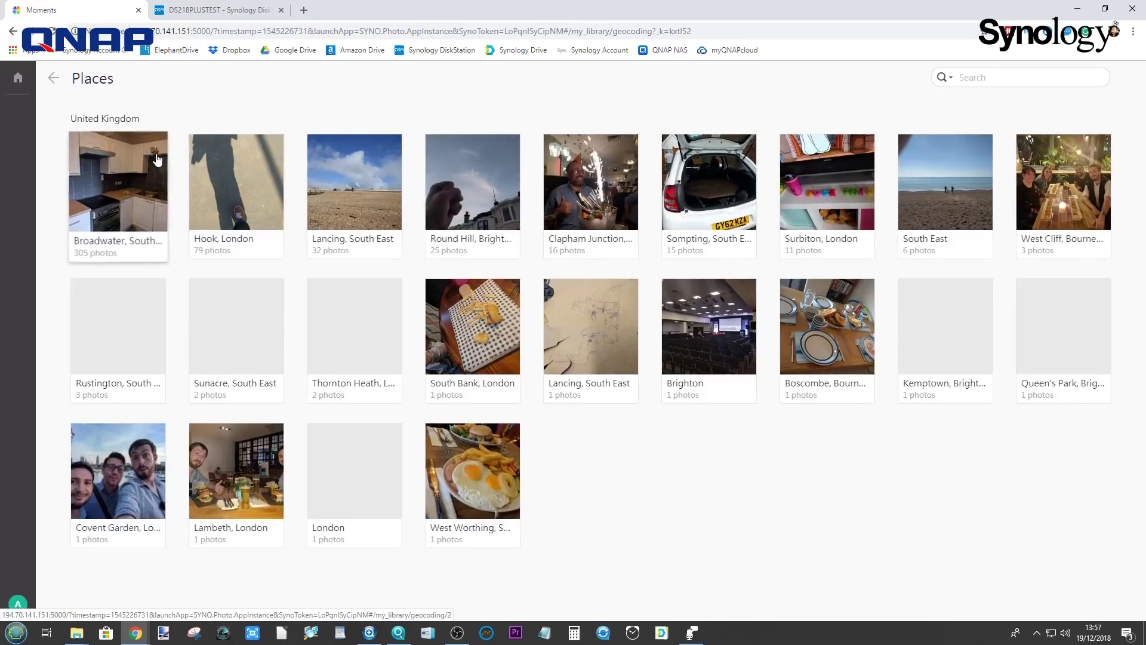
click(52, 79)
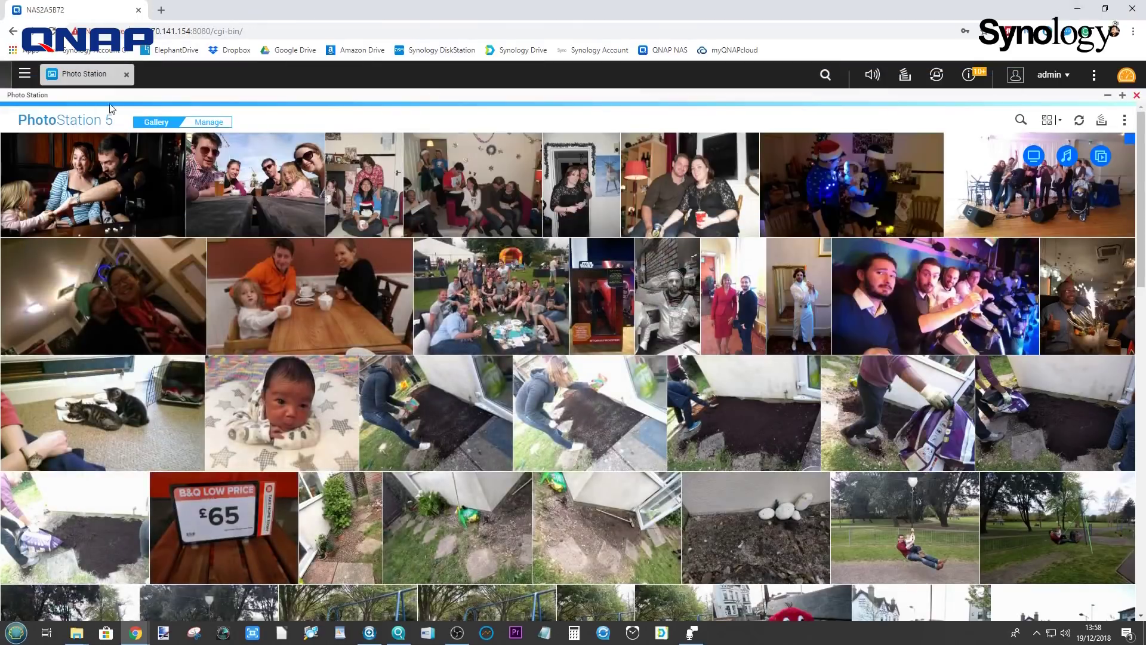
- Switch QNAP Photo Station to Manage mode, restore its window to a smaller size, and show its settings options
click(220, 123)
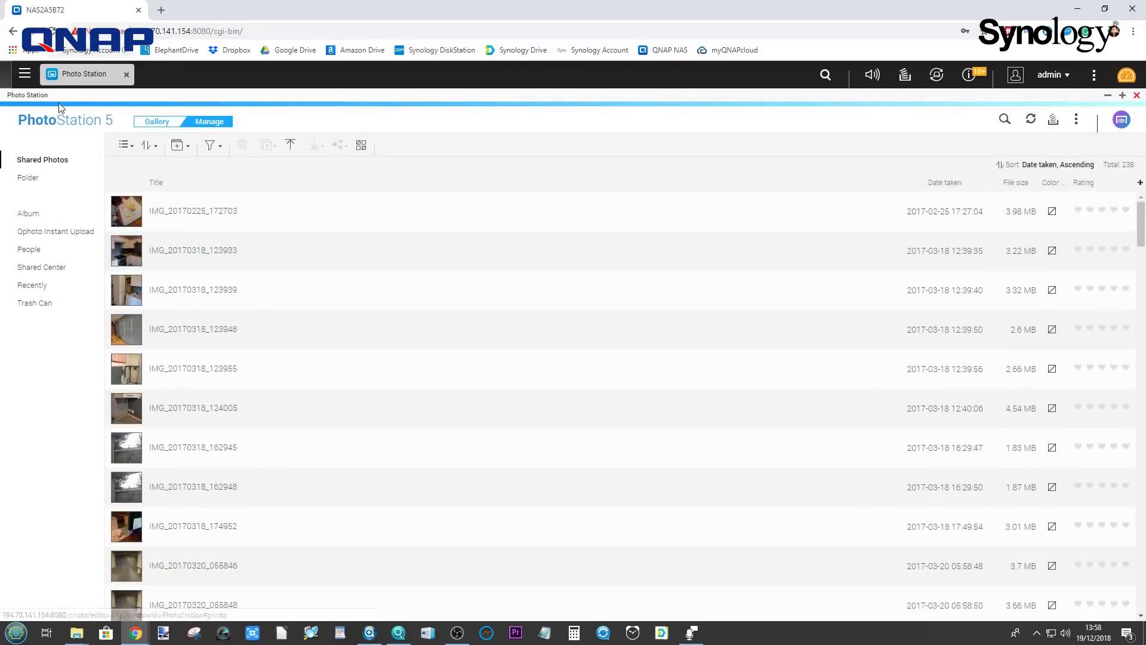
click(1122, 97)
click(865, 170)
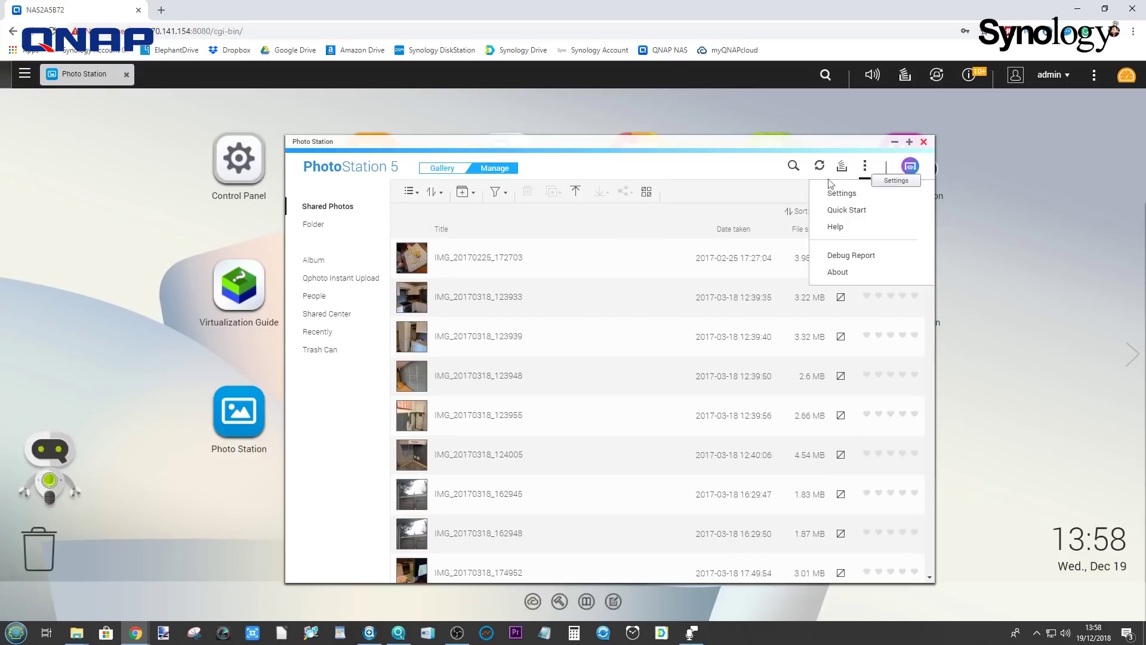
- Open the photo IMG_20170225_172703, check its coordinates on the map, and leave the map without saving
click(470, 254)
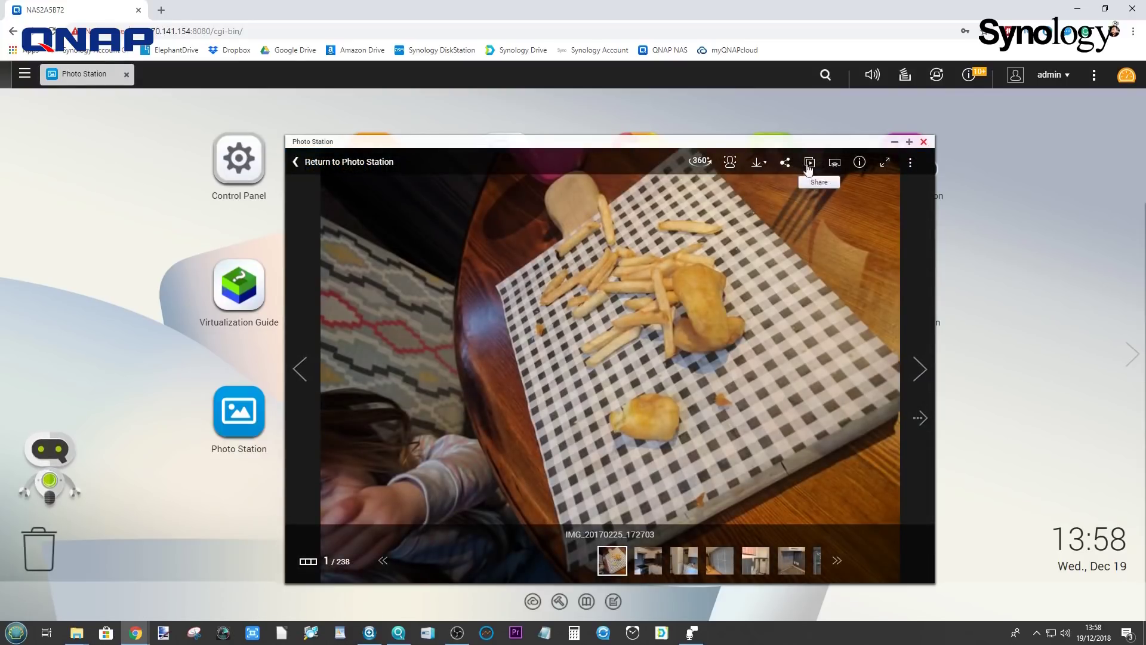
click(910, 163)
click(910, 162)
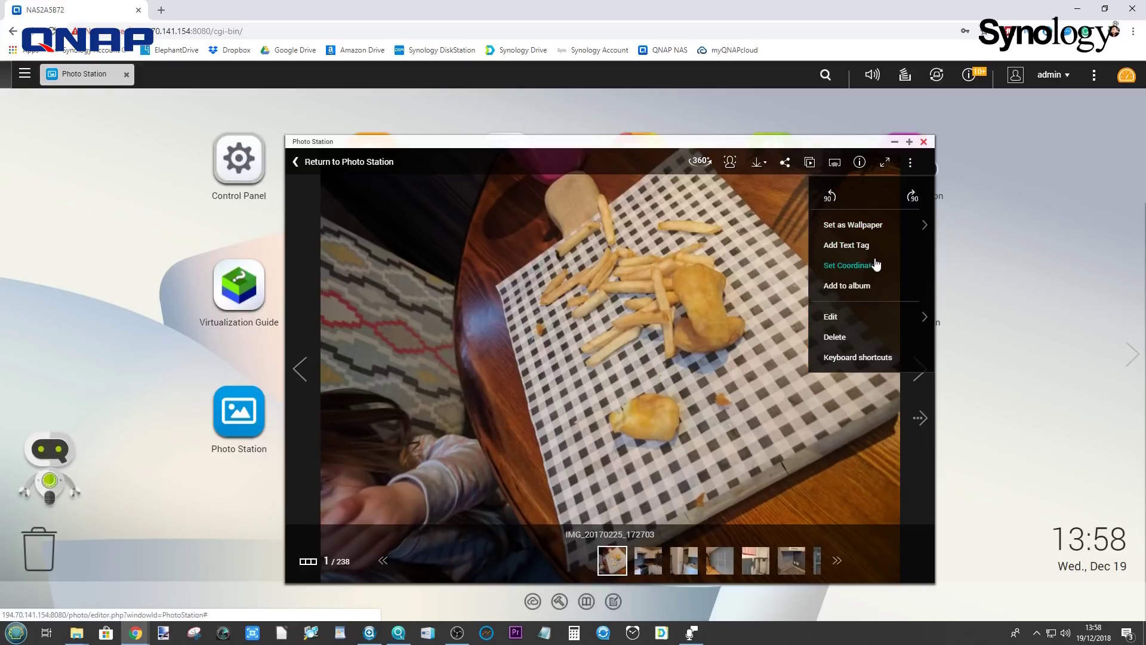
click(857, 266)
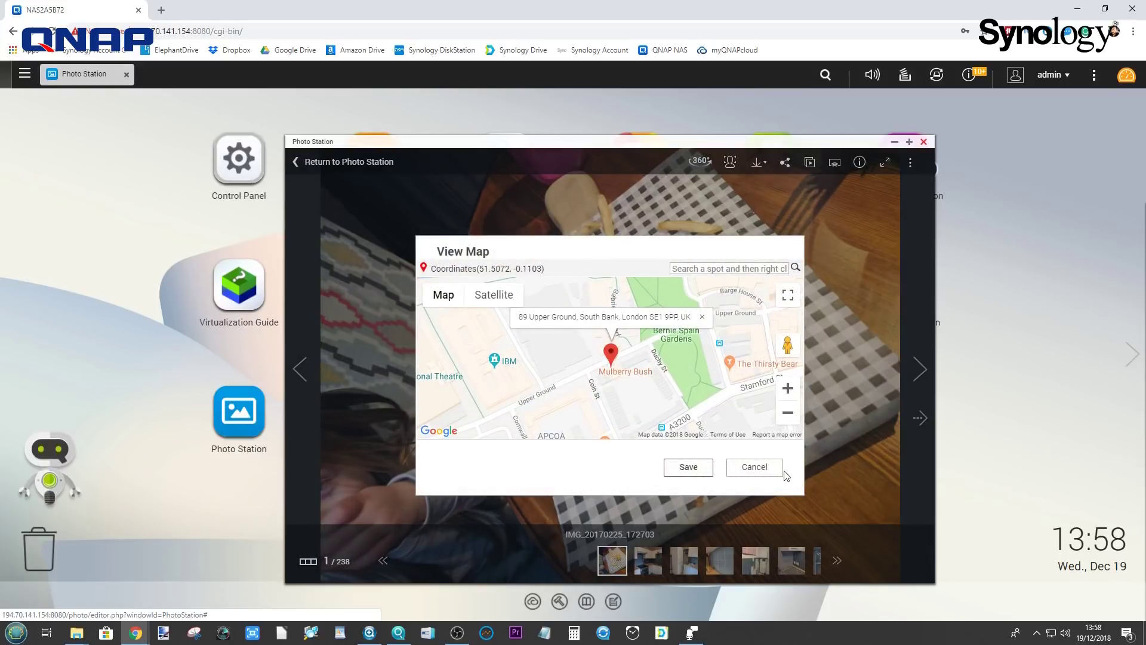
click(754, 469)
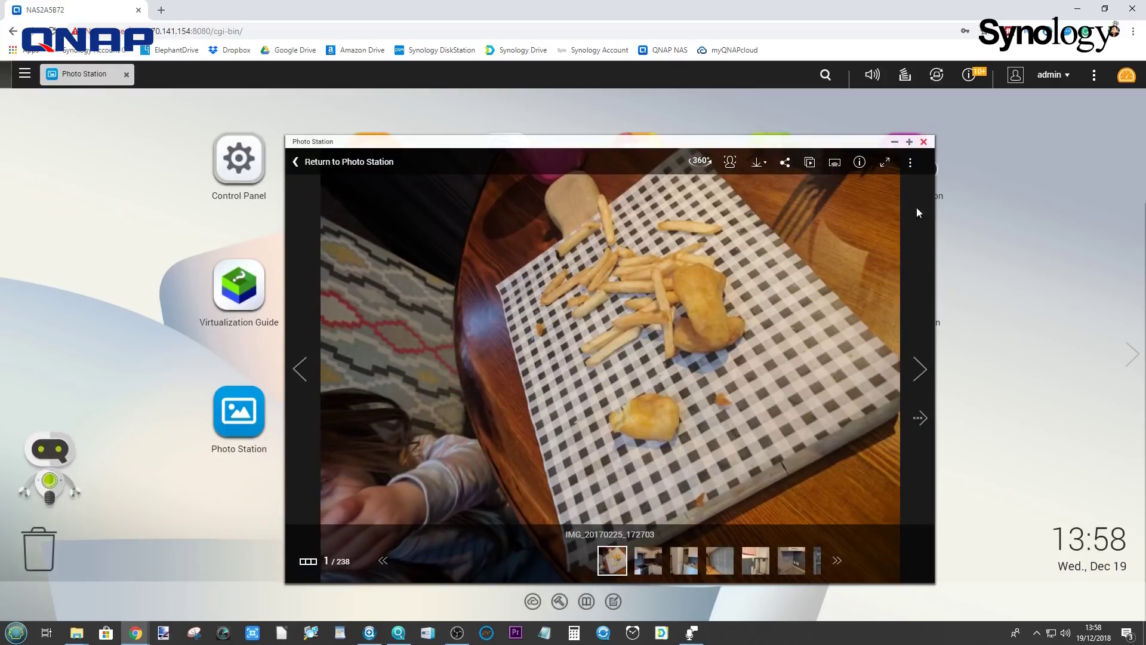
- Check the media player, sharing and single-file download options offered for the open photo
click(836, 164)
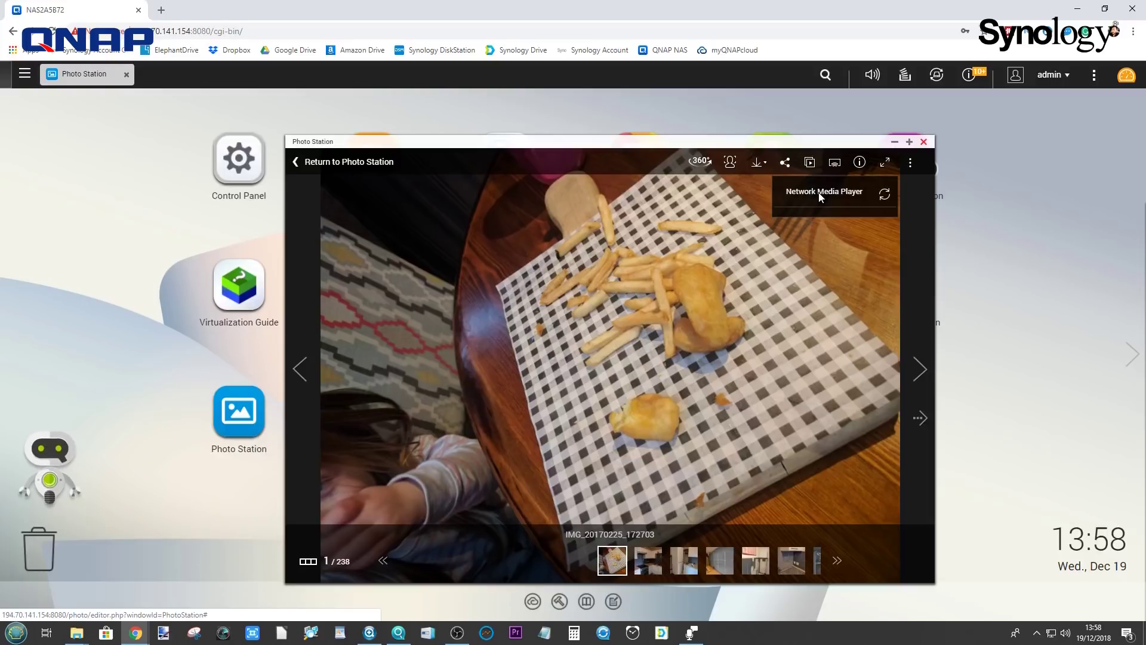
mouse_move(789, 169)
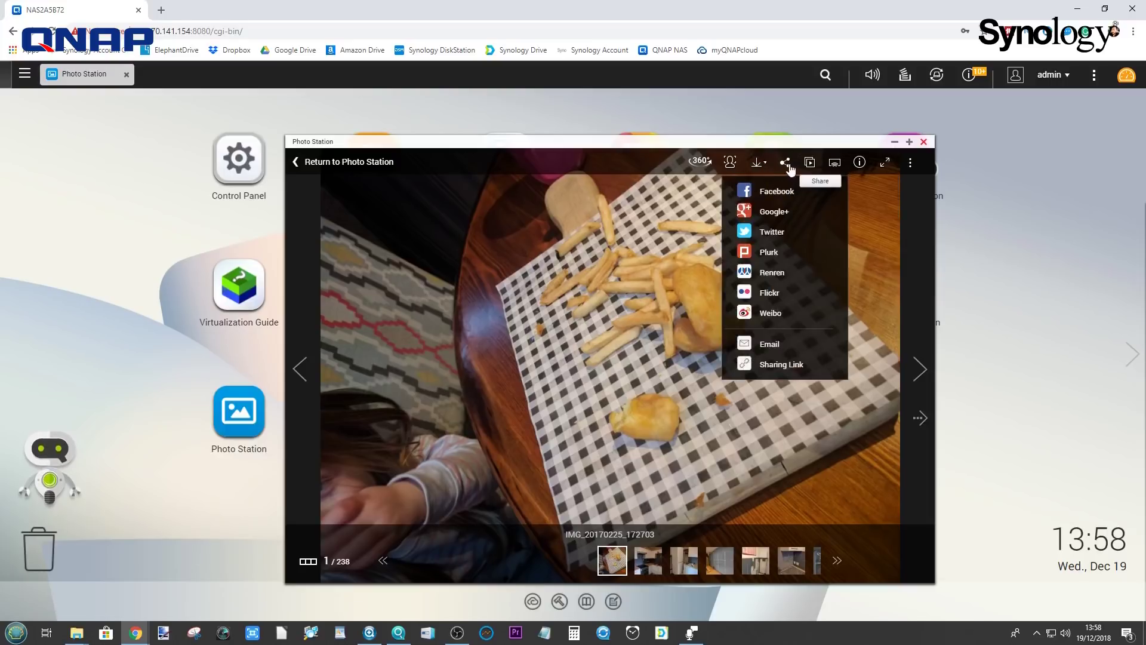
mouse_move(834, 168)
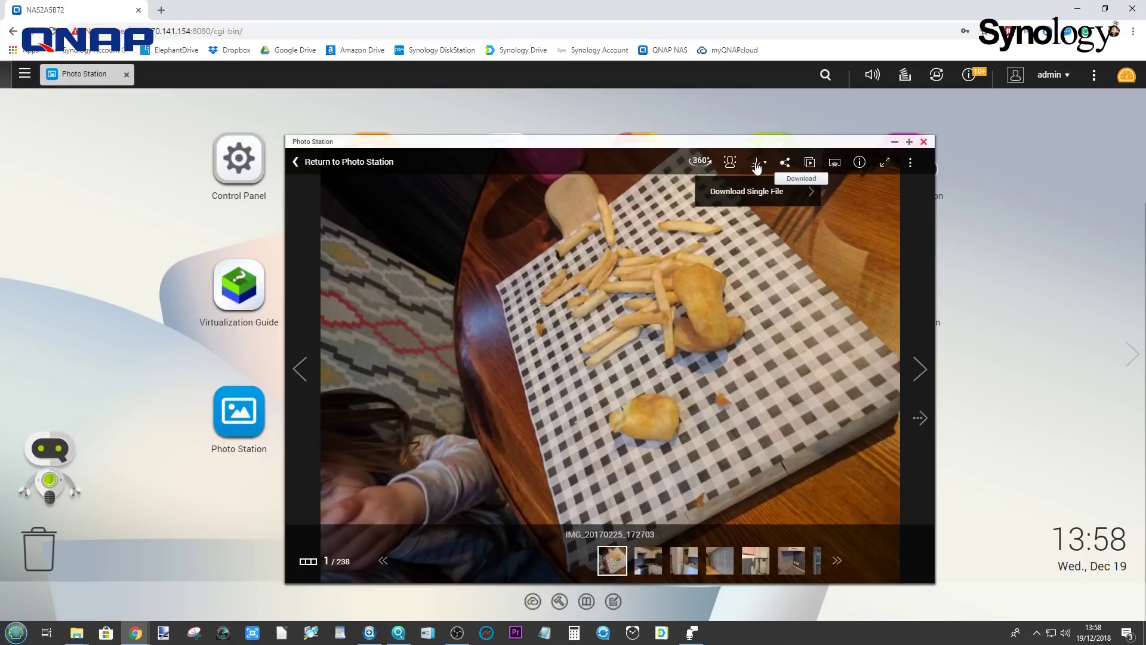
mouse_move(766, 193)
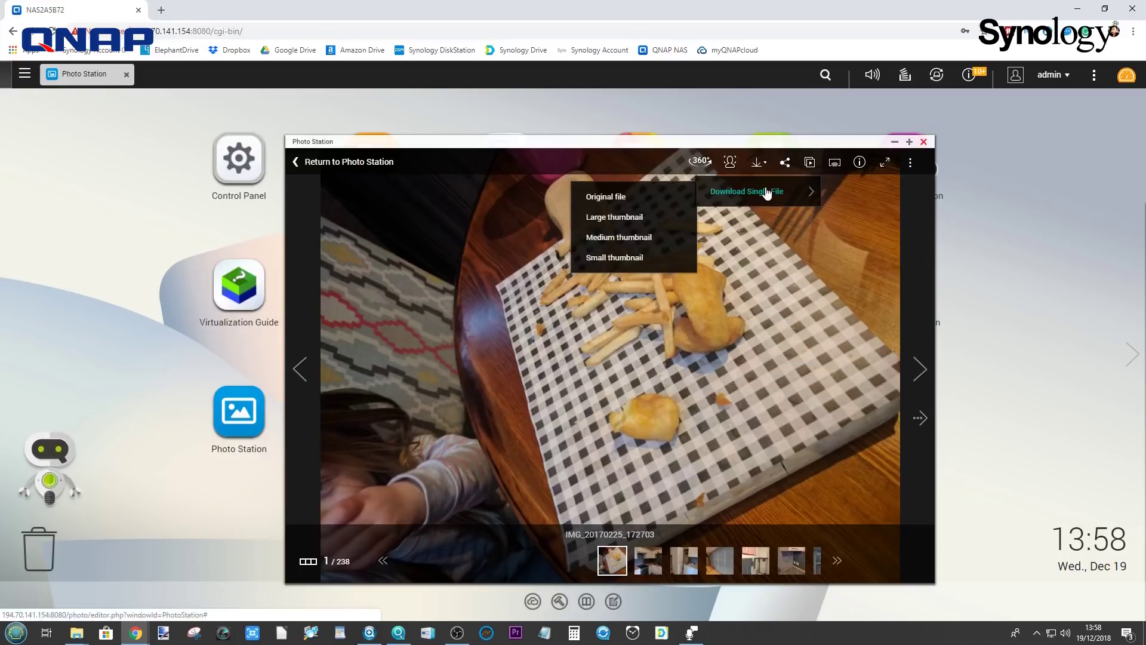
- Turn on people recognition for the open photo, toggle it off and on again, and acknowledge its notice
click(729, 164)
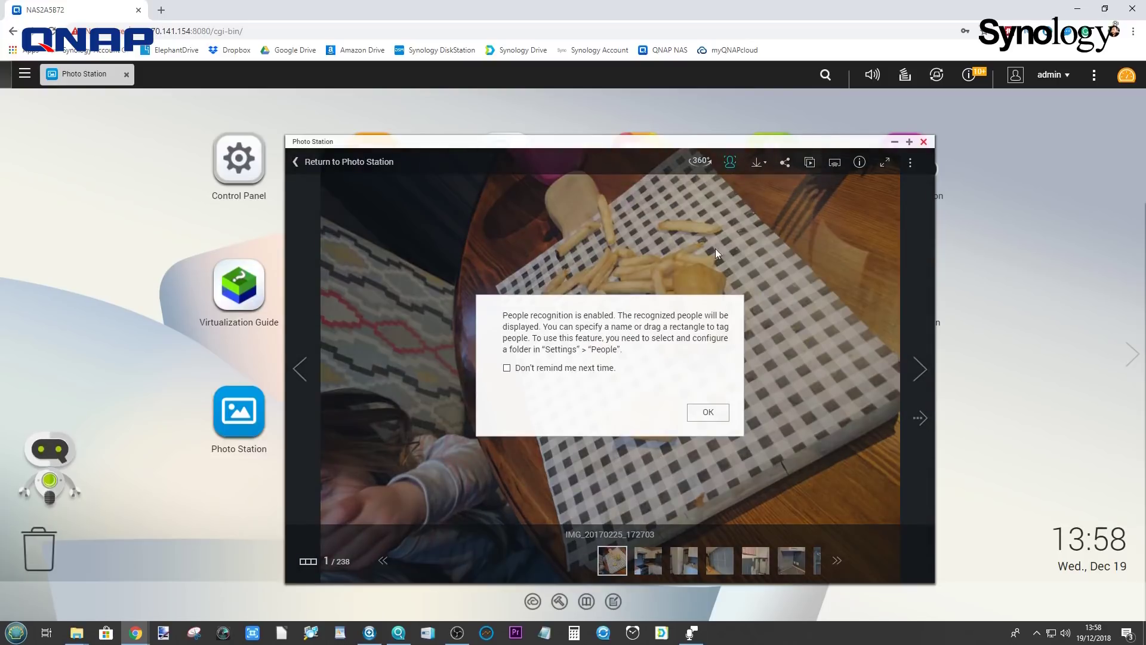
click(707, 412)
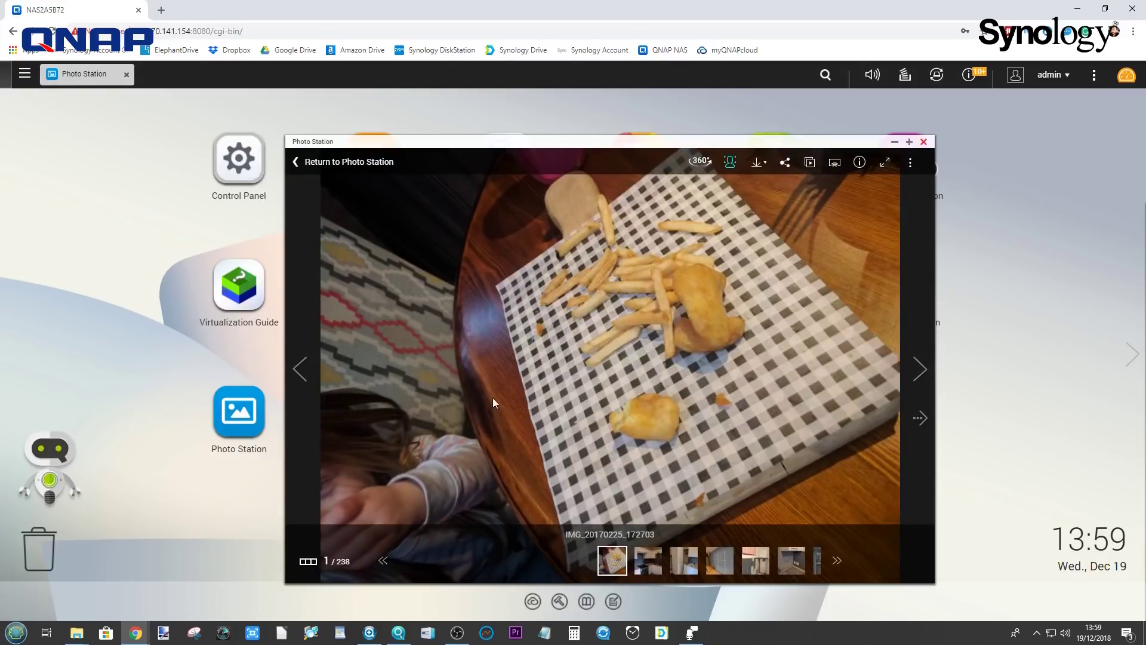
click(730, 162)
click(729, 163)
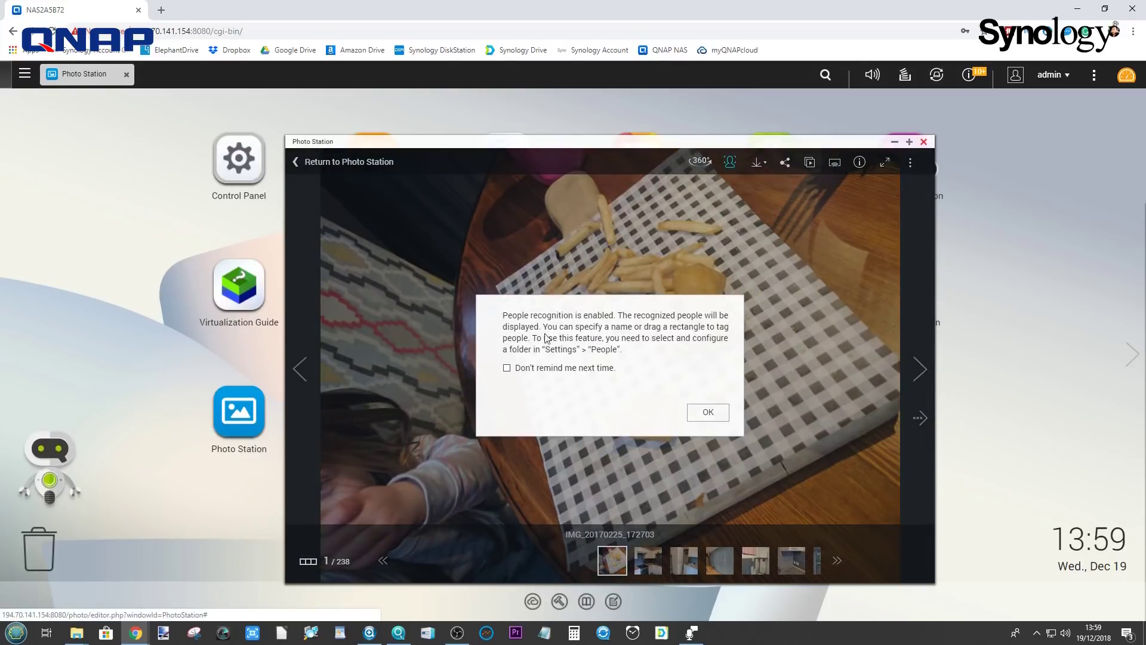
click(707, 412)
- Try to mark a people tag rectangle around the child in the photo's lower left corner
click(360, 462)
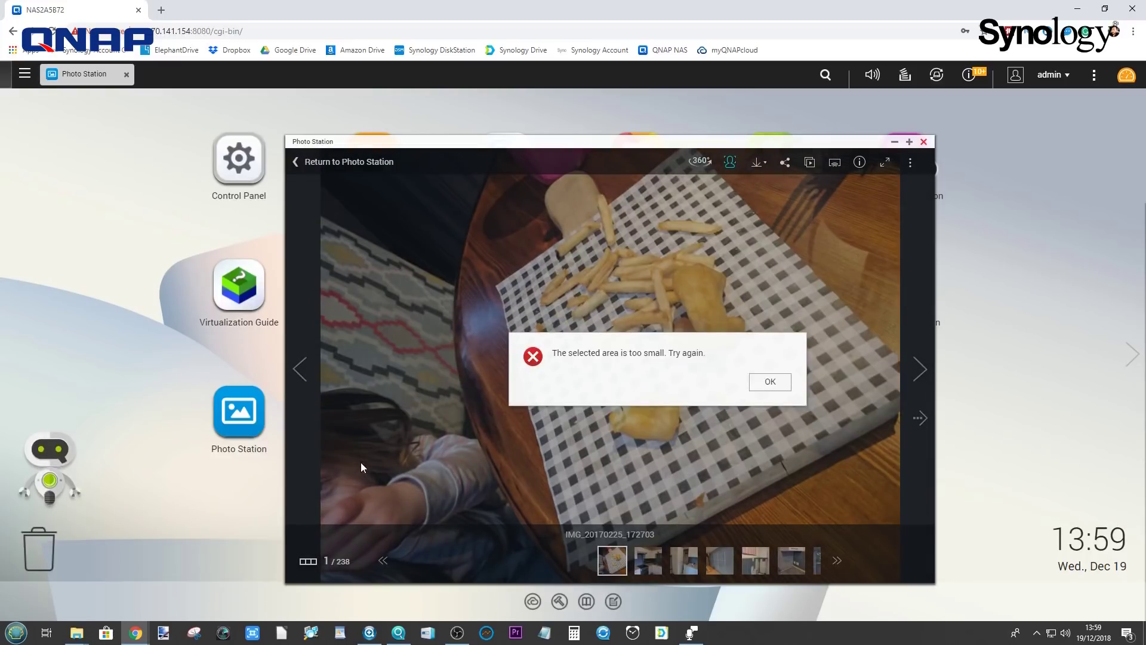
click(769, 383)
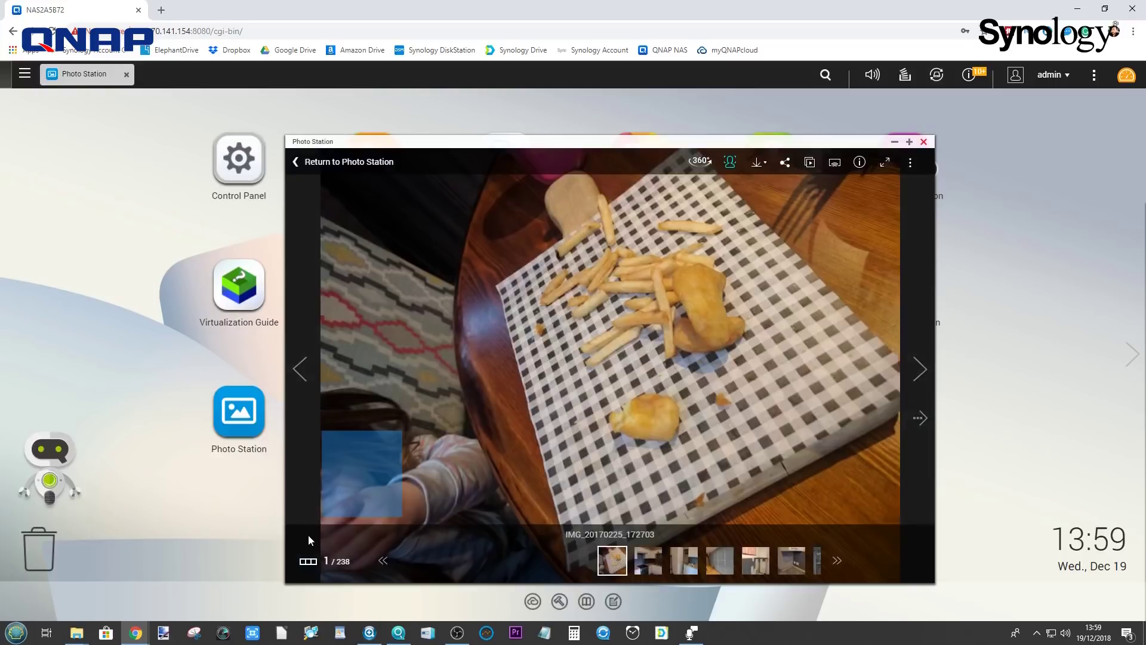
drag(400, 418, 329, 526)
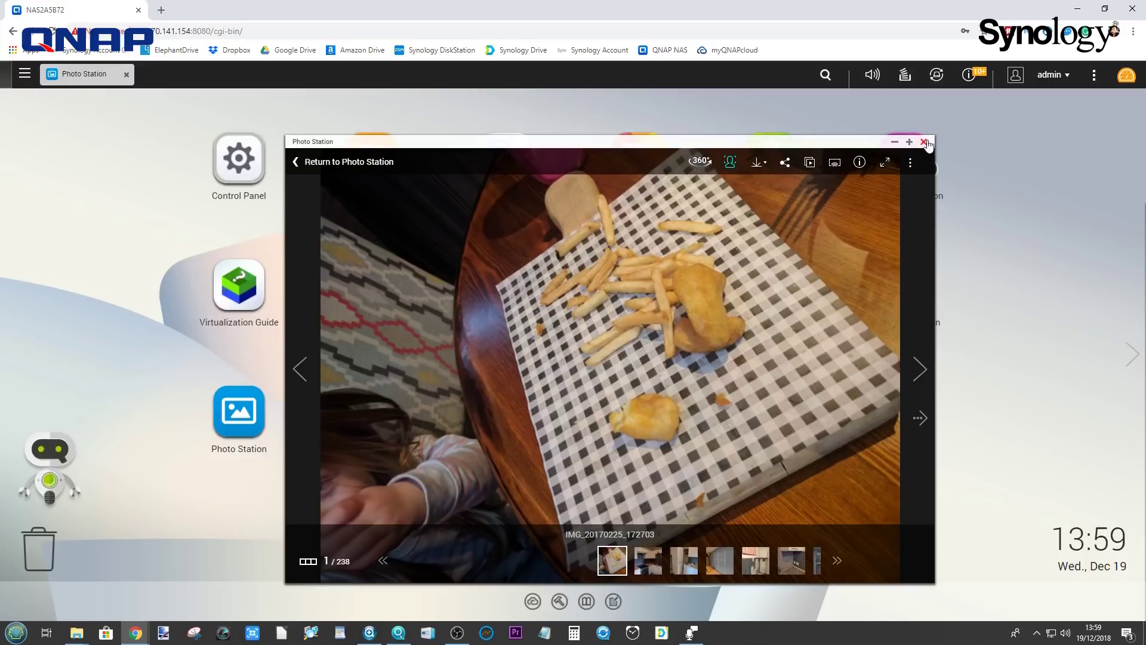
- Browse the thumbnails of the open photo, return to the photo list, and show the suggested people faces
click(836, 560)
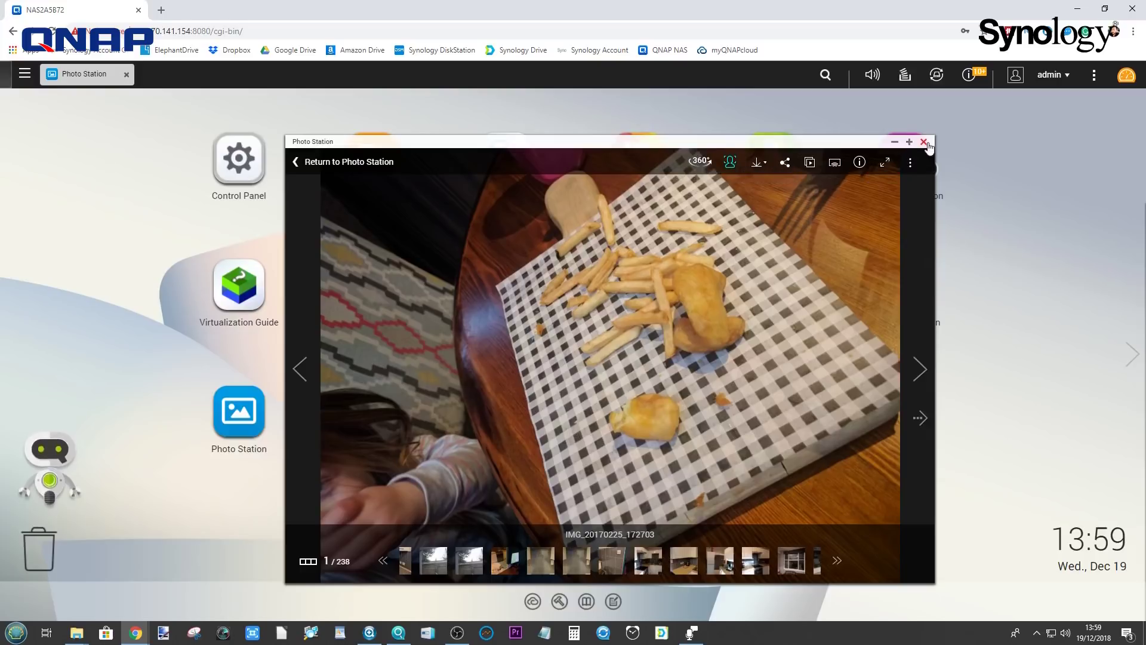
click(314, 162)
mouse_move(415, 444)
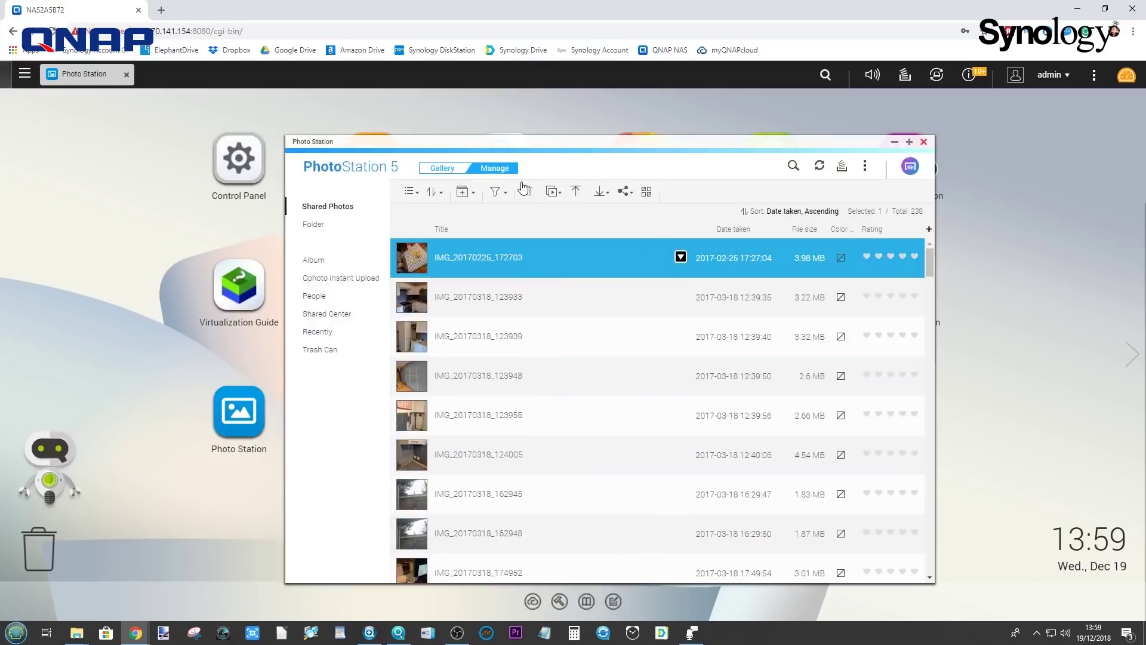
click(323, 296)
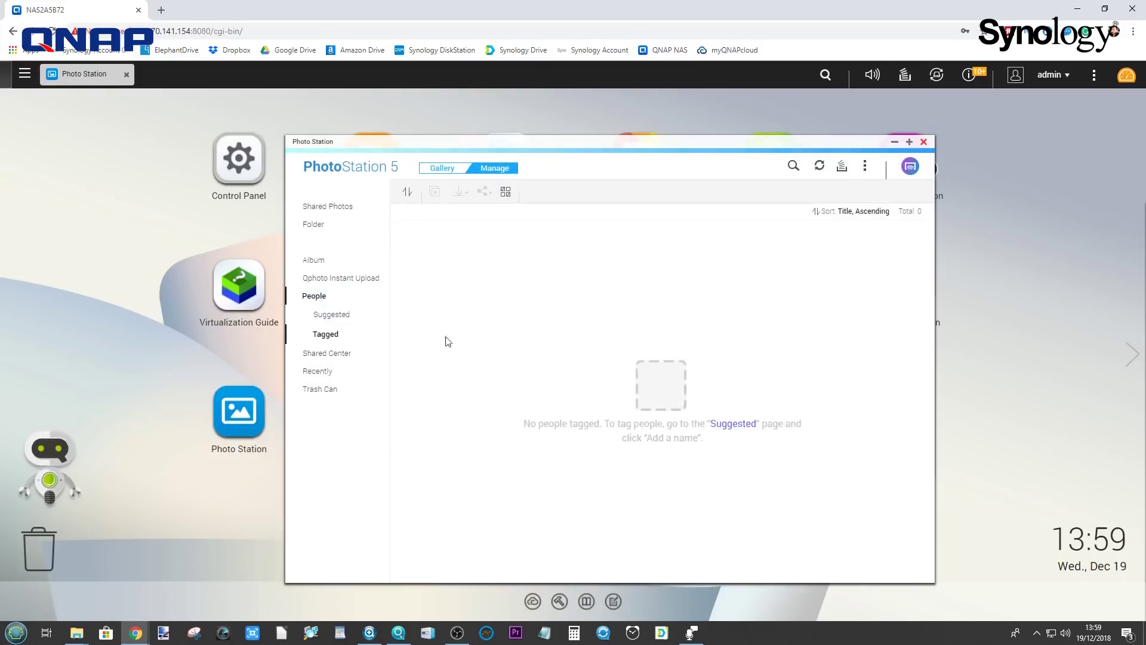
click(345, 316)
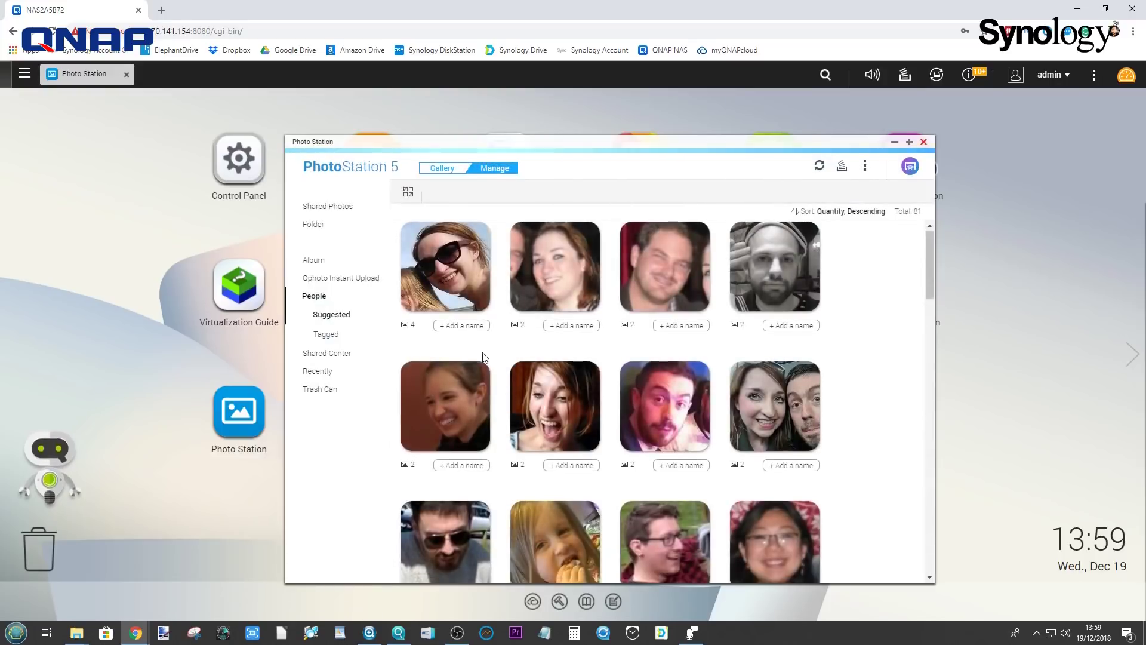
- Tag the suggested face of the bearded man in pink and purple light with his first name
scroll(484, 355, down, 4)
scroll(483, 357, up, 2)
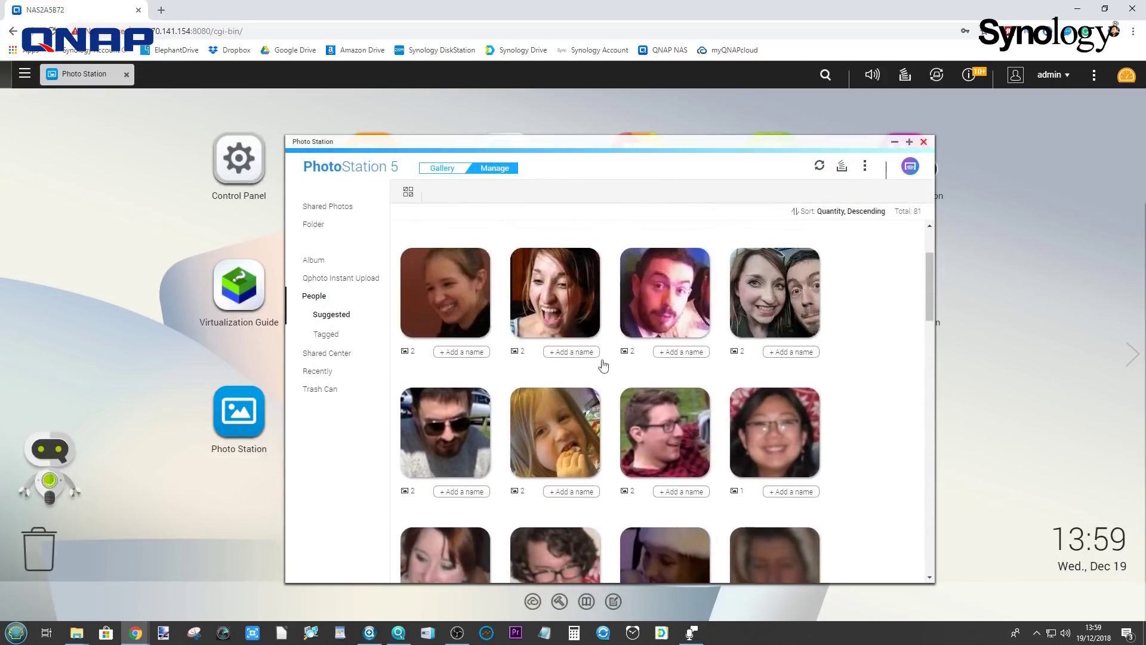
click(684, 352)
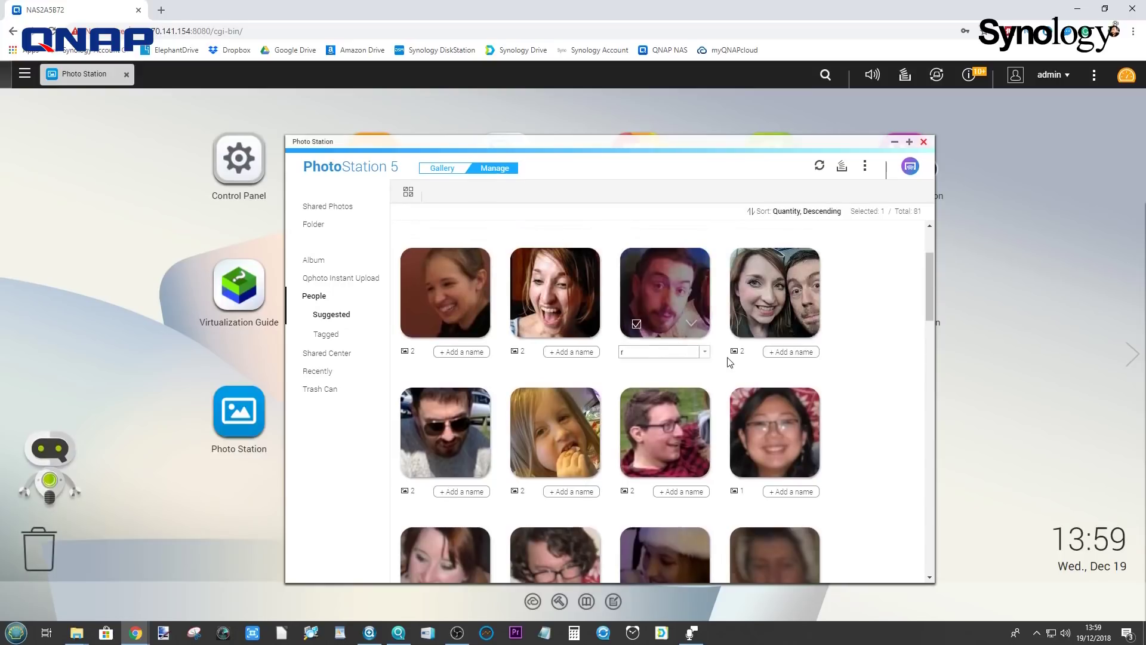
text(Robbie)
key(Return)
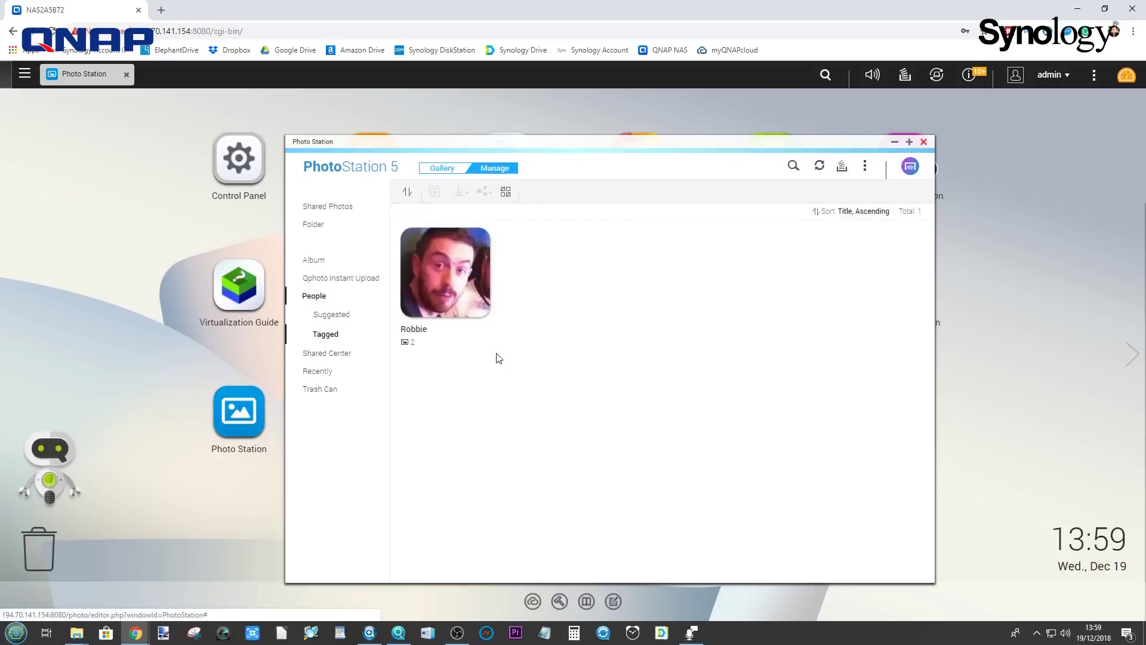
- Merge the suggested face of the bearded man in sunglasses and grey jumper into the tagged person, and view the tagged people
click(330, 314)
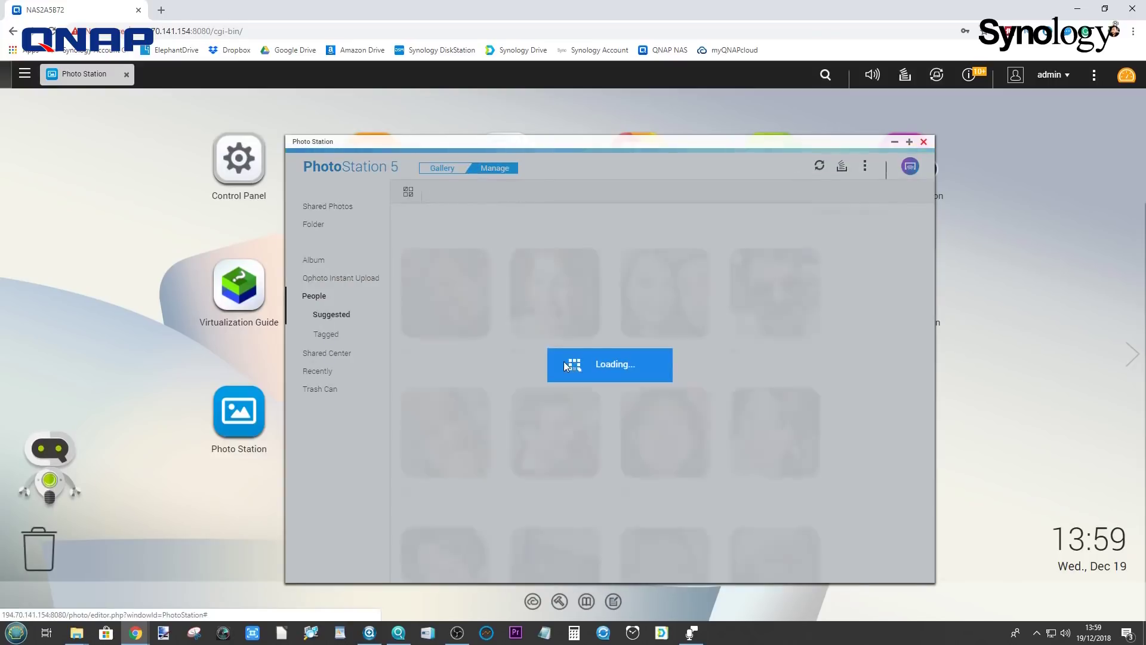
scroll(711, 358, down, 1)
scroll(615, 398, up, 1)
scroll(615, 398, down, 8)
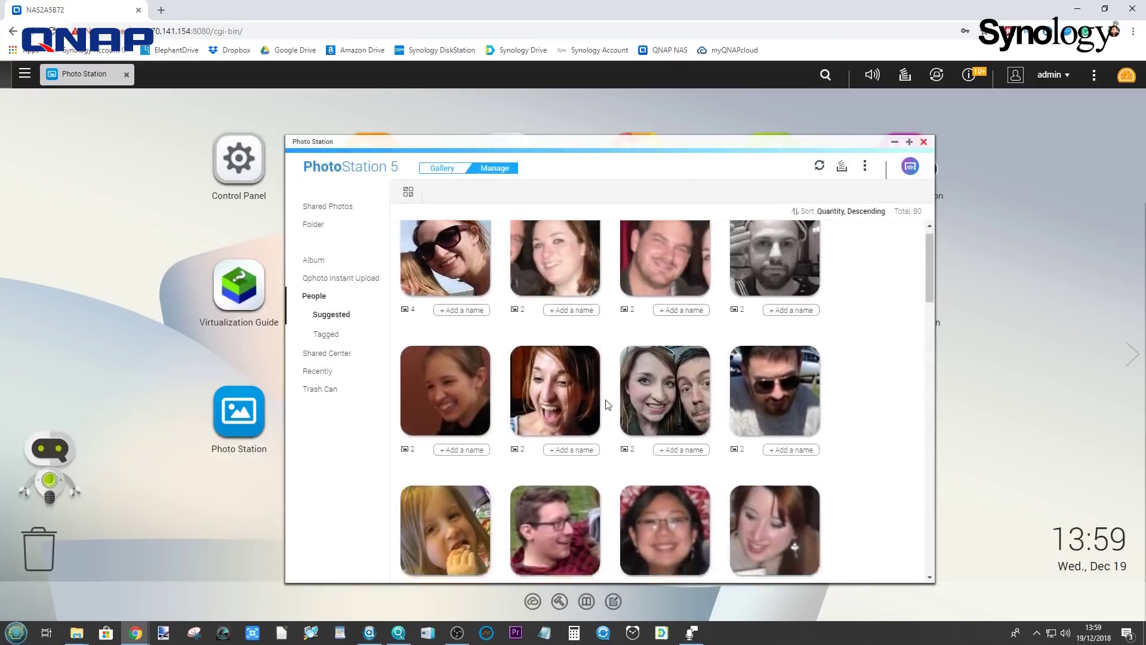
scroll(608, 405, up, 5)
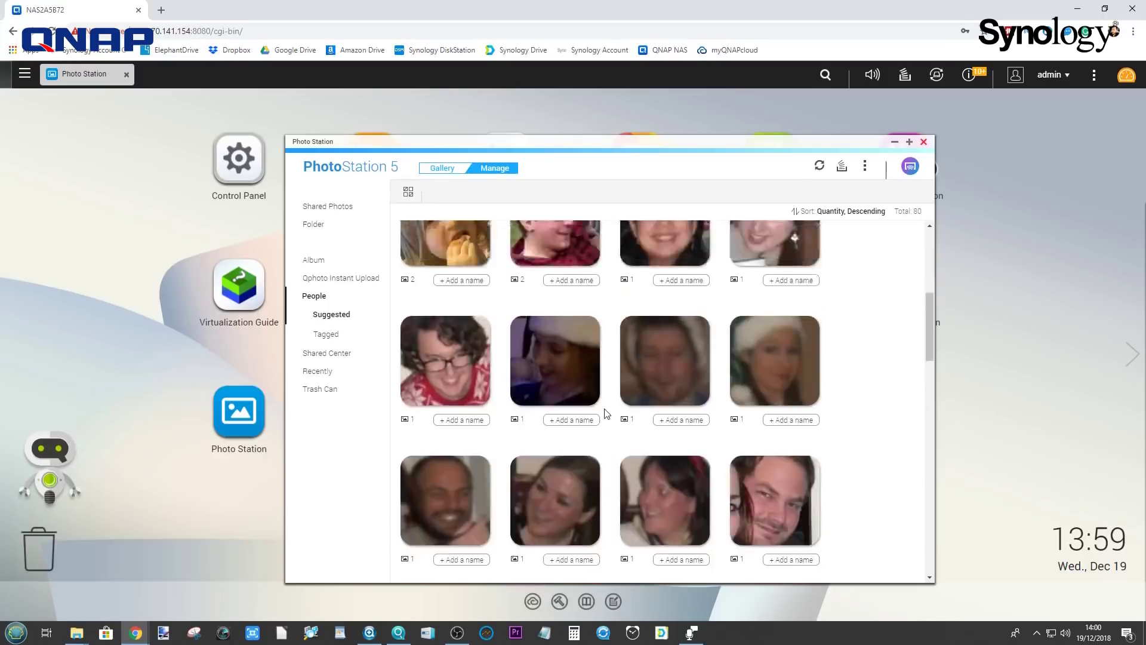
click(785, 412)
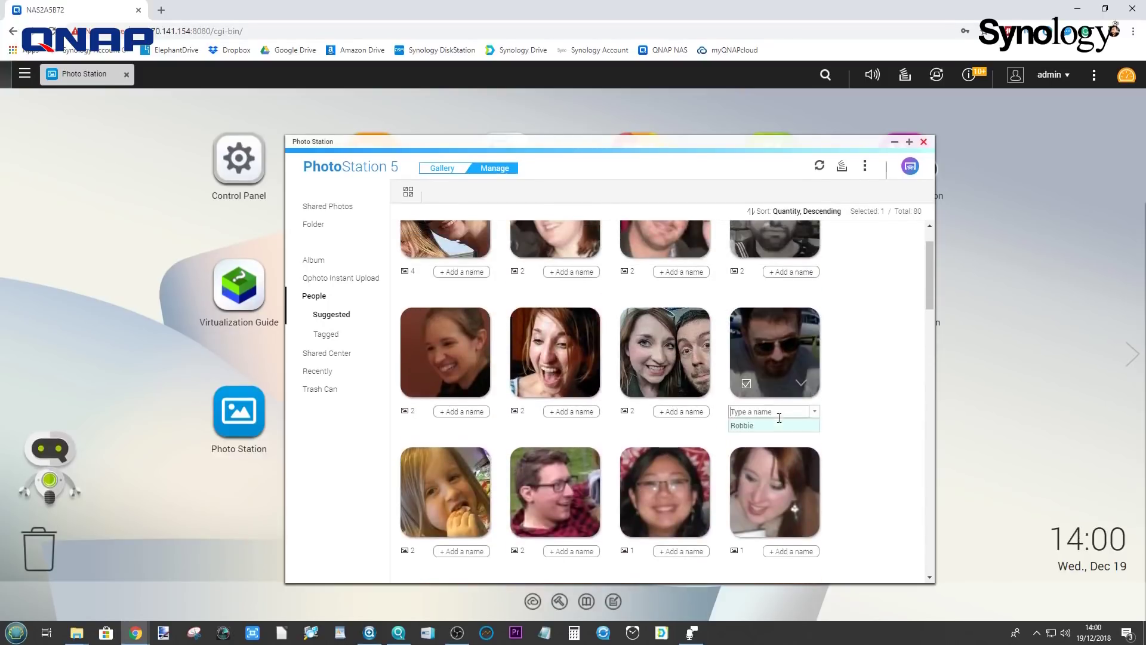
click(746, 425)
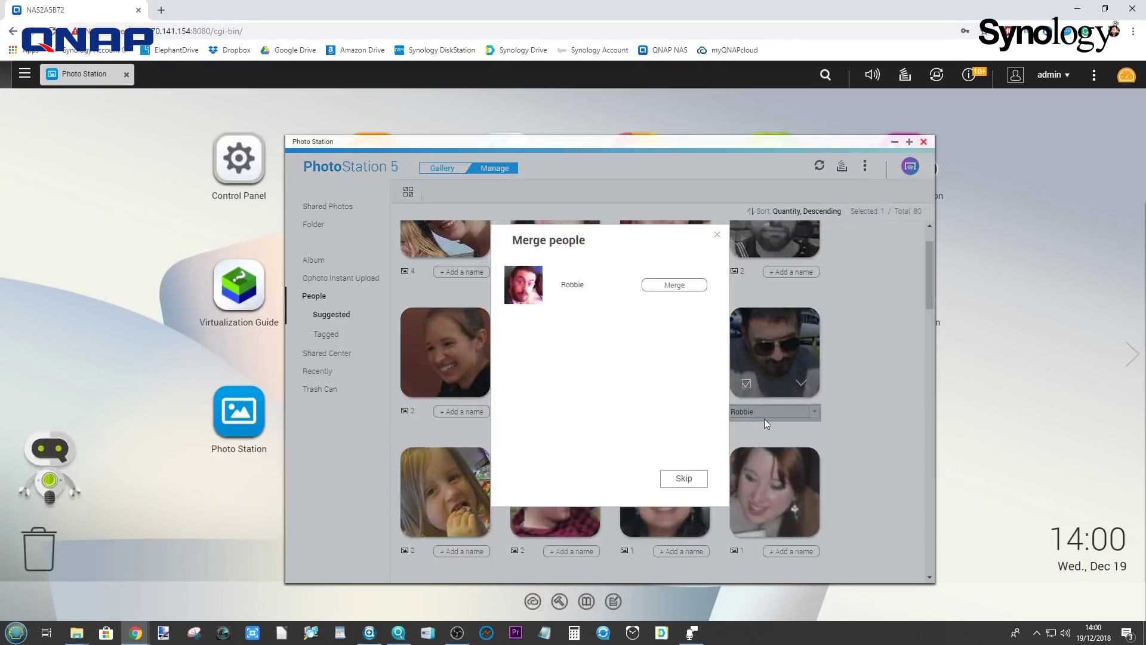
click(678, 284)
scroll(700, 435, down, 3)
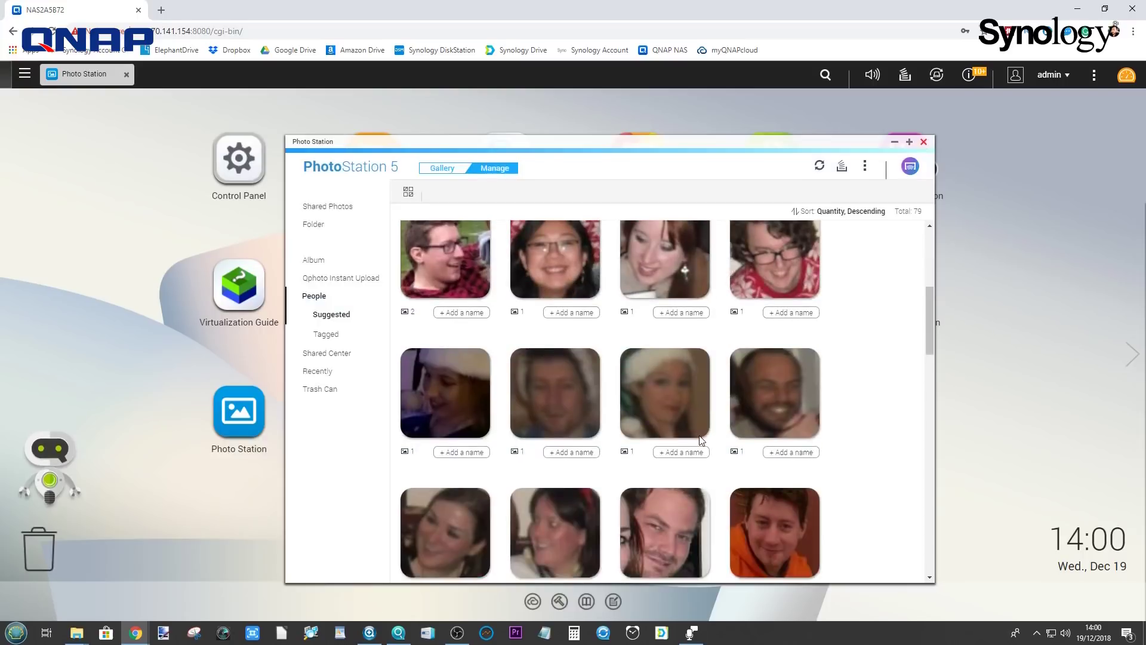
click(389, 327)
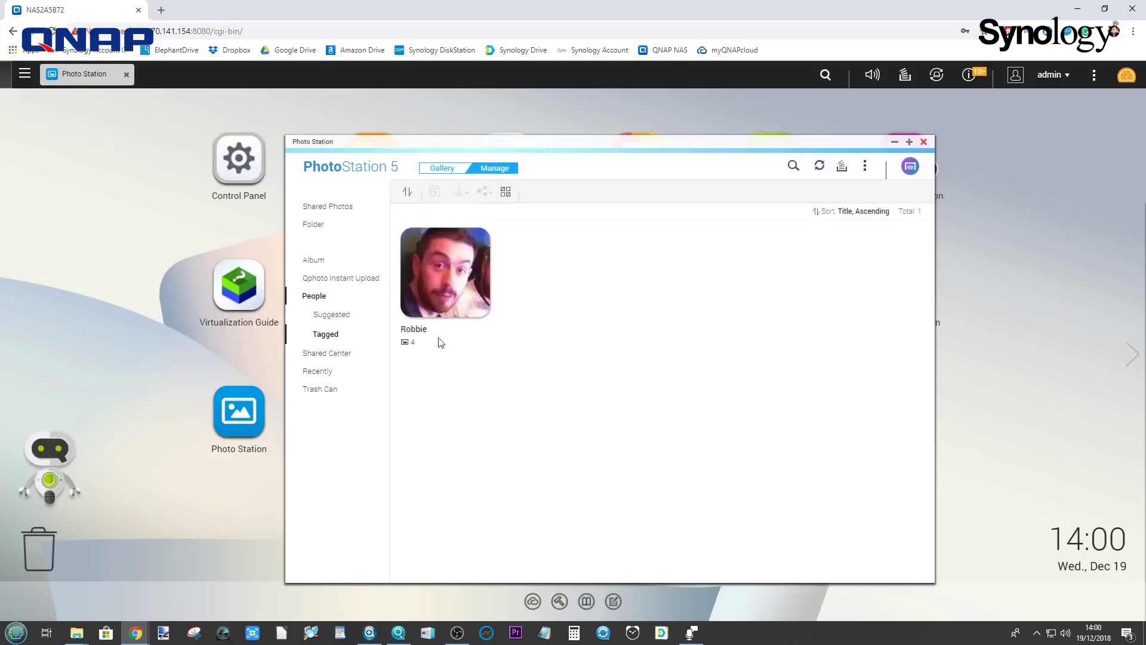
- Give the suggested face of the short-haired man in dark sunglasses the existing person's name and merge the two
click(348, 320)
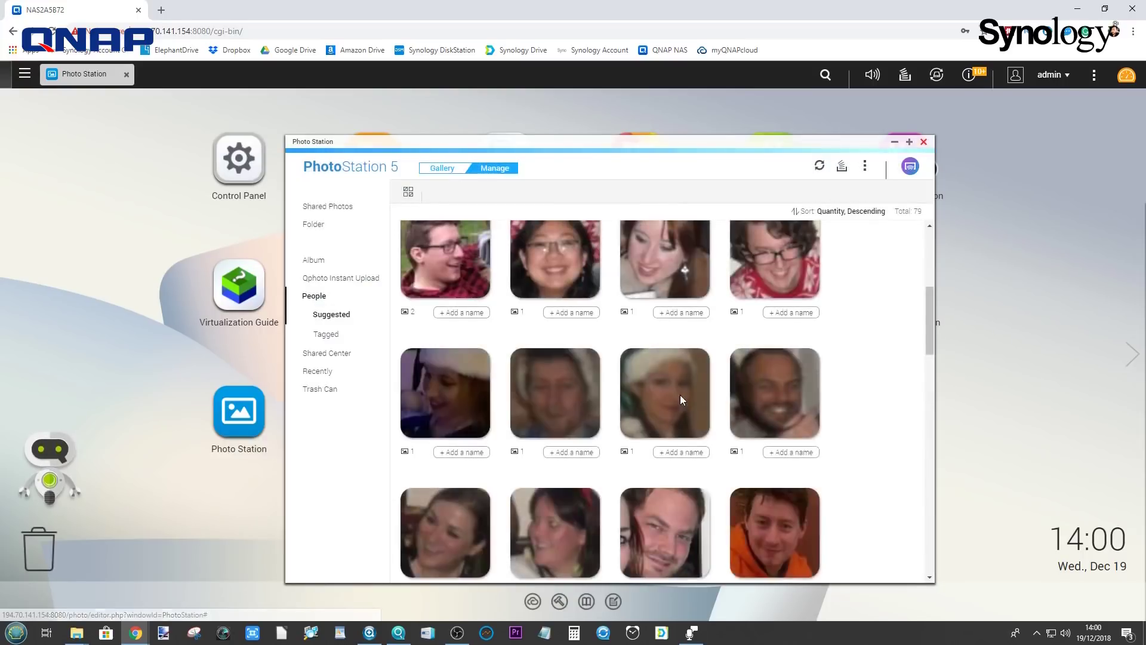
scroll(679, 395, down, 5)
scroll(679, 395, down, 5)
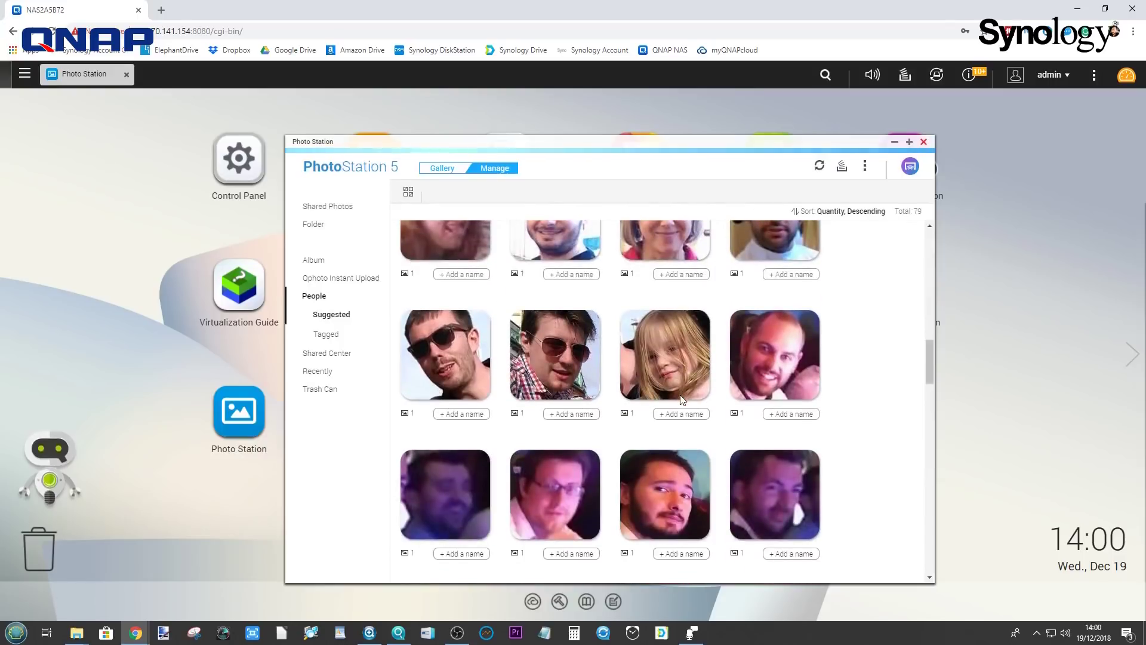
click(459, 413)
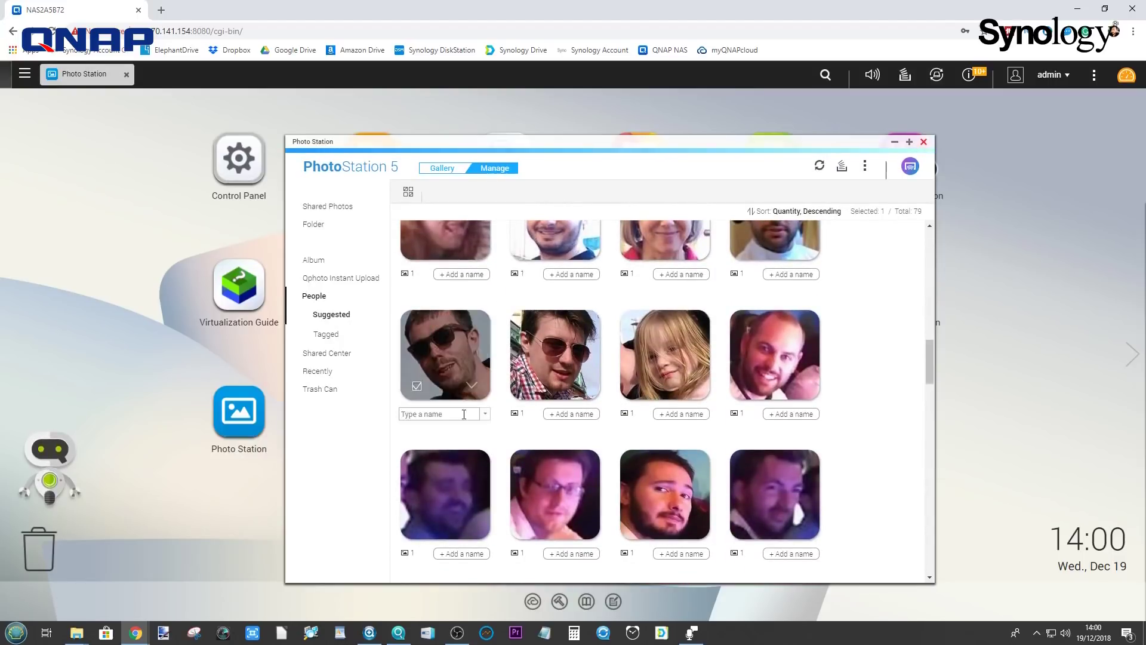
click(459, 425)
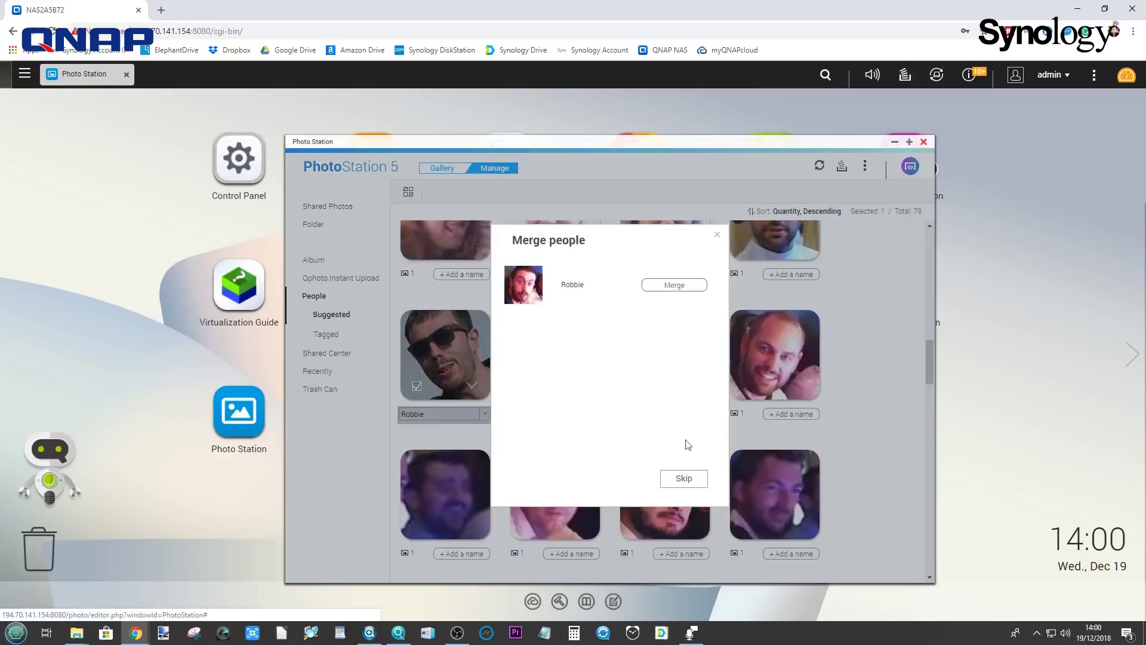
click(674, 285)
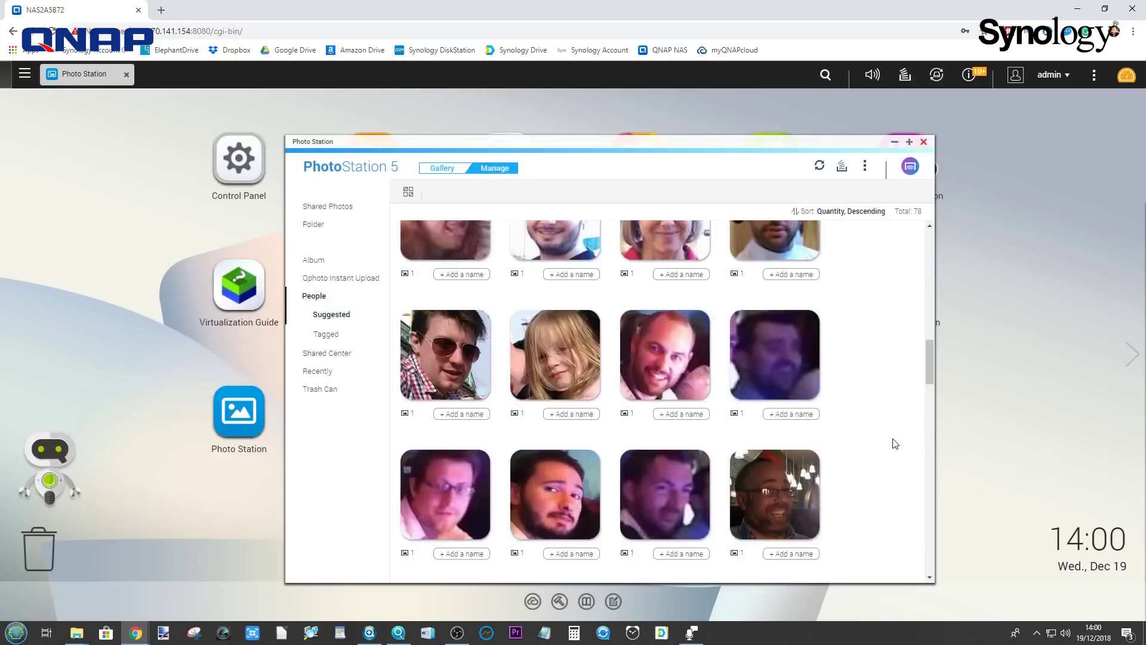
- Tag the suggested face of the smiling dark-haired man in a grey T-shirt with his first name and surname initial
scroll(776, 468, up, 3)
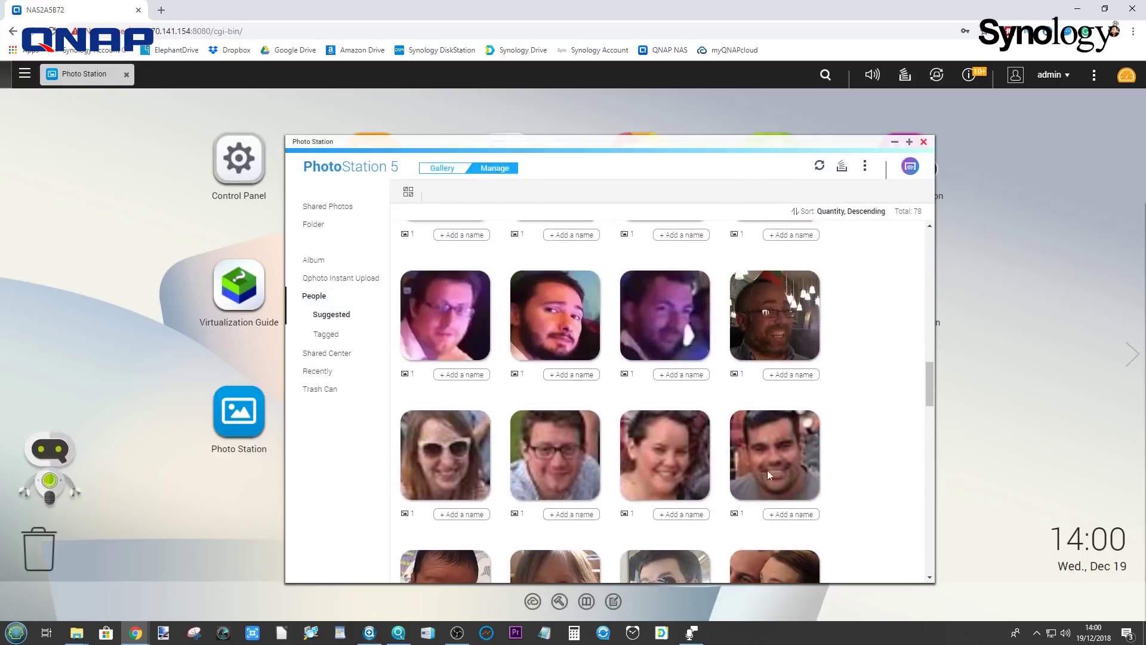
click(781, 515)
text(c)
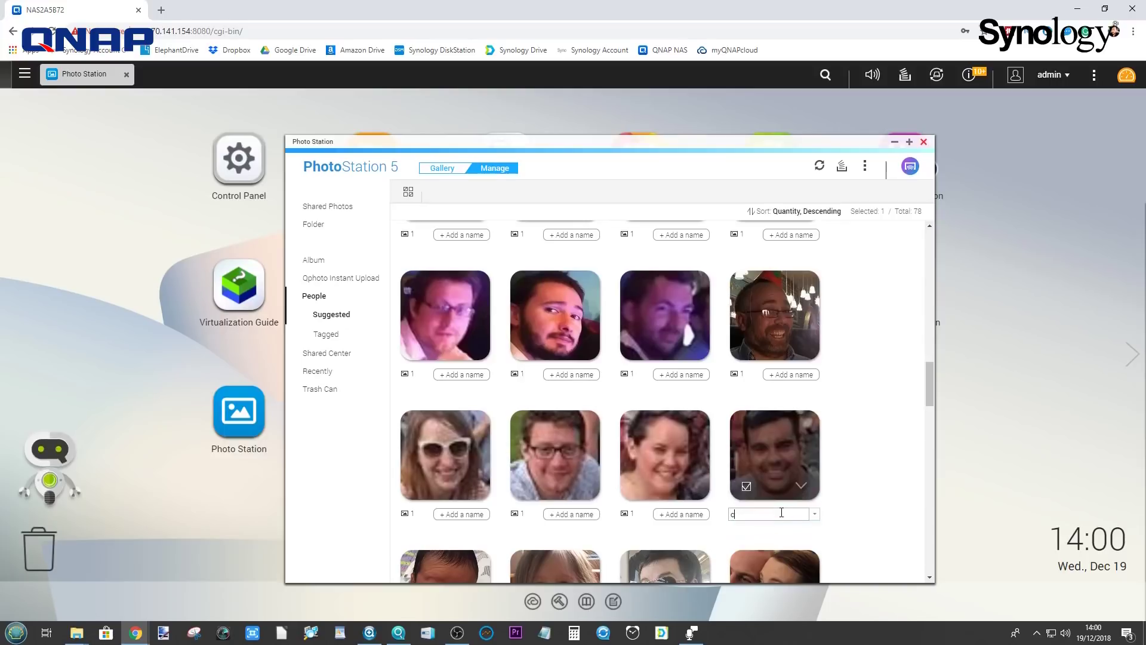
key(BackSpace)
text(Chris G)
key(ctrl+a)
key(Return)
- Look through the whole list of remaining suggested faces for repeated people and wrongly recognised objects
scroll(642, 423, down, 5)
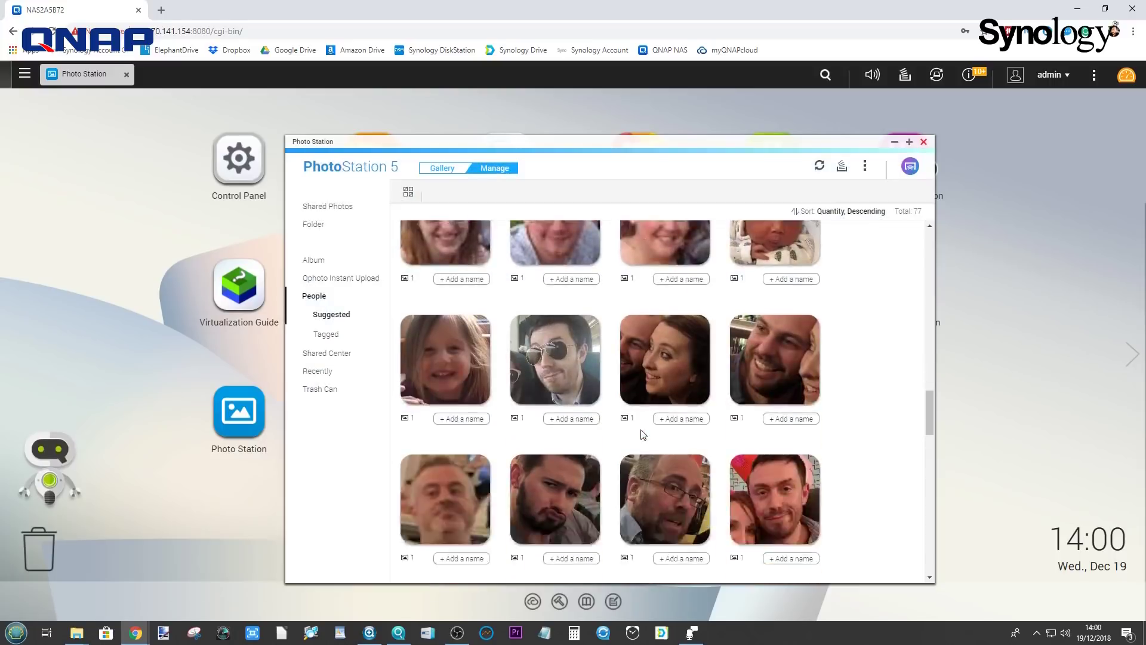
scroll(597, 471, up, 10)
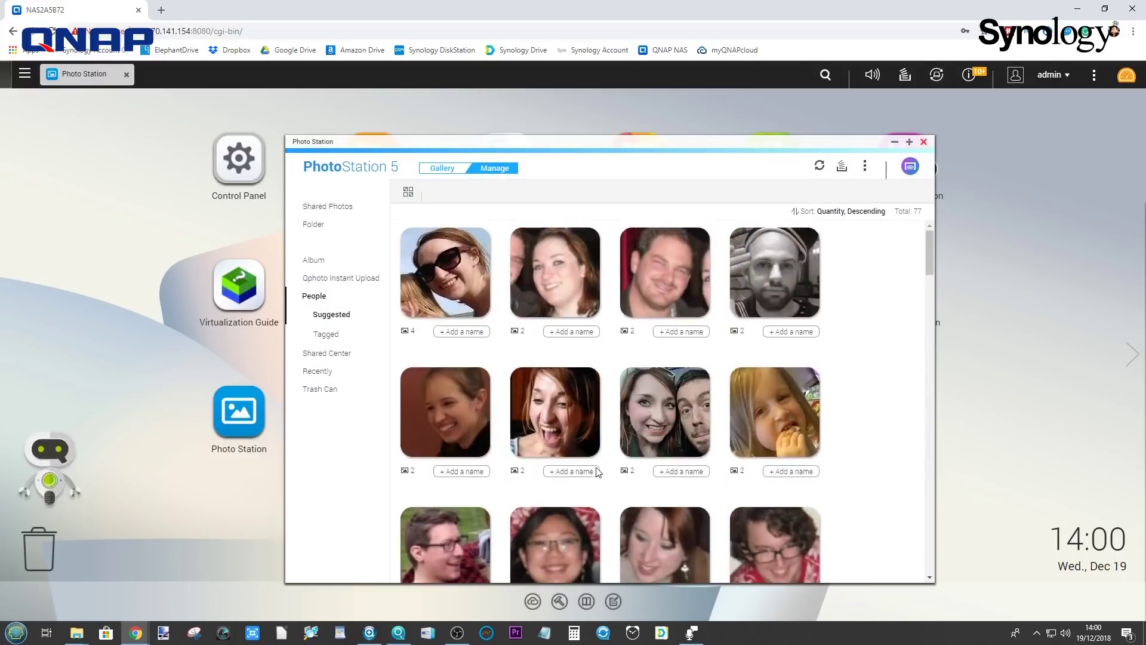
scroll(597, 474, down, 8)
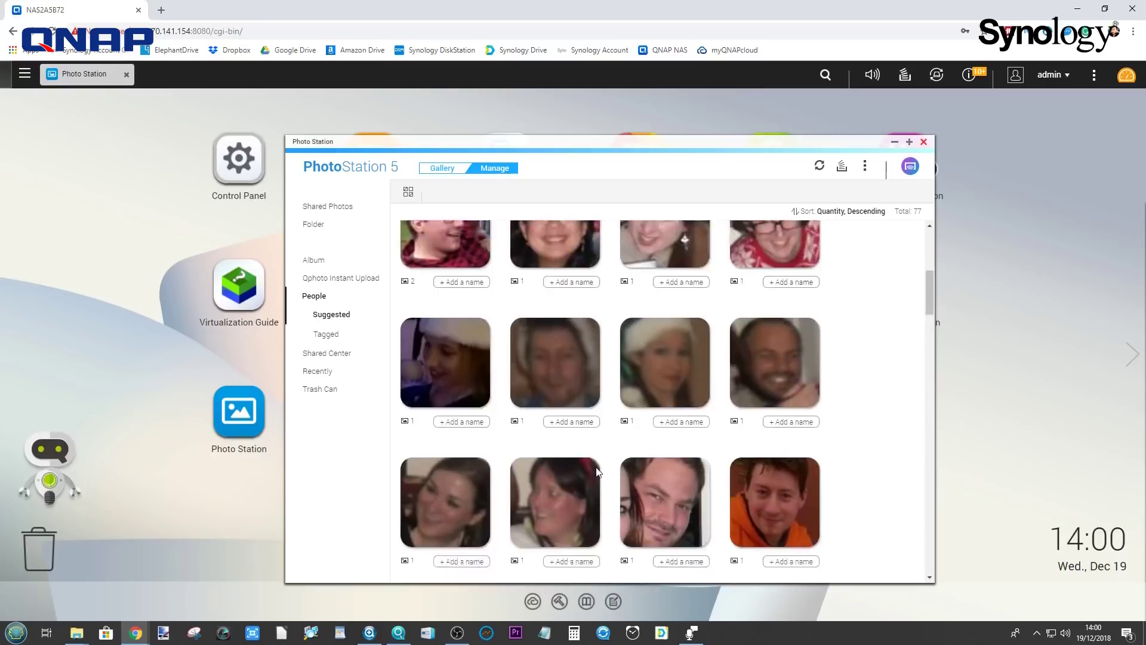
scroll(597, 472, down, 8)
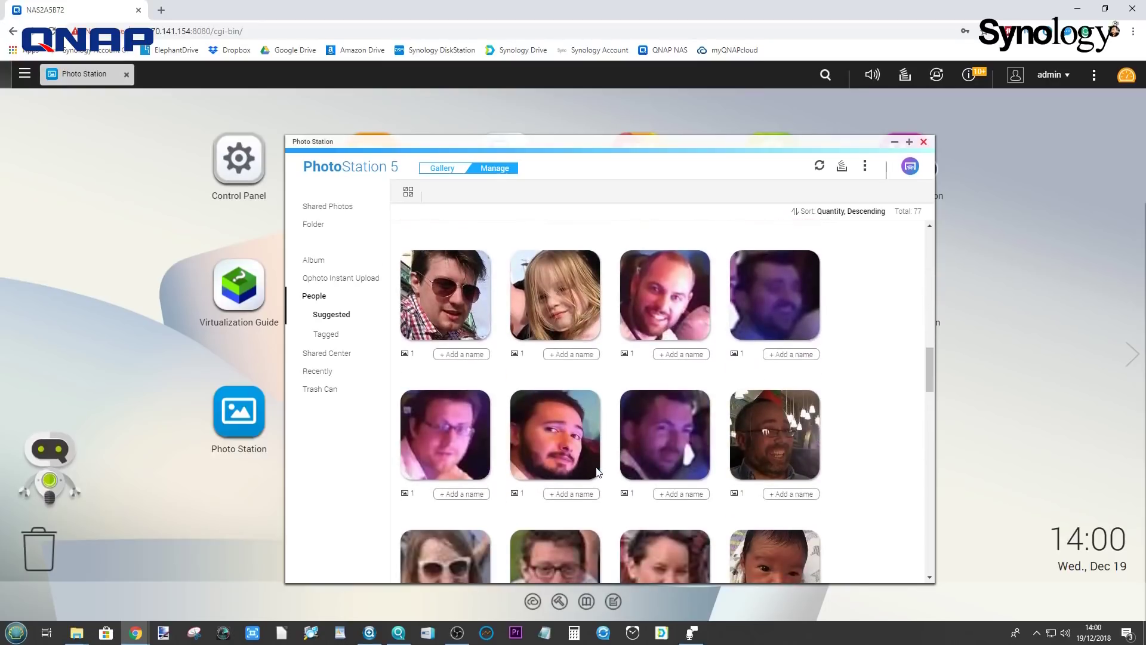
scroll(596, 472, down, 10)
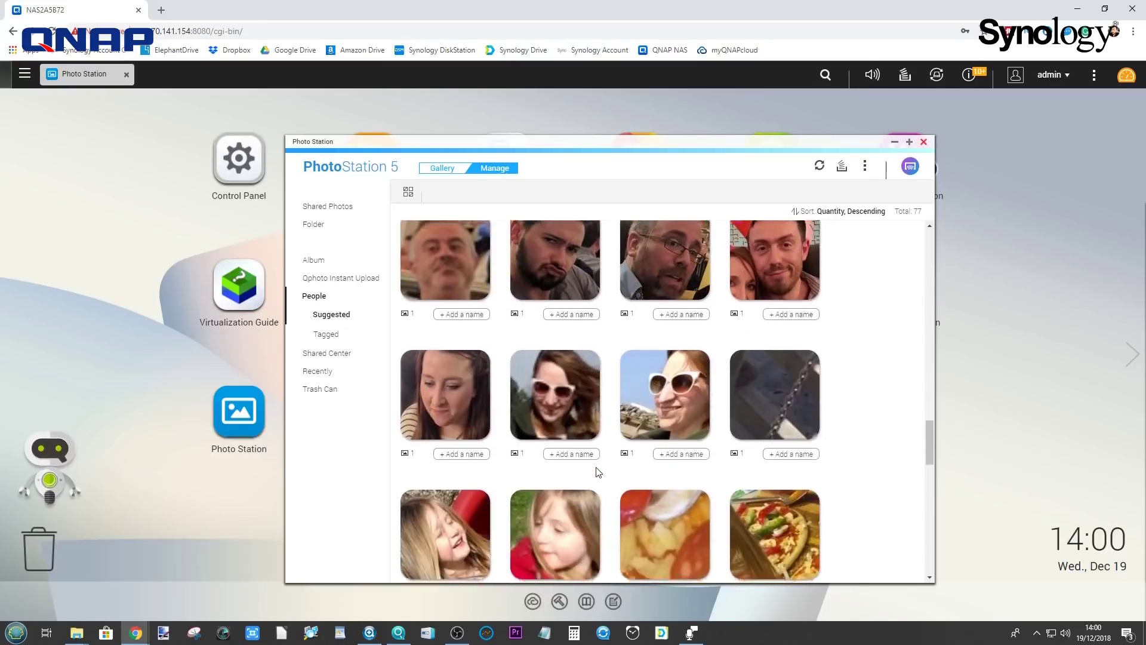
scroll(596, 472, down, 4)
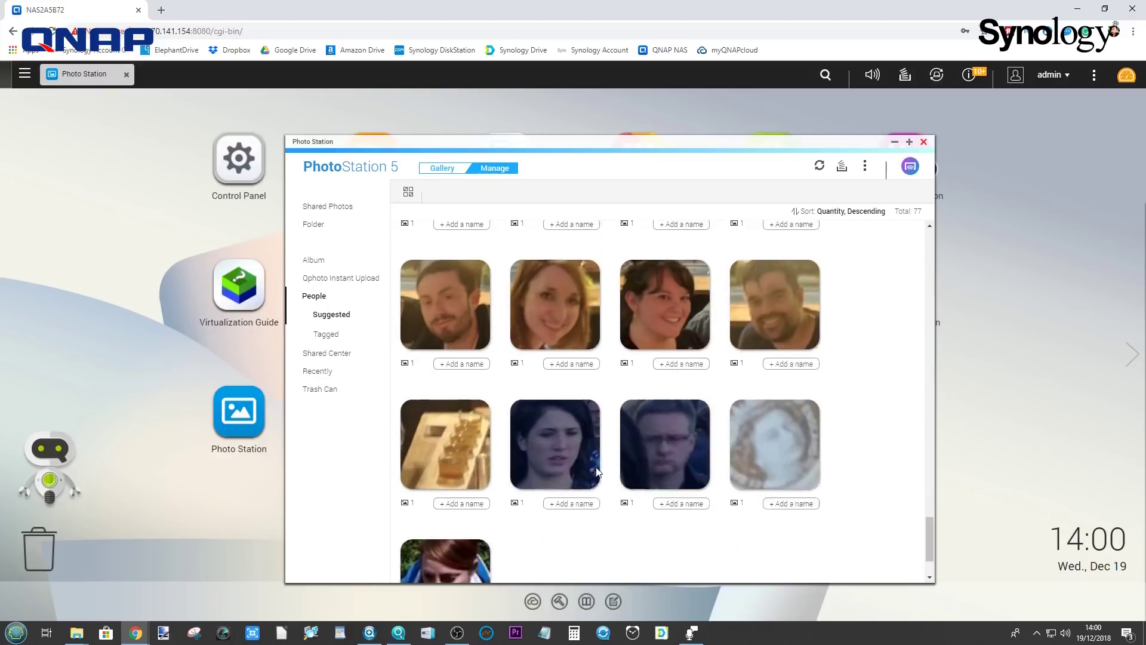
scroll(598, 472, up, 20)
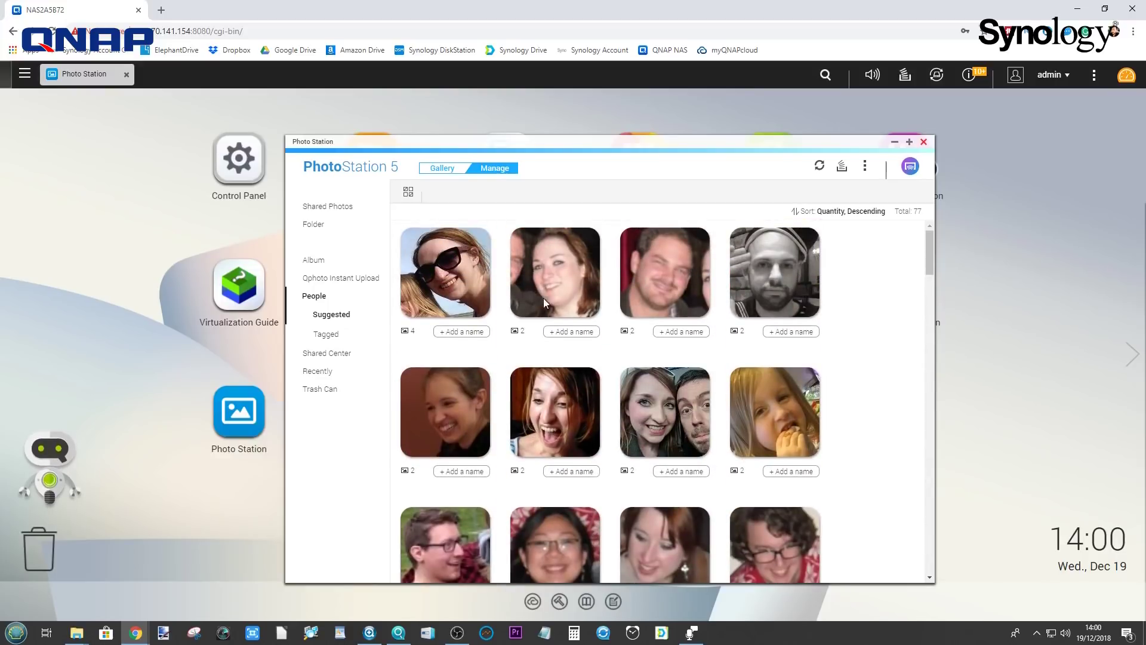
- Tag the suggested face of the man in the orange jacket with his first name
scroll(574, 318, down, 3)
scroll(573, 318, down, 4)
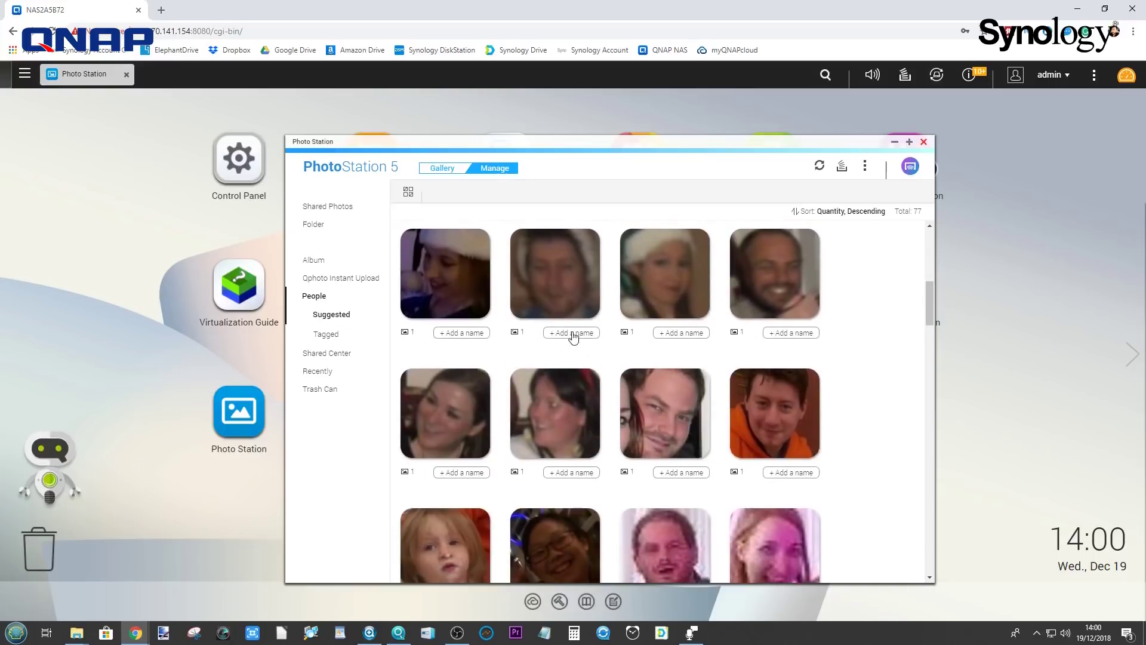
click(807, 471)
text(Je)
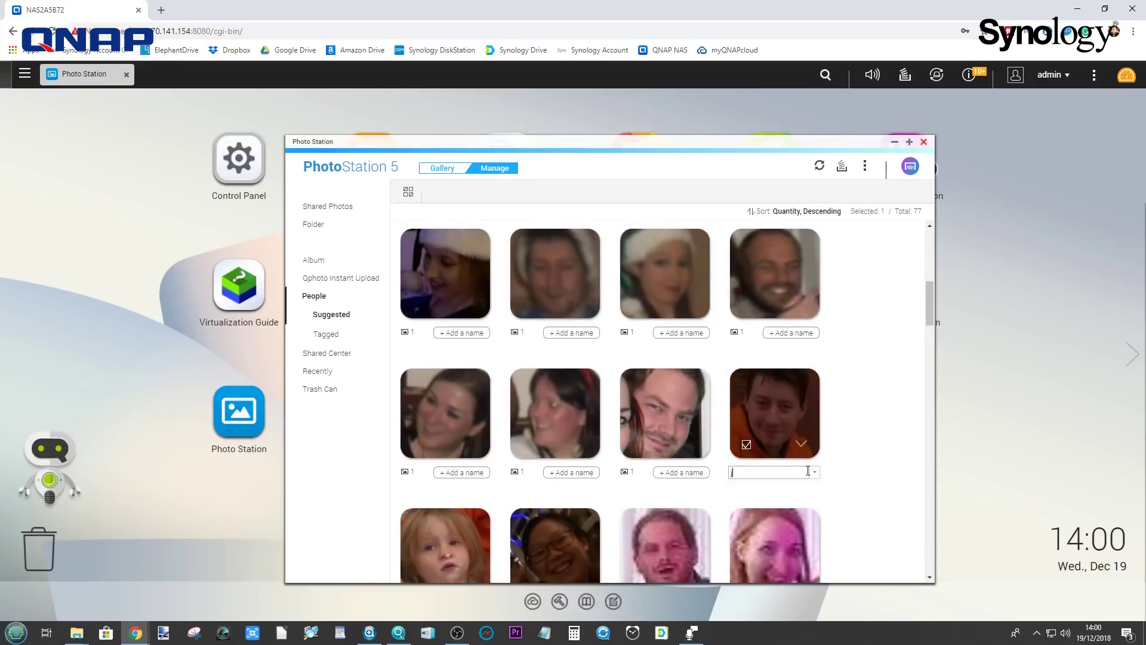
text(ff)
key(Return)
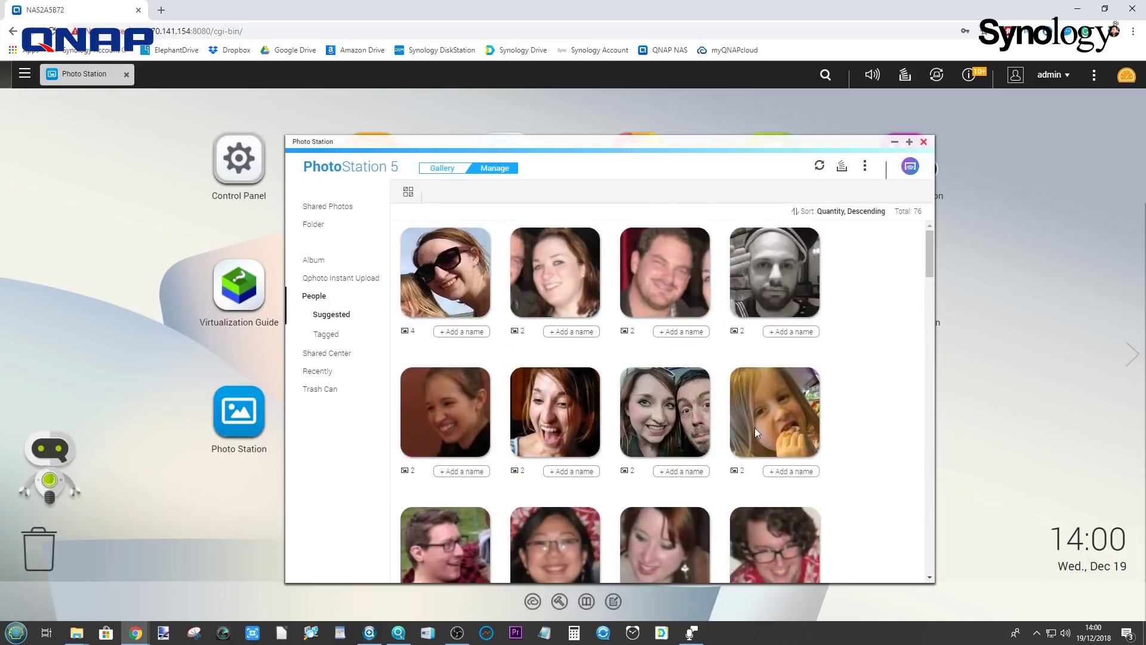
- Merge the suggested face of the man in glasses and a red checked shirt into the orange-jacket man's tag, and view the tagged people
scroll(656, 393, down, 4)
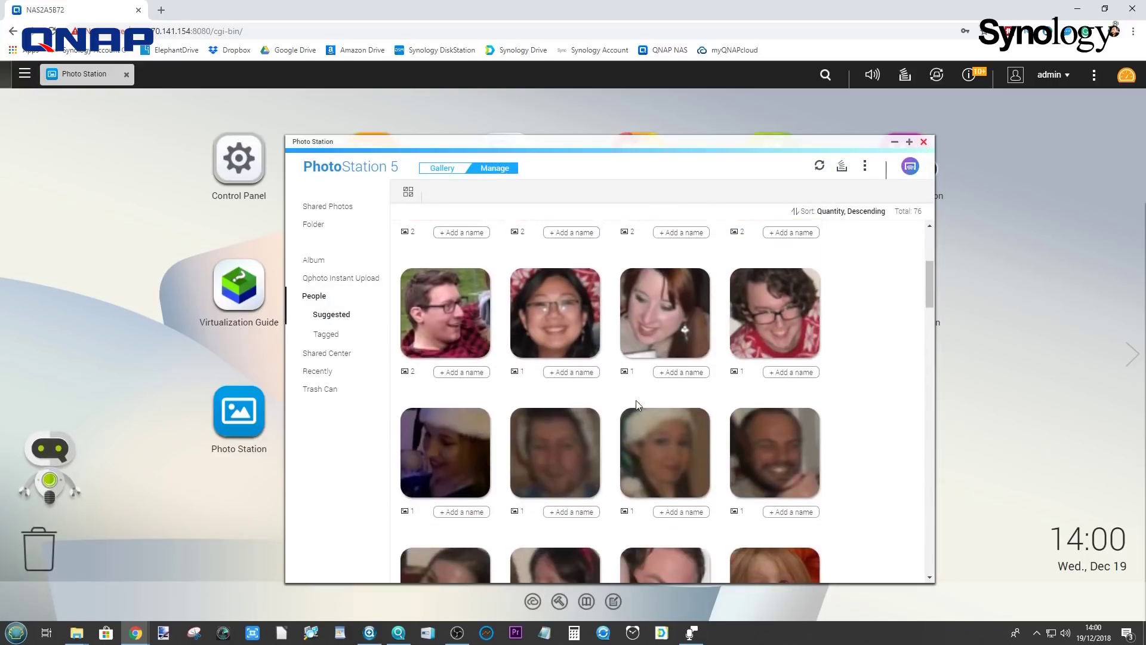
click(469, 372)
click(410, 413)
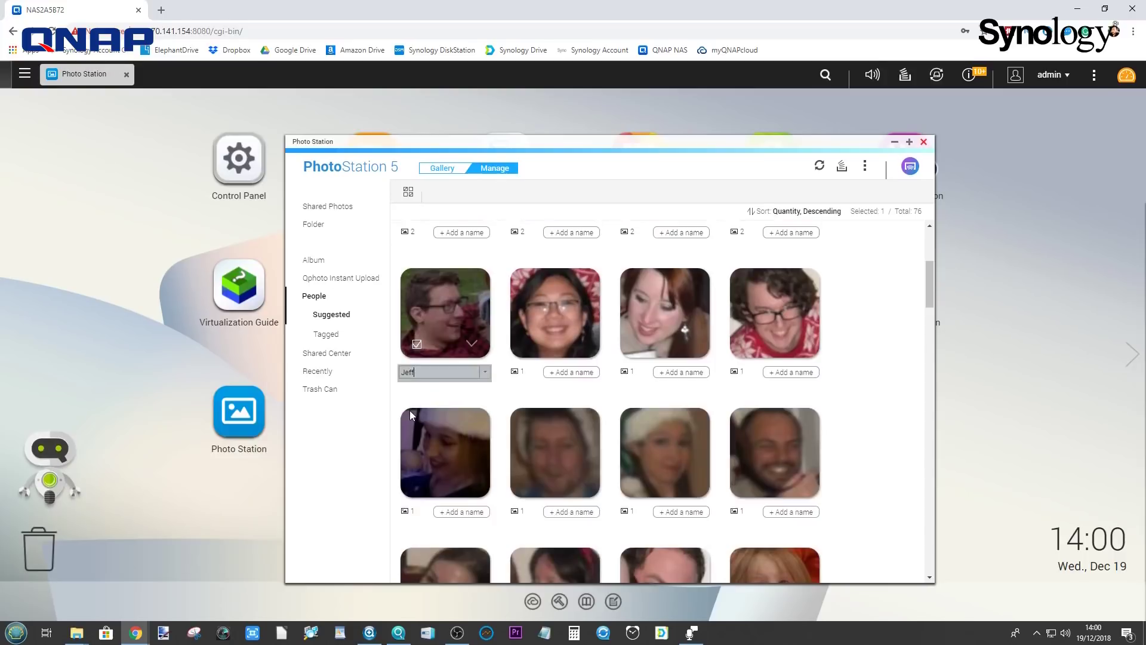
key(Return)
click(680, 284)
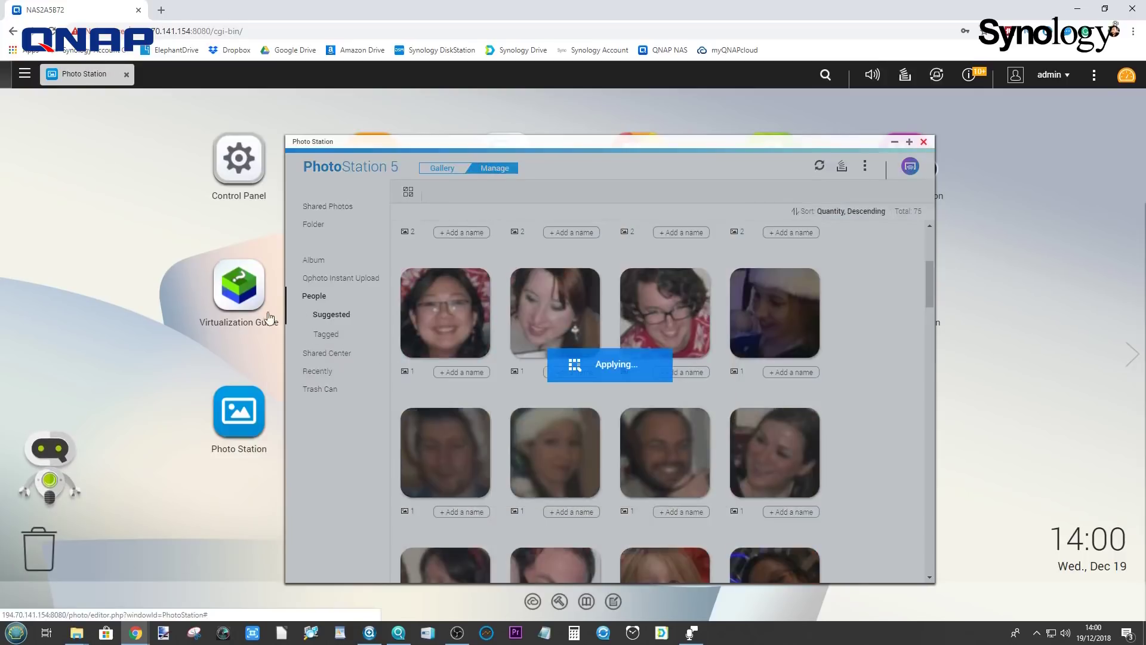
click(326, 334)
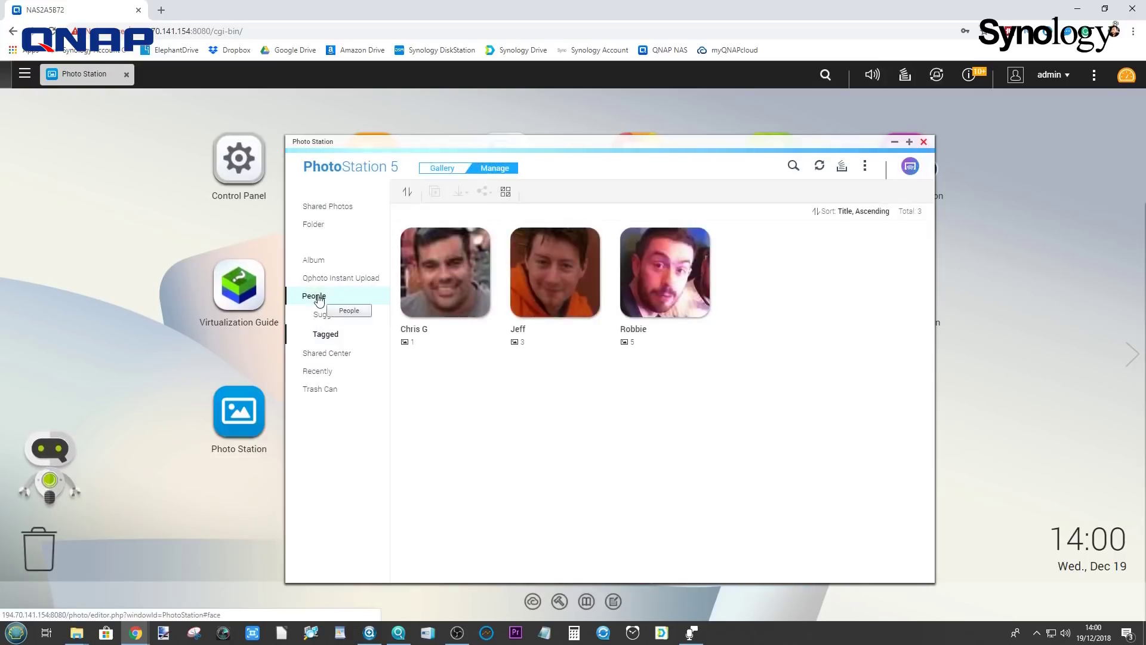
- Maximise the Photo Station window and search the tagged people for two first names together
click(316, 296)
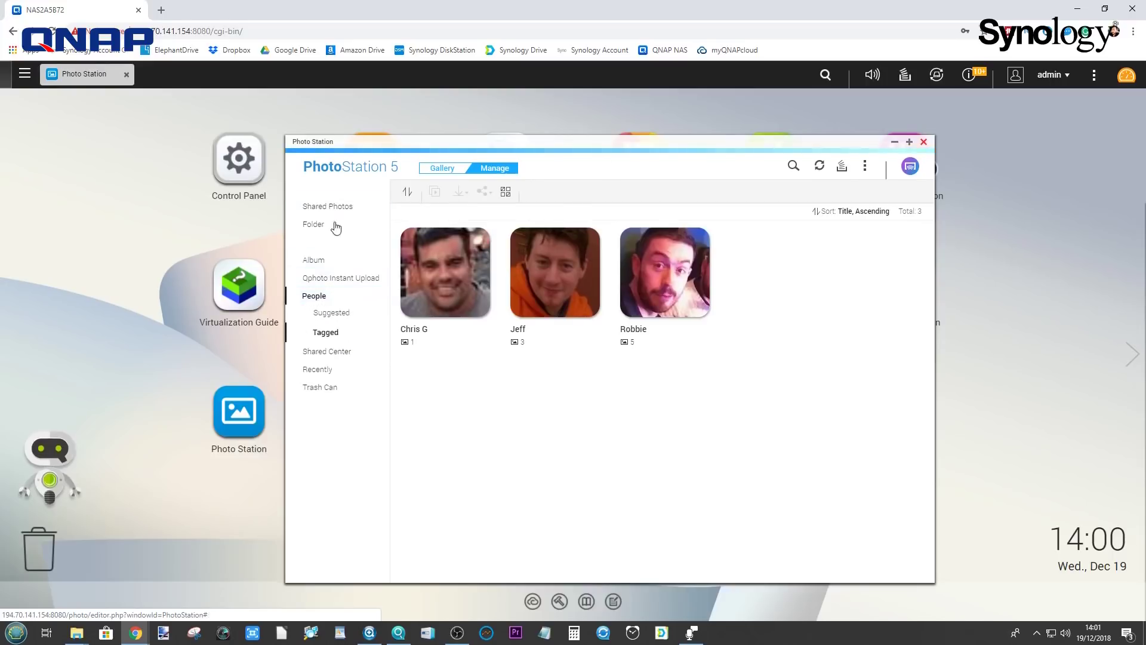
click(910, 142)
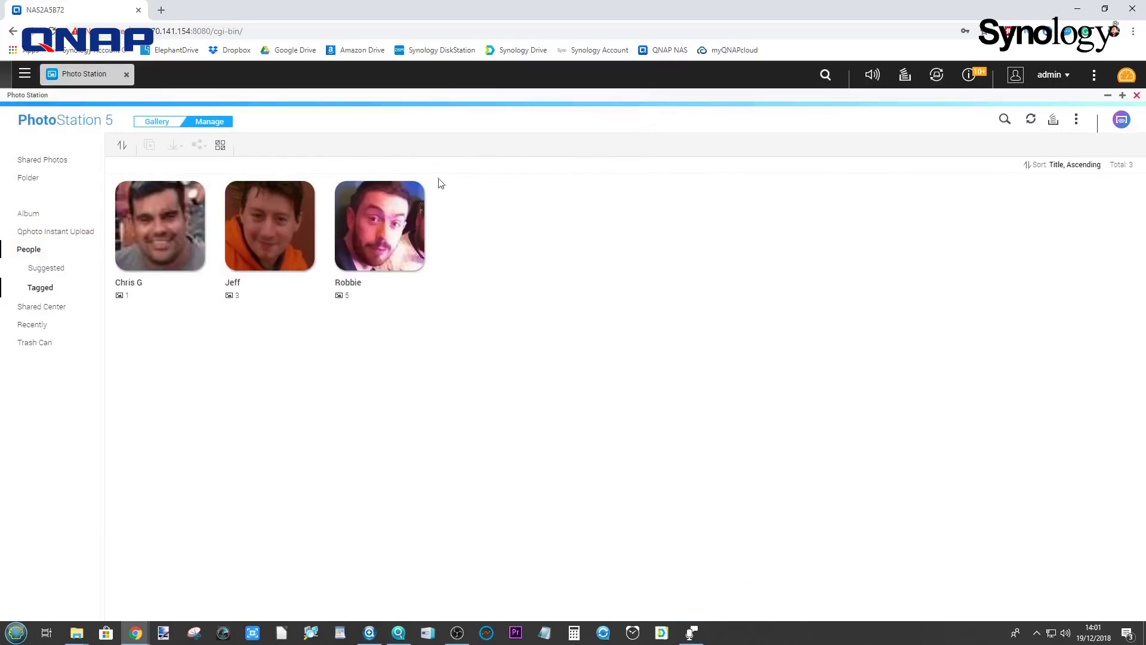
click(1007, 124)
click(1008, 122)
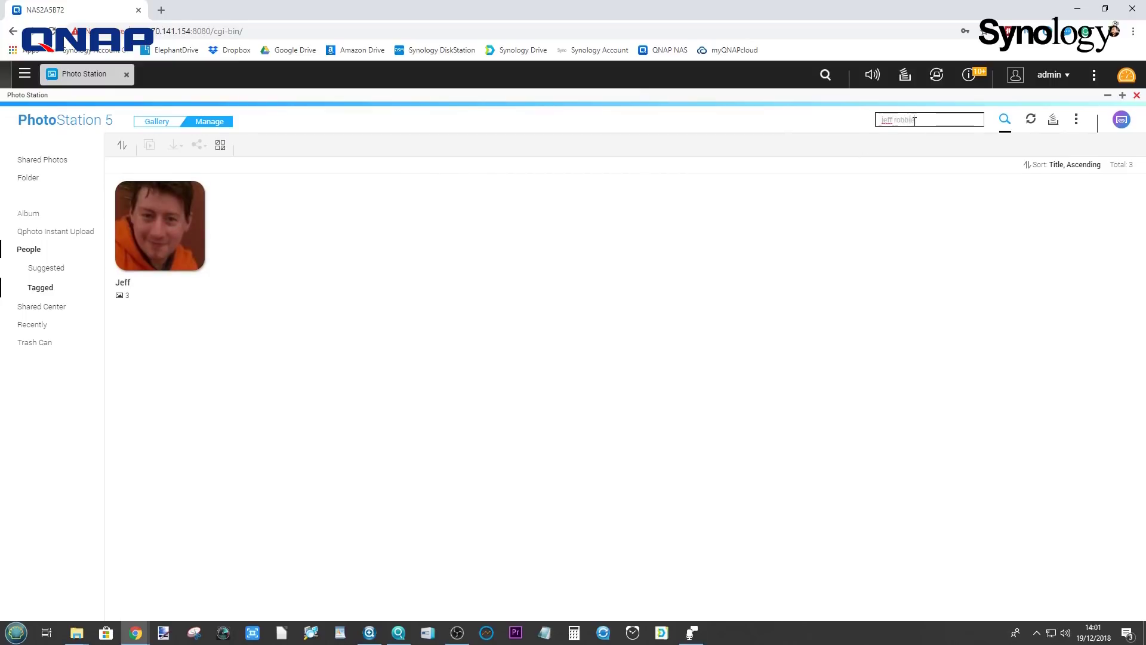
key(Return)
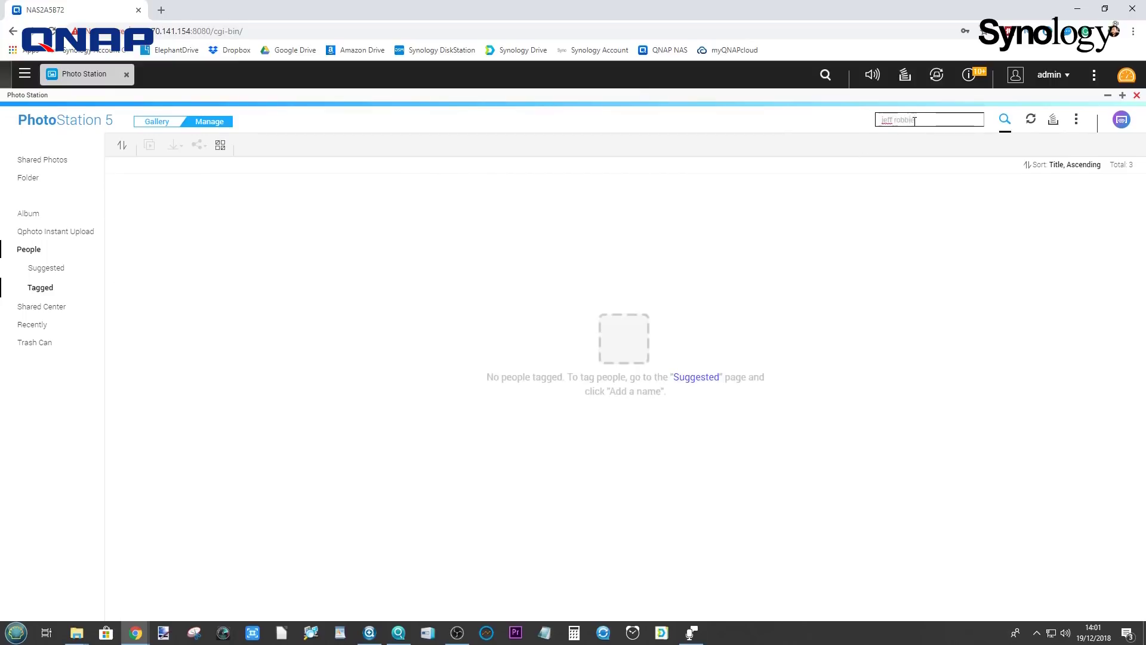
- Browse the suggested faces in the People section of Photo Station
click(696, 378)
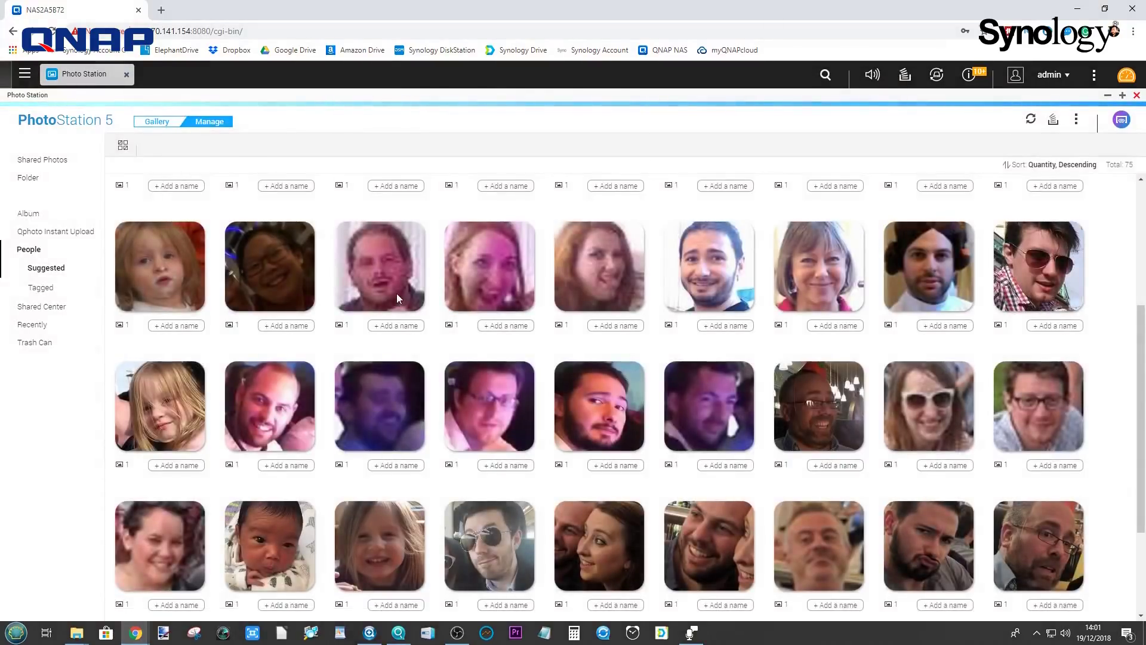
scroll(396, 293, up, 4)
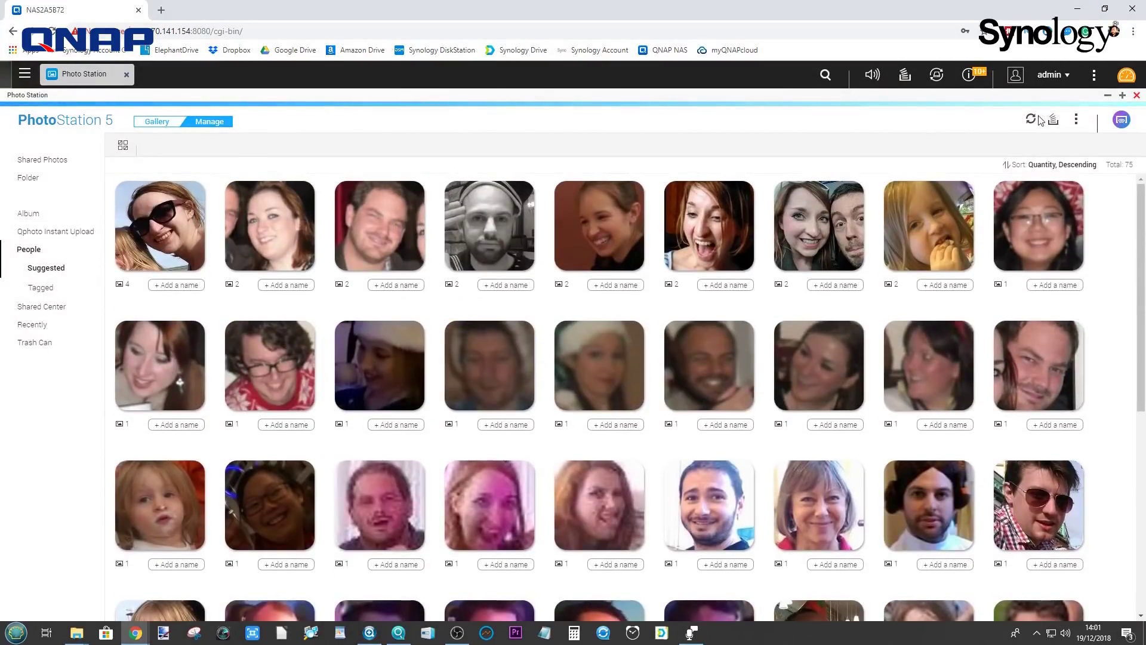
click(72, 249)
- Check the Album section of Photo Station and return to the photo gallery
click(31, 215)
click(31, 214)
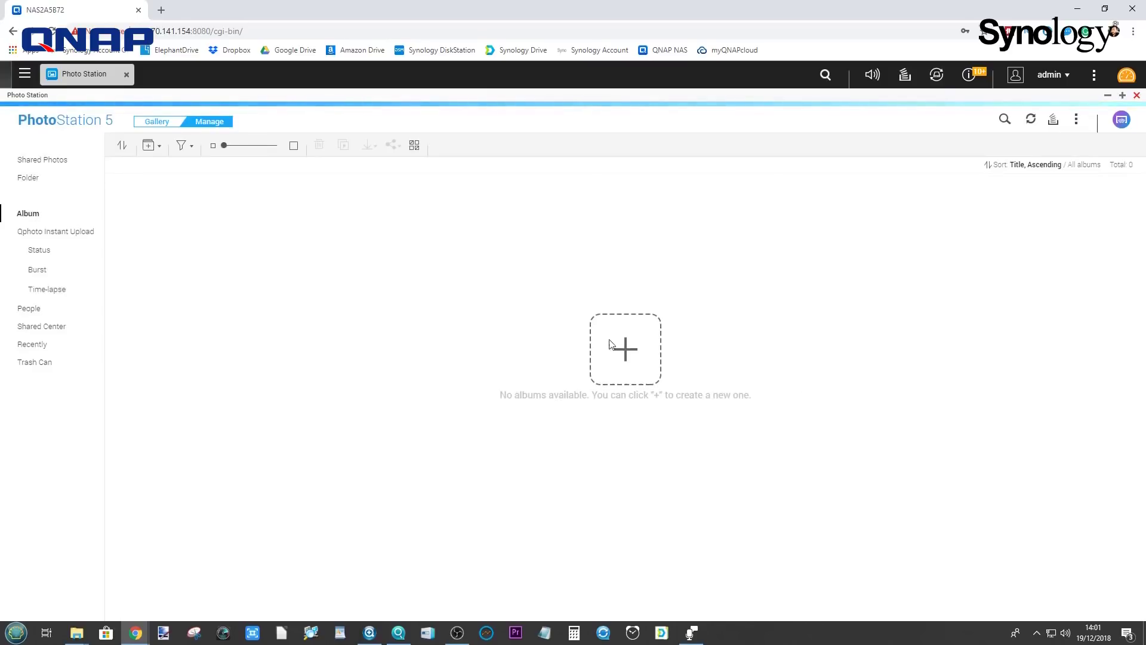
click(158, 121)
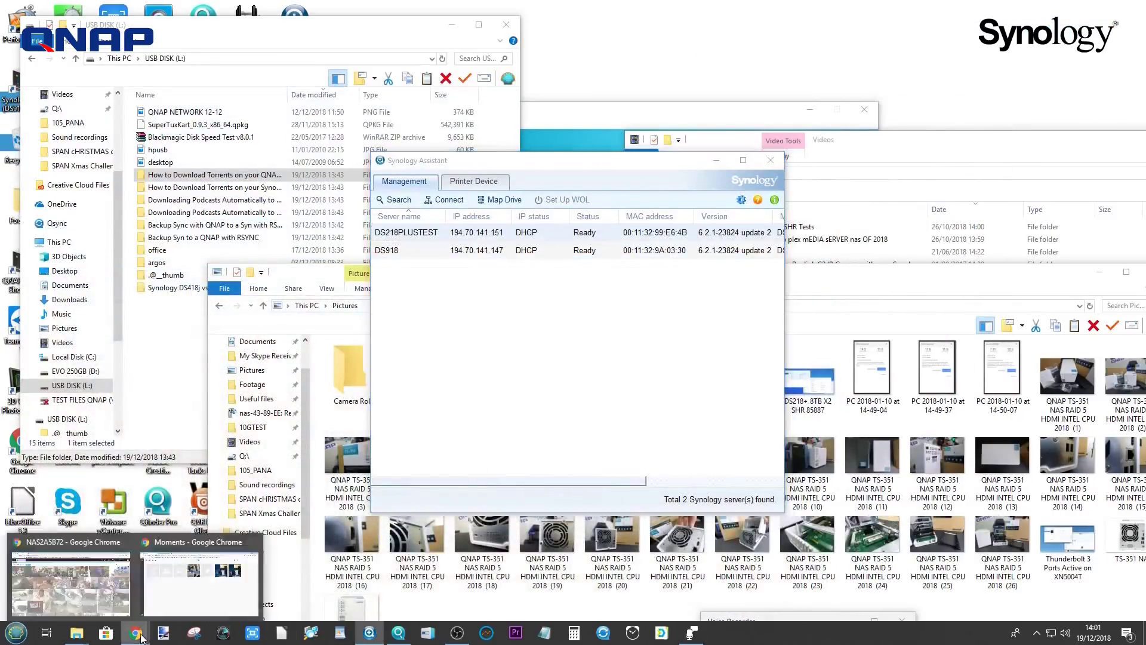
- Switch to Synology Moments and open its People album to check the progress of face grouping
click(101, 597)
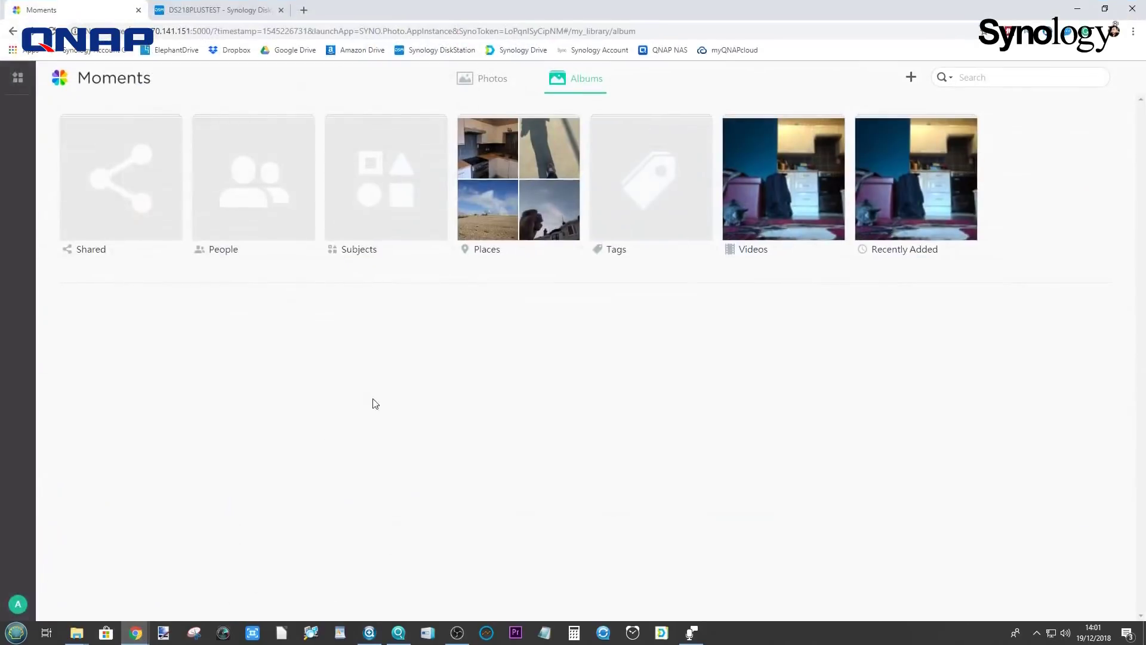
click(647, 185)
click(59, 89)
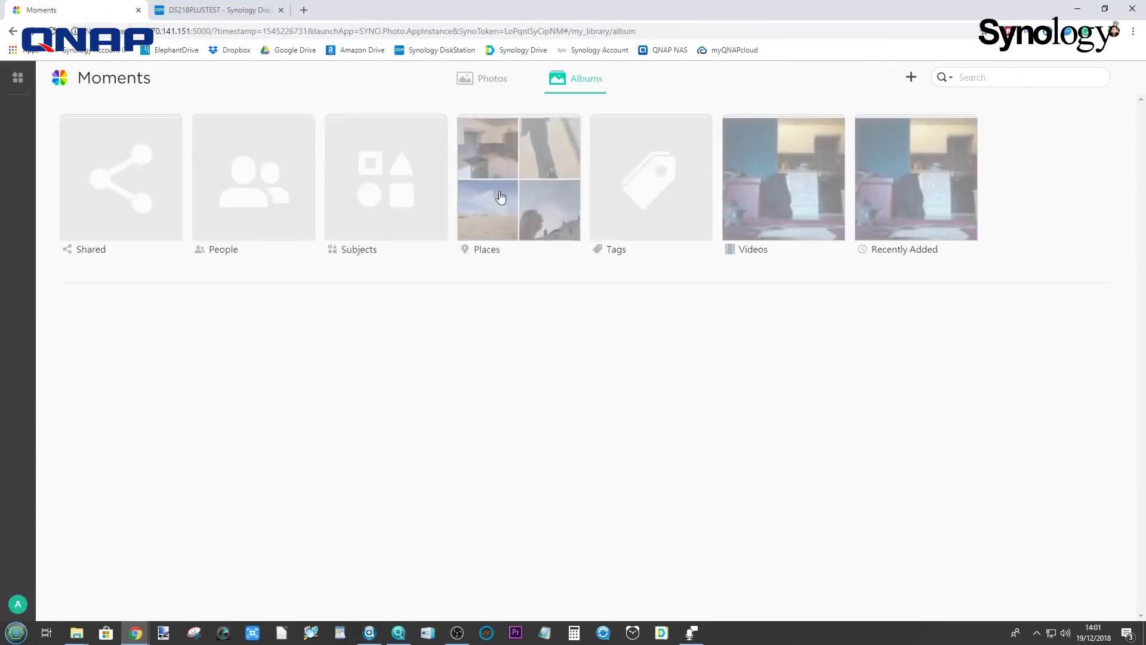
click(239, 178)
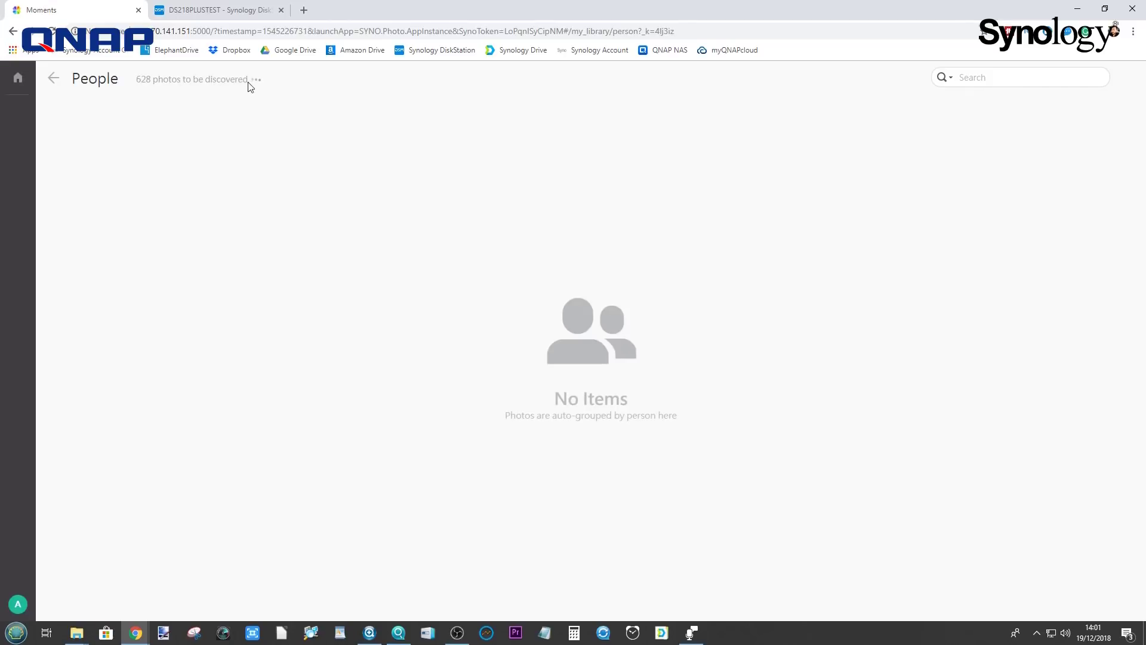
click(207, 6)
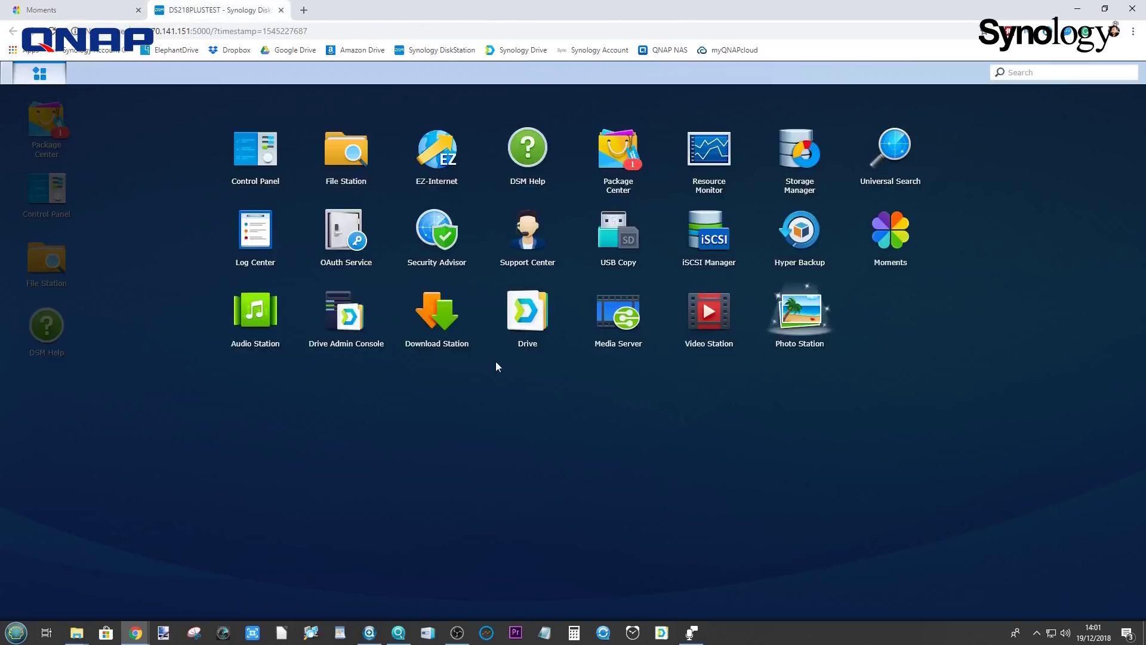
click(81, 6)
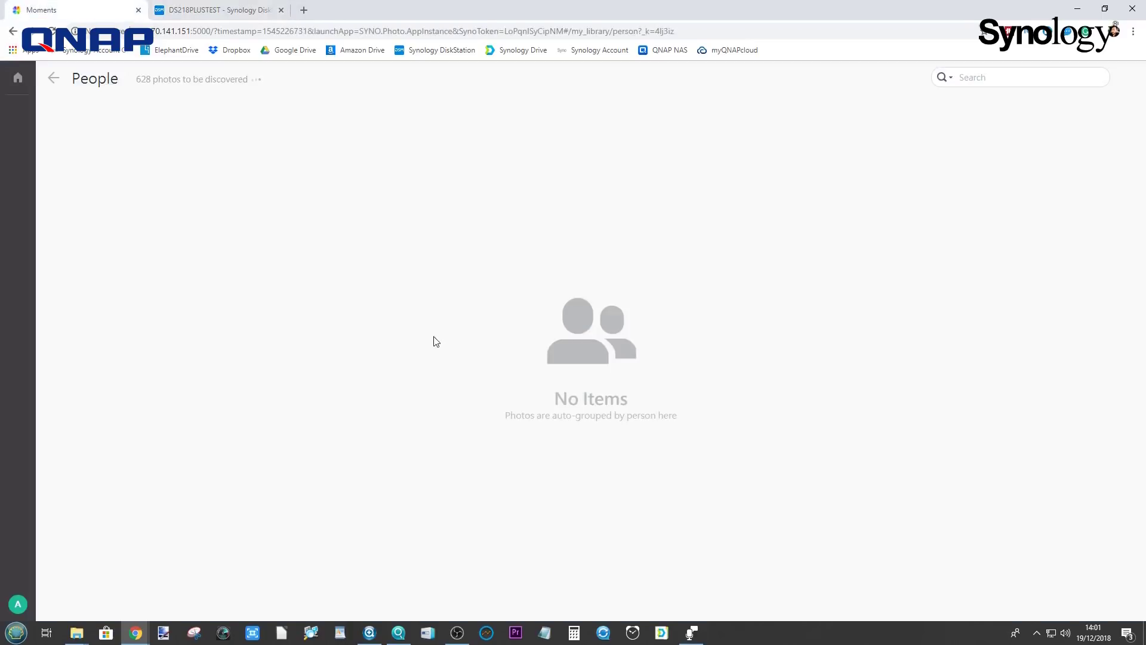
- Browse the photo gallery in QNAP Photo Station, and return to the People page in Moments
mouse_move(135, 632)
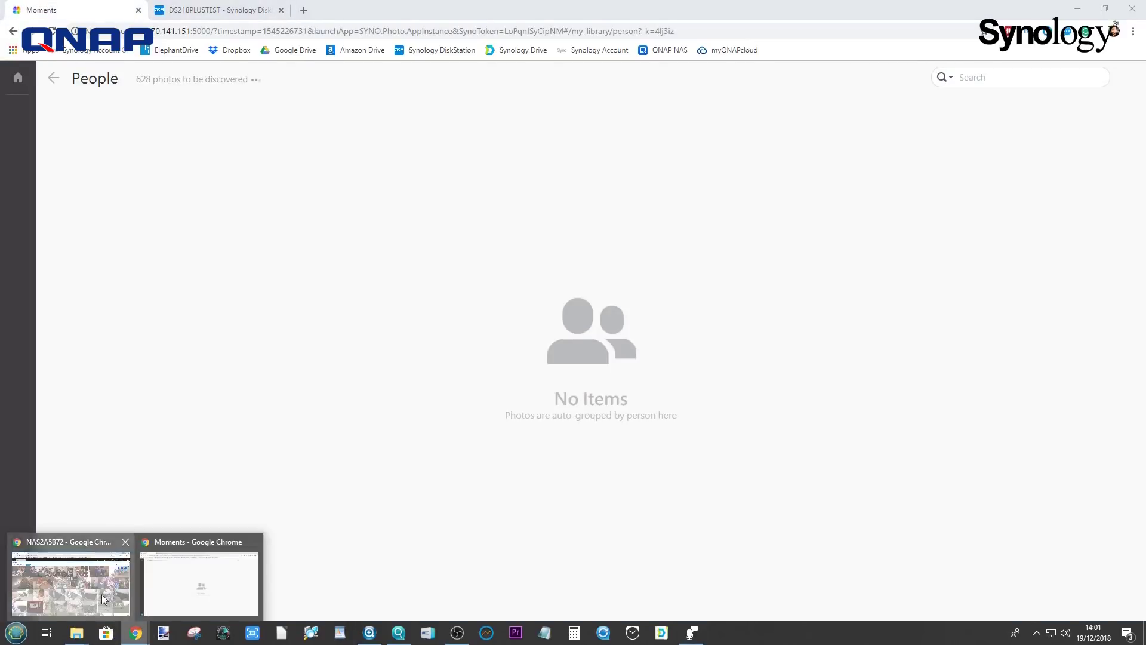
click(106, 589)
scroll(411, 403, down, 20)
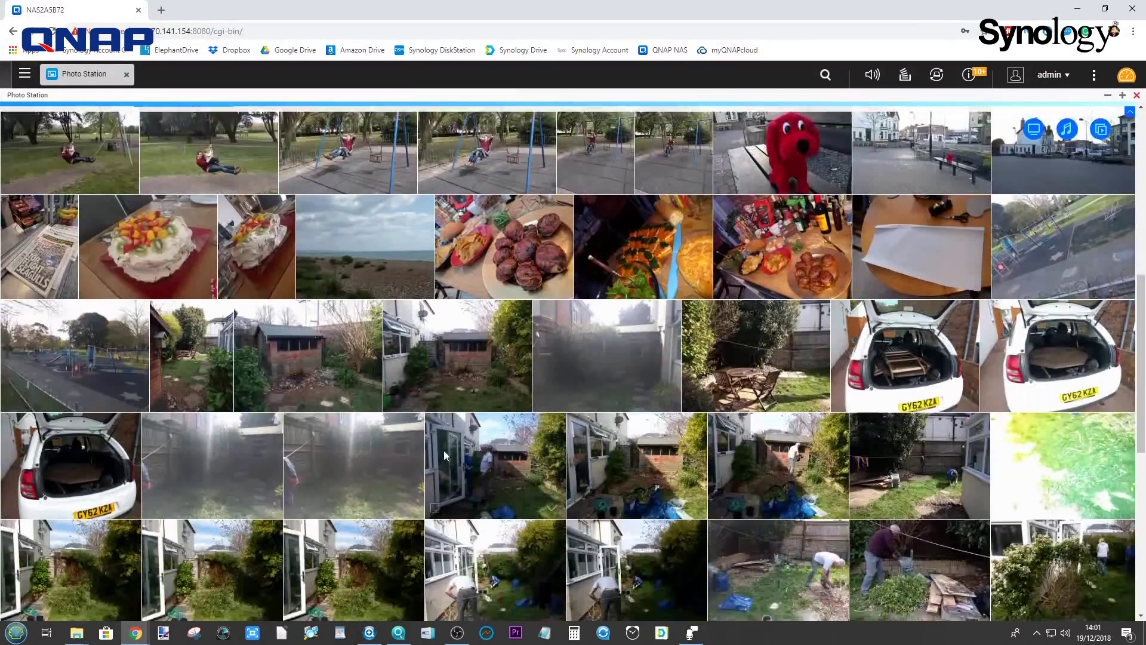
scroll(478, 388, up, 20)
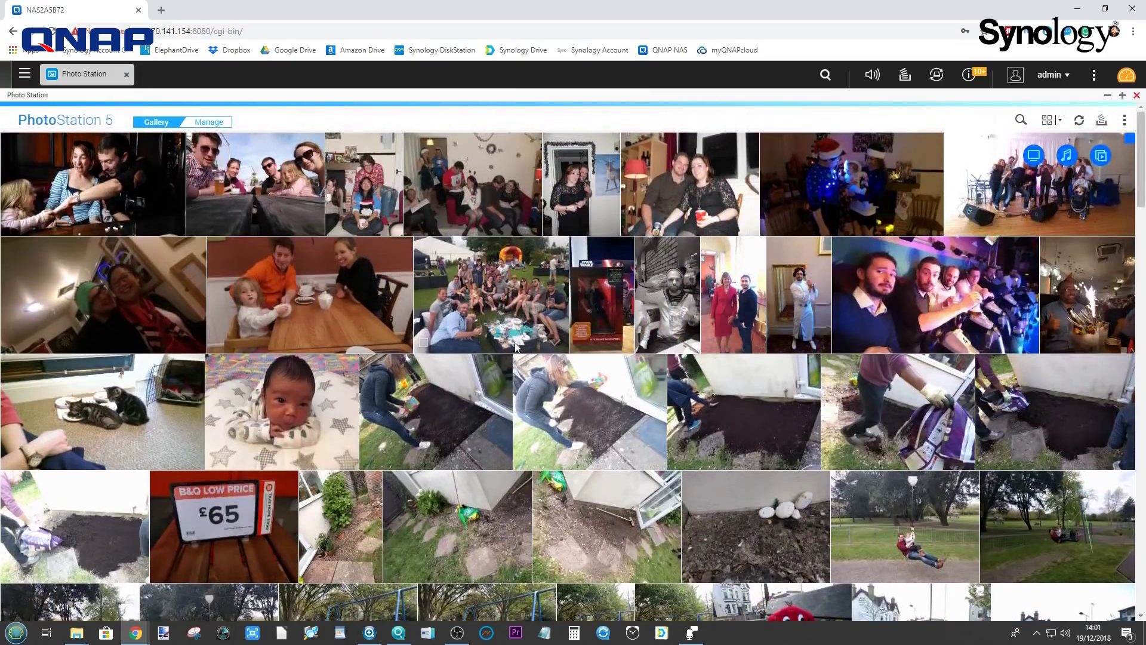
click(1077, 9)
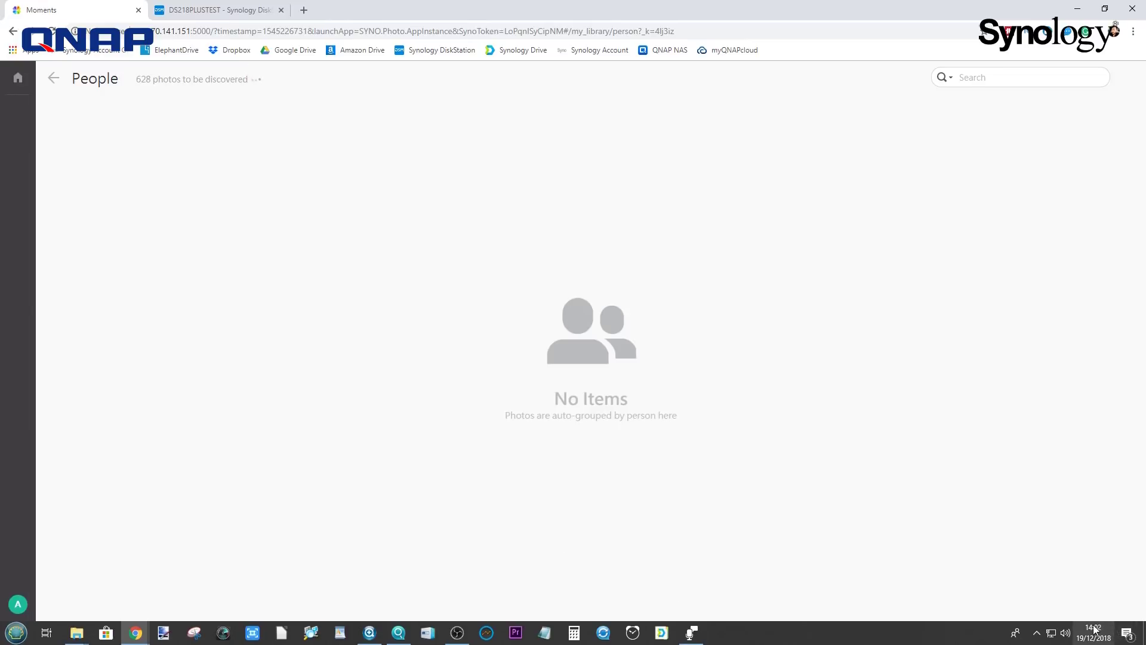
mouse_move(1095, 630)
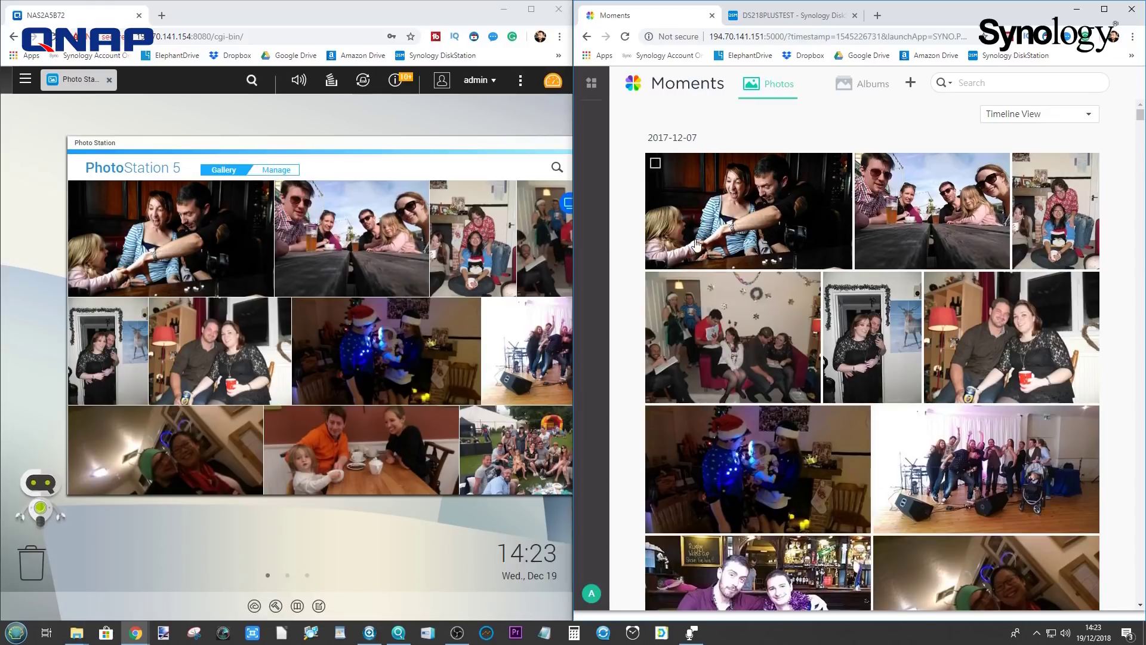
- Close File Station on the Synology desktop, and look over the available packages in Package Center
click(808, 7)
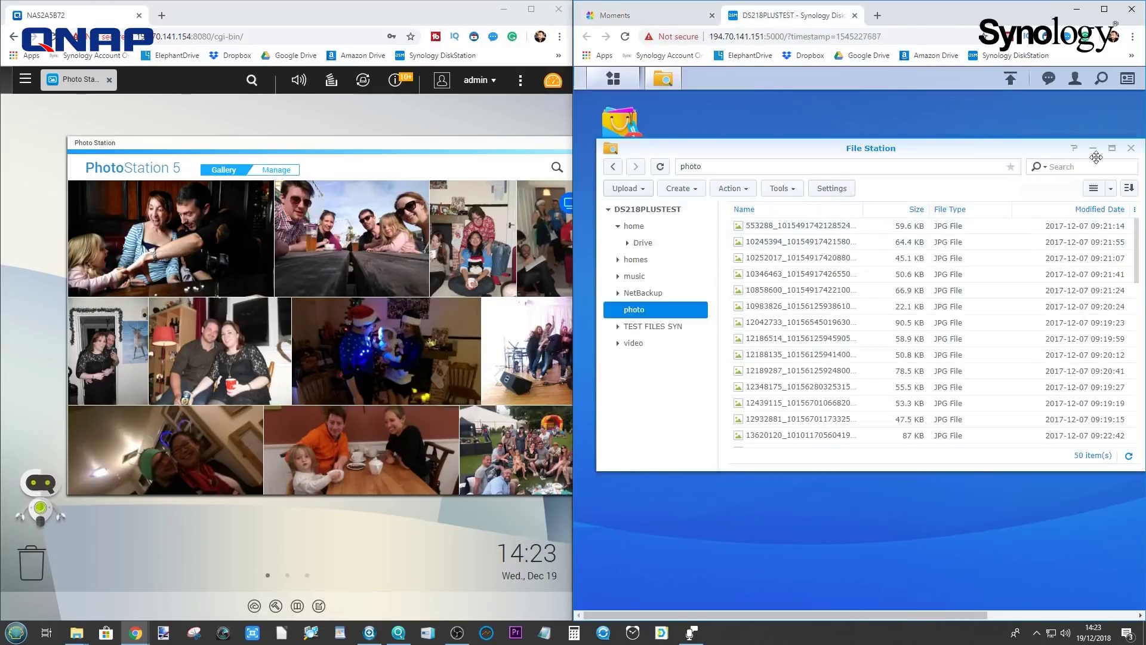
click(1131, 148)
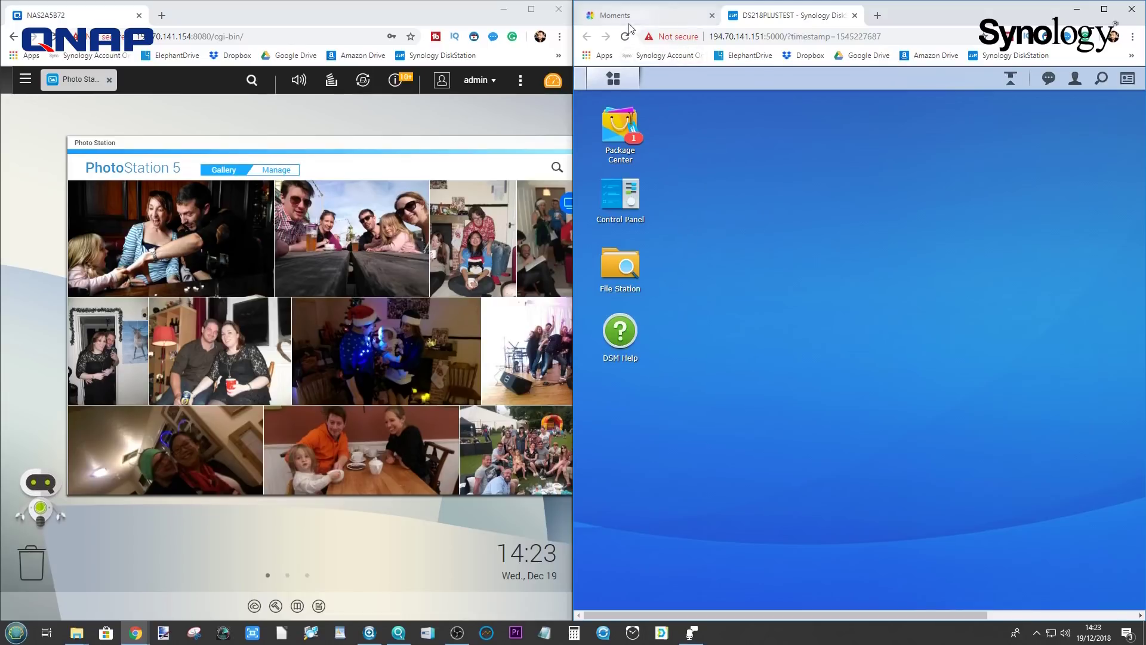
click(620, 128)
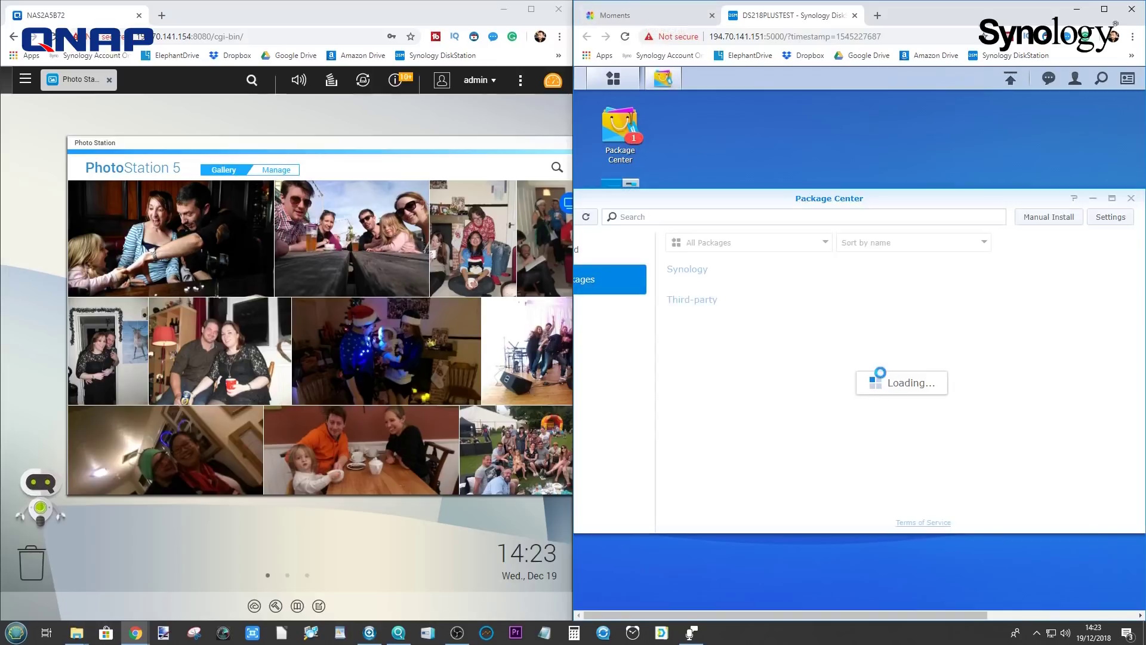
scroll(870, 428, down, 4)
scroll(679, 286, up, 4)
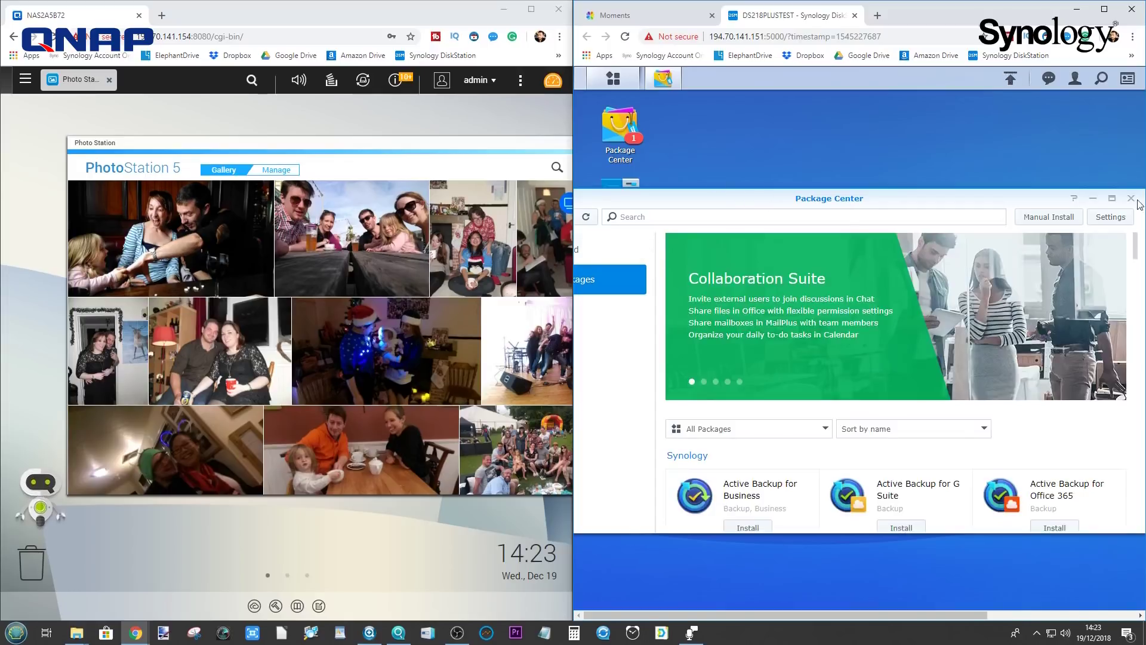
double_click(985, 198)
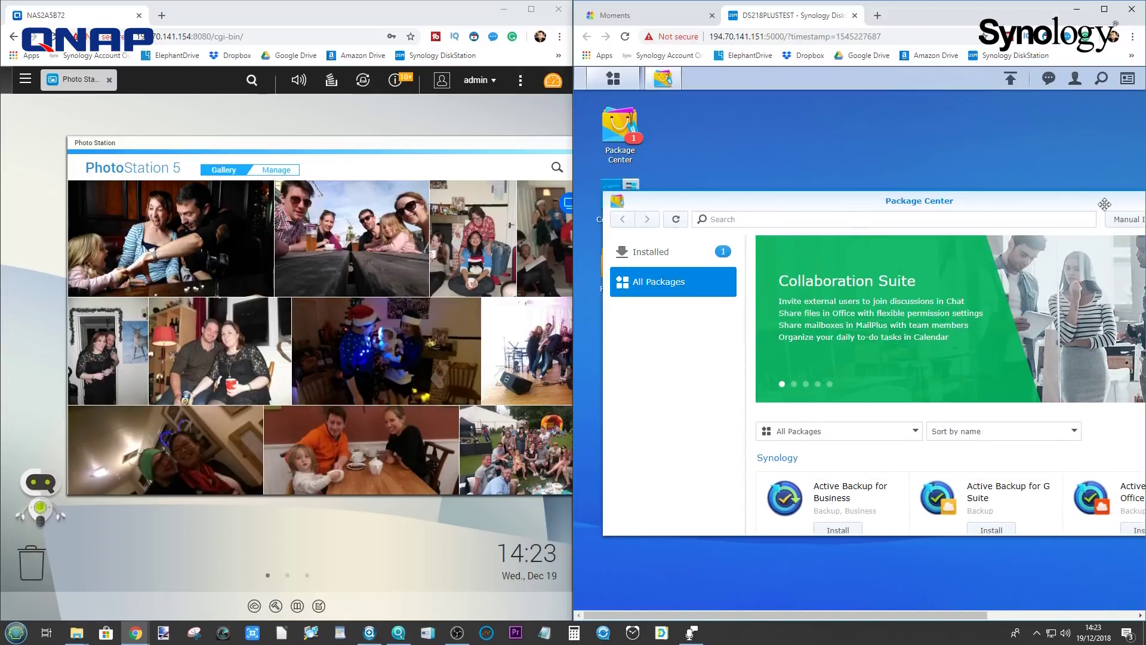
click(1099, 226)
- Launch Synology Photo Station from the DSM desktop and return to the Moments photo timeline
click(613, 78)
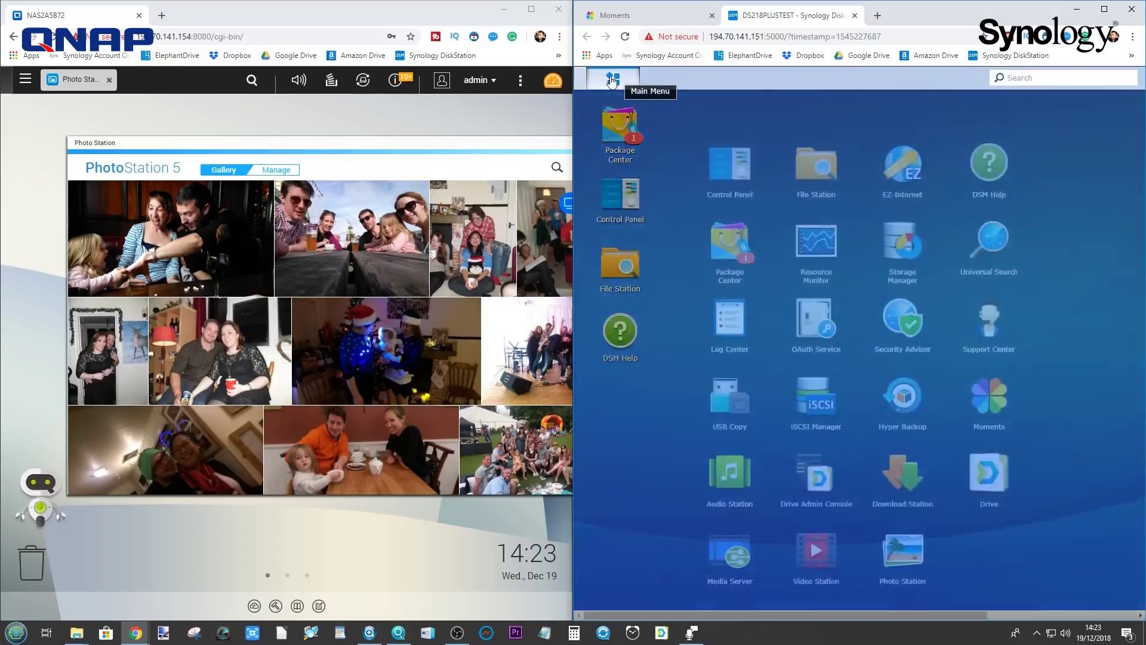
click(905, 559)
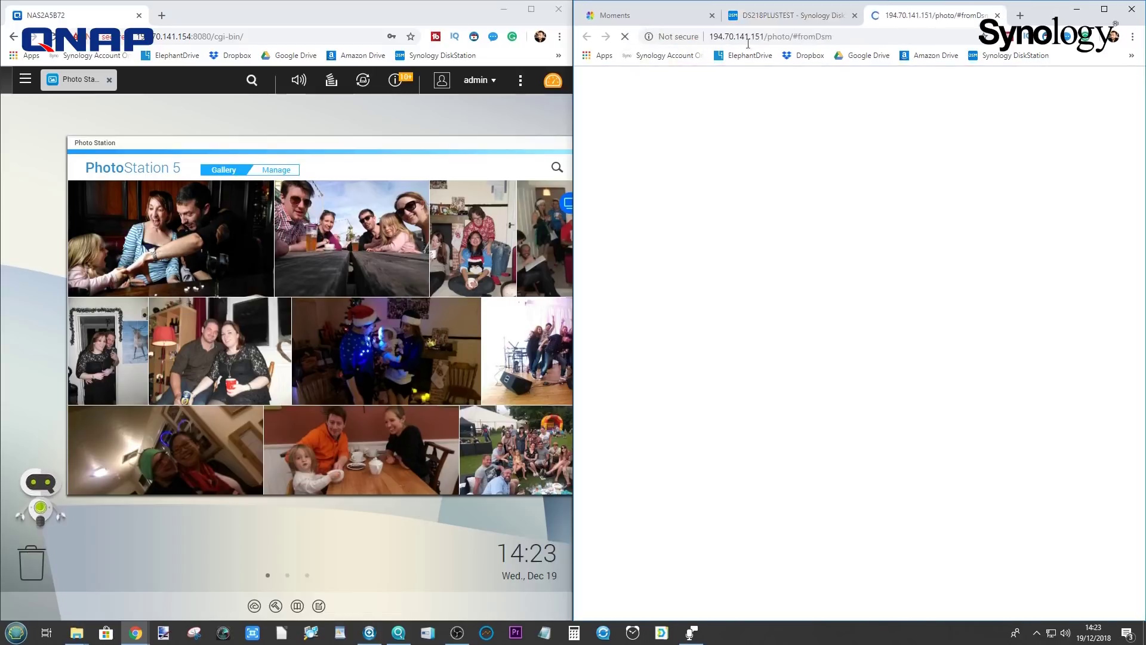
click(621, 16)
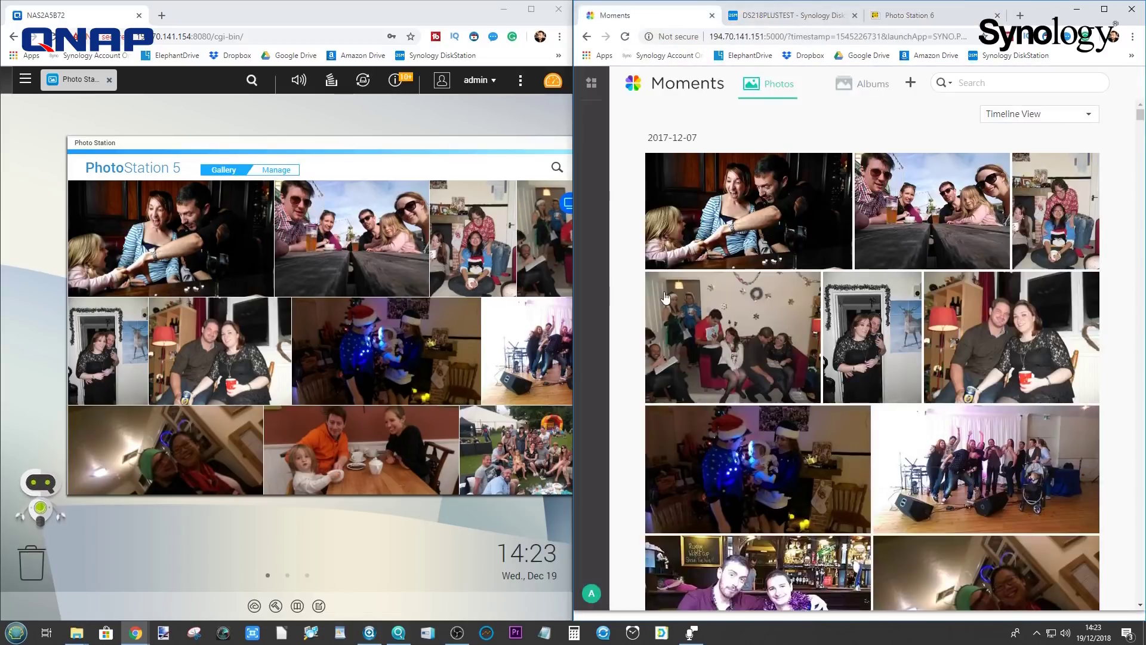
- Move the QNAP Photo Station window so more of it shows, and open the People album in Moments
drag(362, 143, 323, 150)
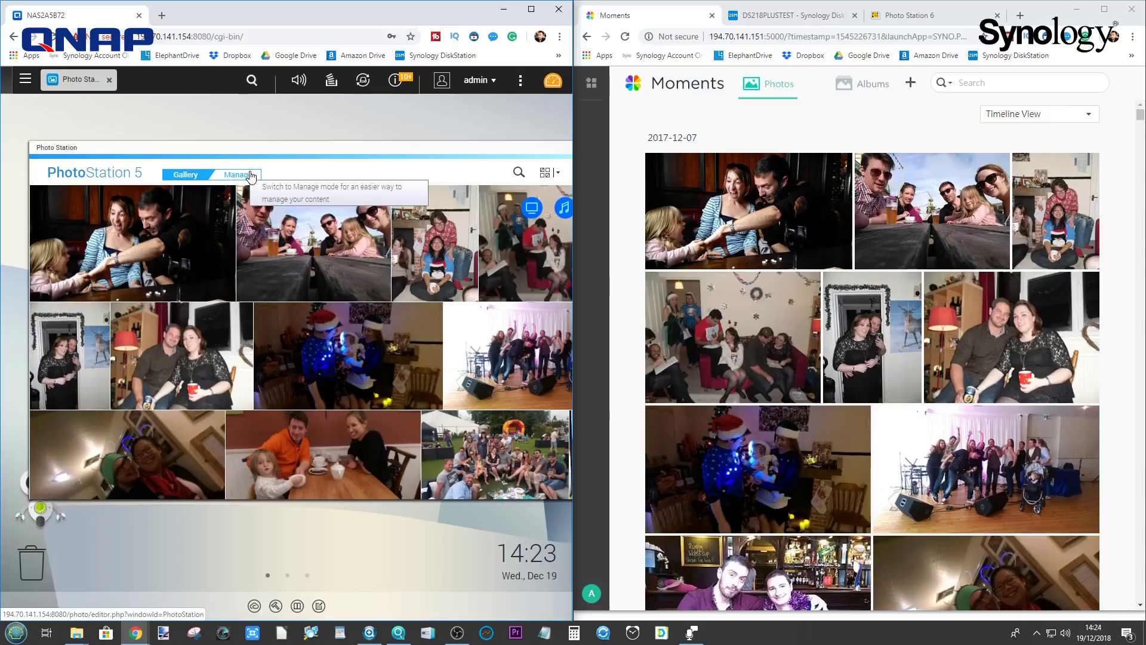
drag(268, 150, 252, 150)
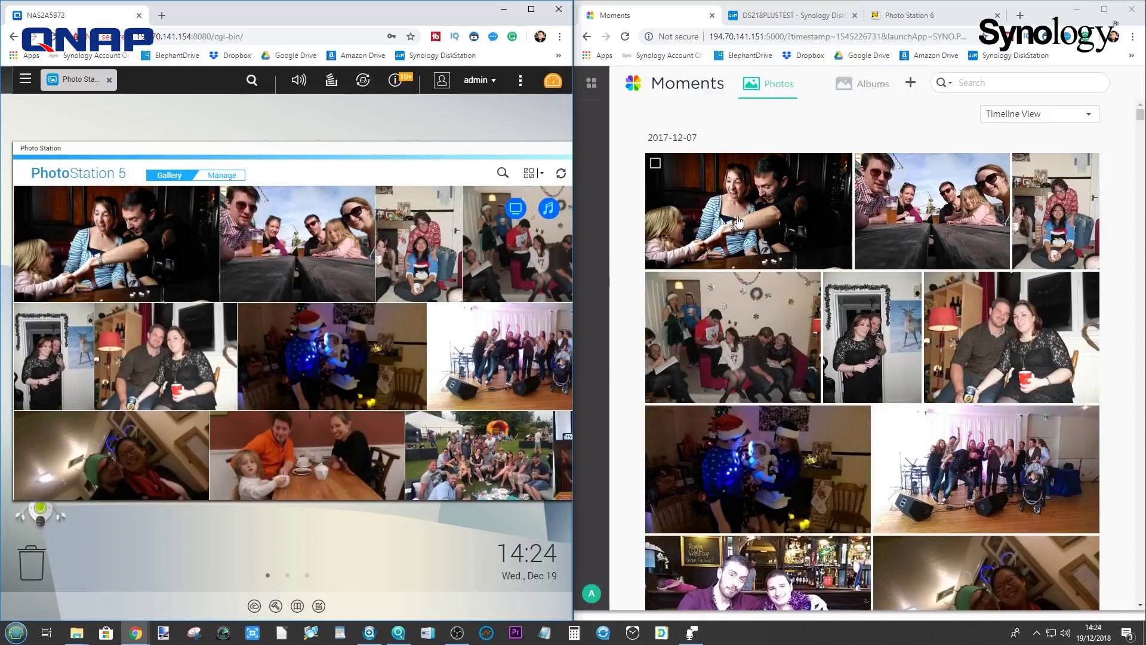
click(869, 83)
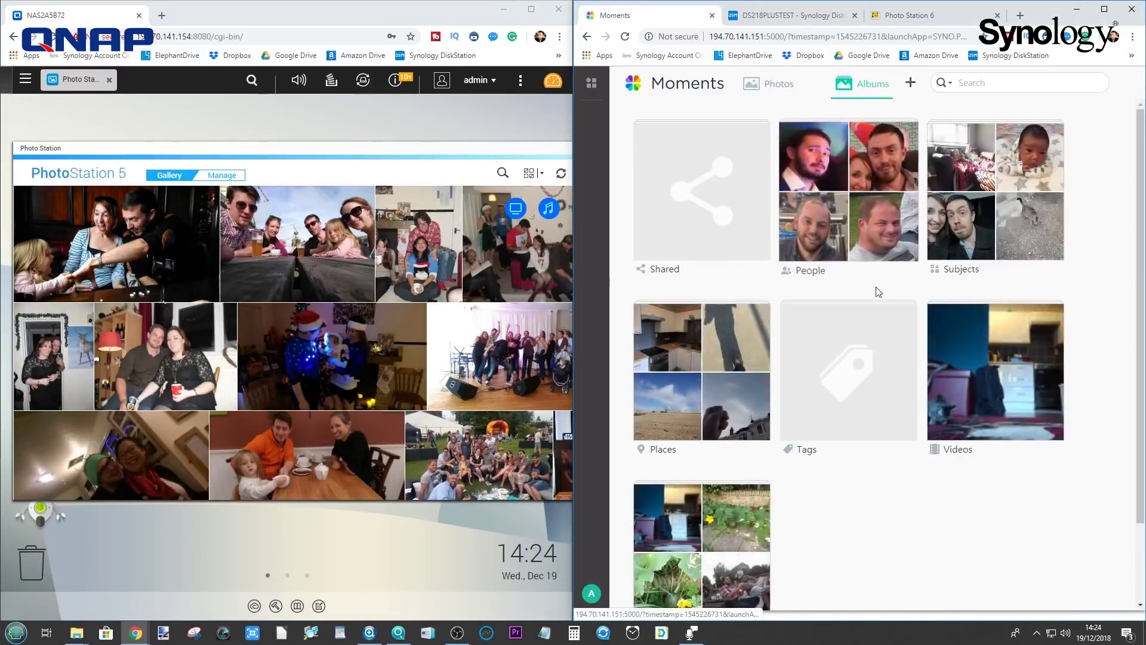
click(852, 272)
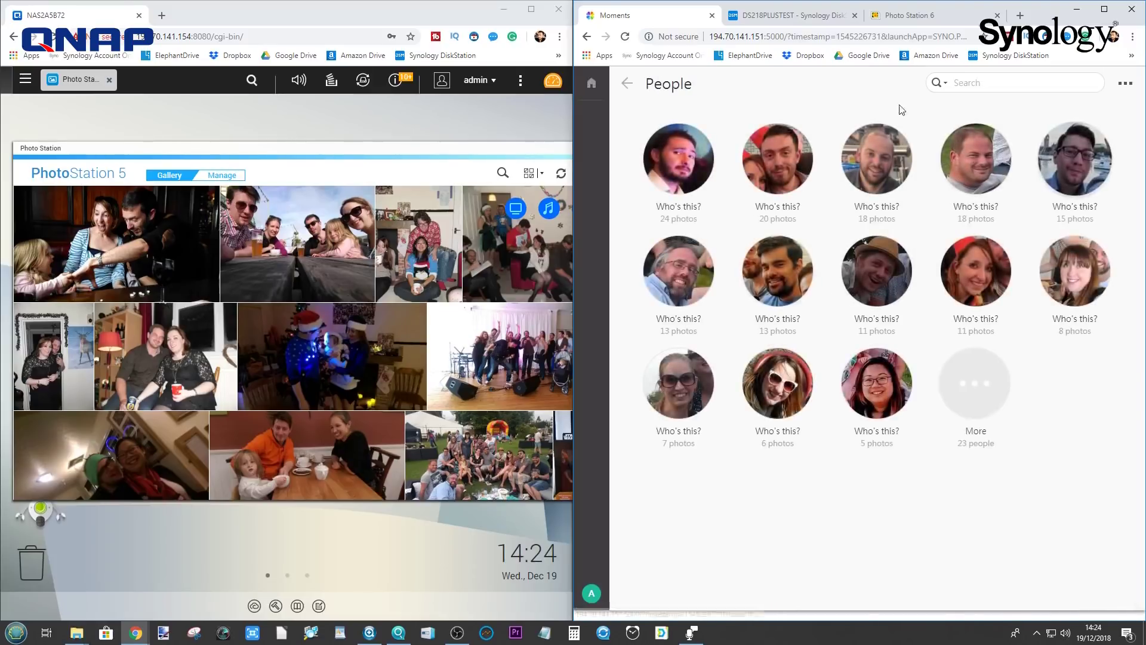
- Switch QNAP Photo Station to Manage mode in a taller window and browse its suggested faces
click(227, 176)
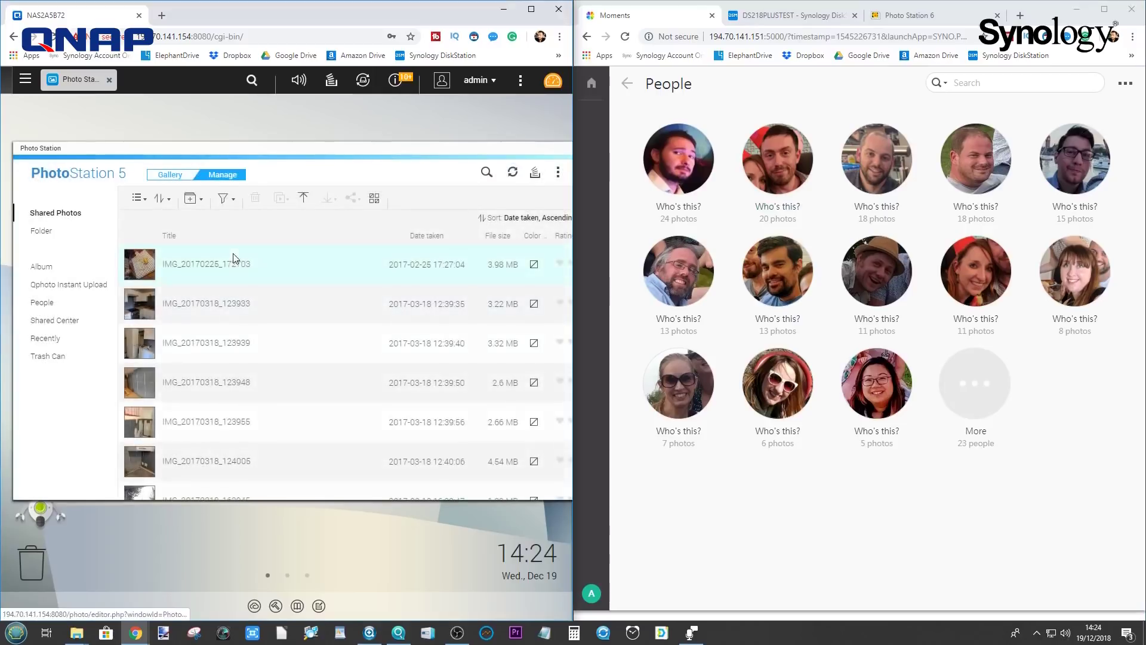
drag(380, 498, 378, 561)
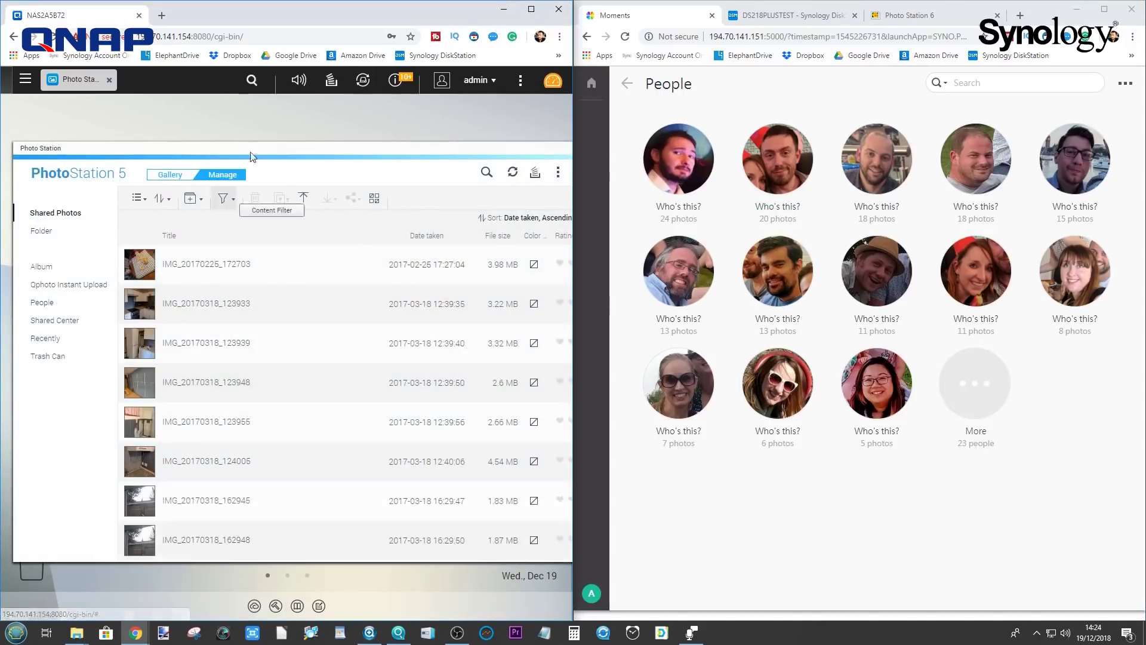
click(47, 303)
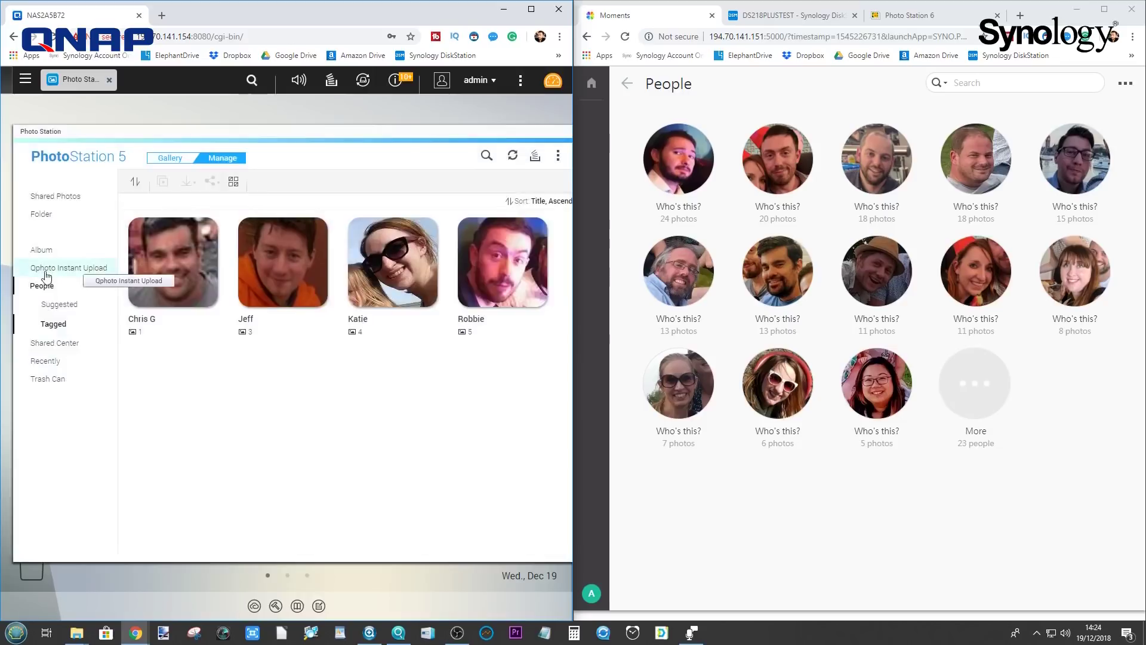
click(56, 305)
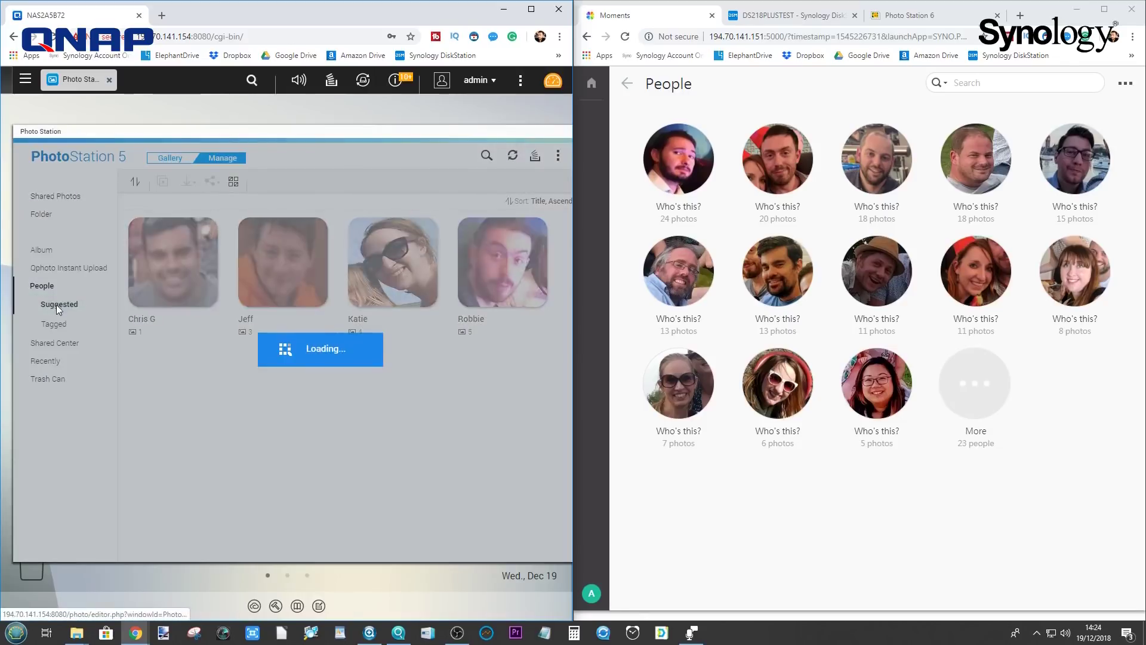
scroll(347, 352, down, 10)
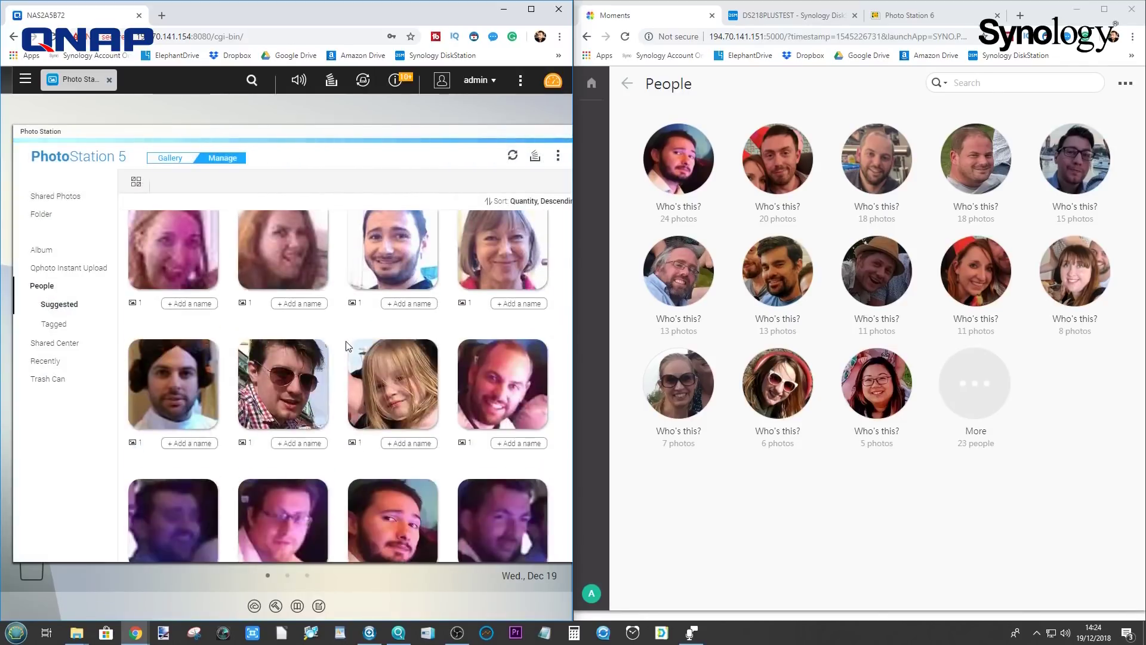
- Expand the Moments People album to show everyone, and browse it alongside the suggested faces in QNAP Photo Station
scroll(347, 338, down, 5)
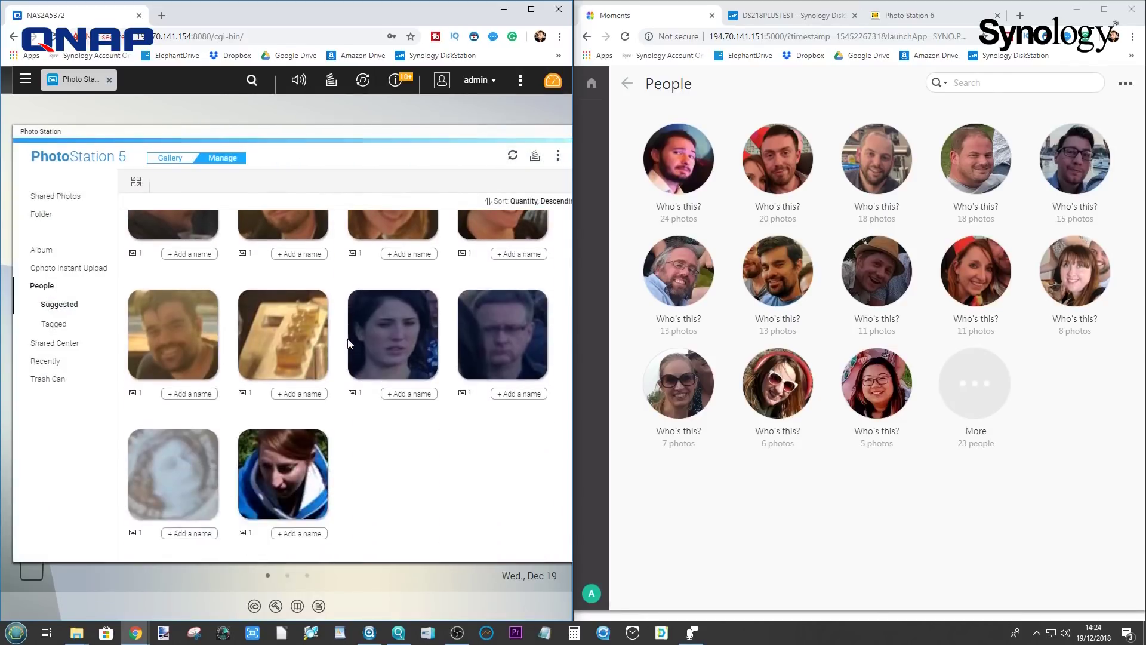
click(976, 383)
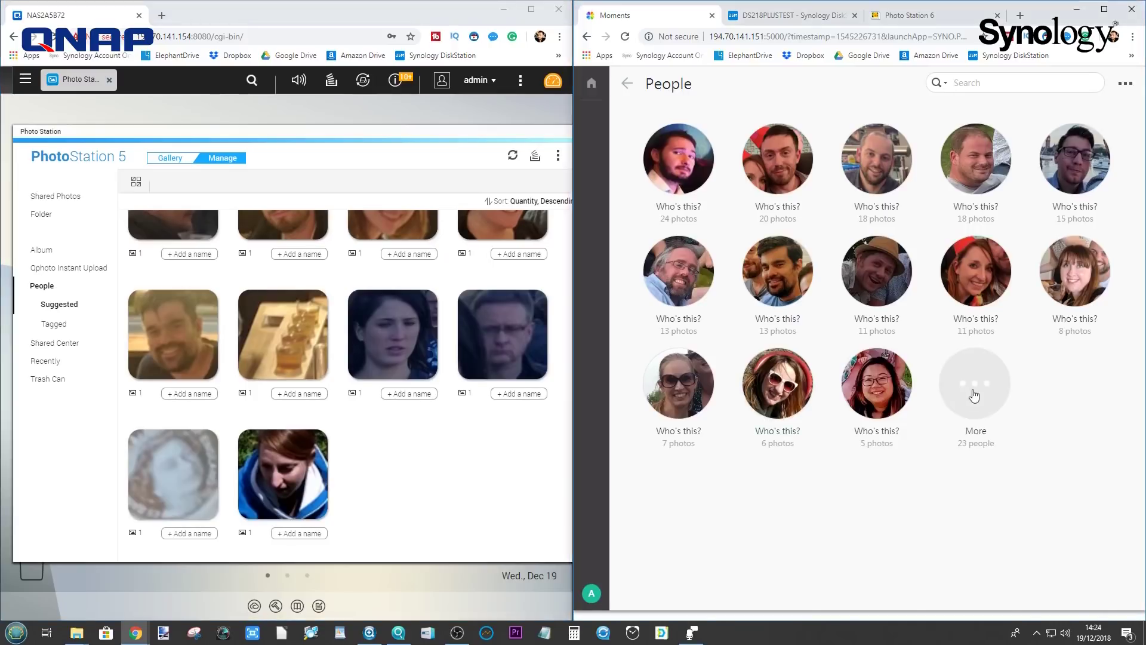
scroll(406, 366, down, 3)
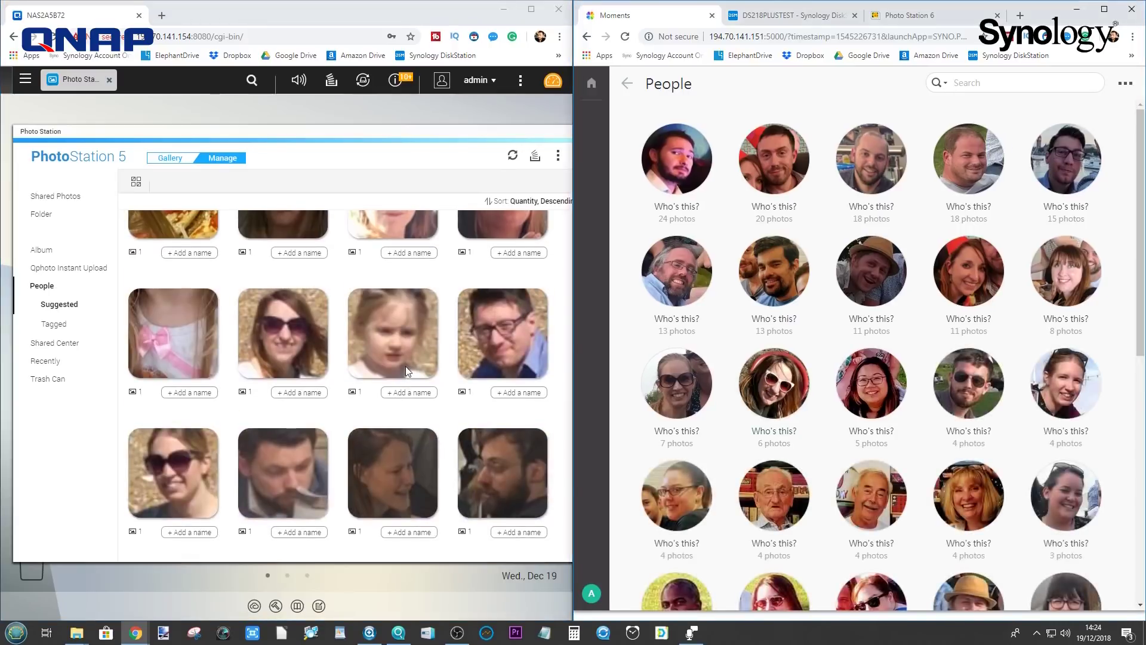
scroll(786, 413, down, 8)
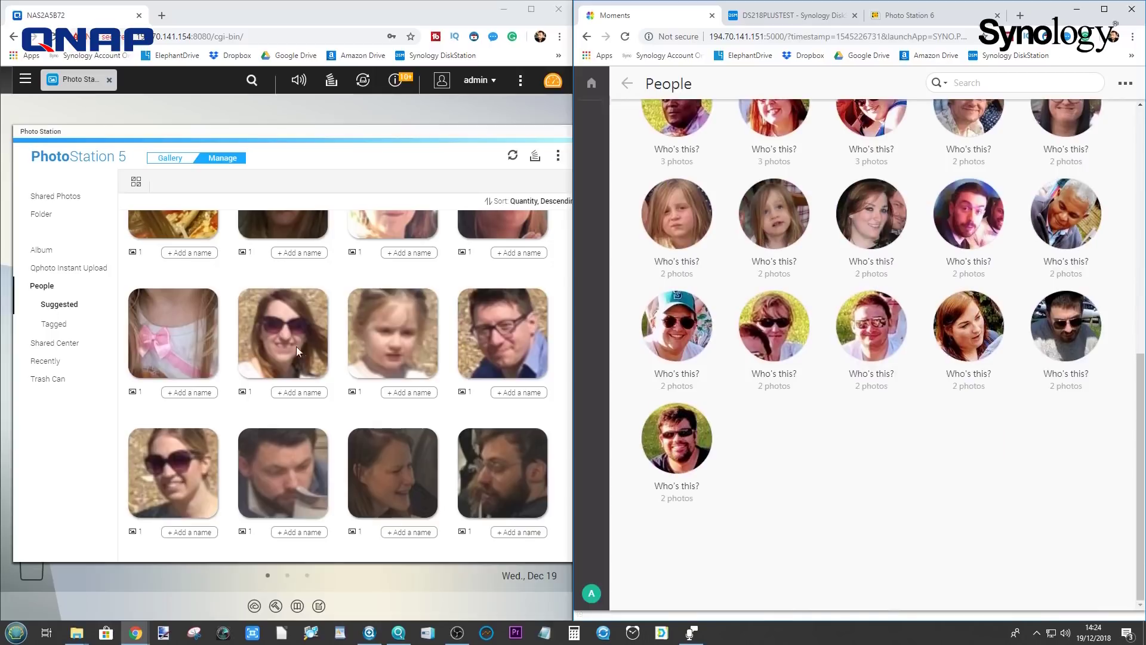
scroll(296, 347, down, 3)
scroll(776, 322, up, 8)
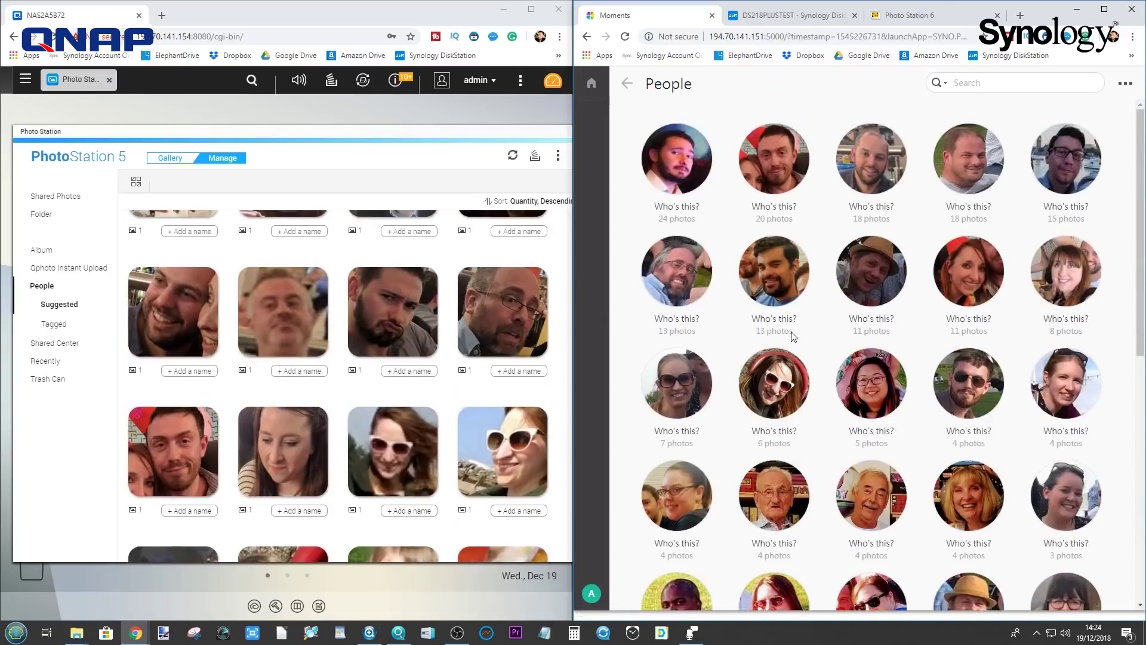
scroll(502, 338, up, 5)
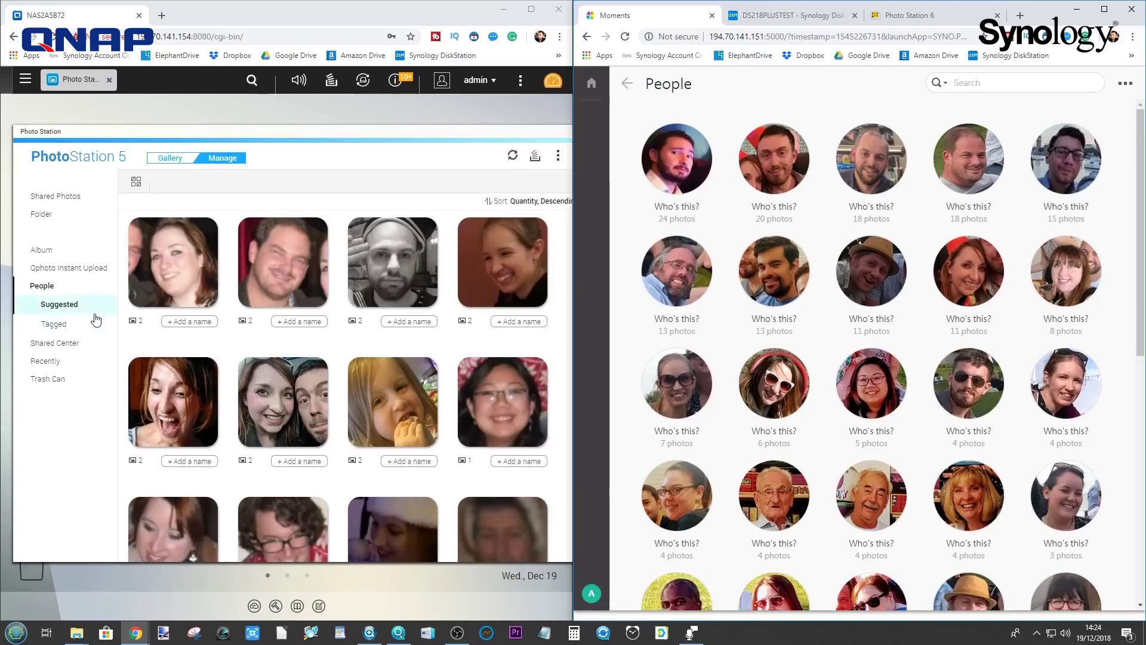
- Show QNAP's tagged people, view the 2017-12-07 group photo of a second-row person in Moments, and return to the People album
click(45, 323)
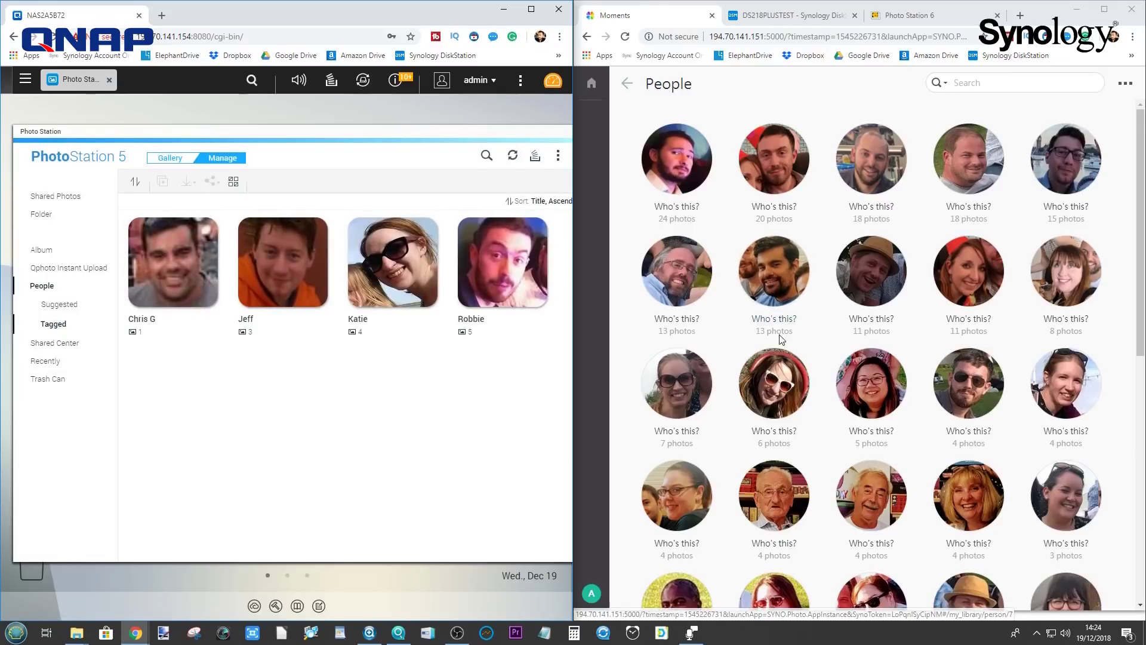
click(774, 298)
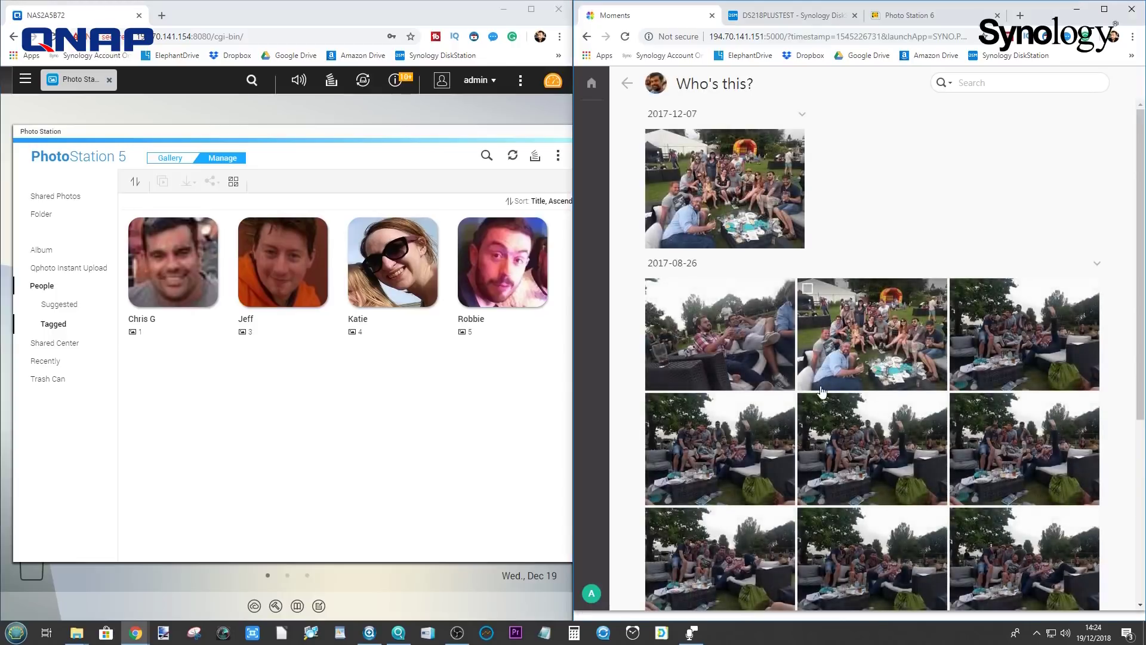
scroll(821, 391, down, 1)
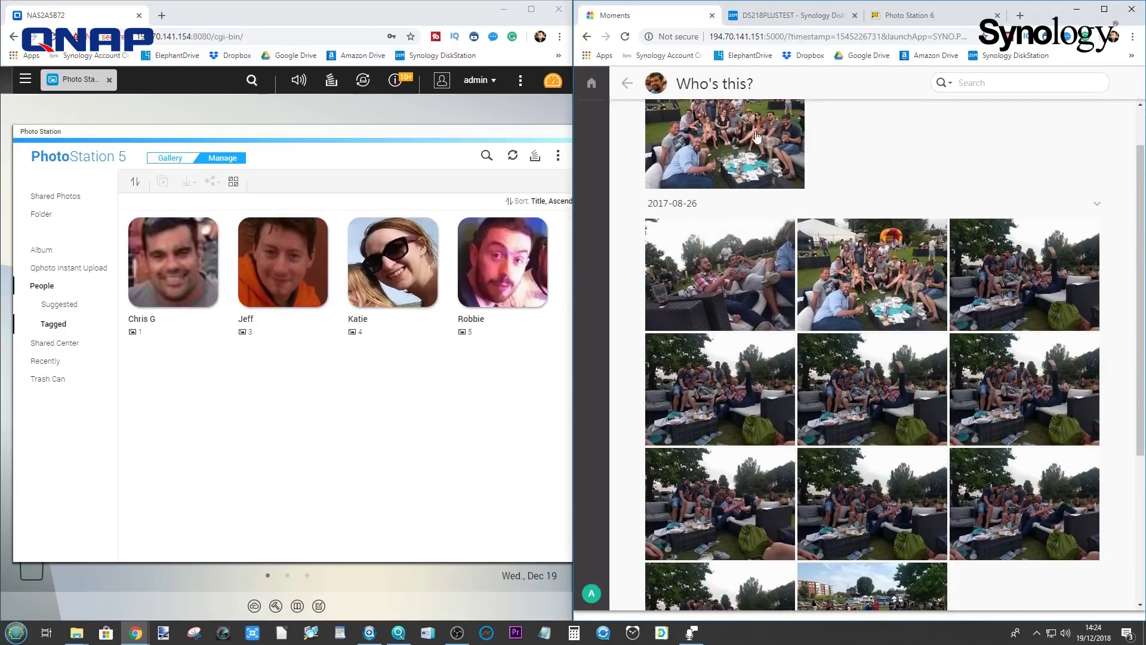
click(735, 124)
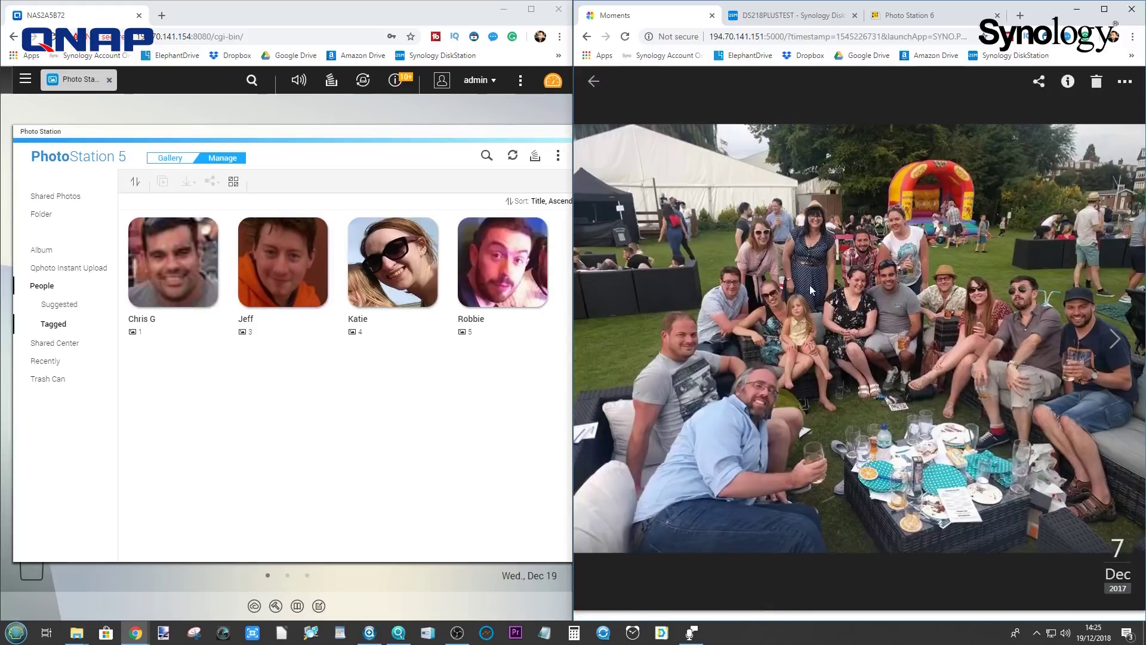
click(592, 87)
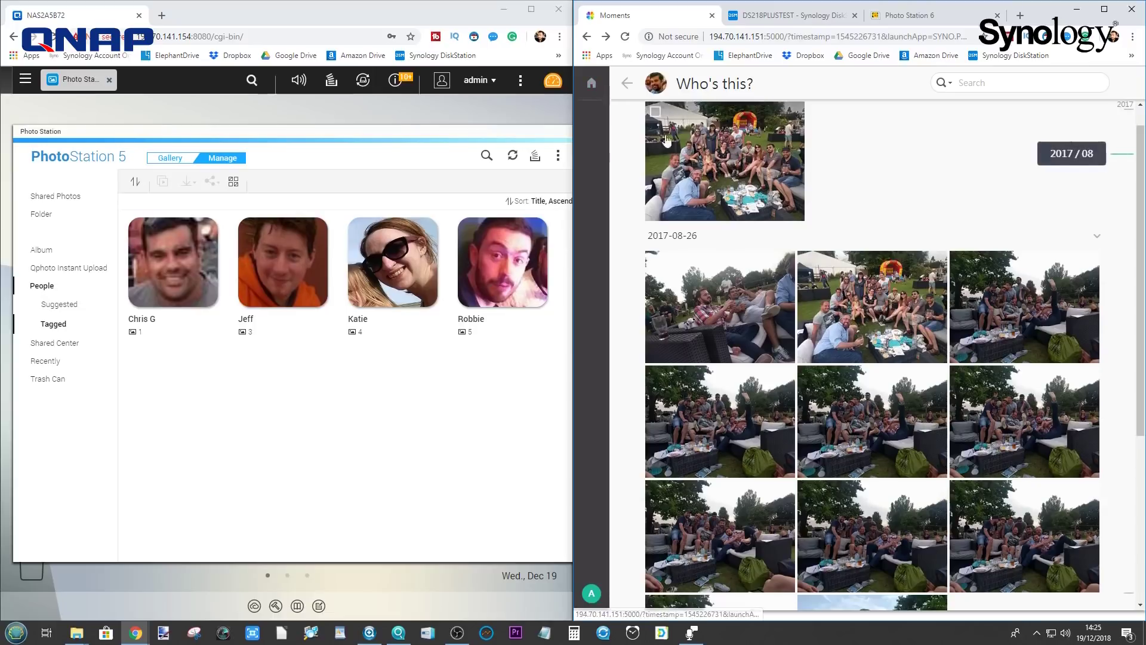
click(626, 83)
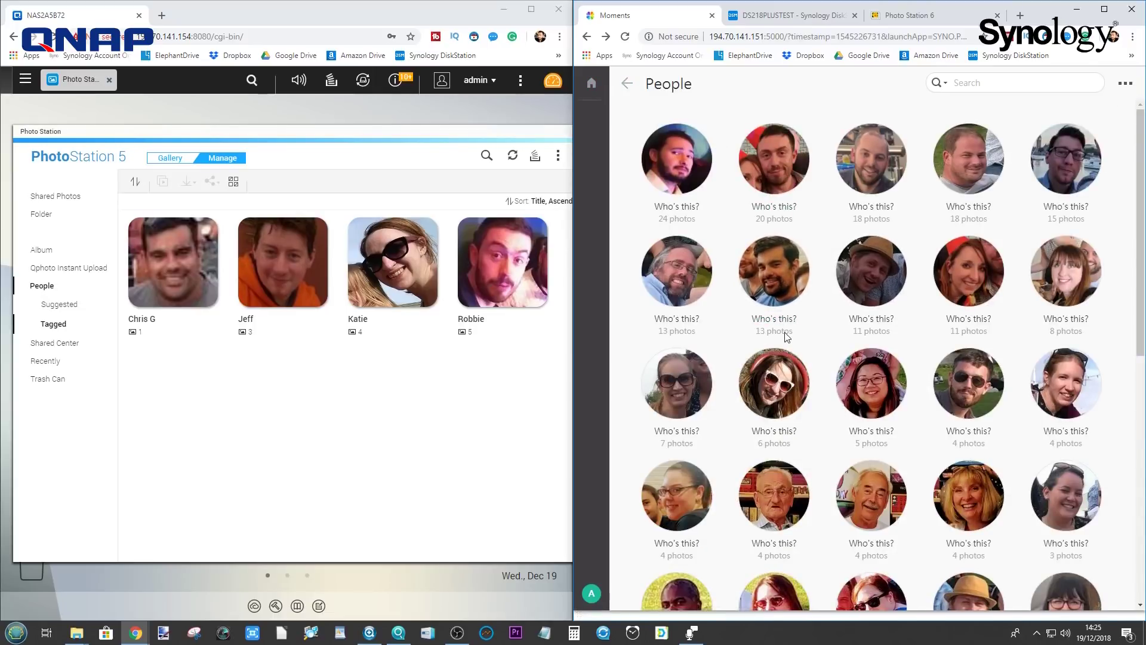
- Return QNAP Photo Station to its suggested faces and compare how they are grouped with the people in Moments
click(60, 304)
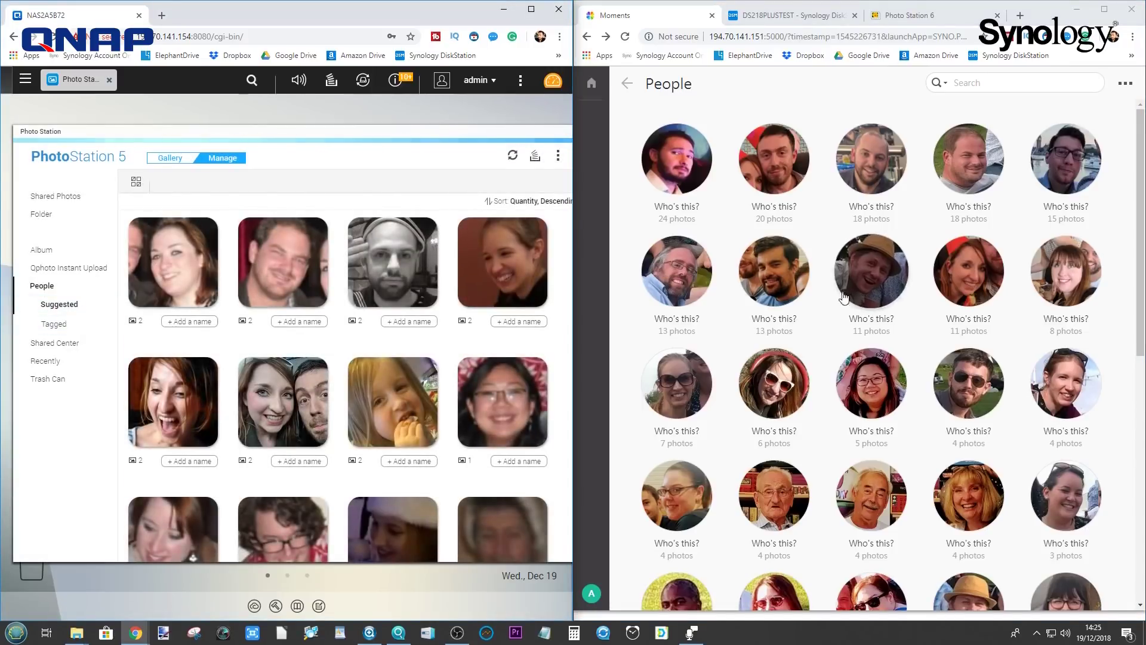
scroll(841, 365, down, 4)
scroll(840, 364, down, 4)
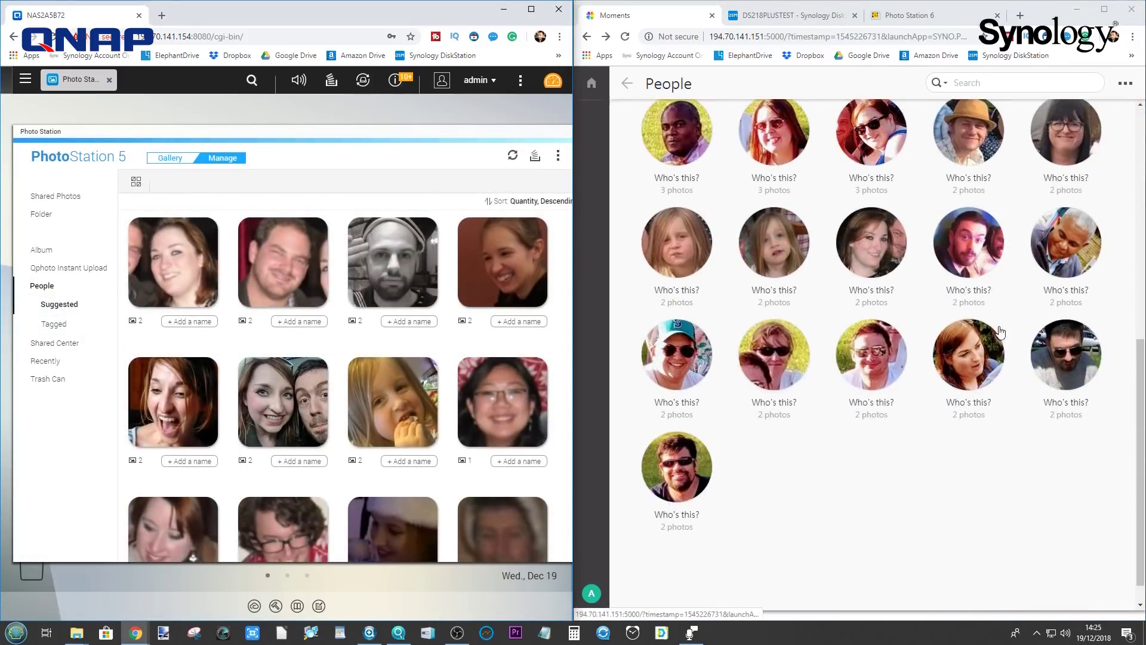
scroll(1000, 332, up, 10)
scroll(285, 295, down, 3)
scroll(293, 311, down, 5)
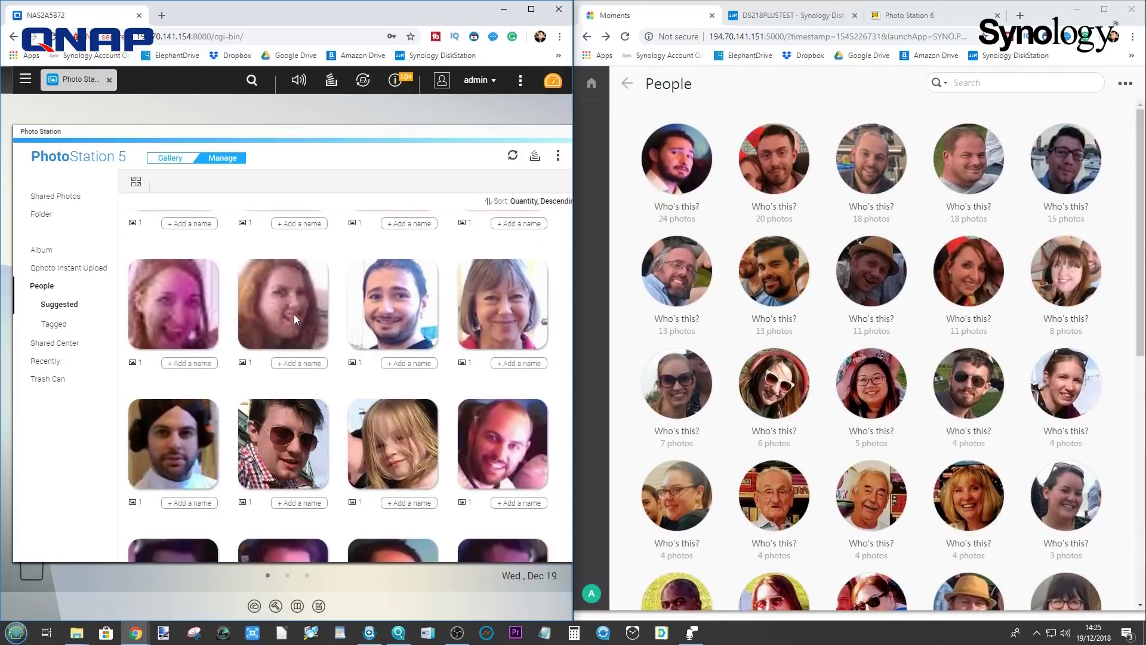
scroll(293, 314, up, 2)
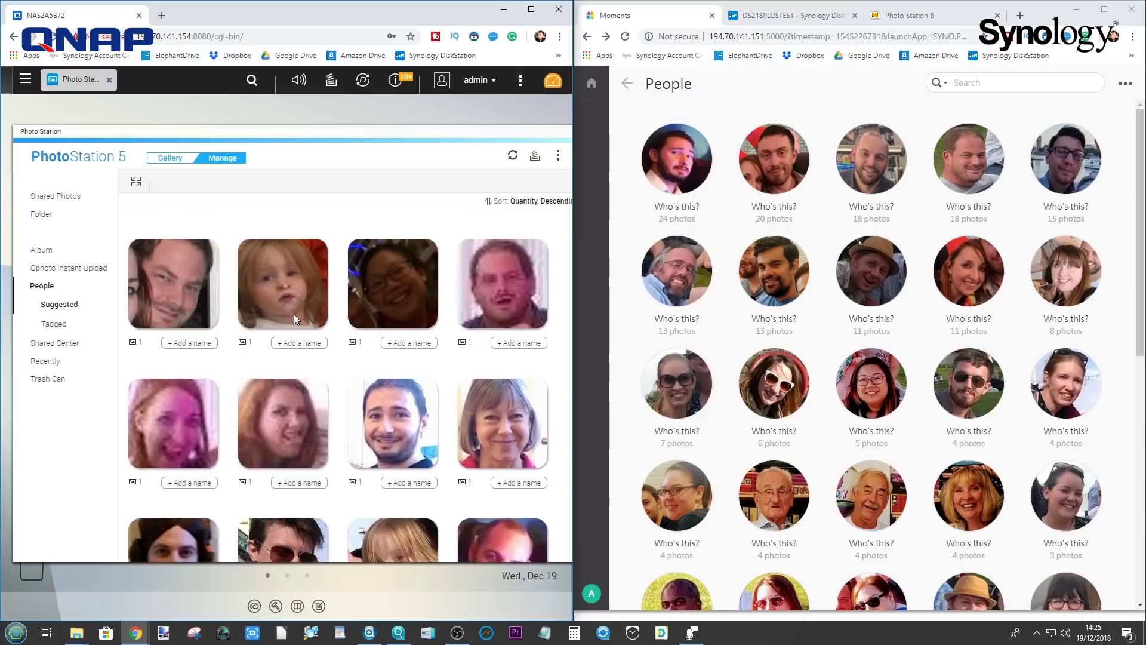
scroll(352, 295, down, 10)
scroll(333, 385, down, 4)
scroll(181, 361, up, 2)
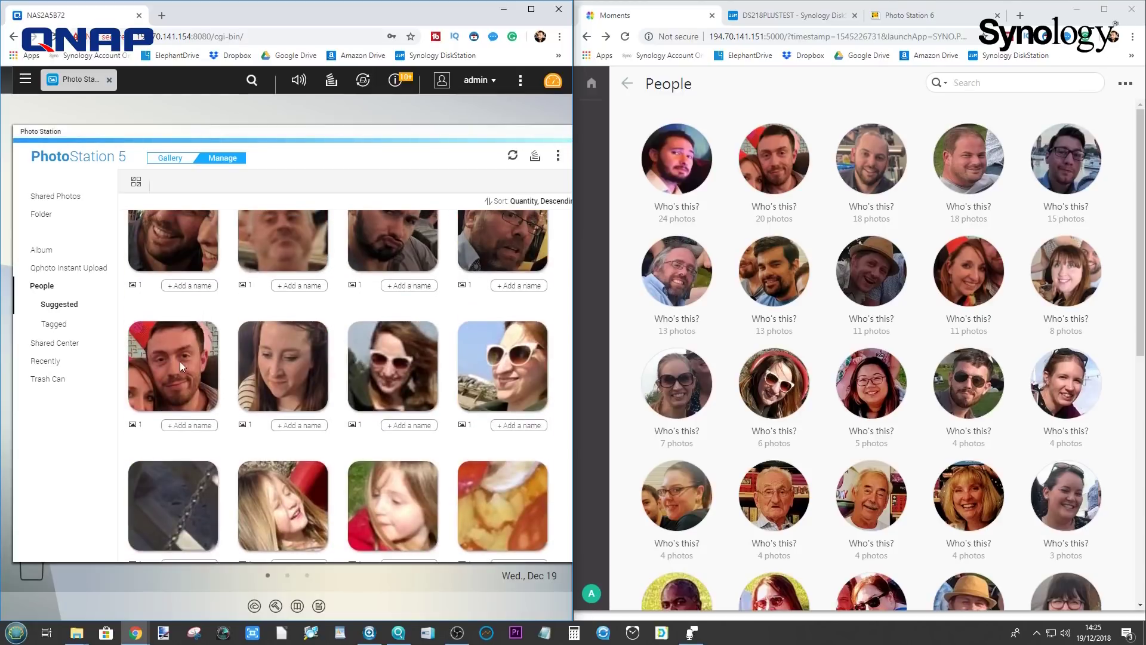
- Open name entry for the suggested face of the bearded man in QNAP, and look through the same man's photos in Moments
click(174, 425)
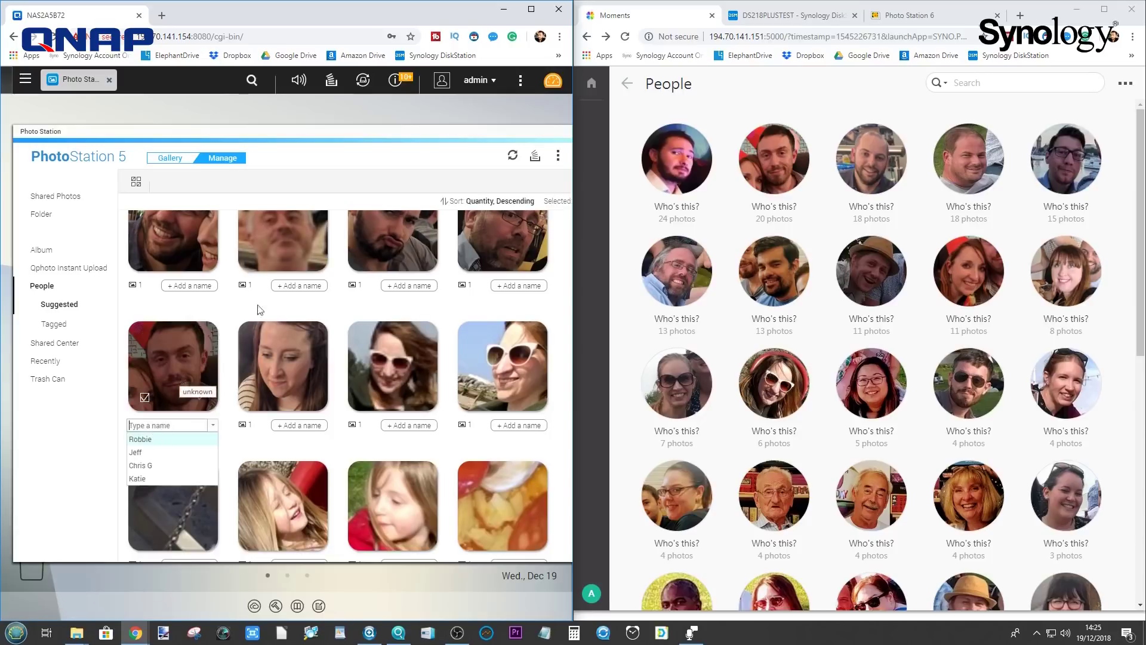
click(785, 159)
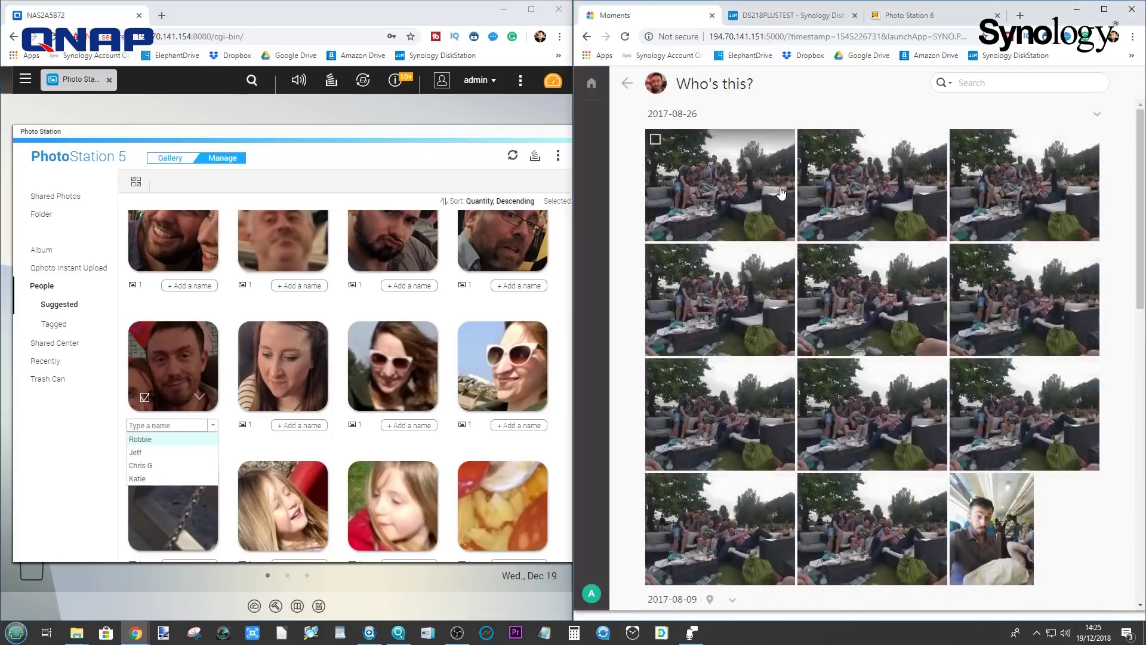
scroll(790, 334, down, 5)
scroll(680, 312, down, 4)
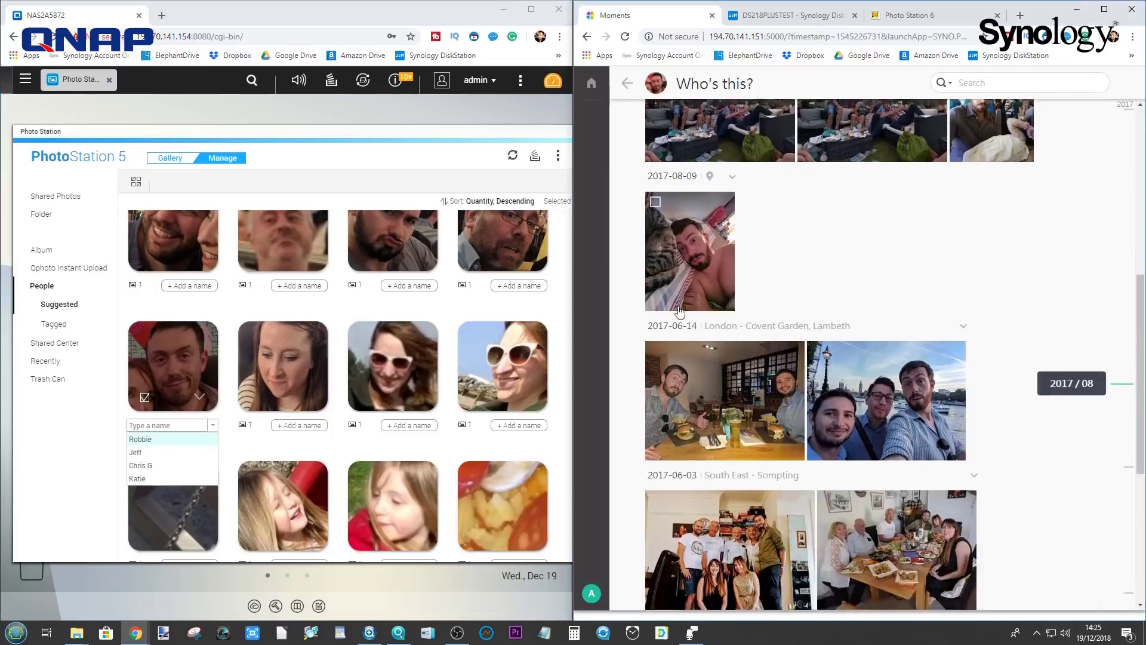
scroll(662, 263, up, 3)
scroll(736, 332, down, 5)
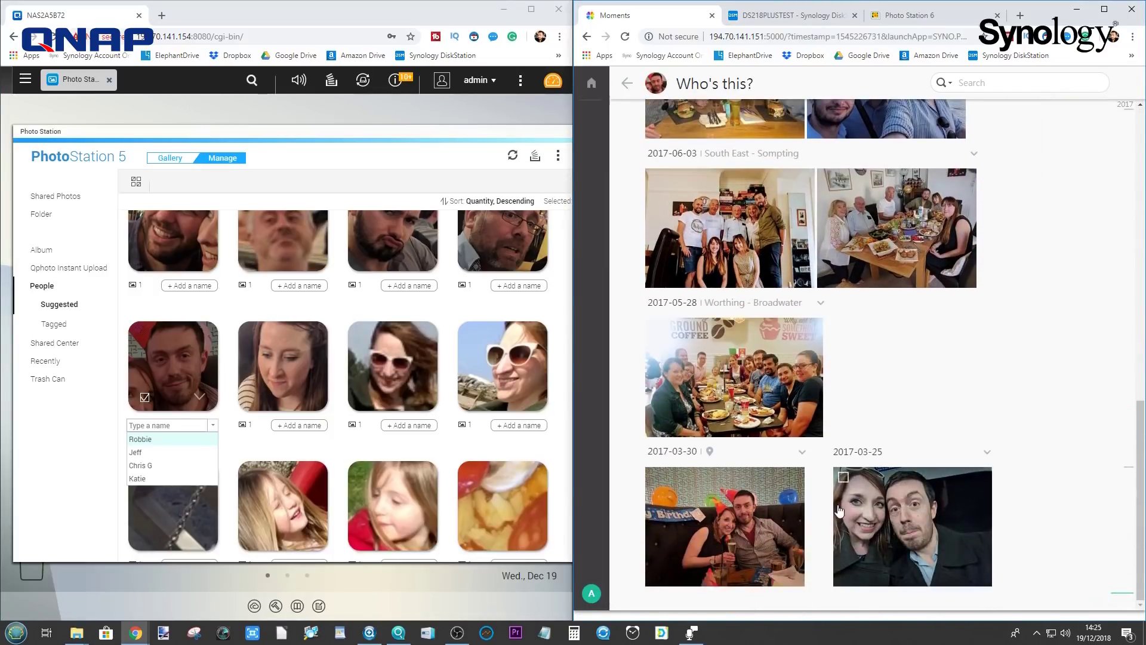
- Open the last tagged person's photos in QNAP, compare them with the same person's photos in Moments, and return to the People album
click(60, 324)
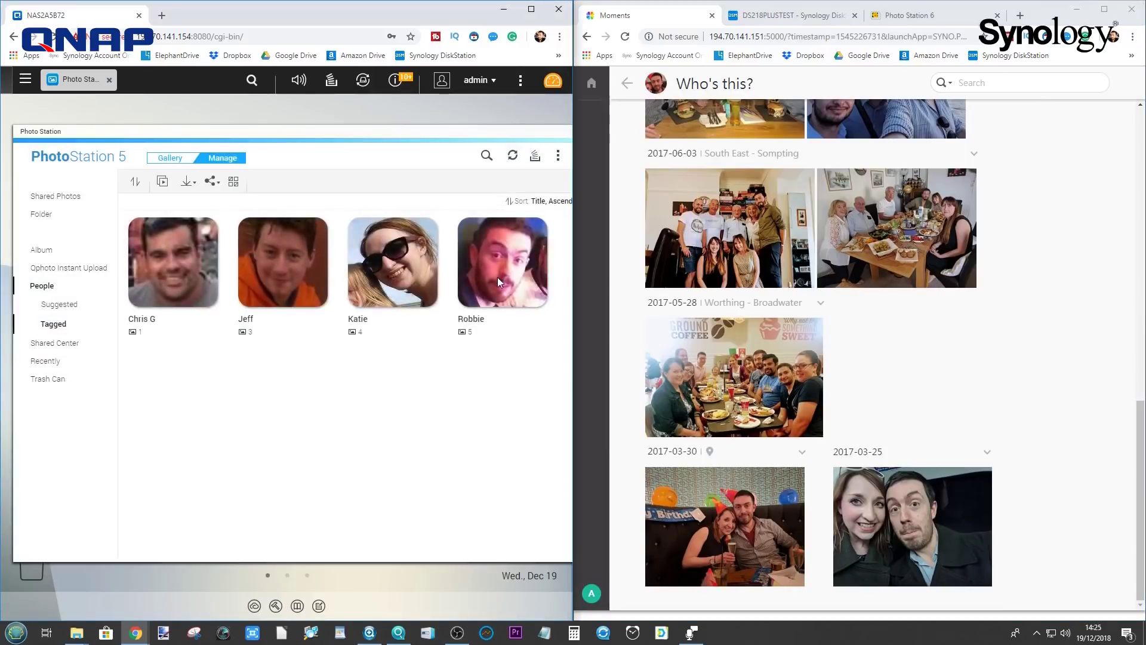
mouse_move(499, 276)
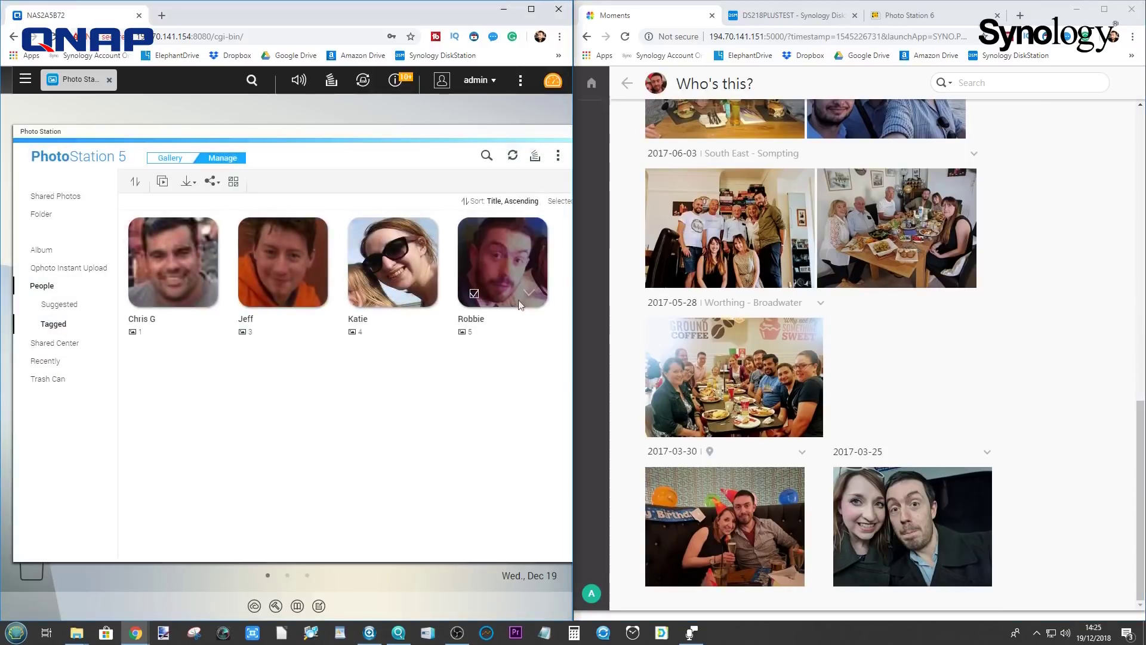
click(514, 252)
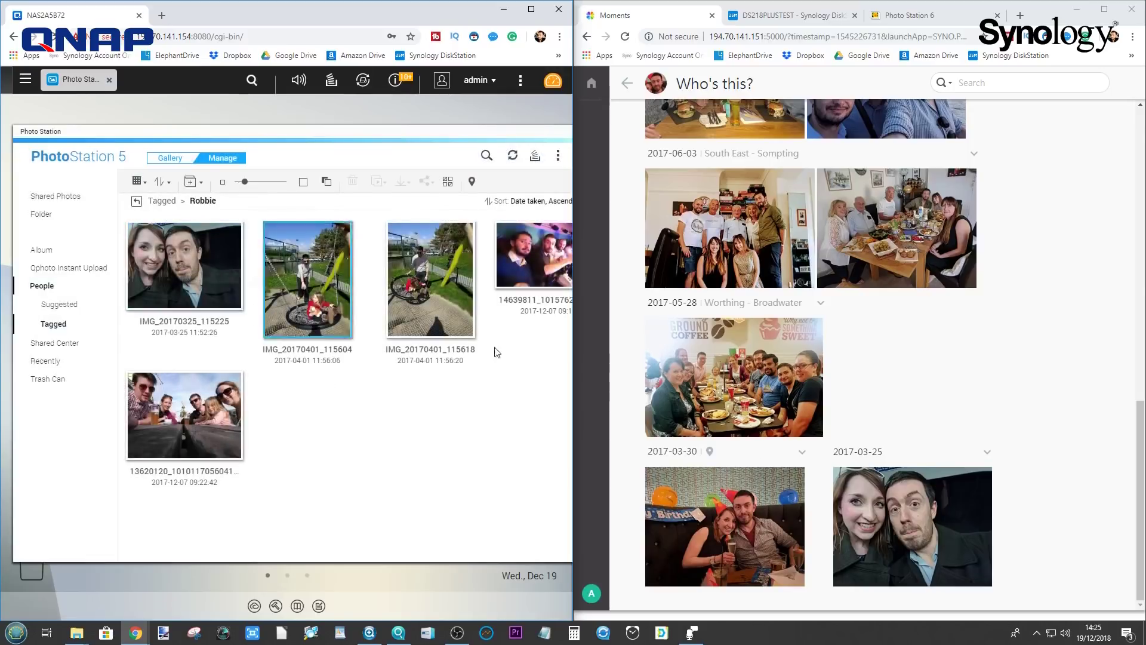
mouse_move(853, 515)
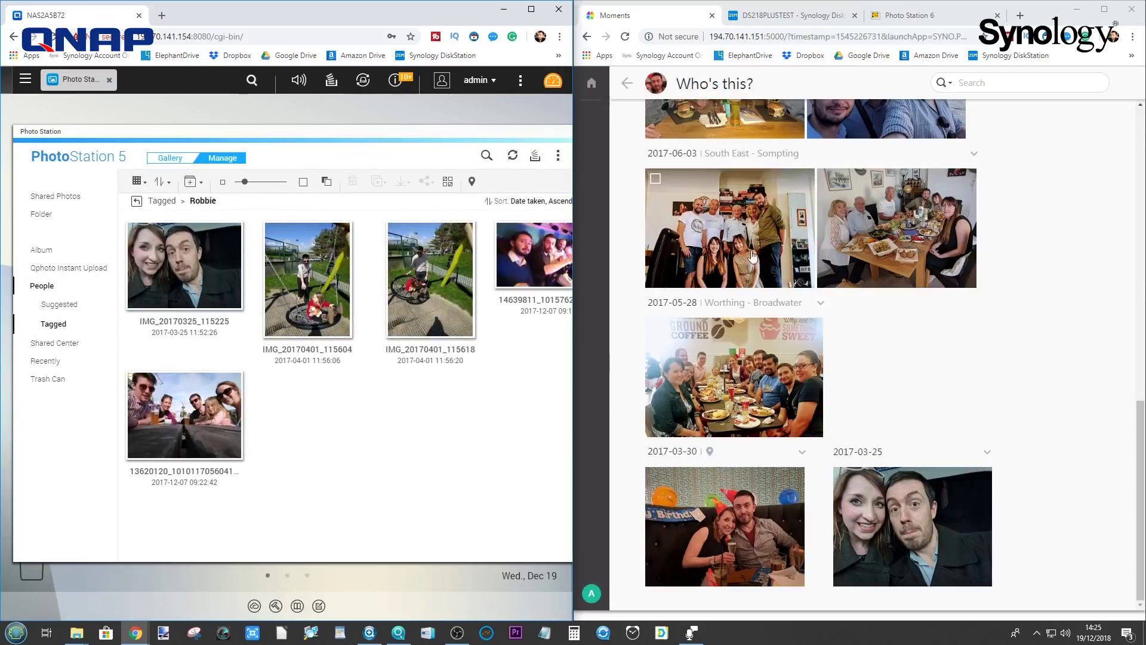
mouse_move(796, 503)
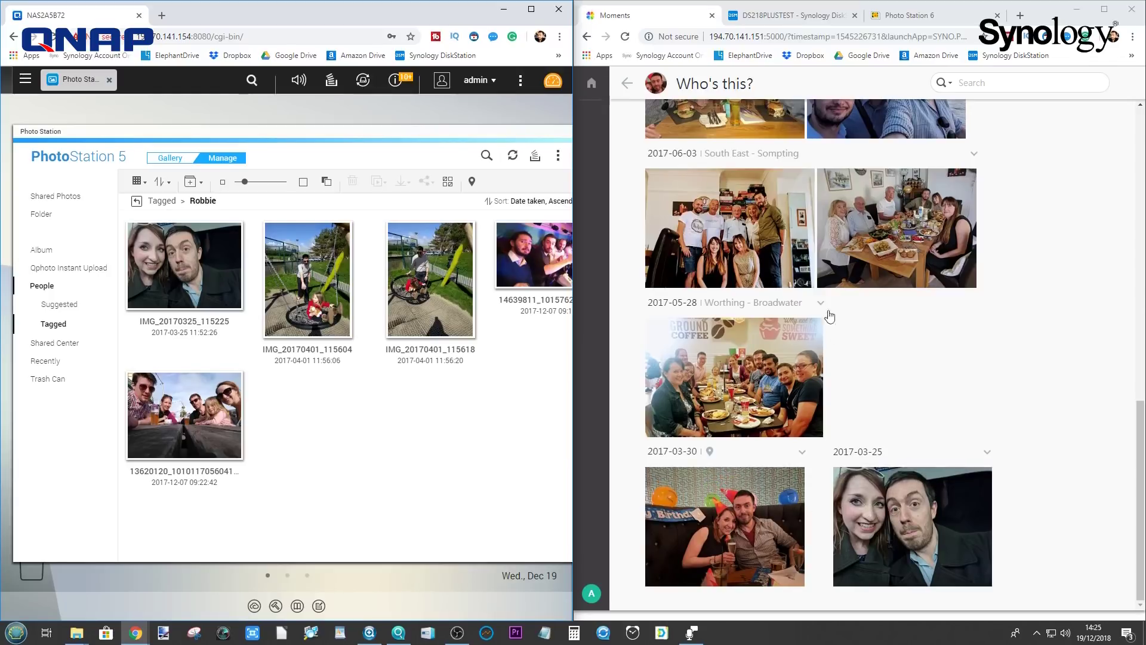
scroll(834, 304, up, 10)
click(627, 83)
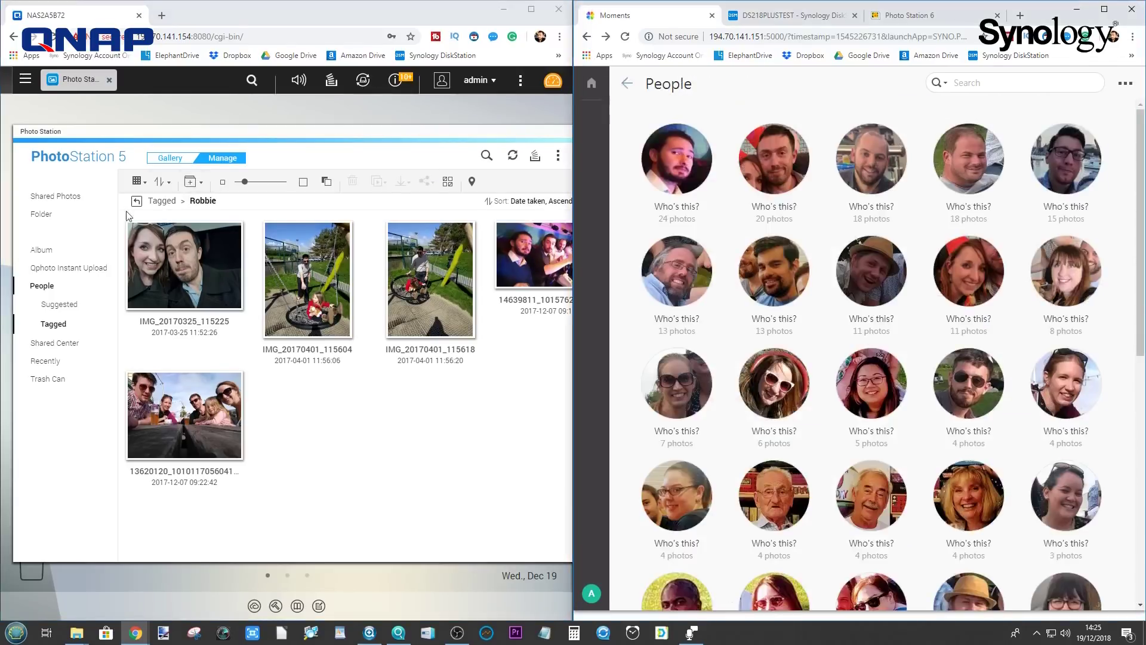
- Go back to the top of QNAP's suggested faces, check Synology Photo Station 6's albums, and return to Moments
click(51, 304)
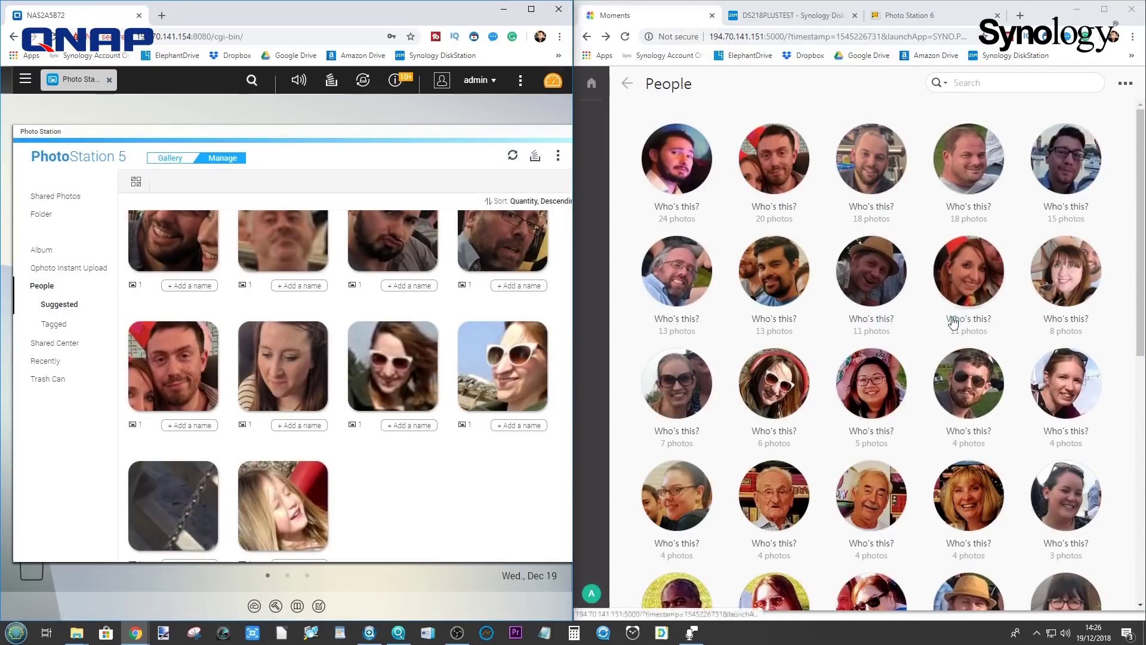
scroll(292, 333, up, 3)
scroll(261, 354, up, 2)
click(907, 15)
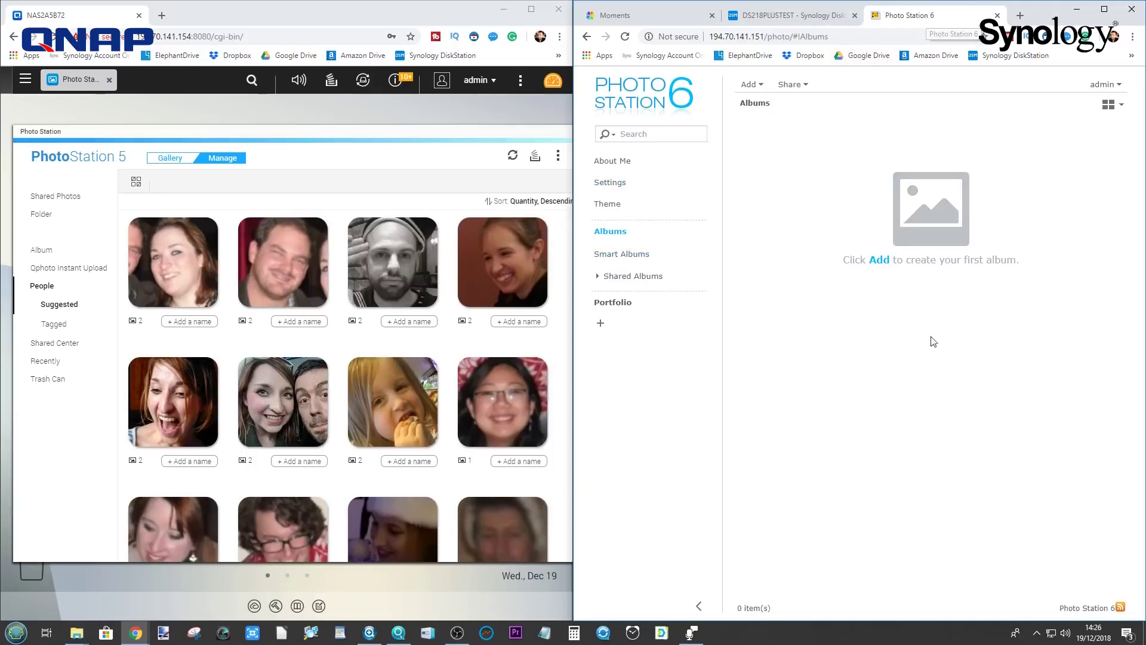
click(661, 16)
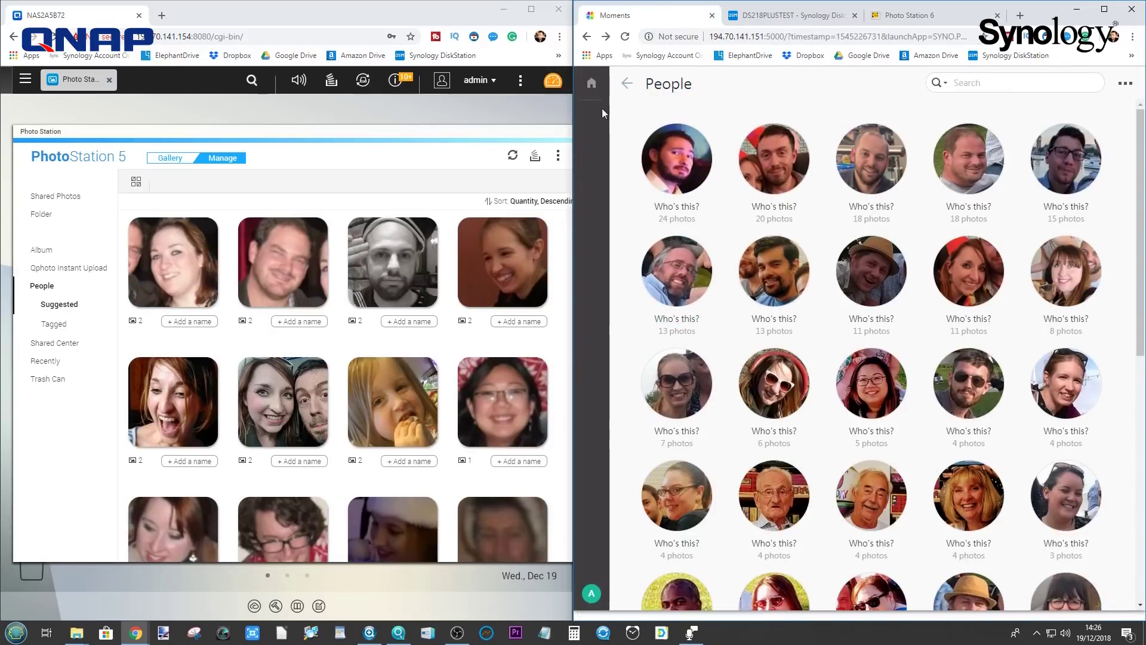
- Close and relaunch QNAP Photo Station, and open the Subjects album in Moments
drag(550, 132, 469, 146)
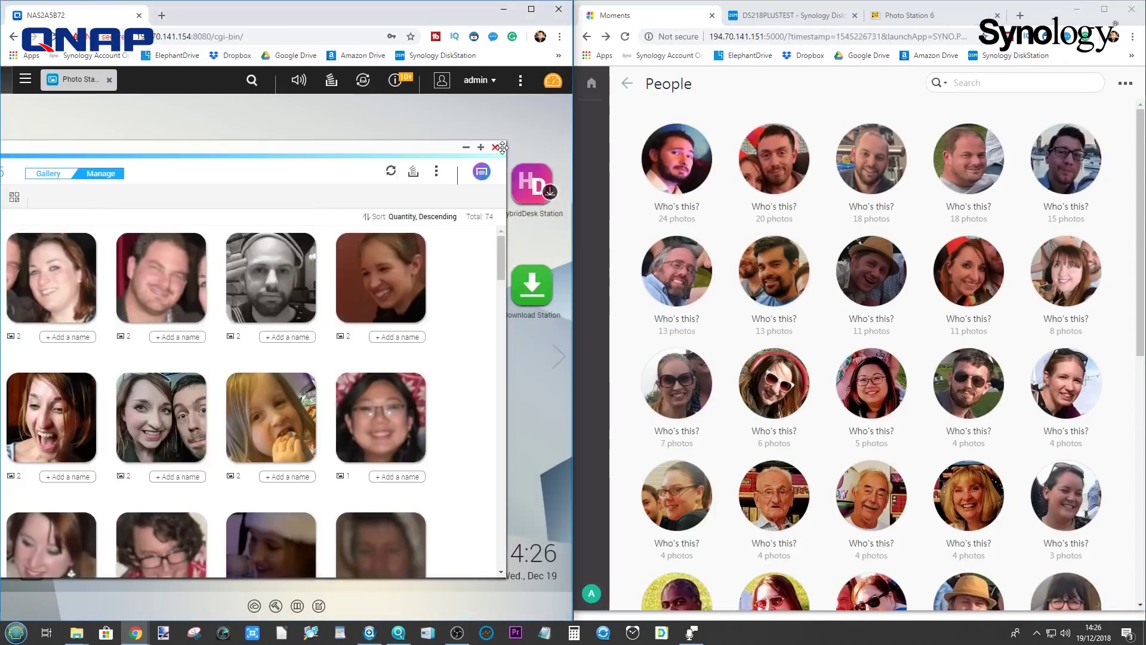
click(494, 147)
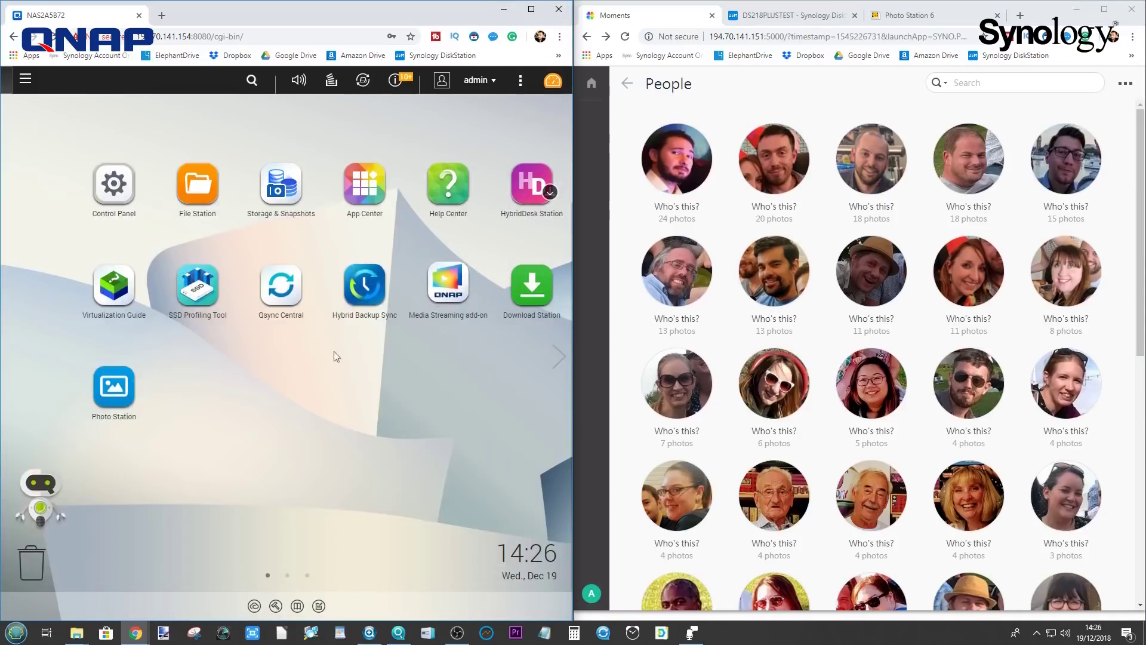
click(114, 388)
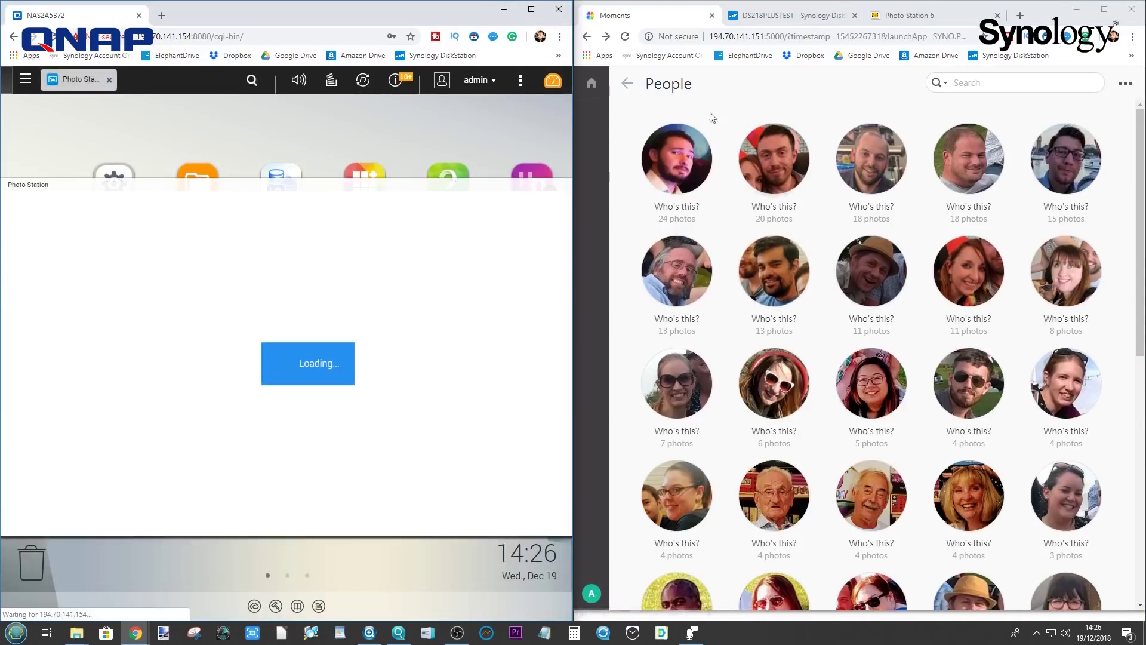
click(627, 83)
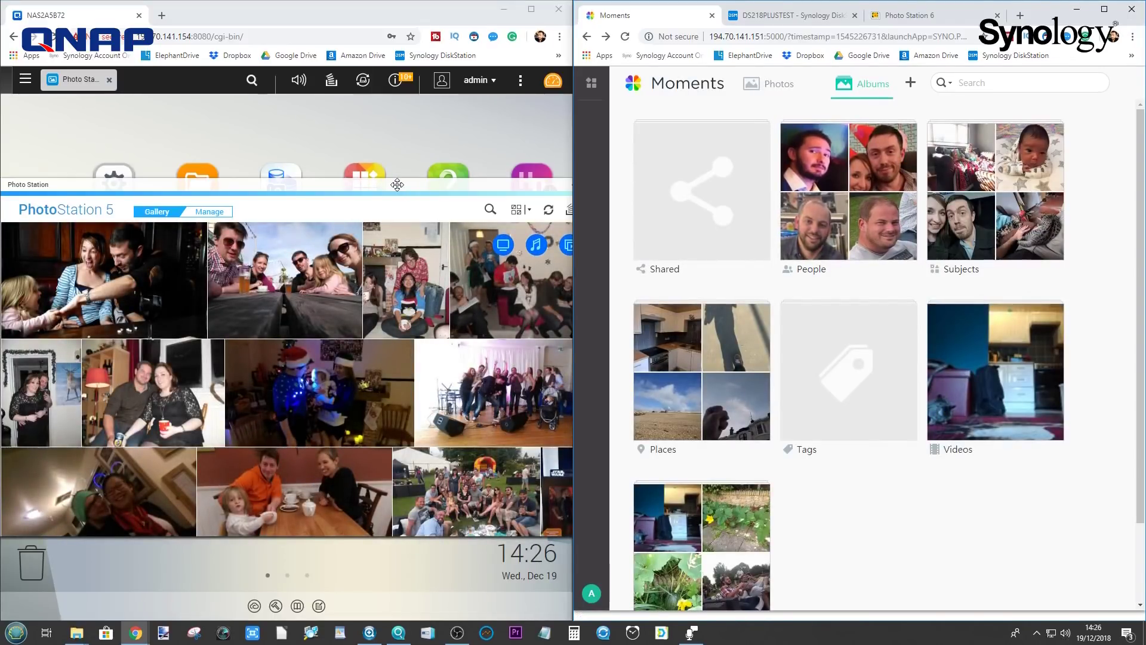
click(1034, 174)
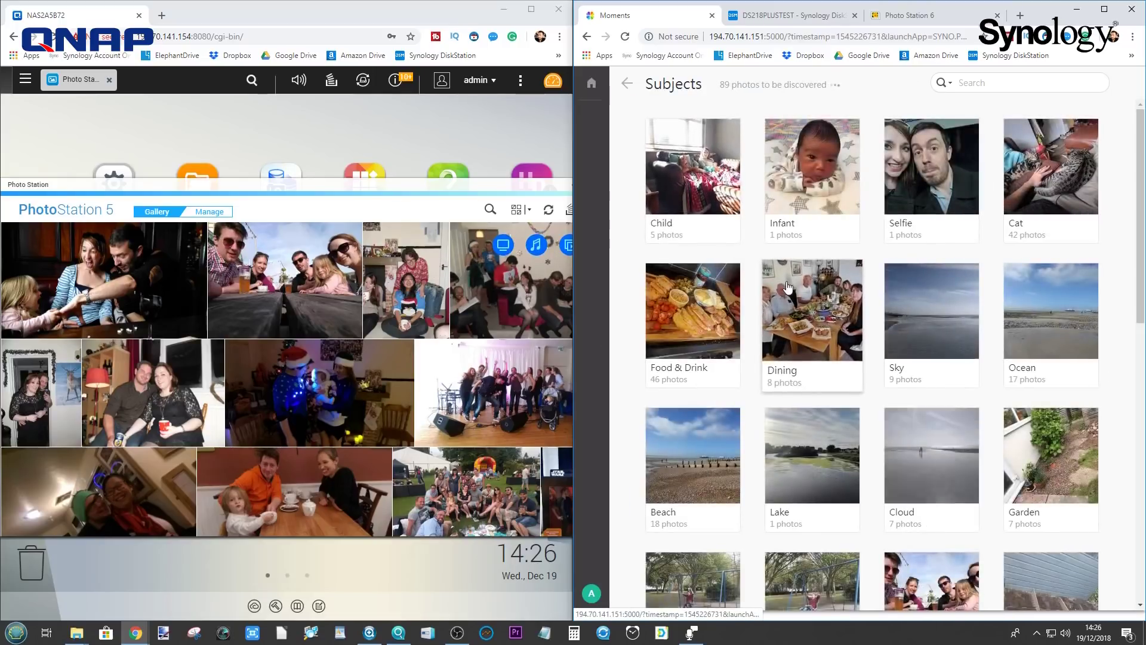
- Look through the automatically sorted categories in the Moments Subjects album
scroll(787, 307, down, 5)
scroll(787, 306, up, 5)
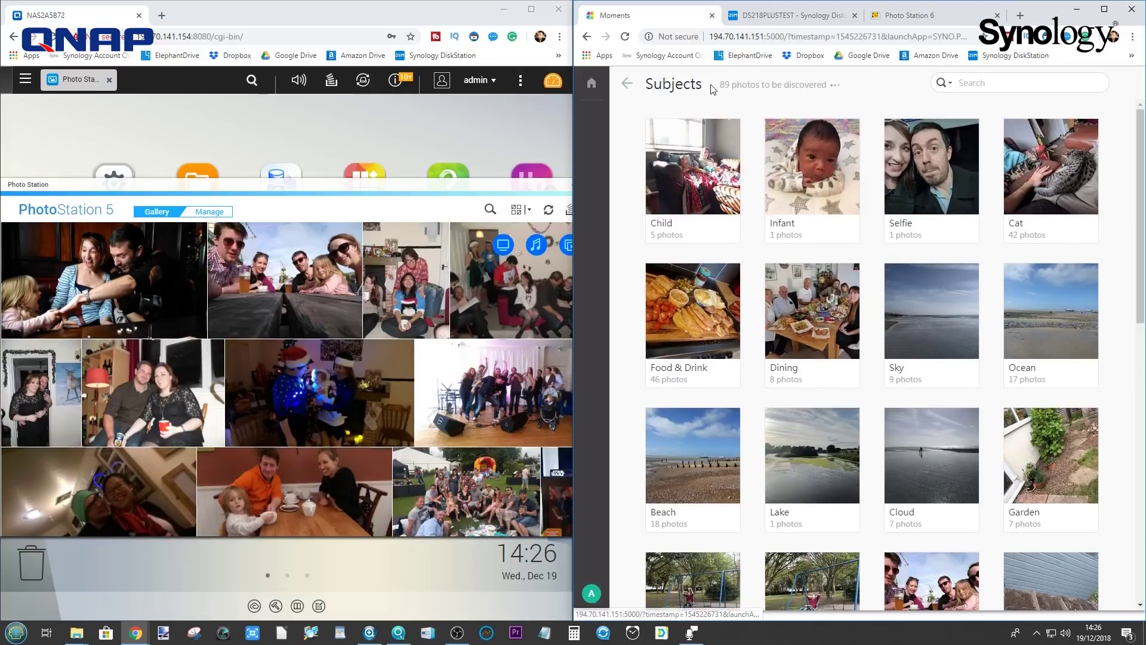
scroll(844, 243, down, 5)
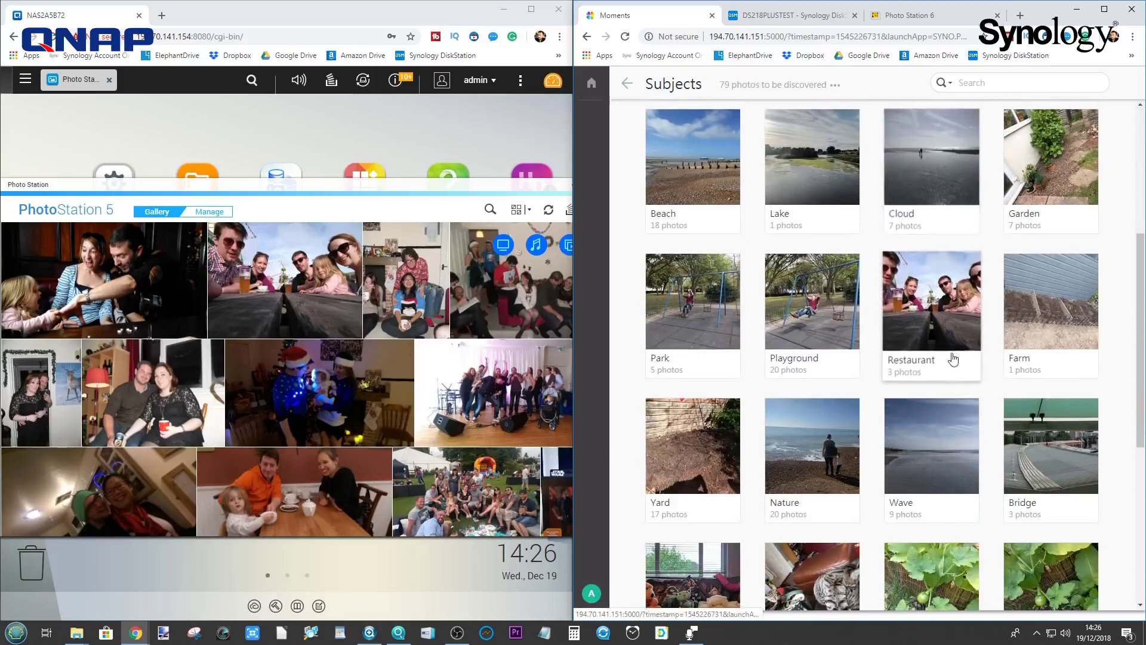
scroll(952, 370, down, 6)
scroll(948, 382, up, 5)
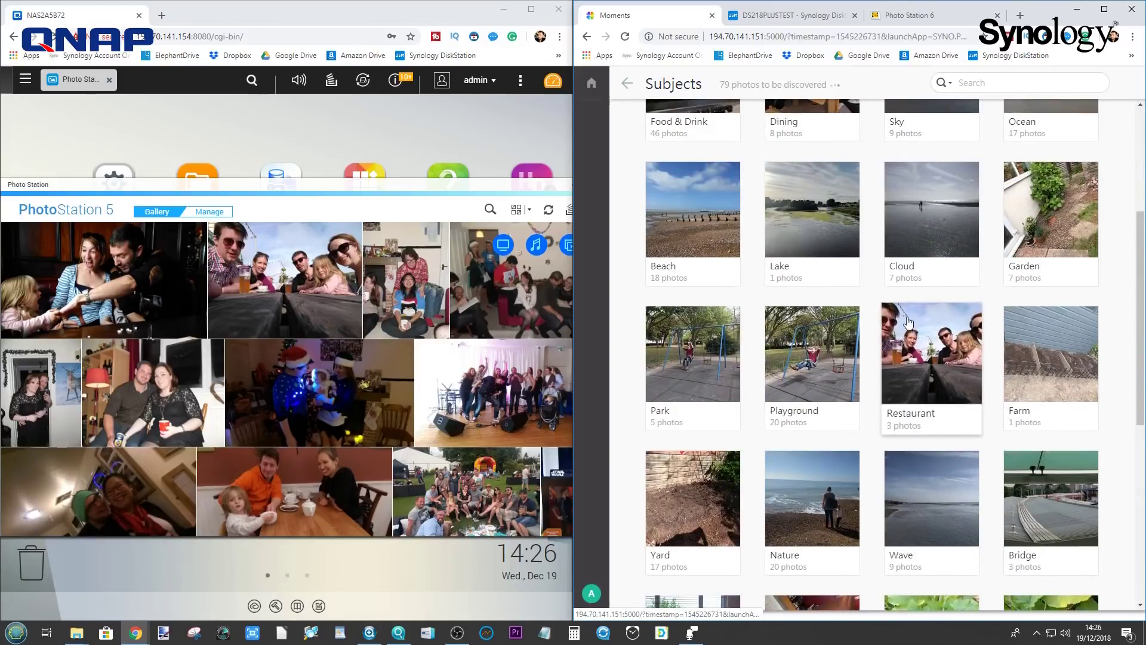
- Reposition the QNAP Photo Station window on its desktop, and return Moments to the albums overview
drag(369, 187, 477, 169)
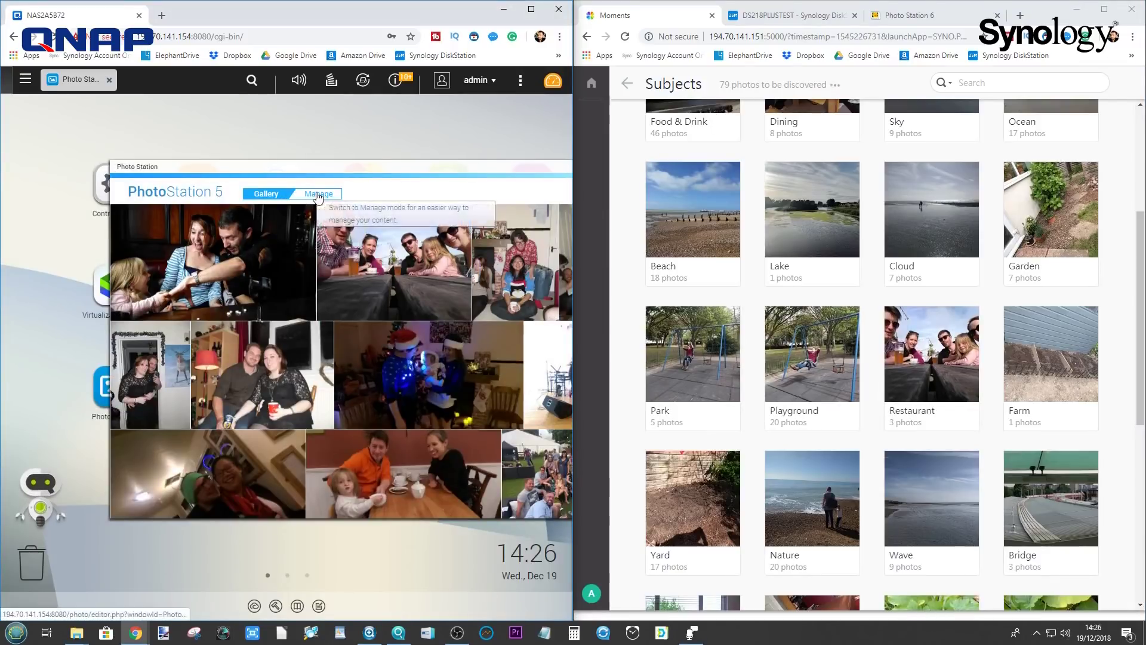
drag(370, 169, 317, 169)
scroll(901, 333, up, 3)
click(626, 83)
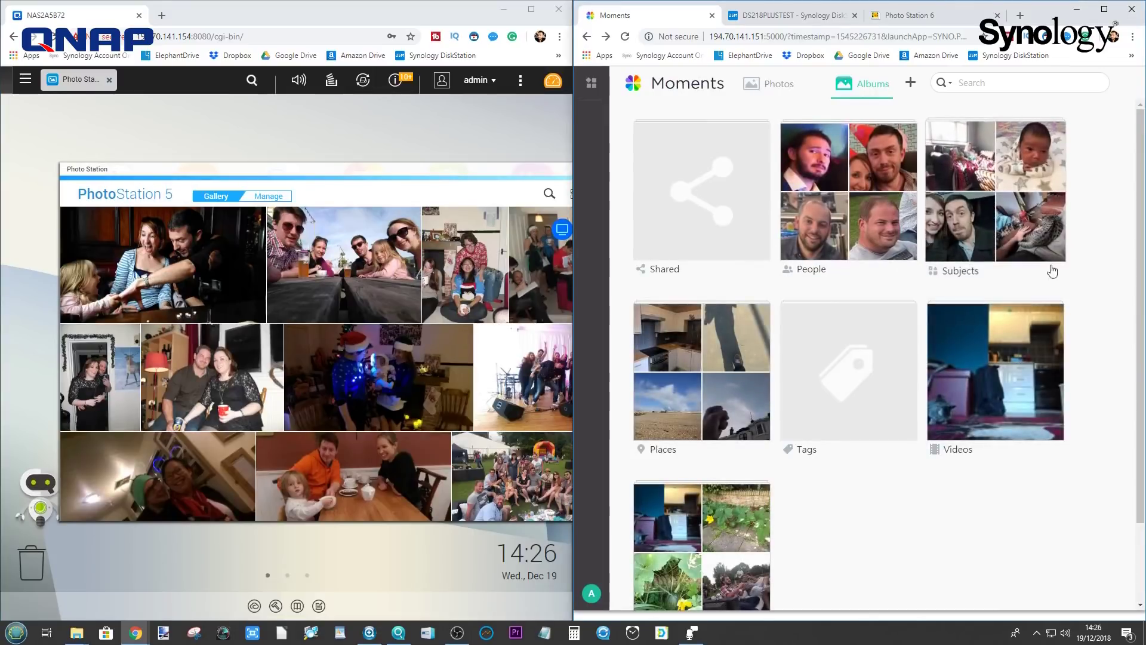
- Open the Places album in Moments and look through all its United Kingdom location groups
scroll(869, 344, down, 1)
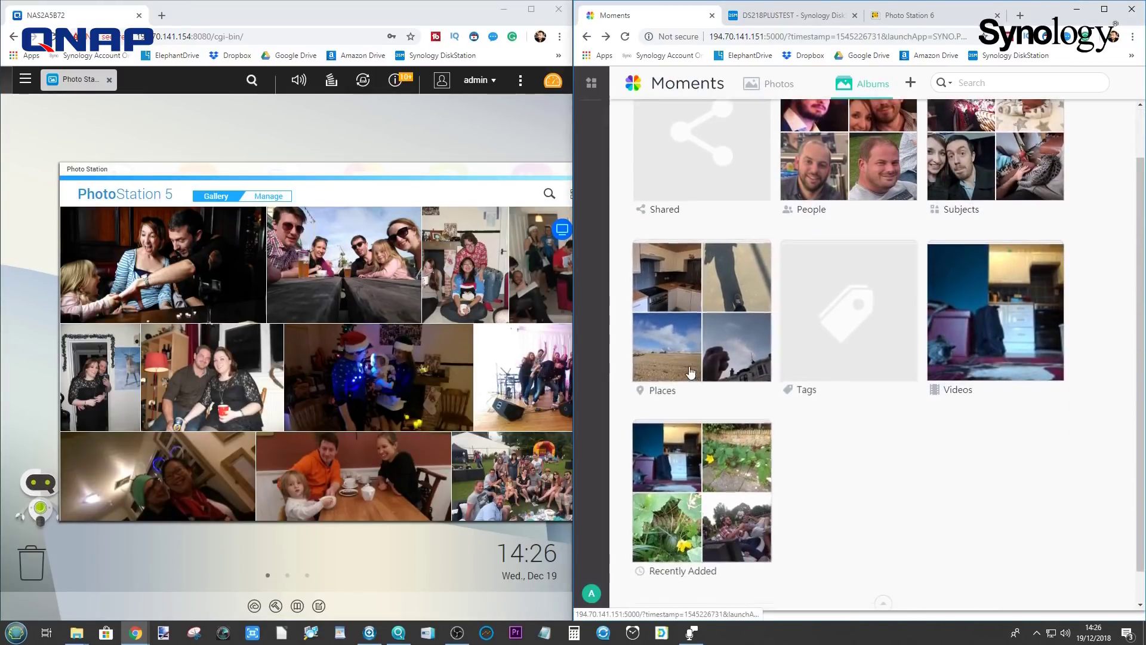
click(705, 334)
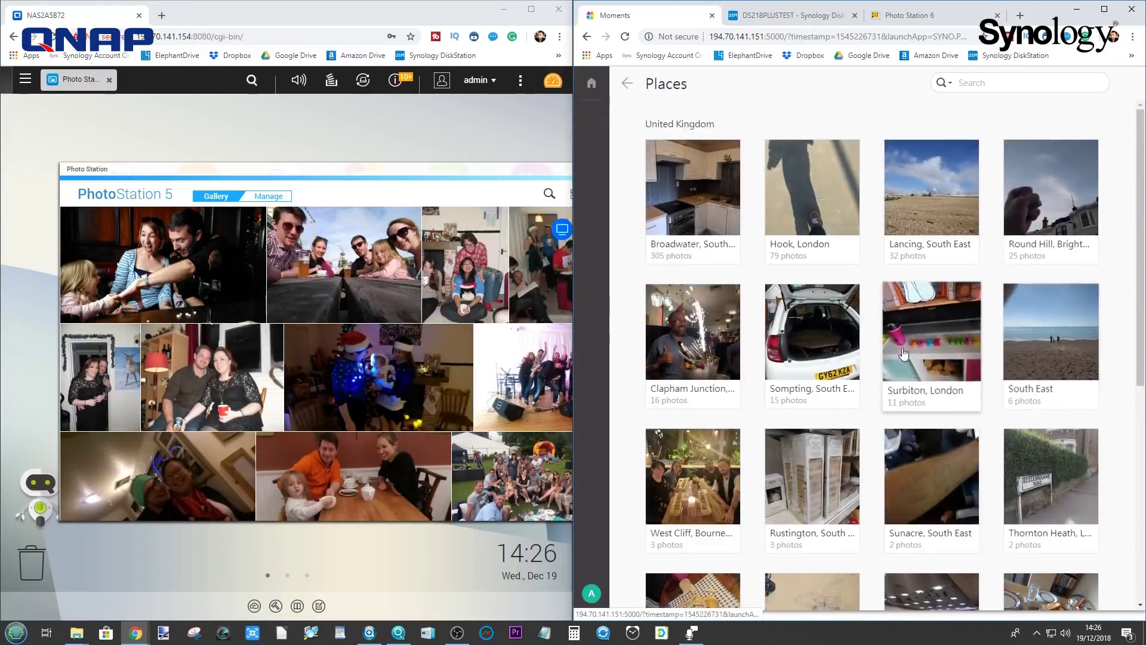
scroll(955, 340, down, 4)
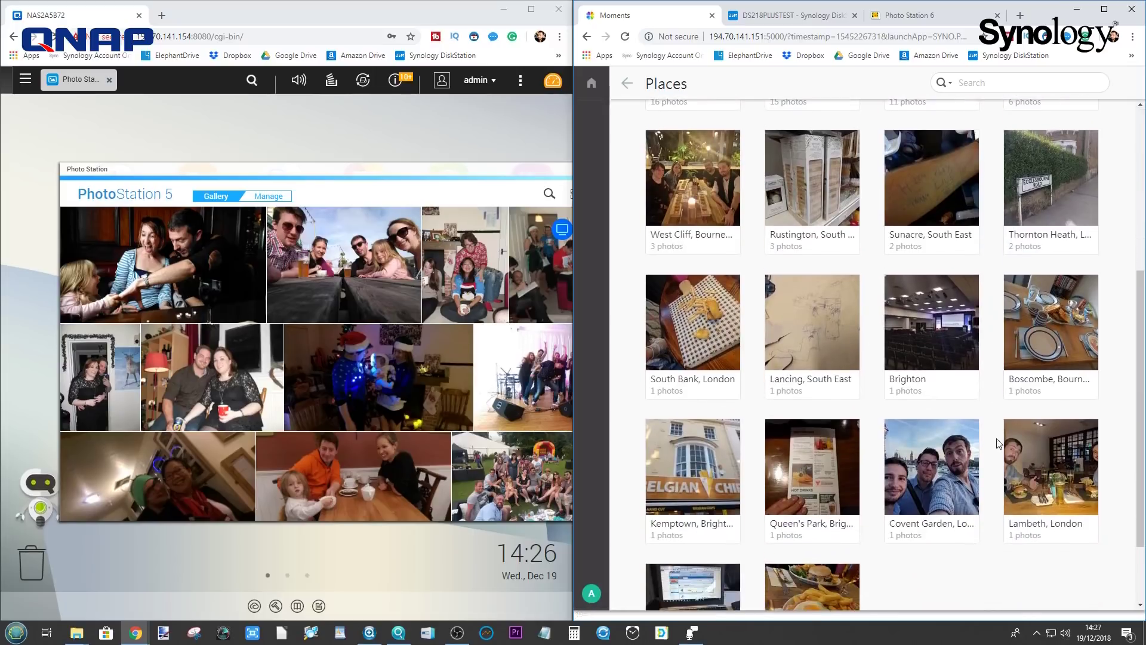
scroll(991, 442, down, 3)
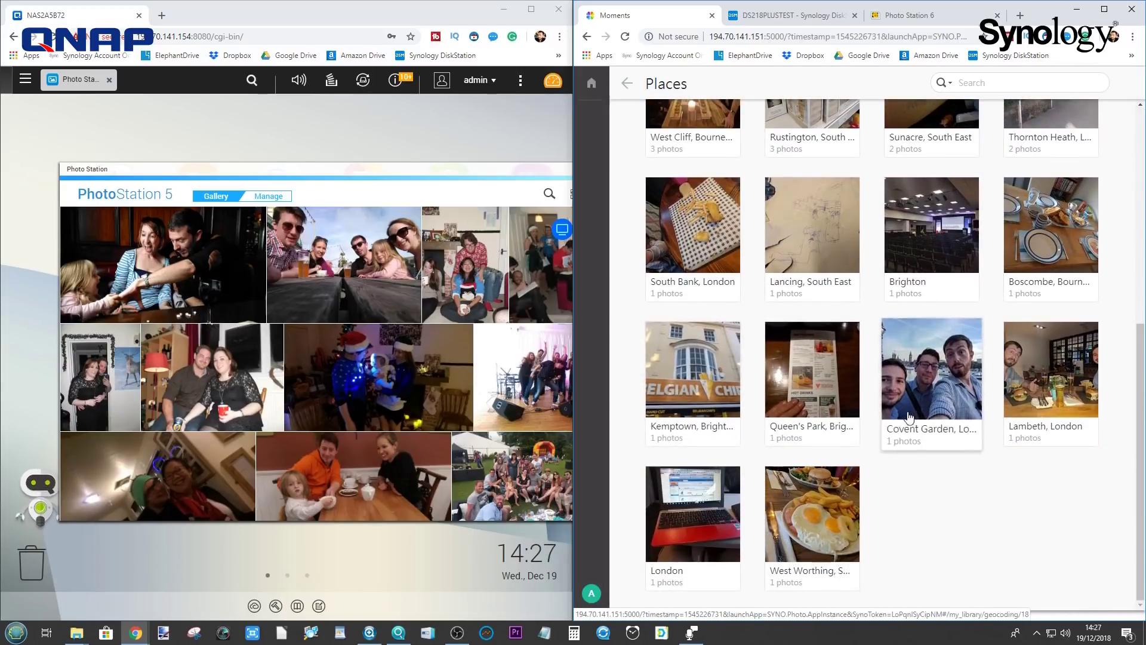
- Open the Belgian Chips photo from the Kemptown location group and examine the extra options offered for it
click(714, 397)
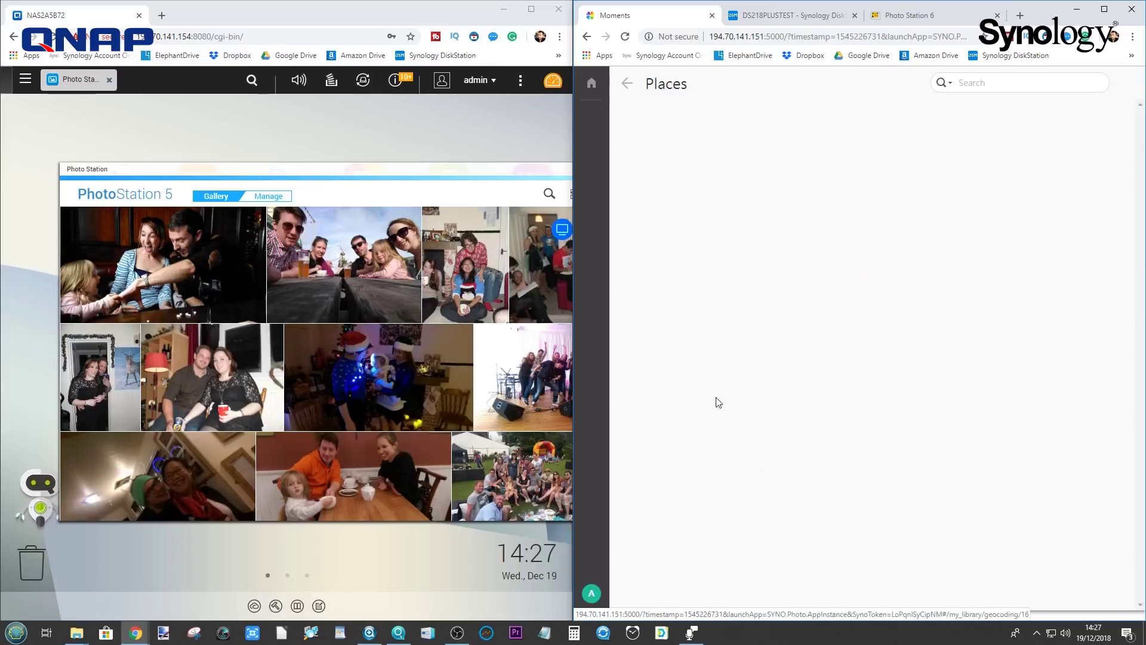
click(740, 178)
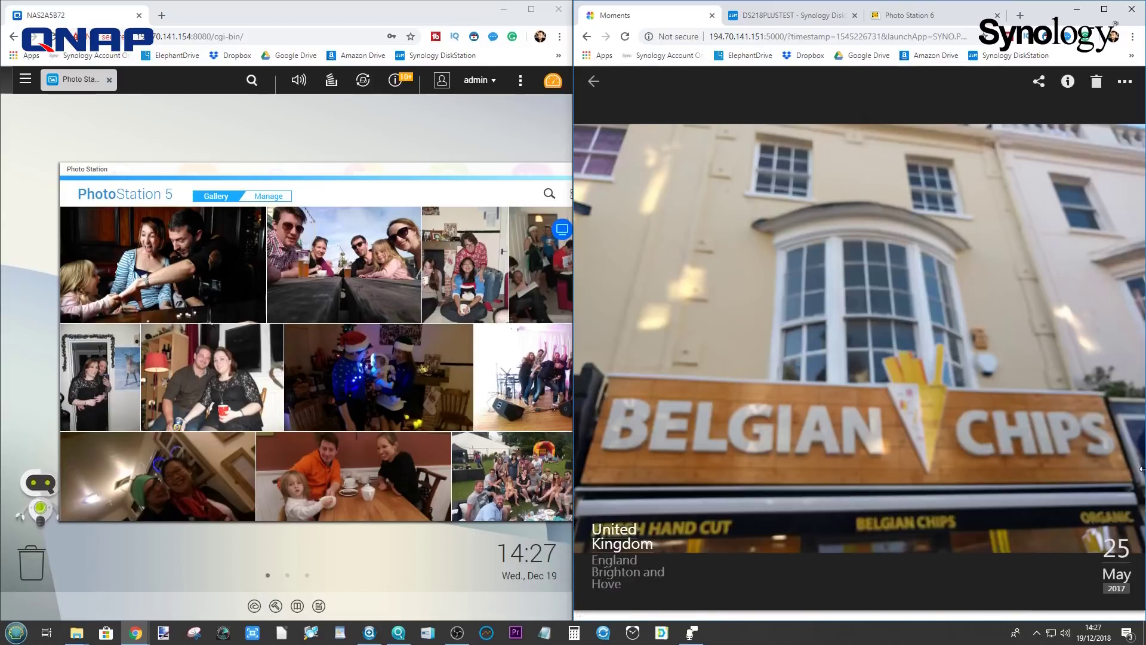
click(1124, 83)
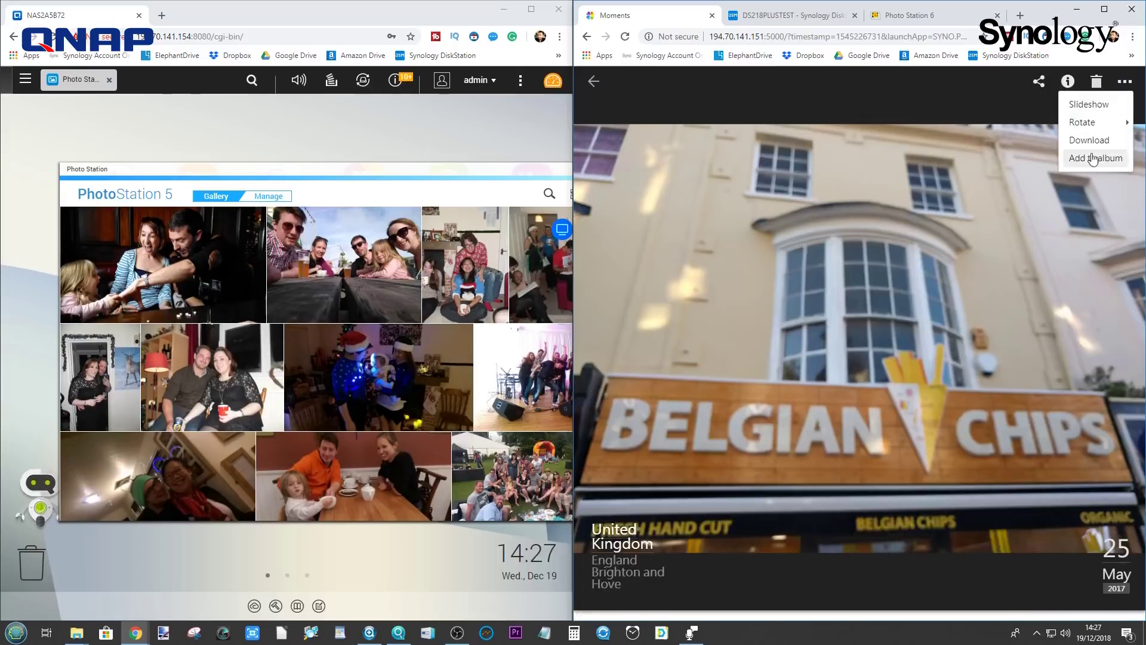
click(1085, 106)
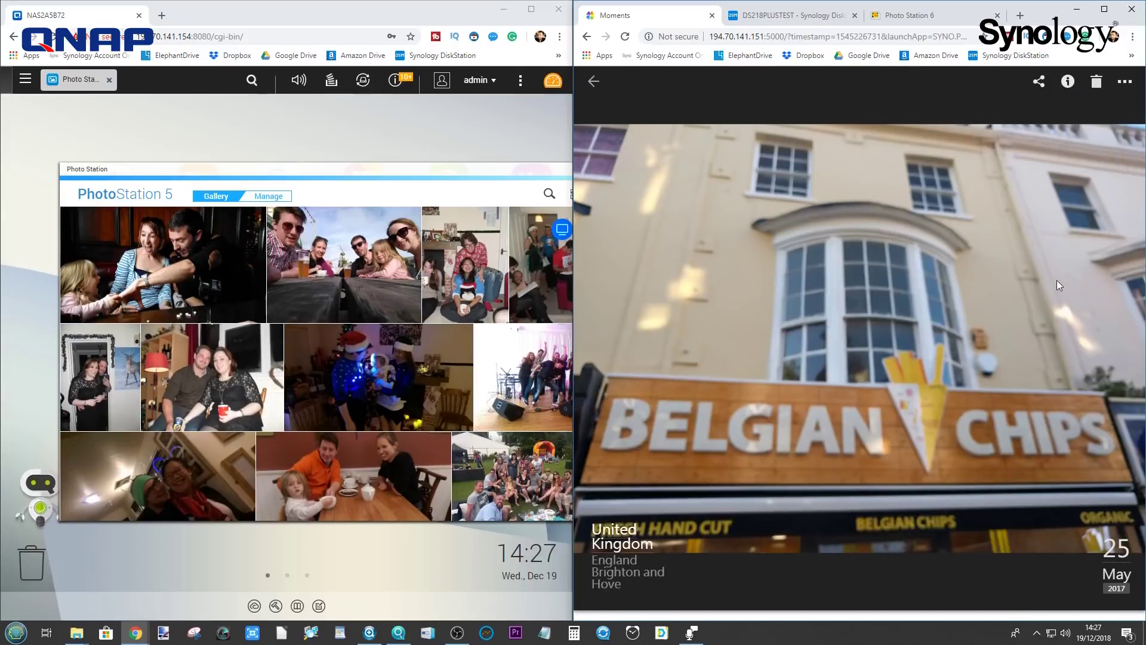
right_click(860, 322)
click(1020, 401)
- Leave the Belgian Chips photo and go back through Places to the Moments albums overview
click(593, 81)
click(619, 82)
scroll(940, 413, up, 5)
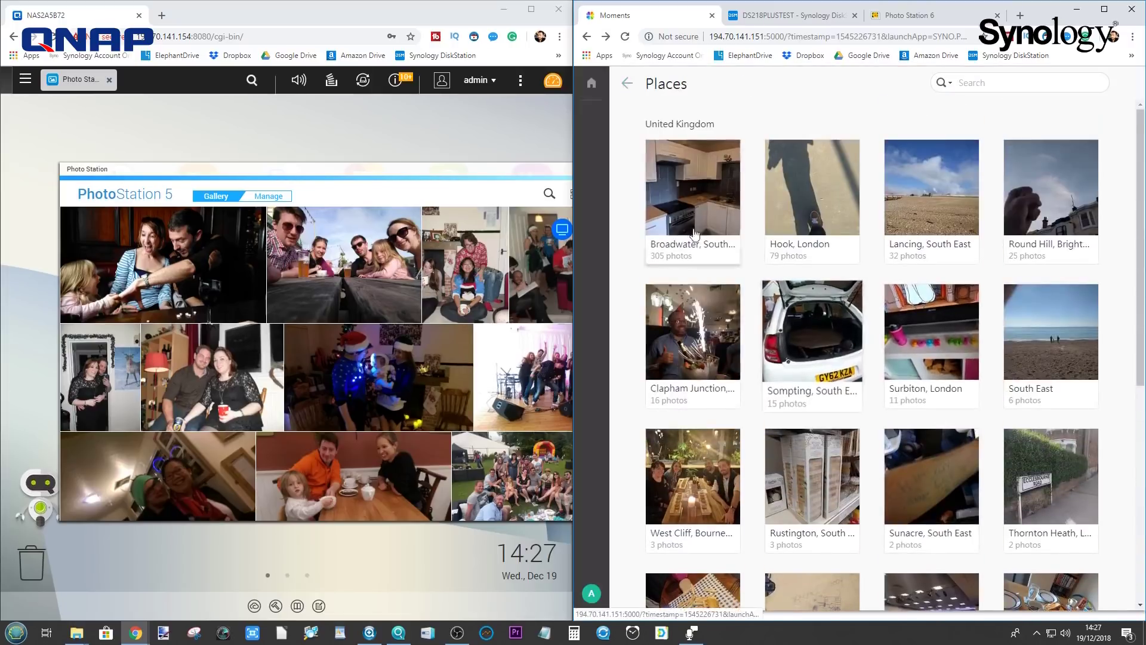
click(627, 83)
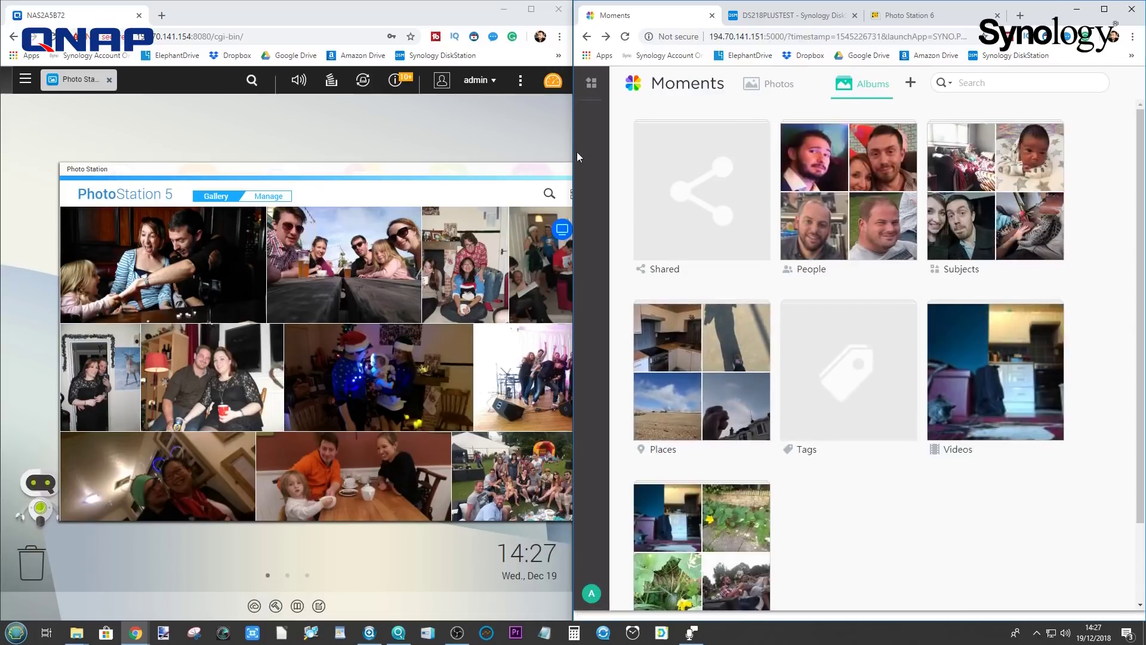
- Widen the QNAP browser window, switch Photo Station to Manage mode, and browse the Shared Photos list
drag(575, 153, 789, 153)
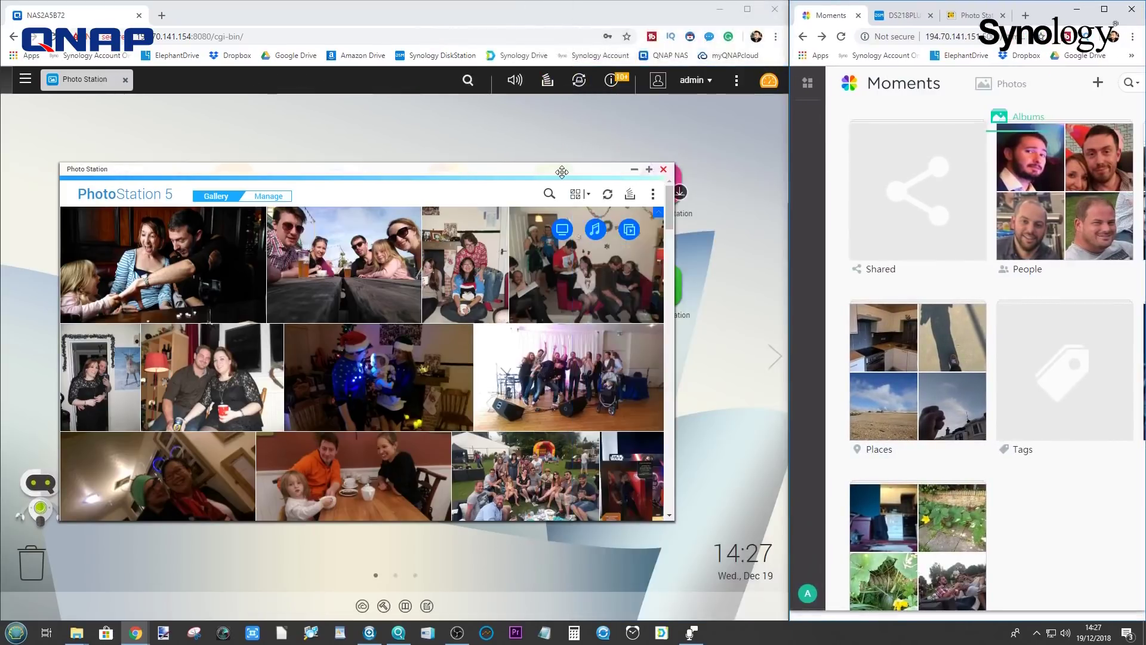
click(276, 174)
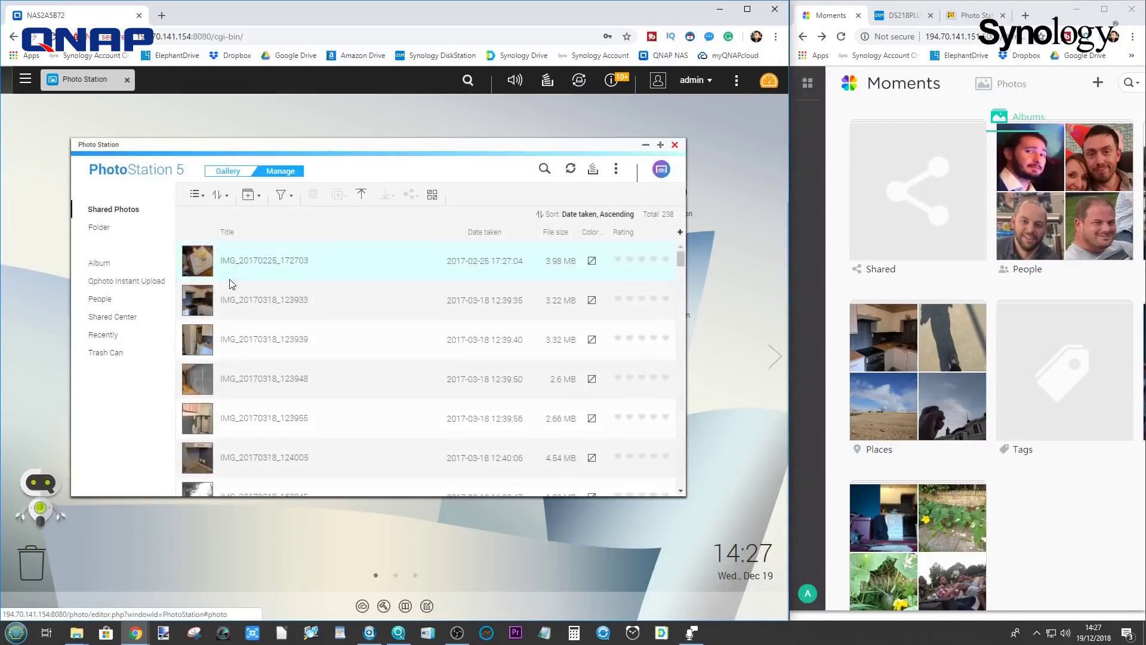
scroll(245, 323, down, 10)
scroll(262, 336, up, 8)
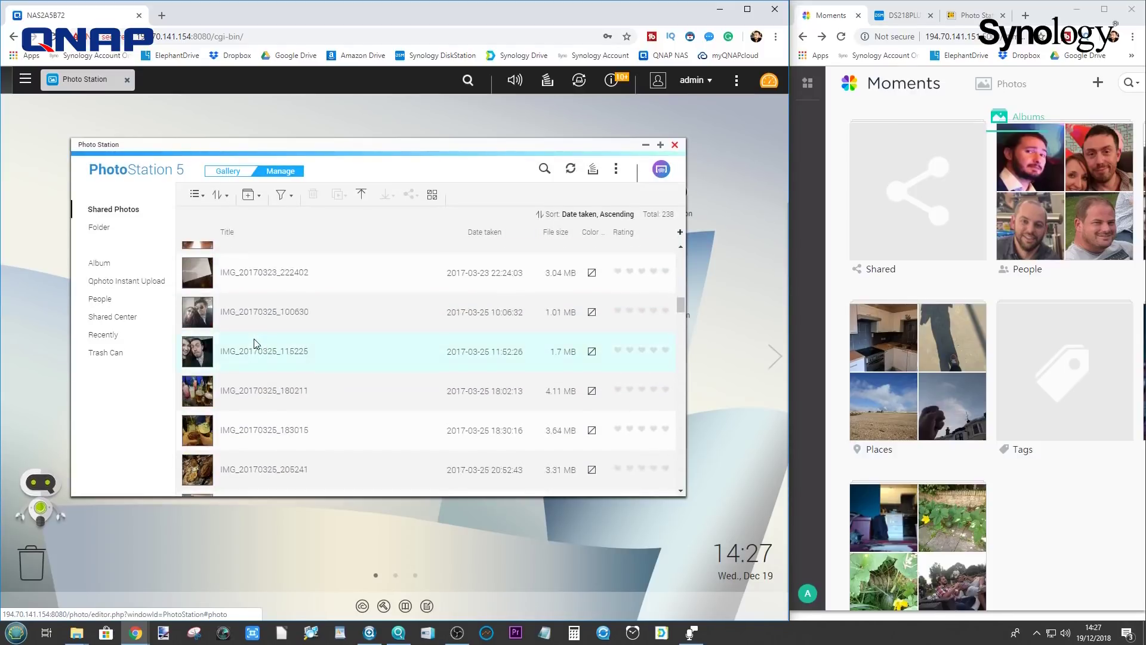
scroll(251, 349, down, 3)
scroll(246, 357, down, 5)
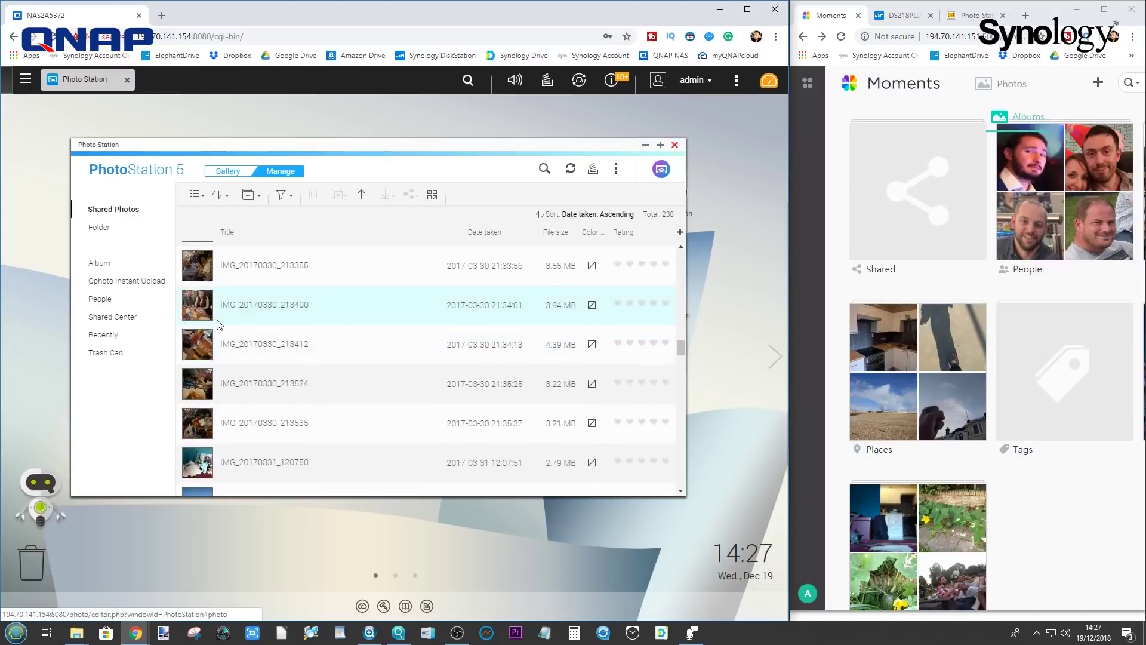
- Open IMG_20170330_213412 in an enlarged Photo Station window and turn on people recognition for it
double_click(242, 342)
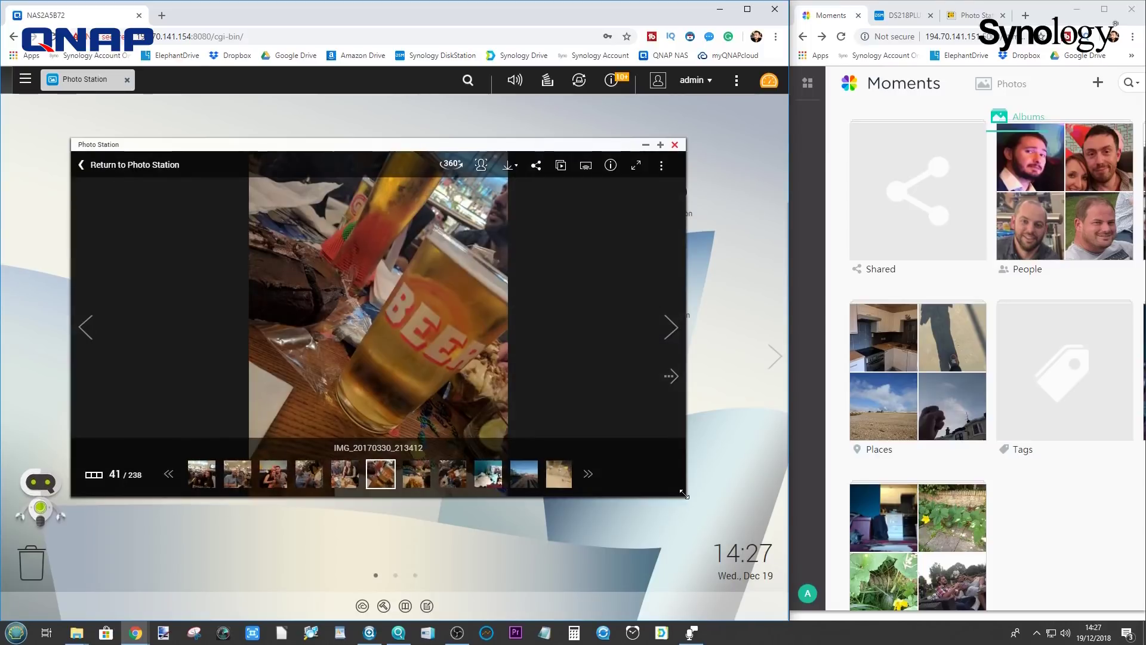
drag(686, 496, 760, 580)
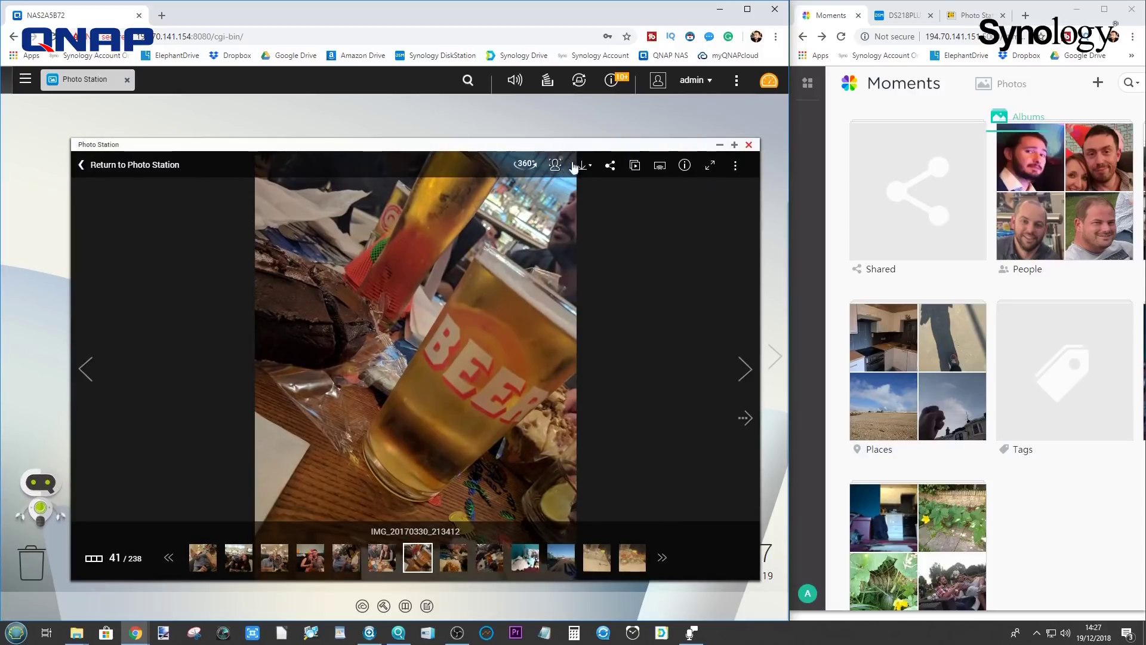
click(555, 168)
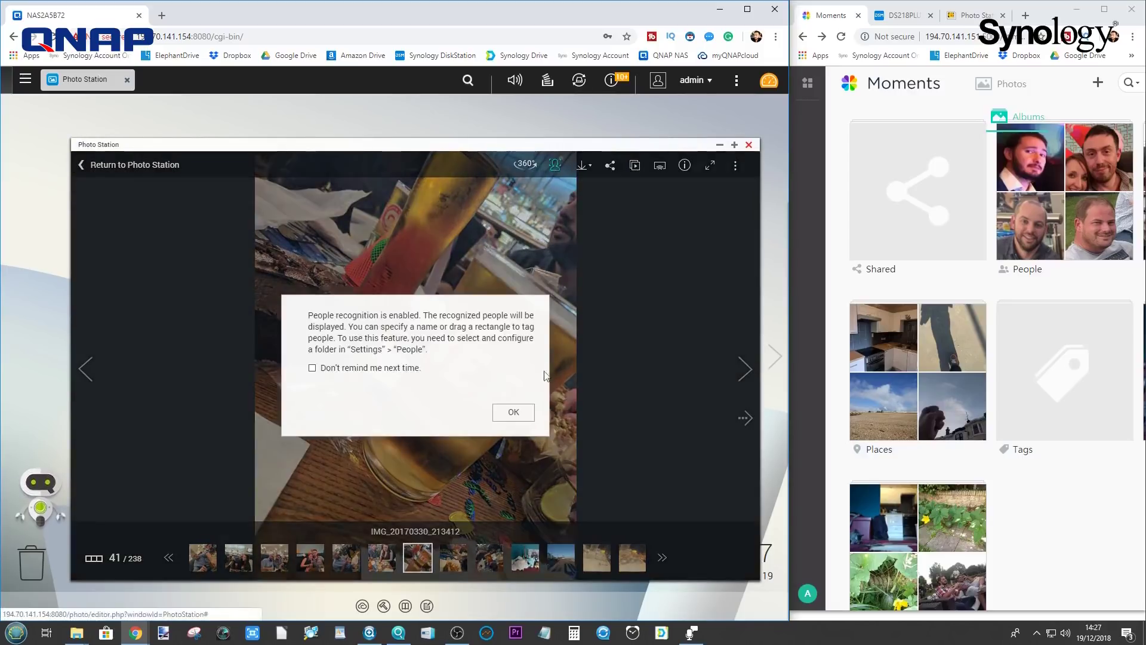
click(515, 412)
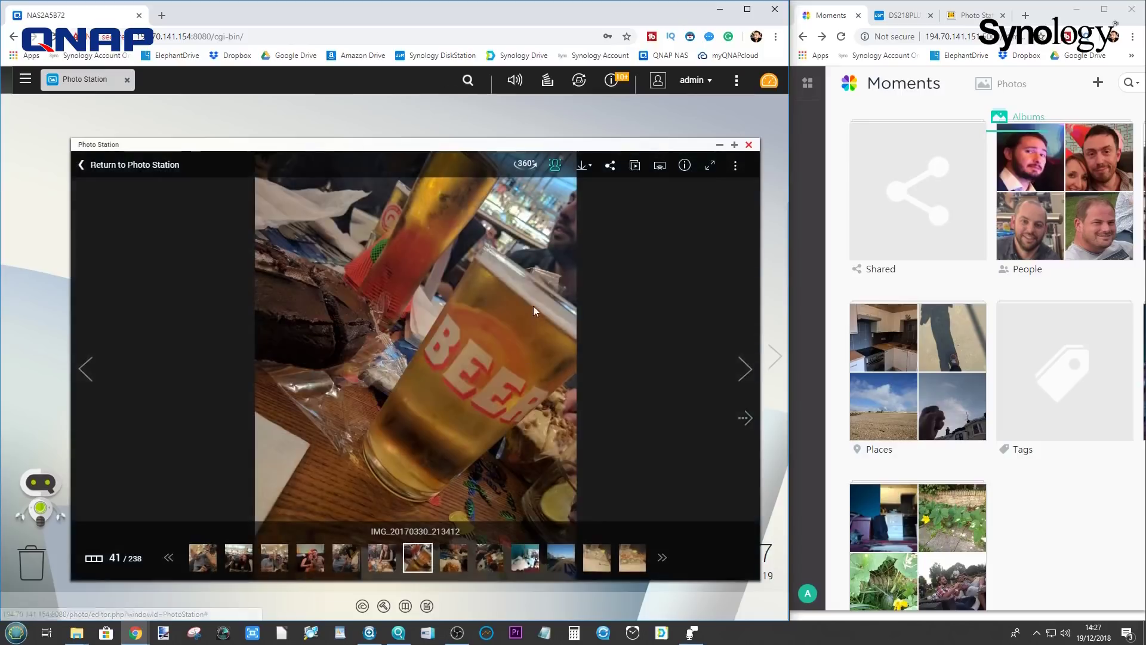
- Tag the unknown face behind the beer glass with the person's first name
click(572, 194)
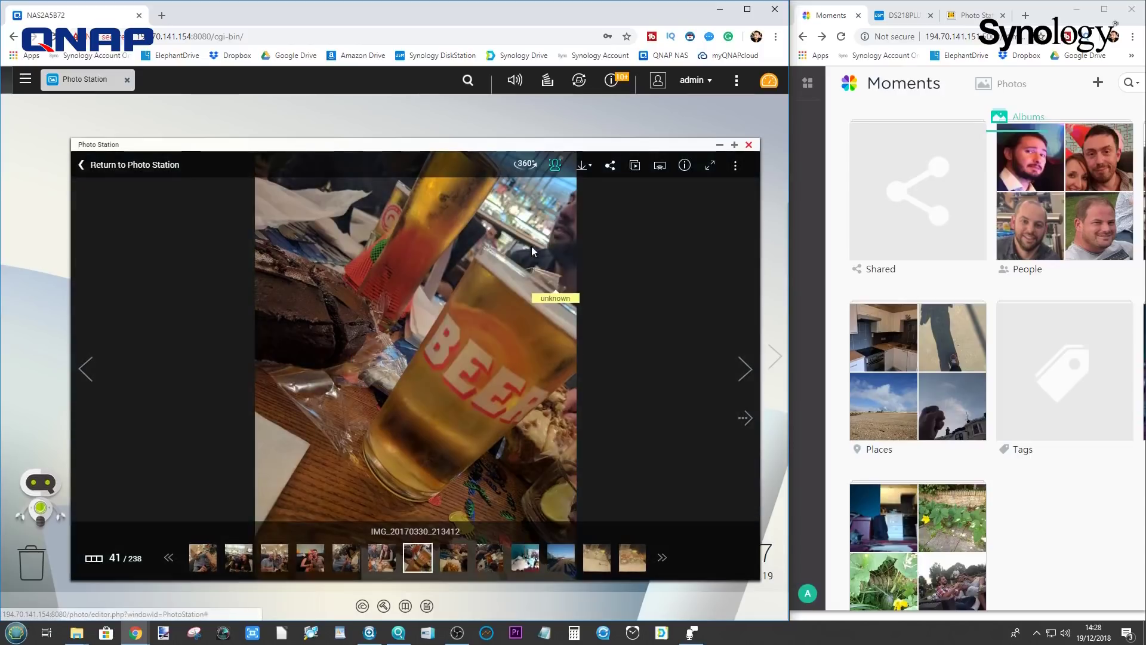
click(557, 298)
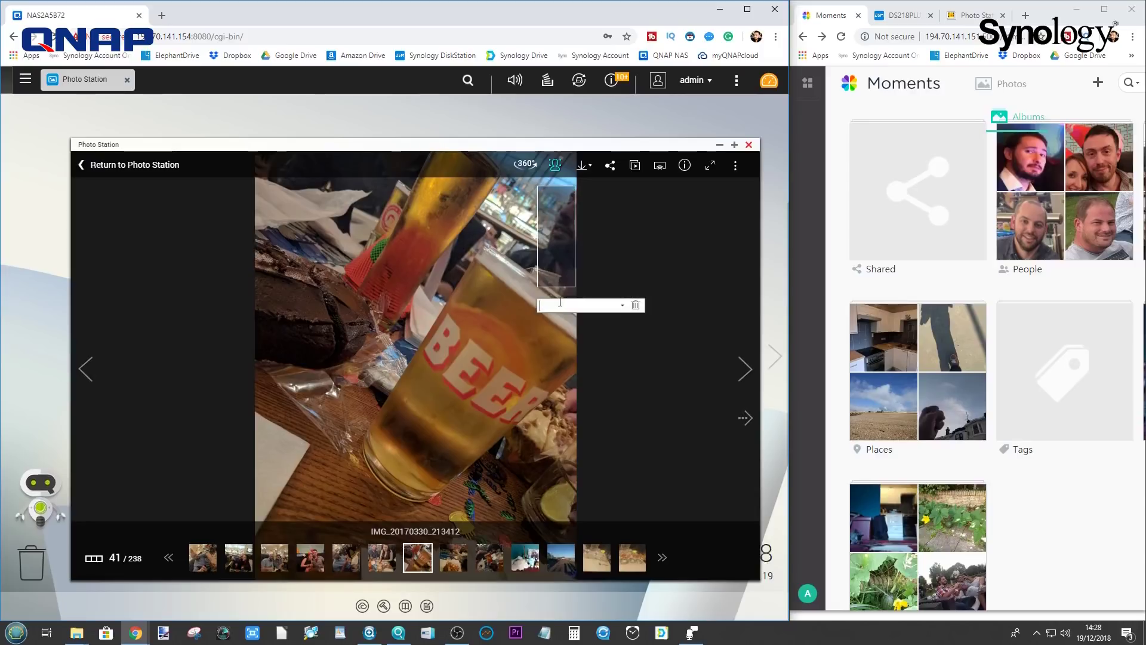
text(nIC)
key(BackSpace)
key(BackSpace)
key(BackSpace)
text(NI)
key(Return)
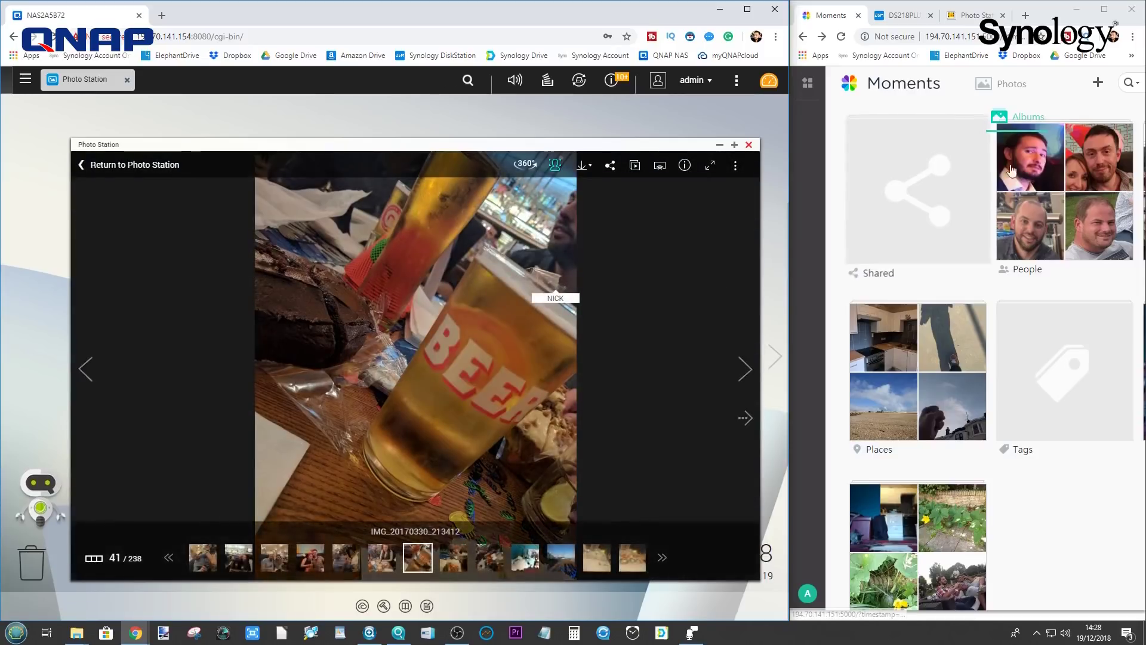
- Show the sharing options for the QNAP photo, and open the Broadwater, South East location in Moments
click(611, 166)
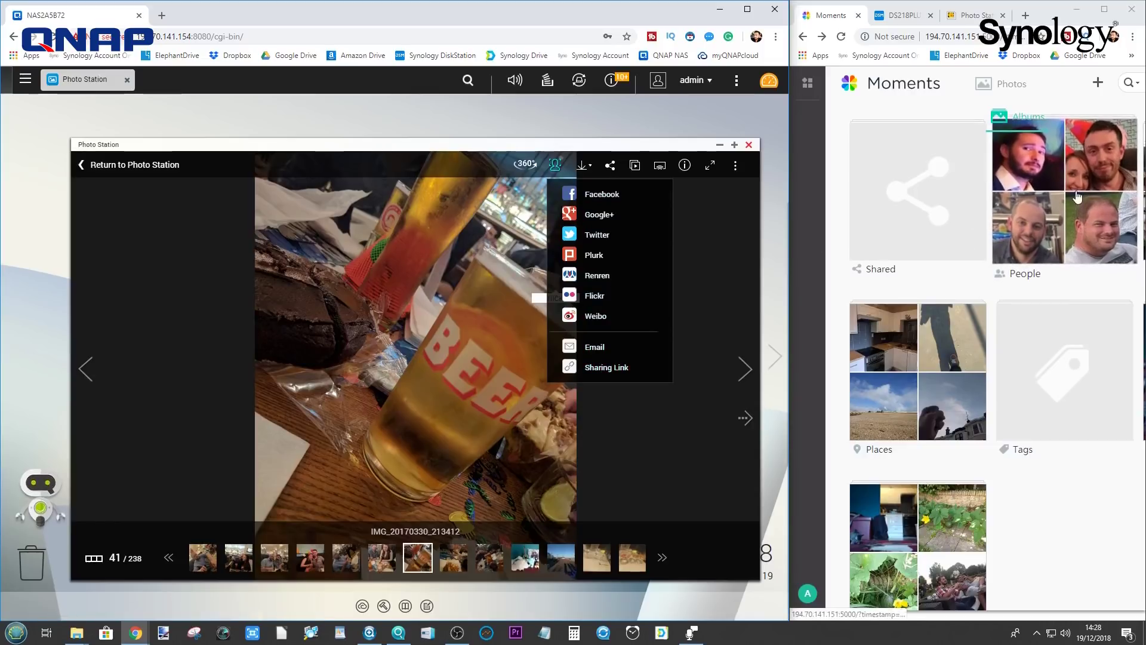
click(920, 371)
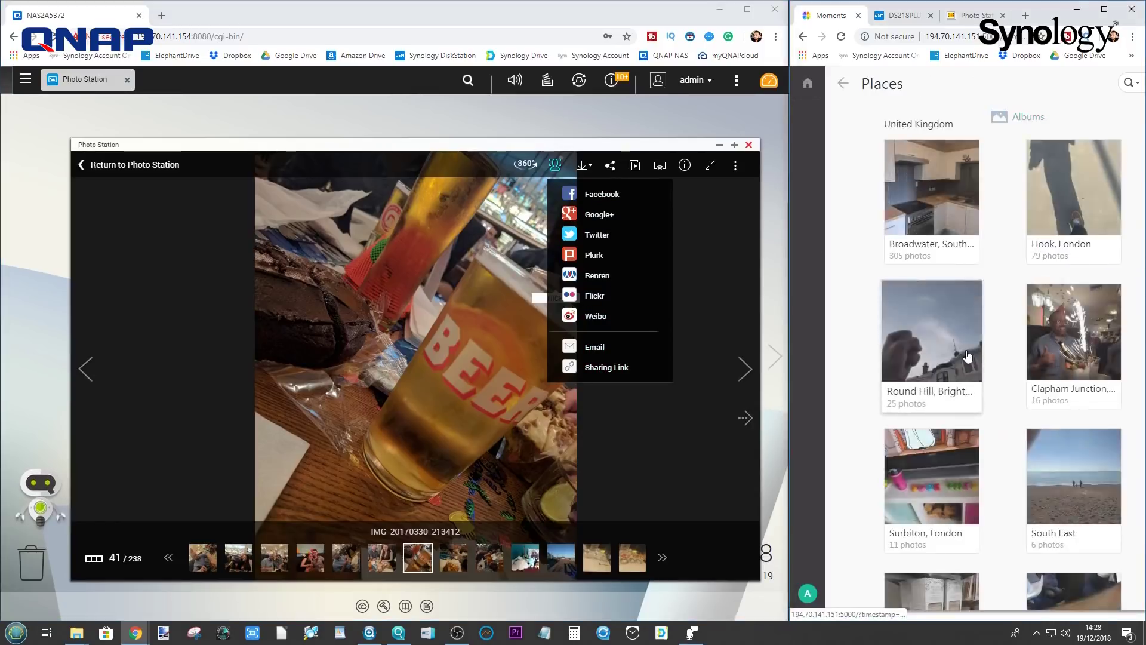
click(933, 187)
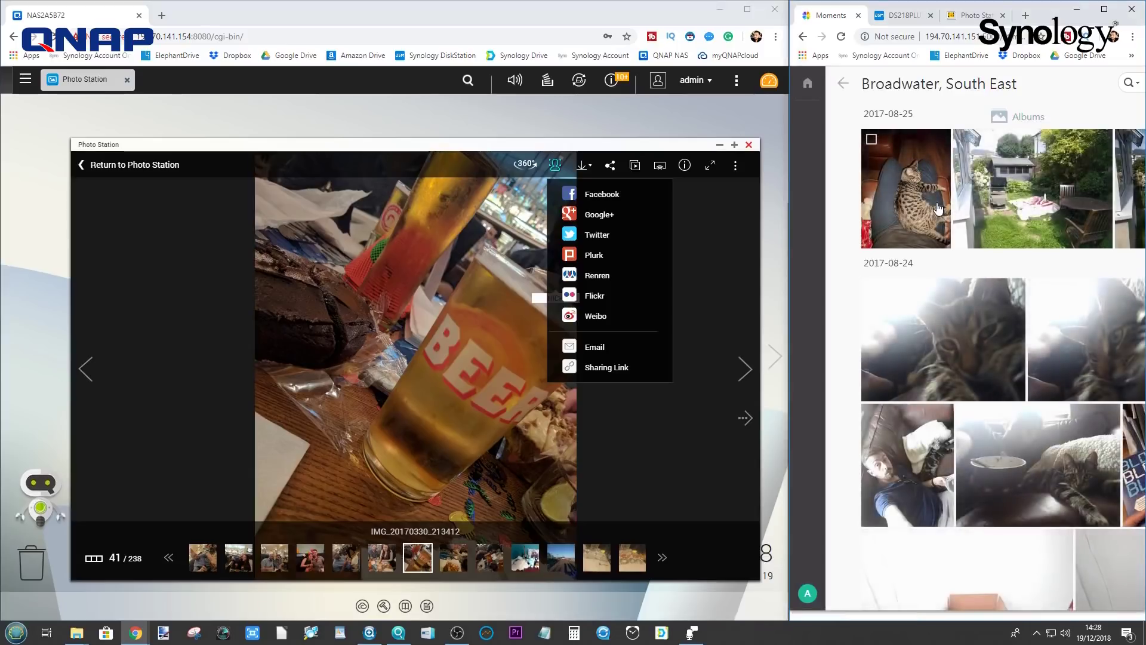
- Open the garden photo from 2017-08-25 in Moments, check its extra options, and open its Share settings
click(920, 200)
right_click(987, 284)
key(Escape)
click(1125, 81)
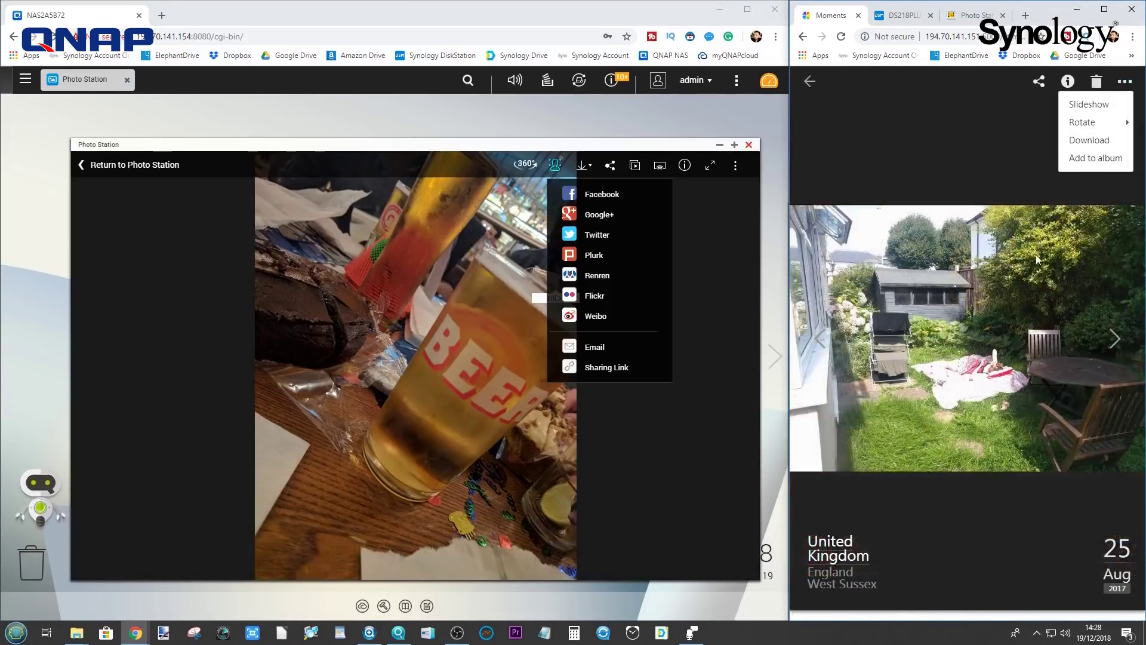
click(1063, 192)
click(1039, 82)
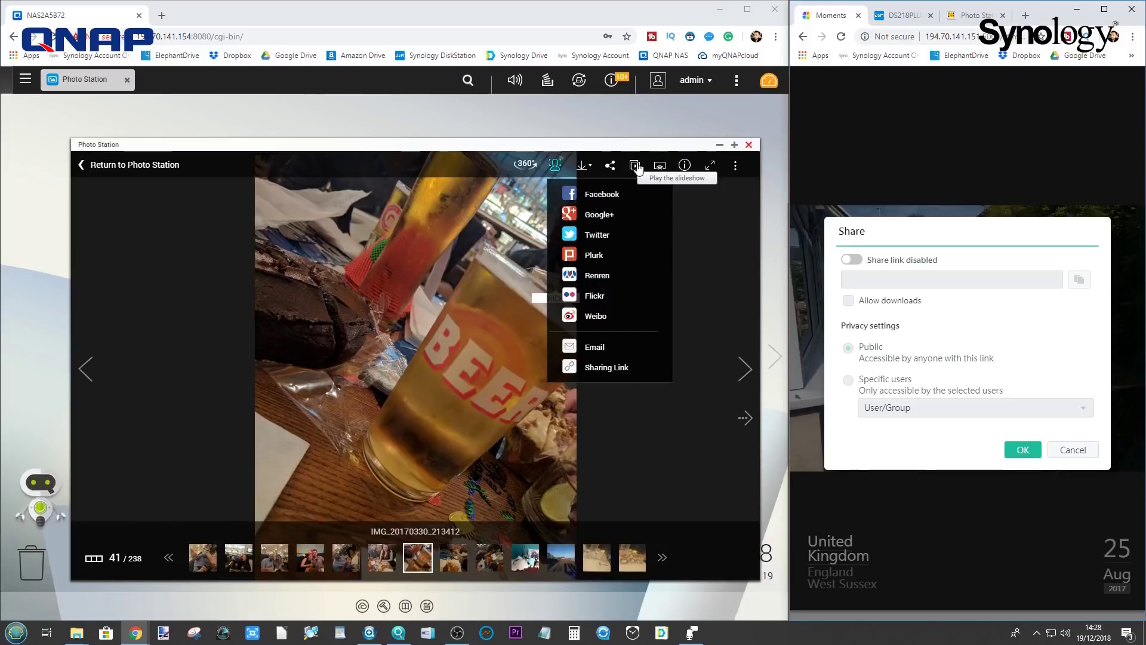
- Check the network media player and miscellaneous options for the QNAP photo, and cancel sharing in Moments
mouse_move(661, 169)
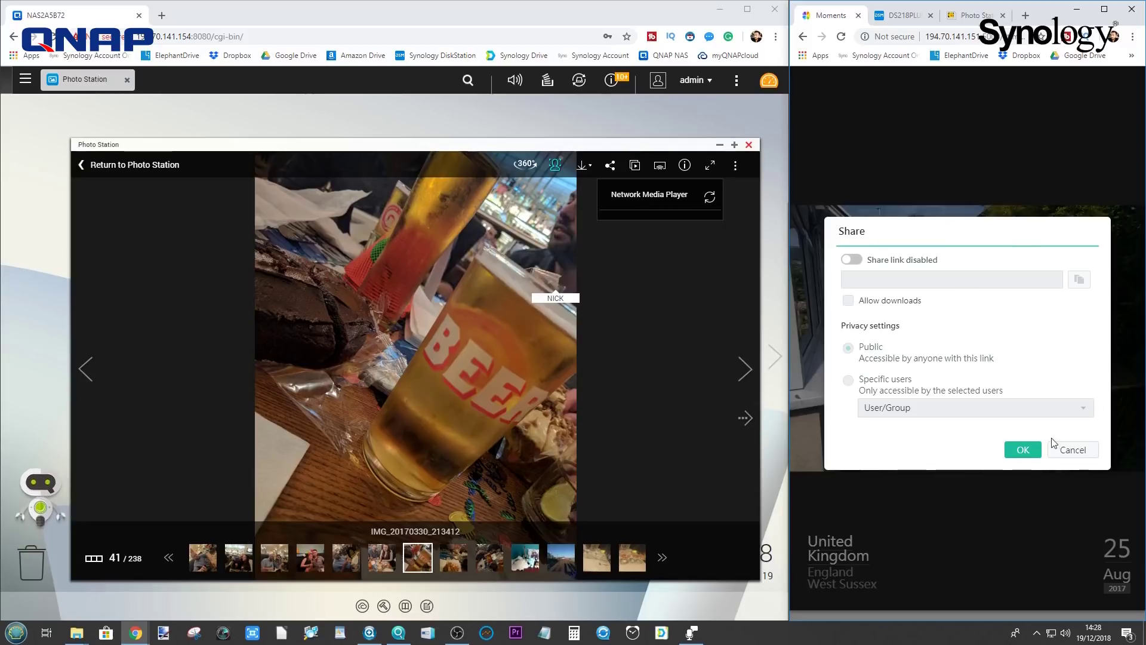
click(1065, 452)
click(738, 167)
click(740, 168)
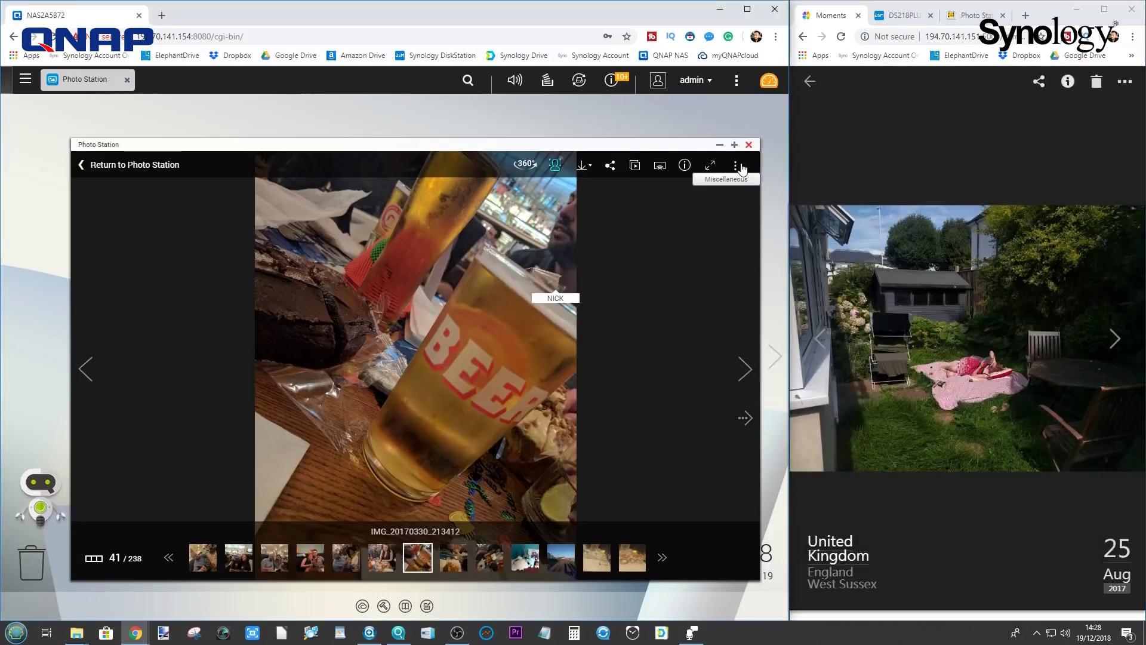
- Leave the garden photo and go back through Broadwater and Places to the Moments albums overview
click(817, 81)
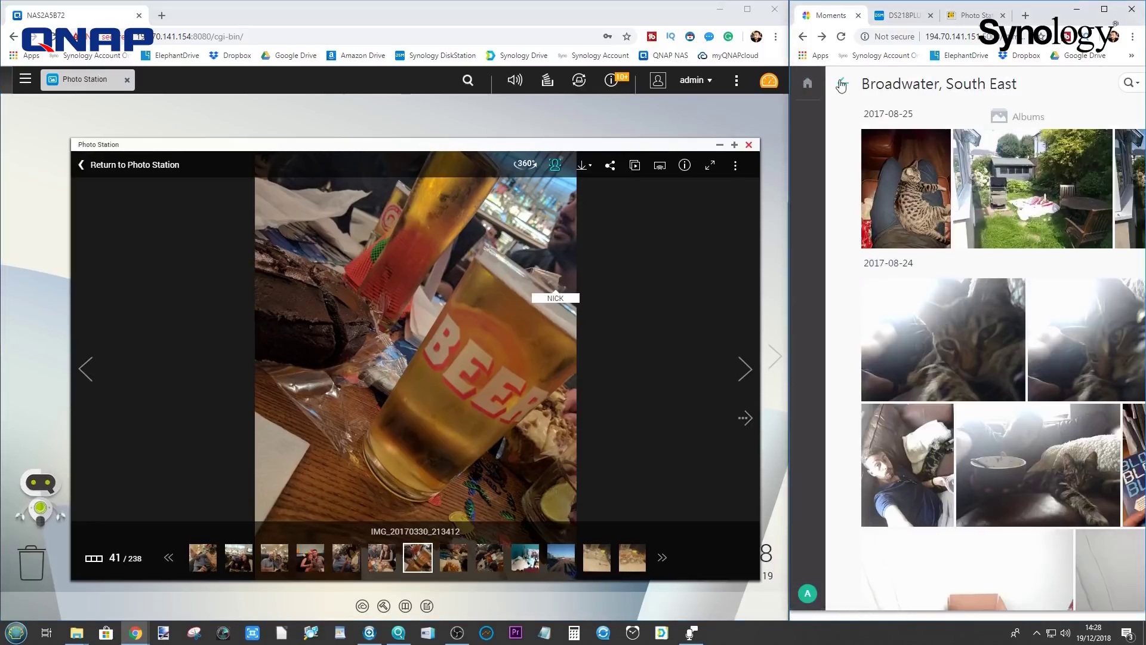
click(841, 85)
click(842, 84)
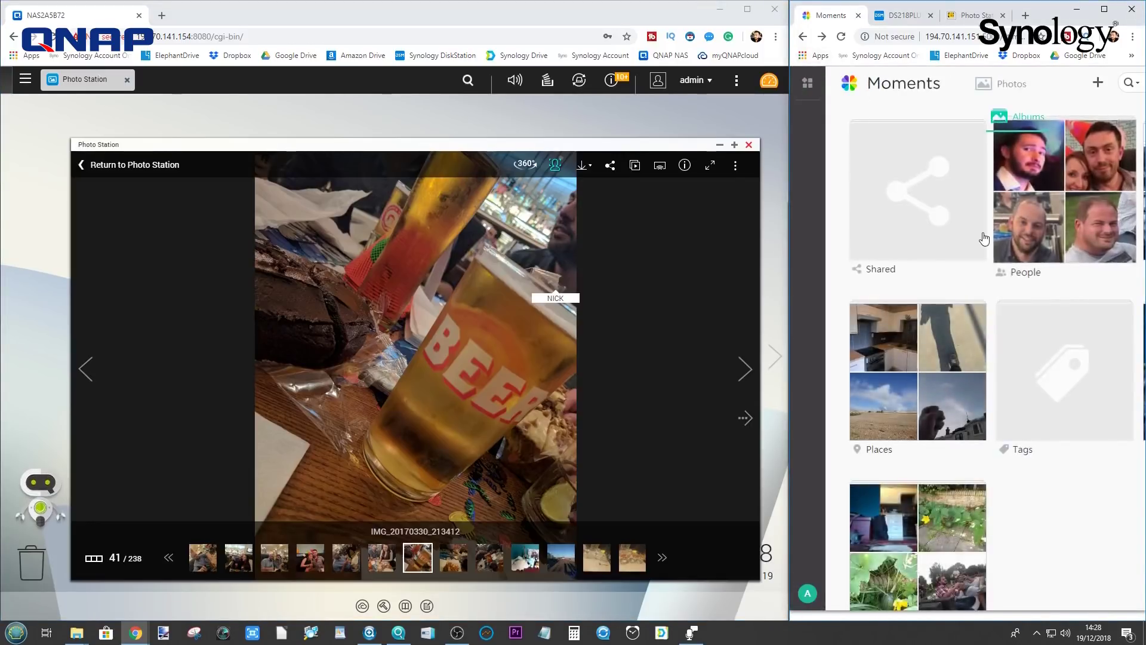
- Open the Places album in Moments and show the information panel for the photo open in QNAP Photo Station
scroll(986, 251, down, 2)
click(982, 266)
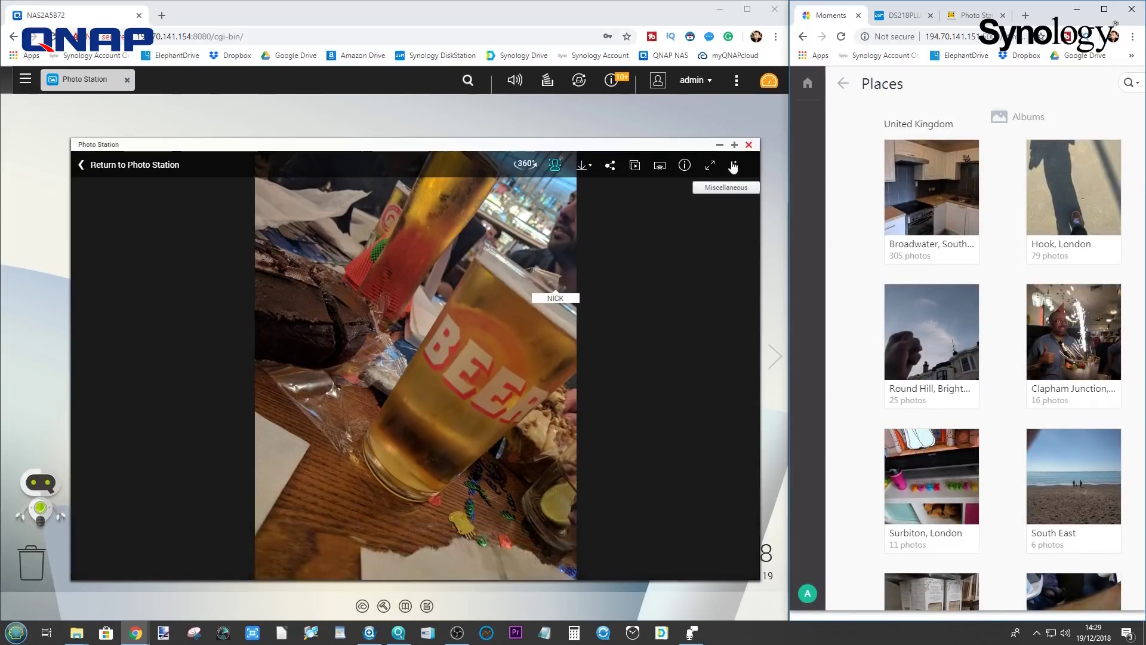
click(684, 166)
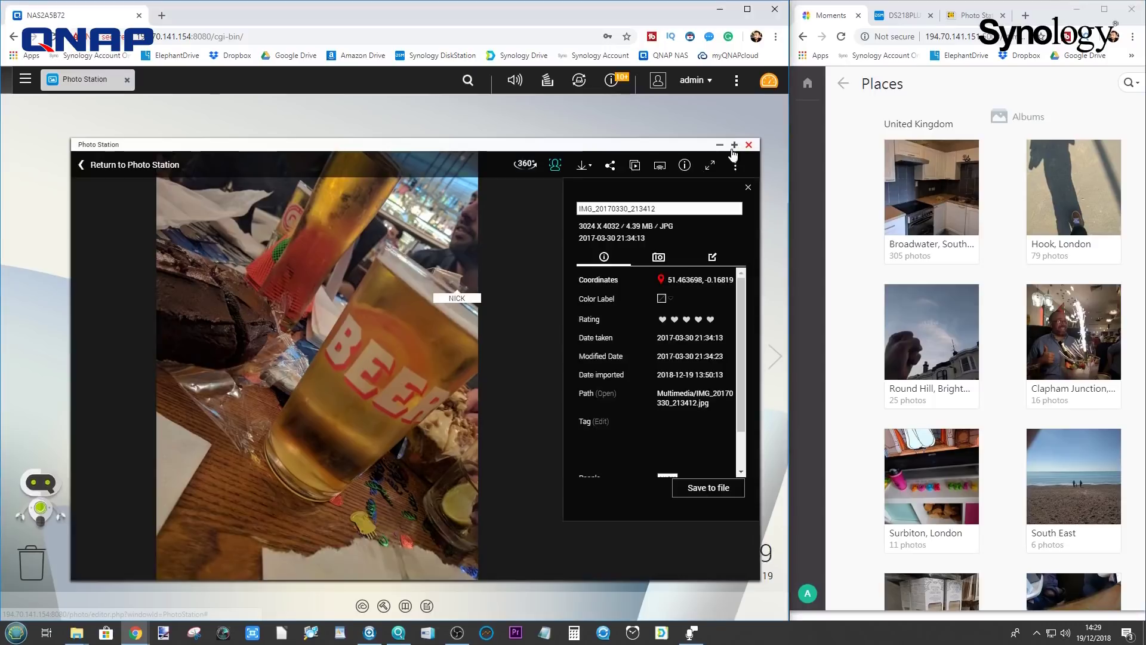
- View the QNAP photo's location map through Set Coordinates, and leave it without saving
click(736, 166)
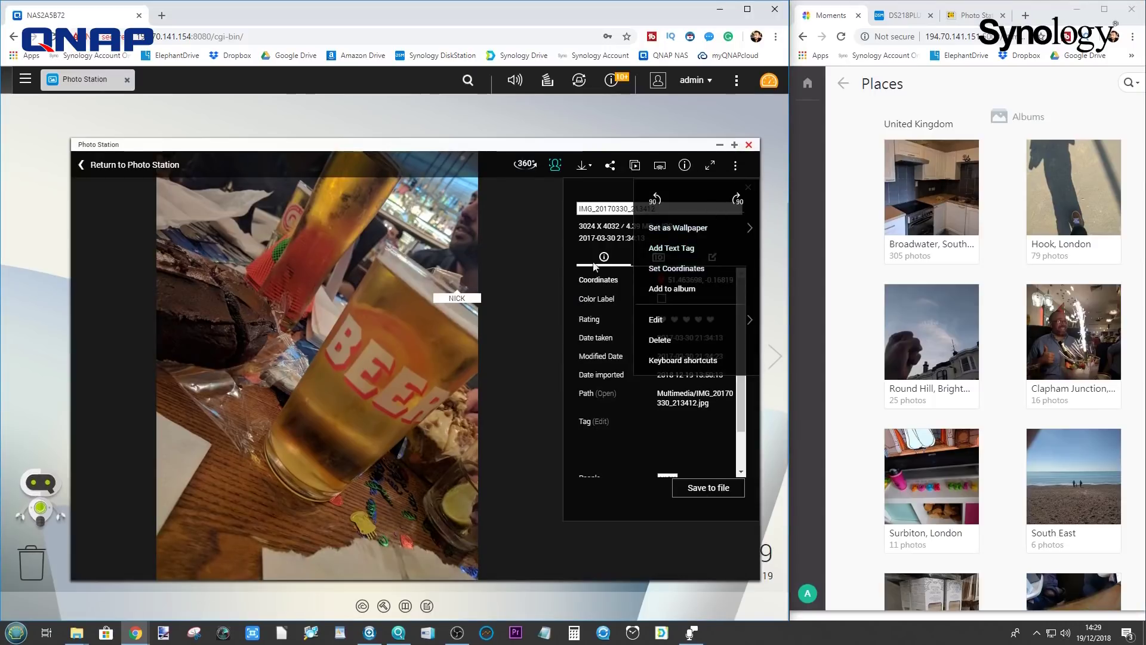
click(676, 268)
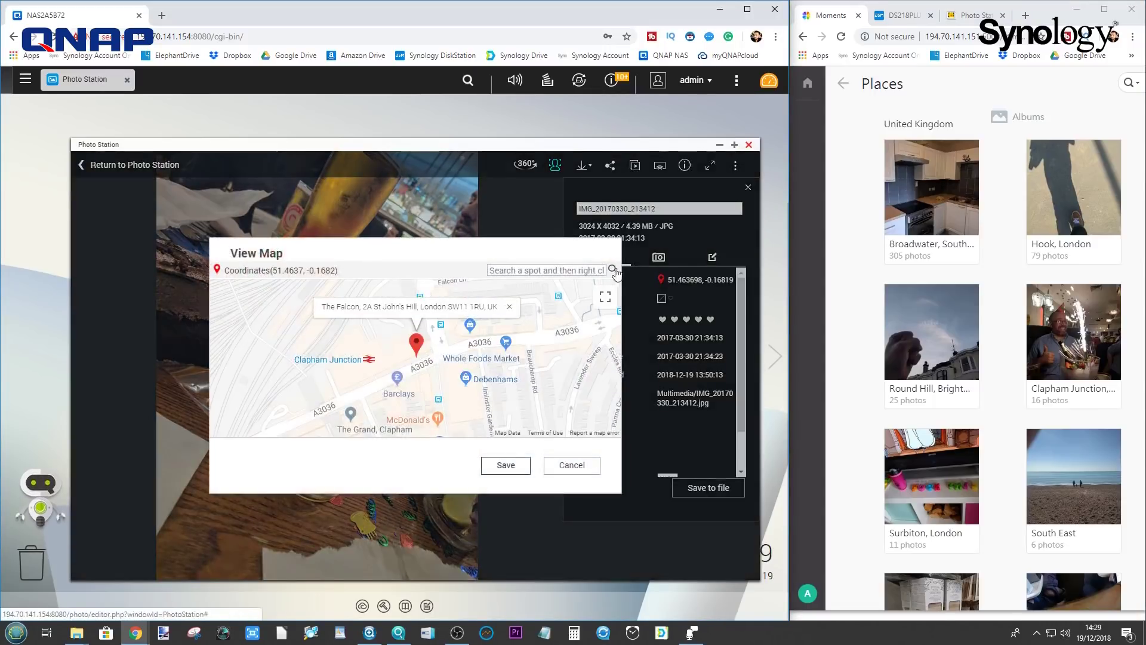
click(568, 466)
mouse_move(442, 180)
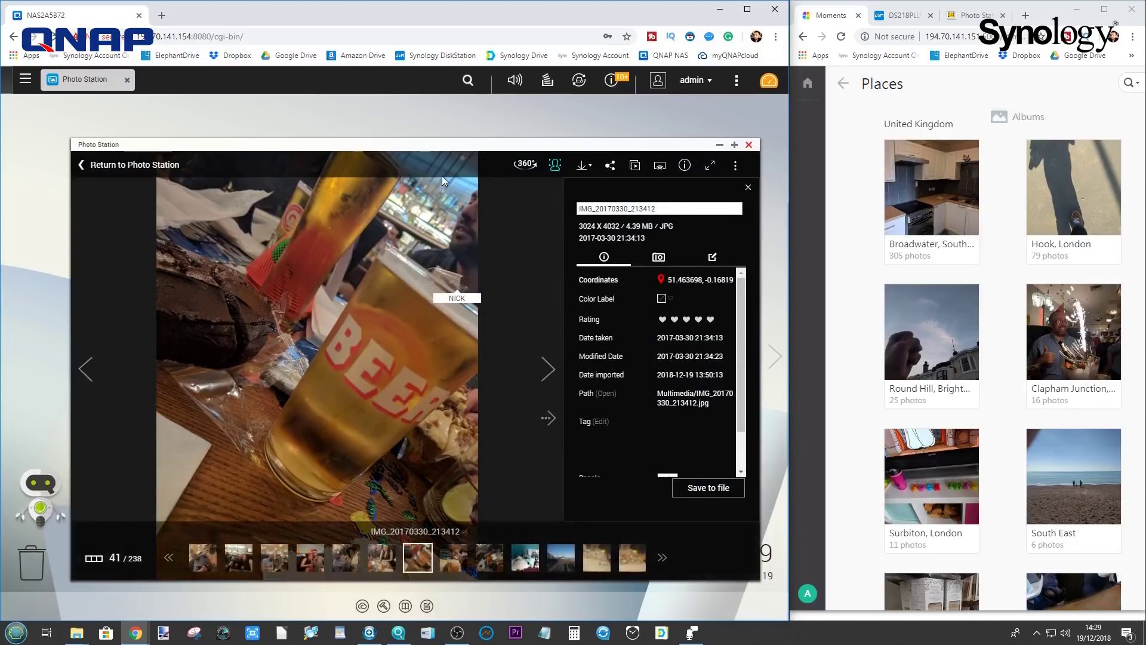
- Show the camera details of photo IMG_20170330_213412 in QNAP Photo Station
scroll(654, 304, down, 1)
scroll(638, 269, up, 1)
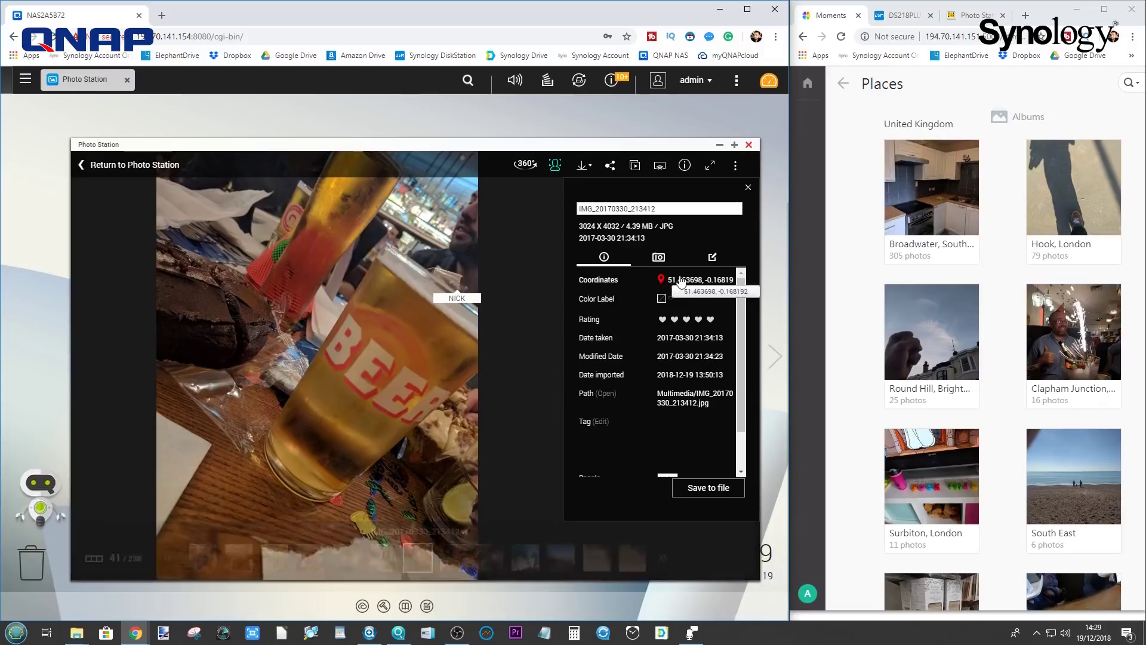
click(660, 257)
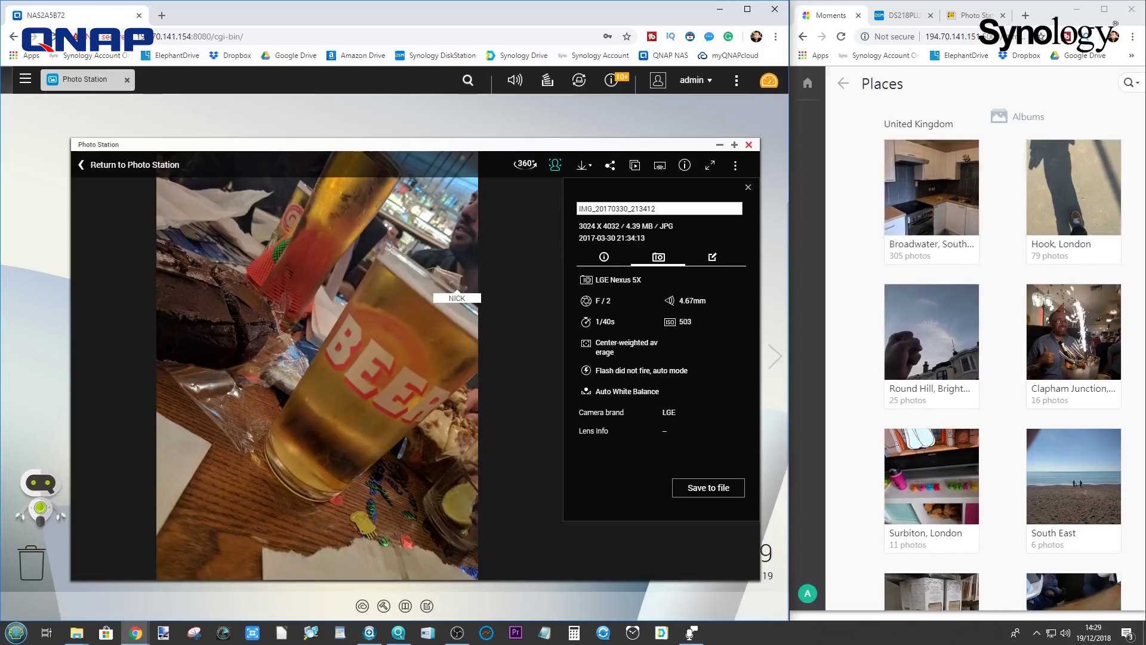
- Bring up Photo Station 6 on the Synology side, enlarge it for a look, and shrink it to a narrow strip
click(973, 15)
drag(790, 344, 404, 322)
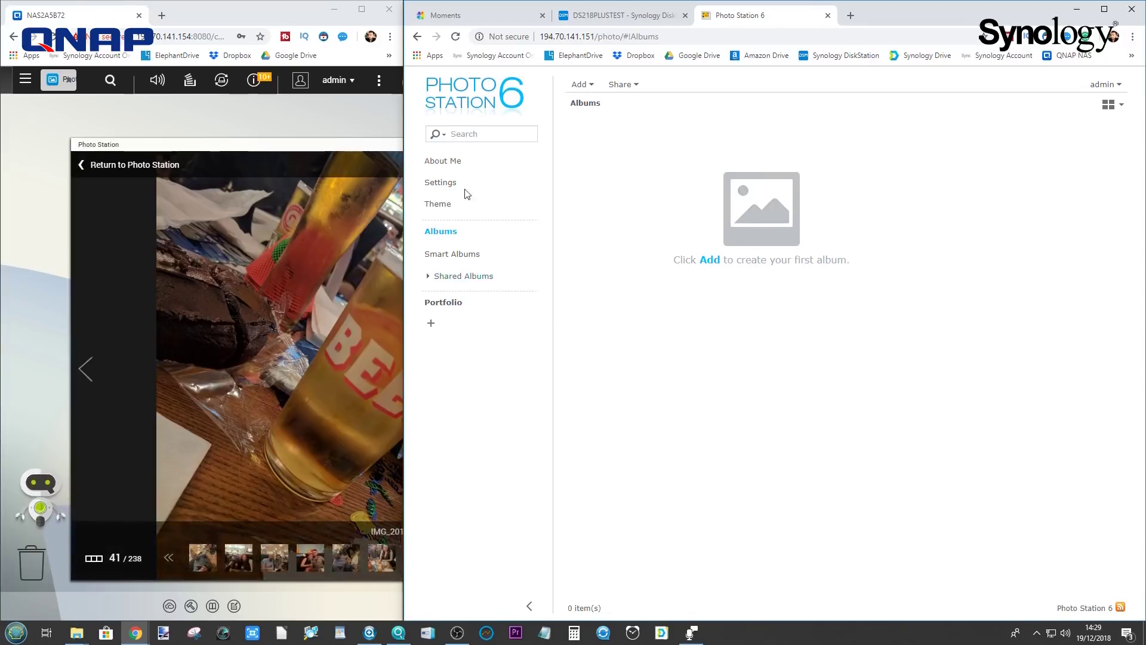
drag(403, 220, 826, 217)
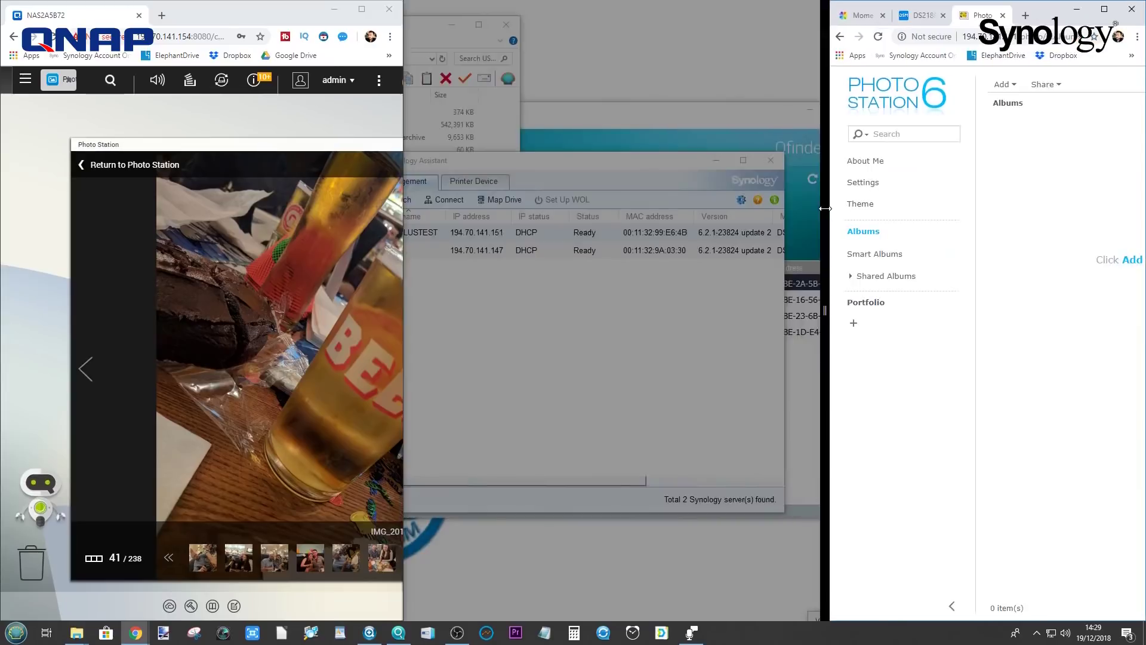
- Show the description field of the QNAP photo and close QNAP Photo Station
click(712, 258)
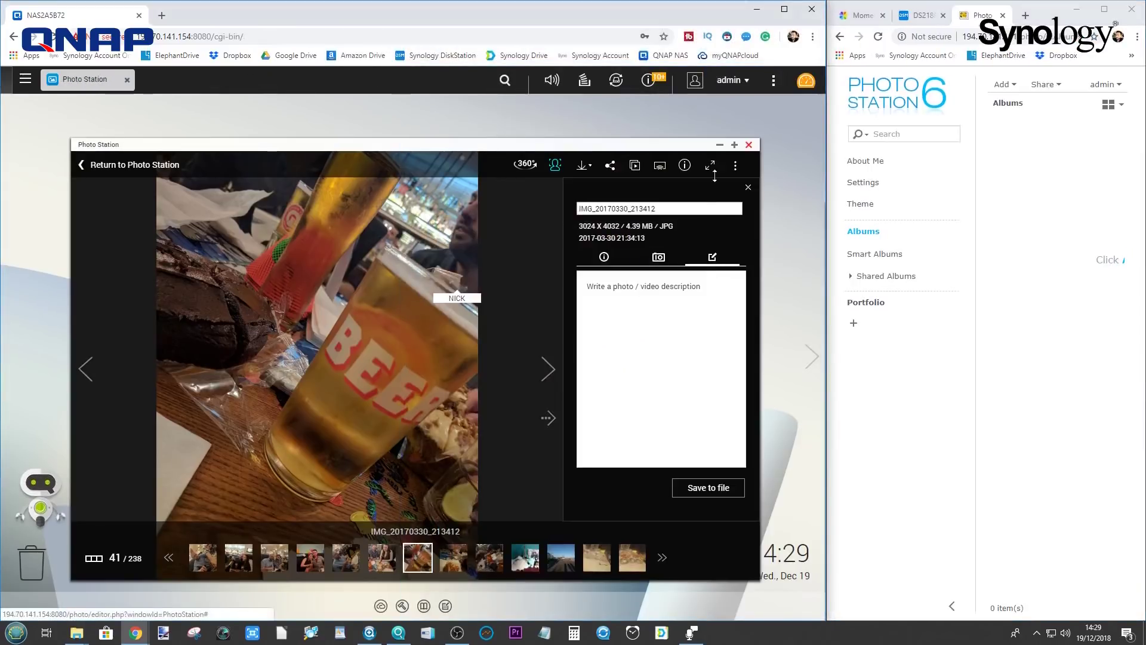
click(749, 145)
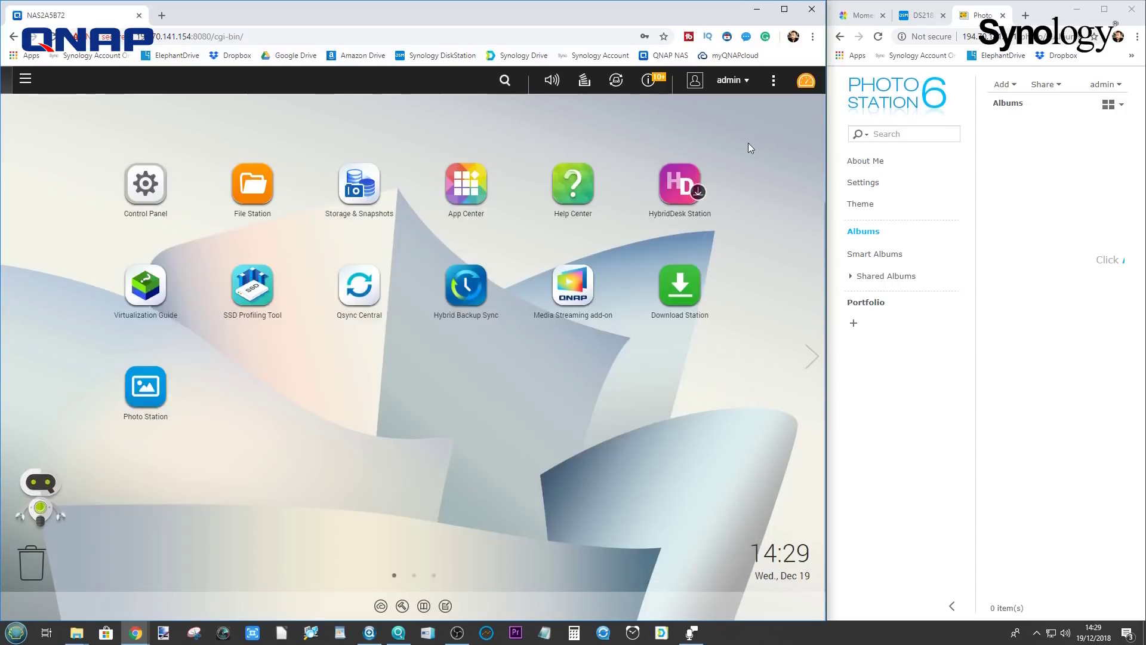
- Return from Places to the albums overview in a widened Moments window, and look into the People album
drag(827, 197, 344, 197)
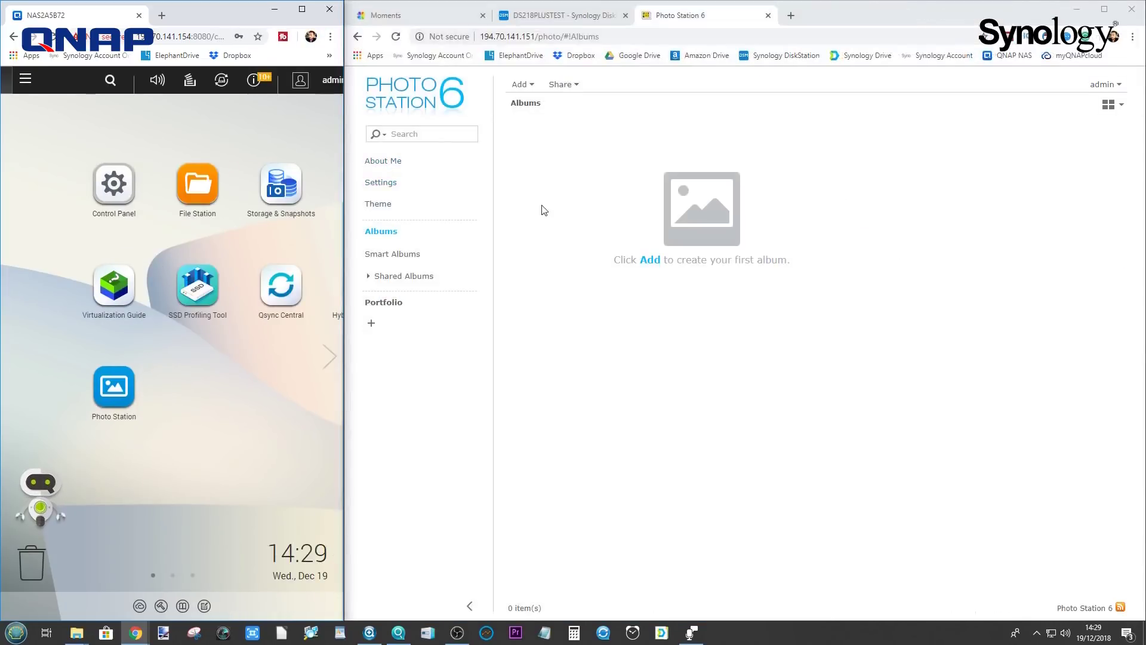
click(433, 17)
scroll(760, 335, down, 3)
scroll(759, 335, up, 3)
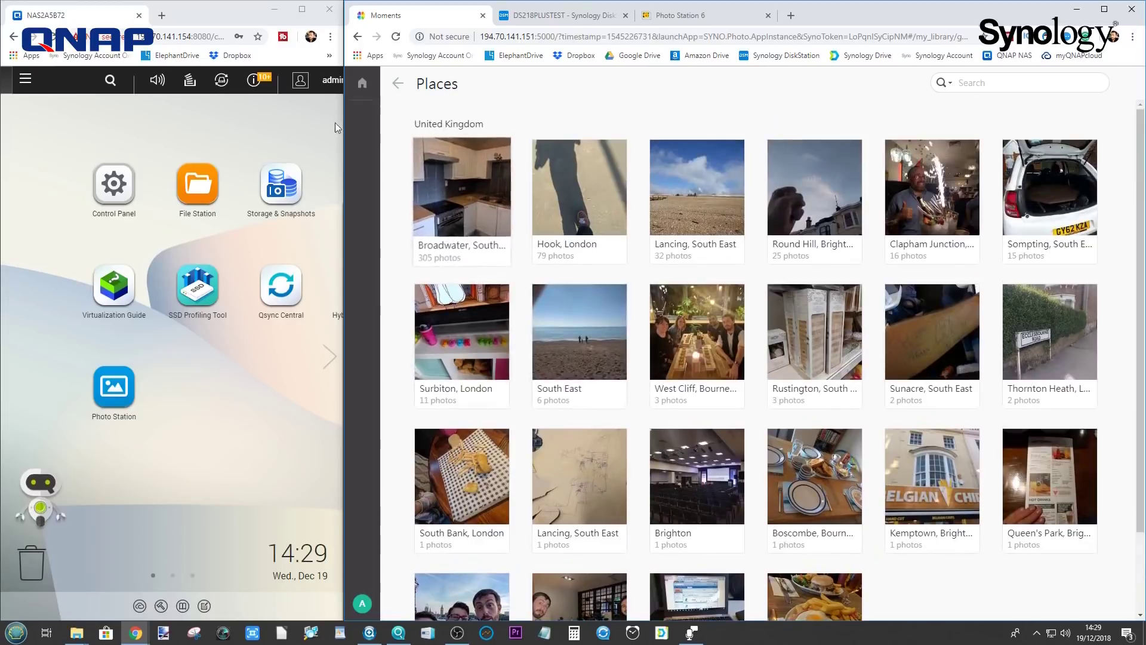
click(398, 82)
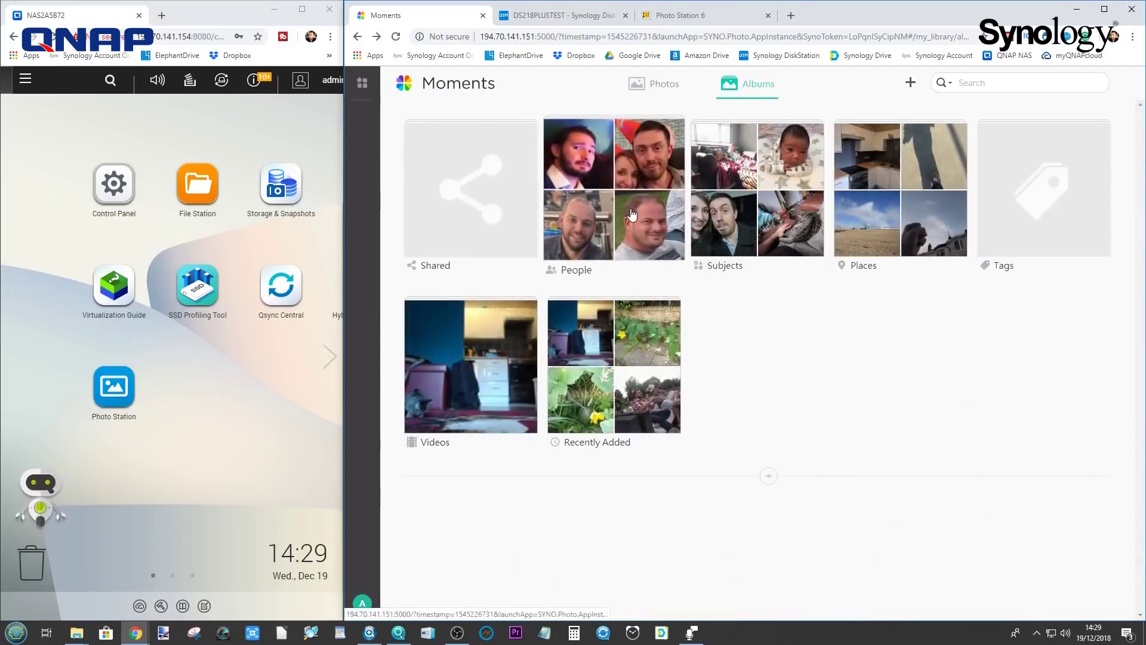
click(628, 194)
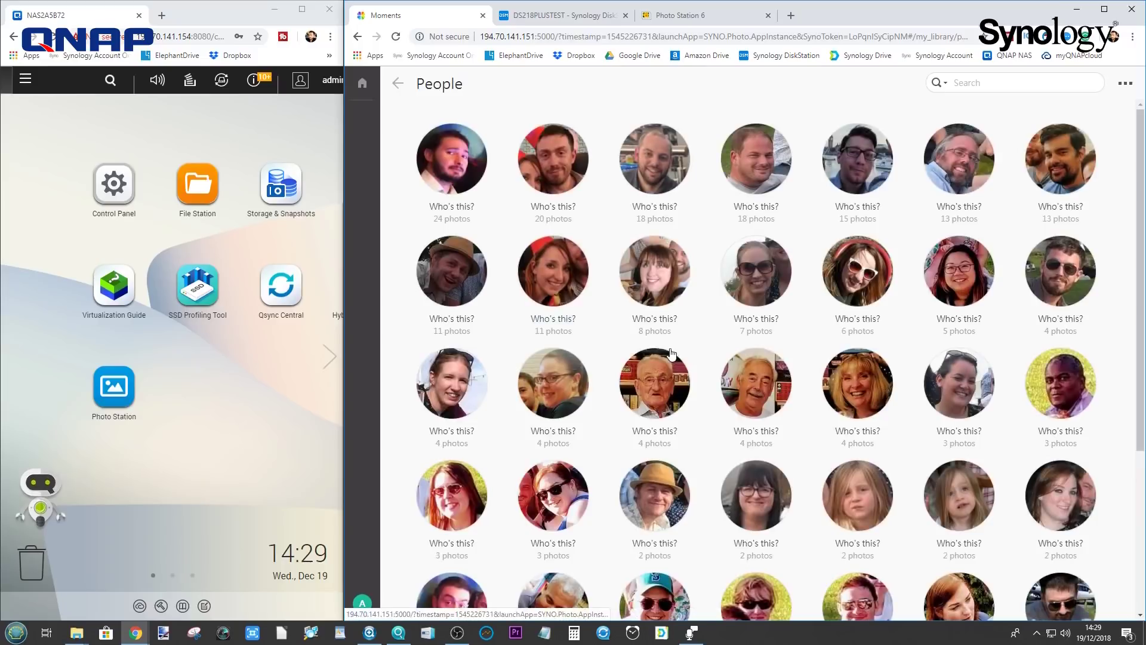
click(398, 83)
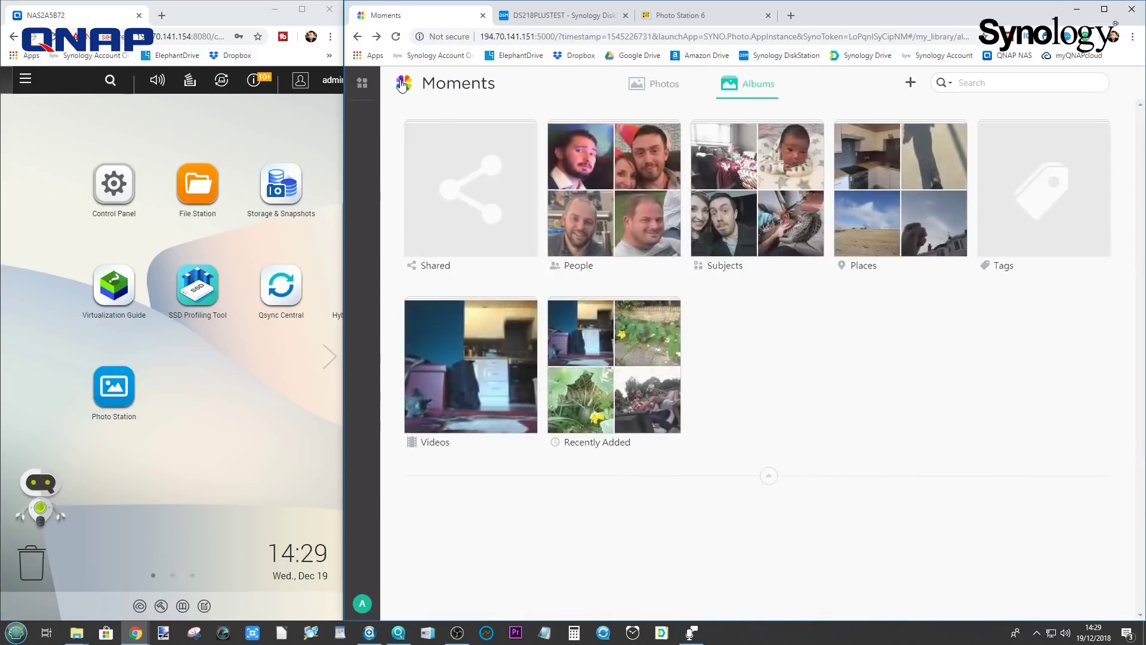
- Reopen Photo Station in a widened QNAP window, view its Manage listing, and close it
drag(344, 157, 344, 158)
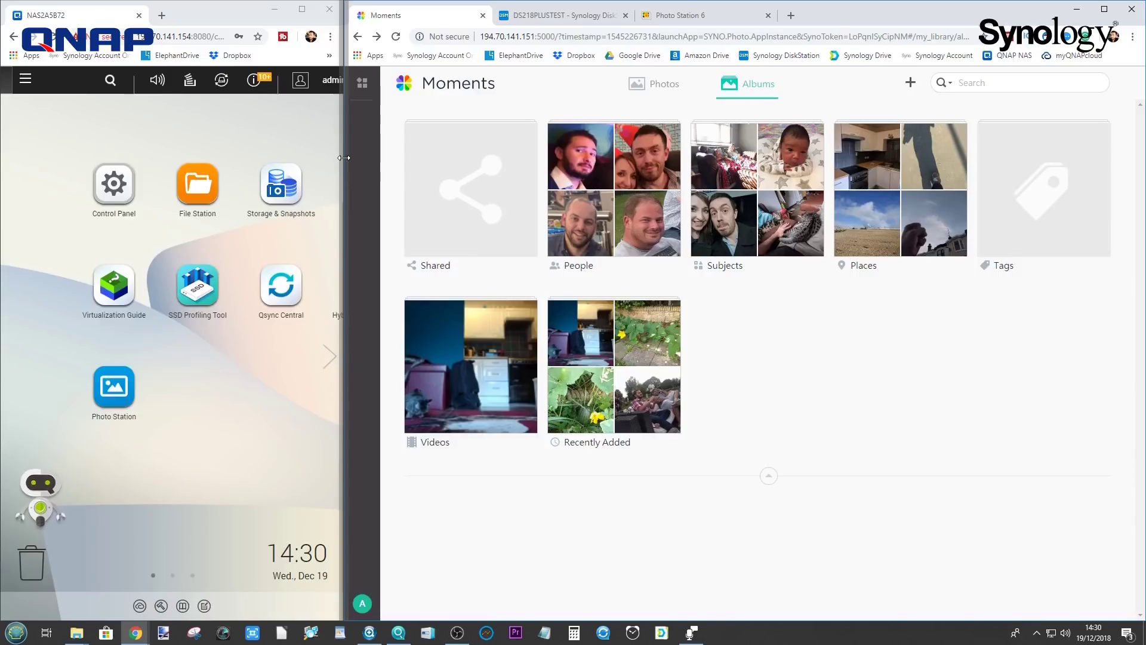
drag(344, 158, 615, 157)
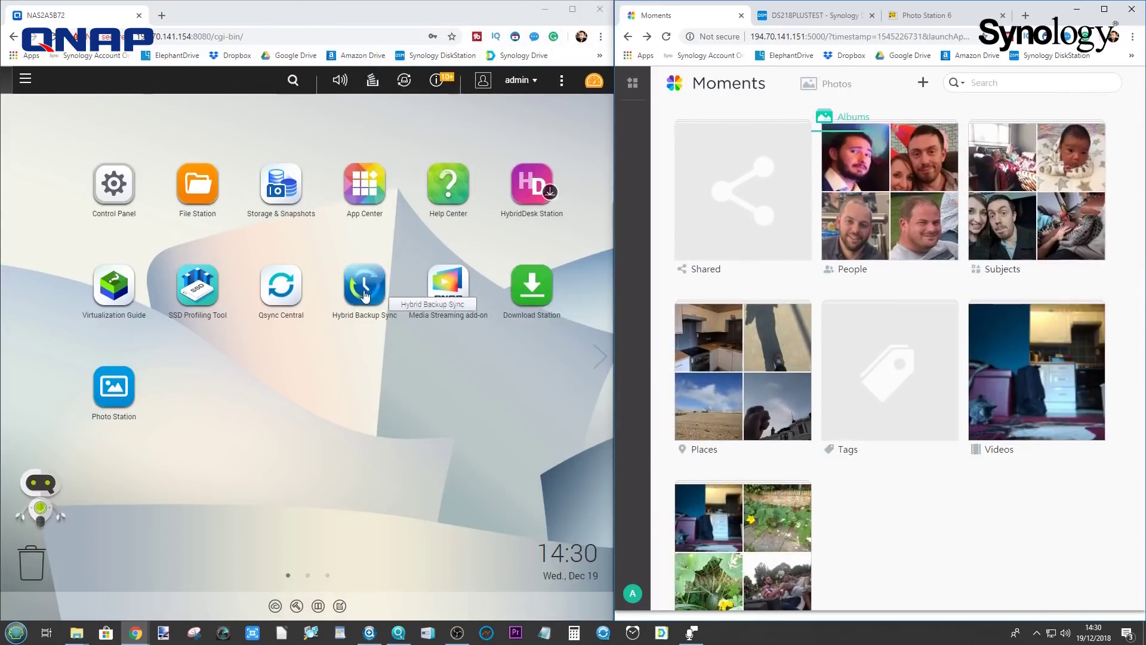
click(114, 388)
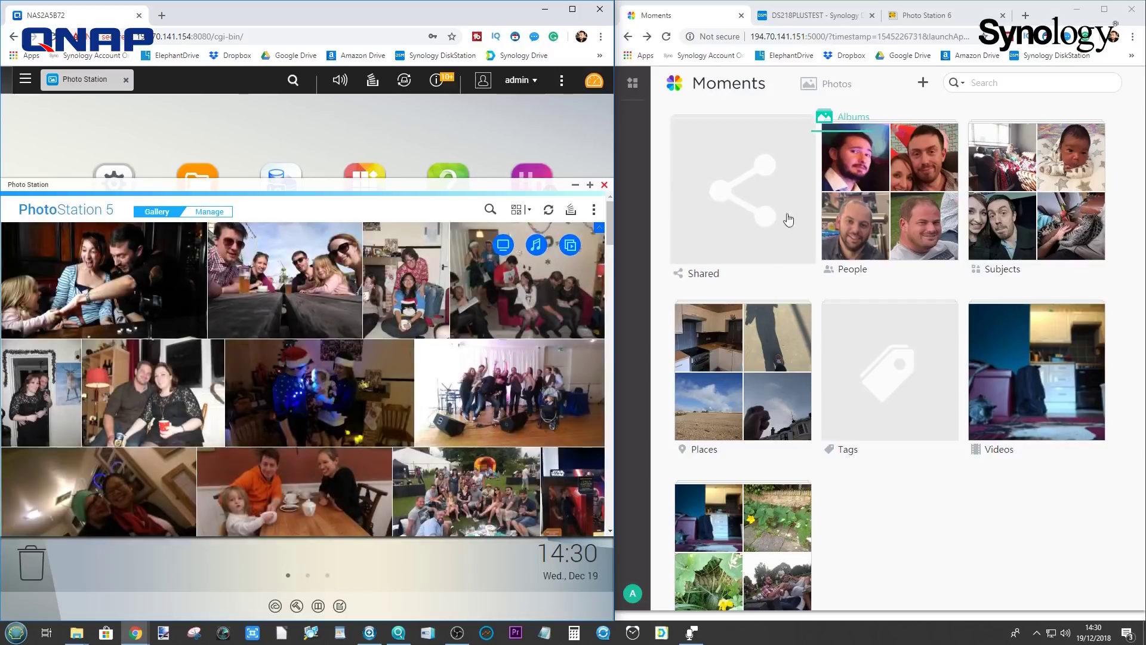
click(220, 213)
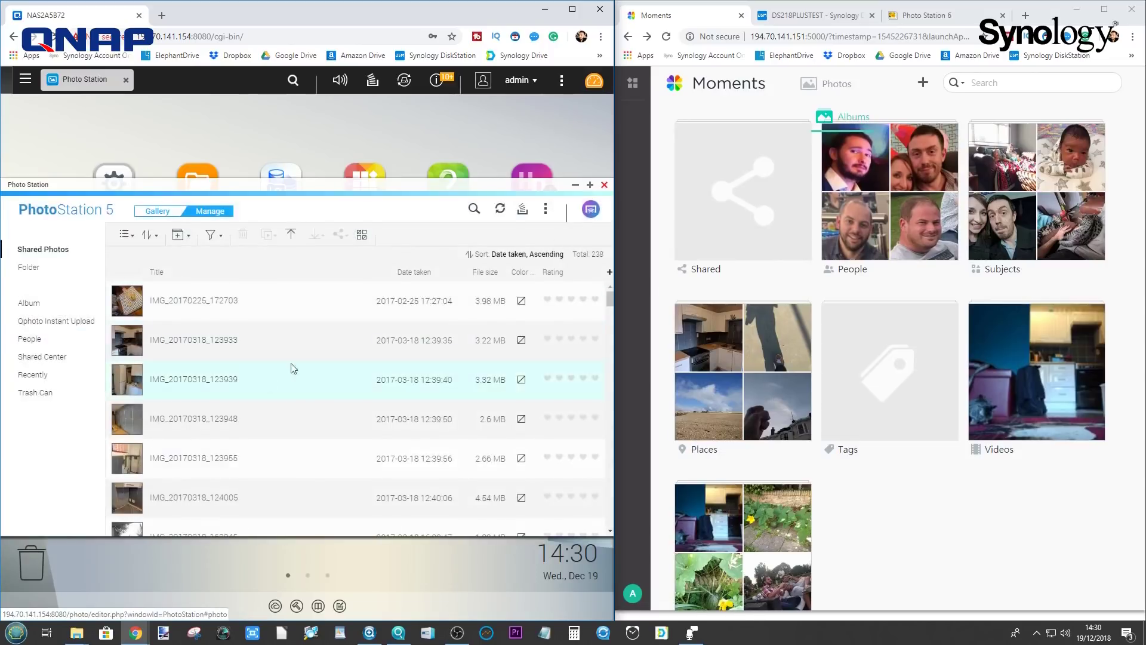
click(605, 186)
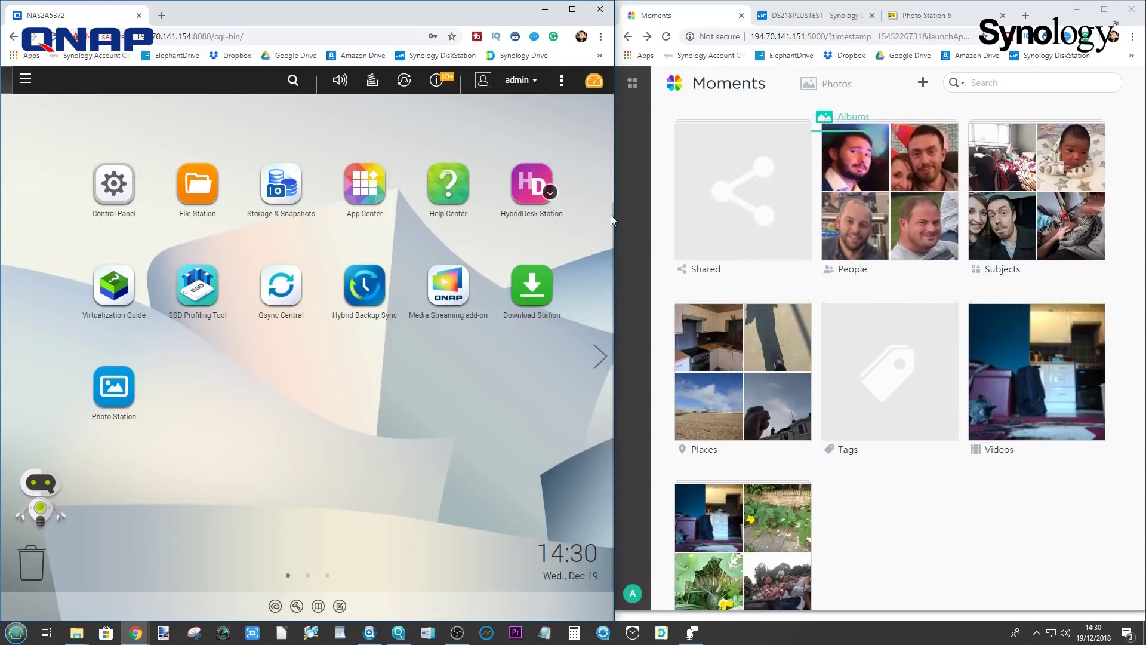
- Widen the Synology window and open the Smart Albums section in Photo Station 6
drag(610, 215, 482, 209)
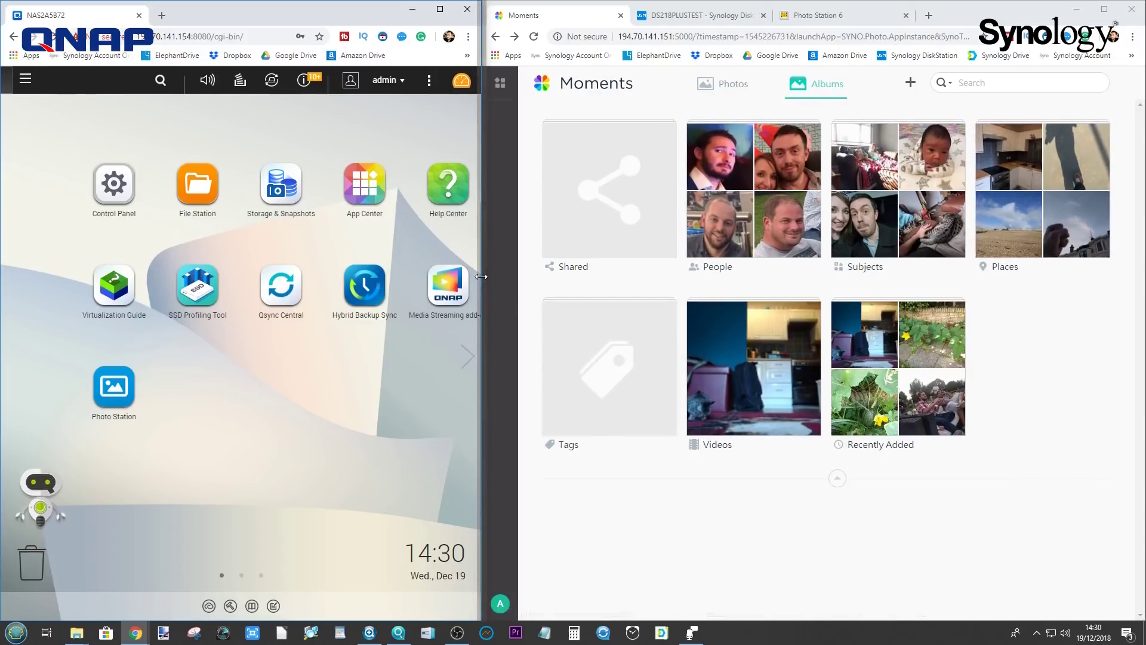
click(569, 20)
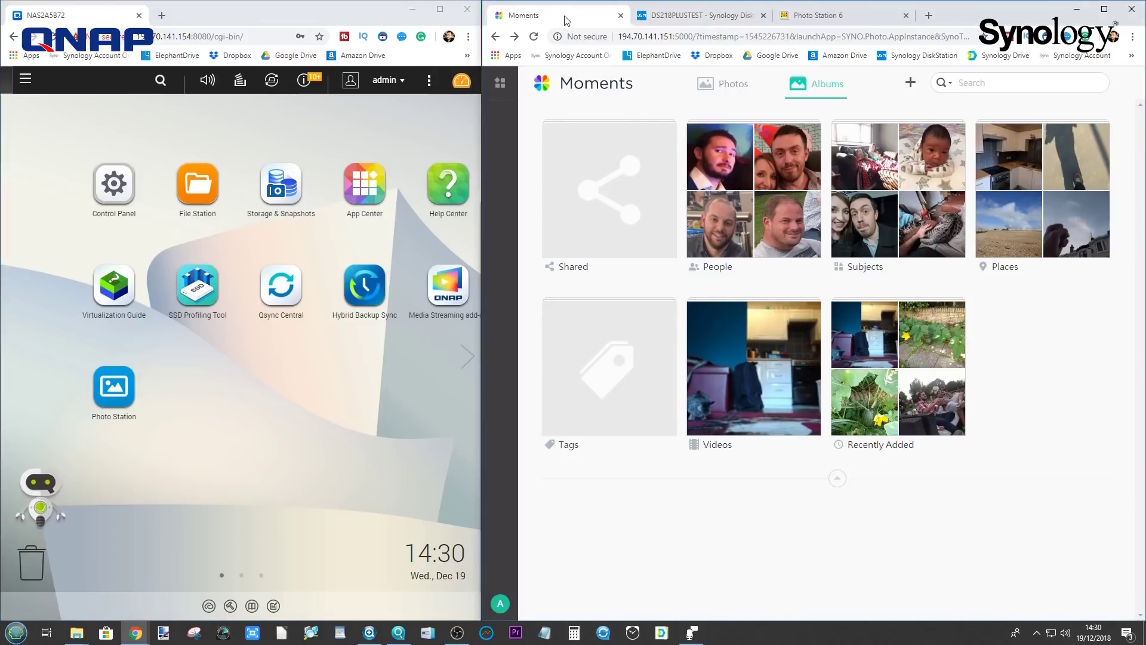
click(806, 16)
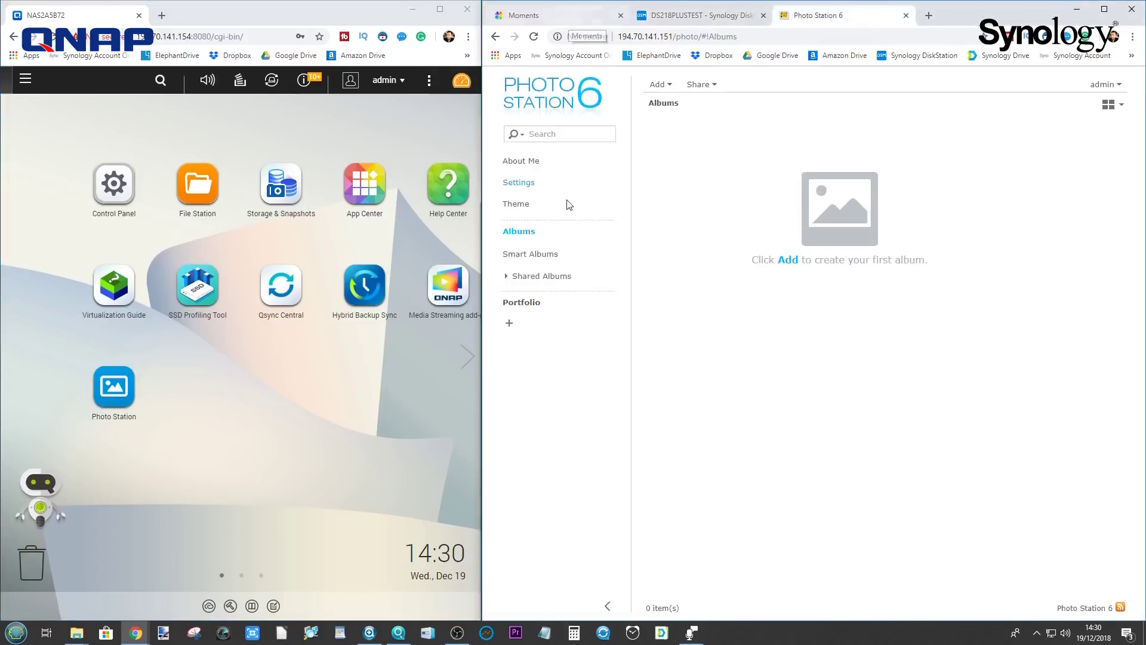
click(541, 257)
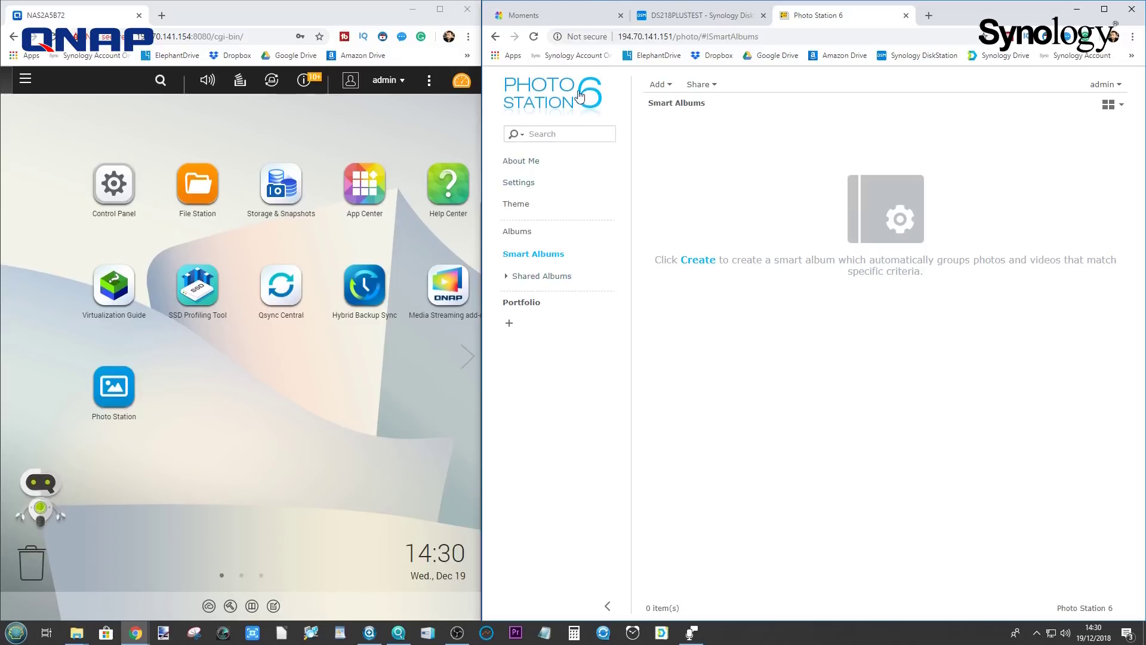
- Compare the Moments albums overview with the Photo Station 6 Smart Albums page by alternating between them
click(545, 15)
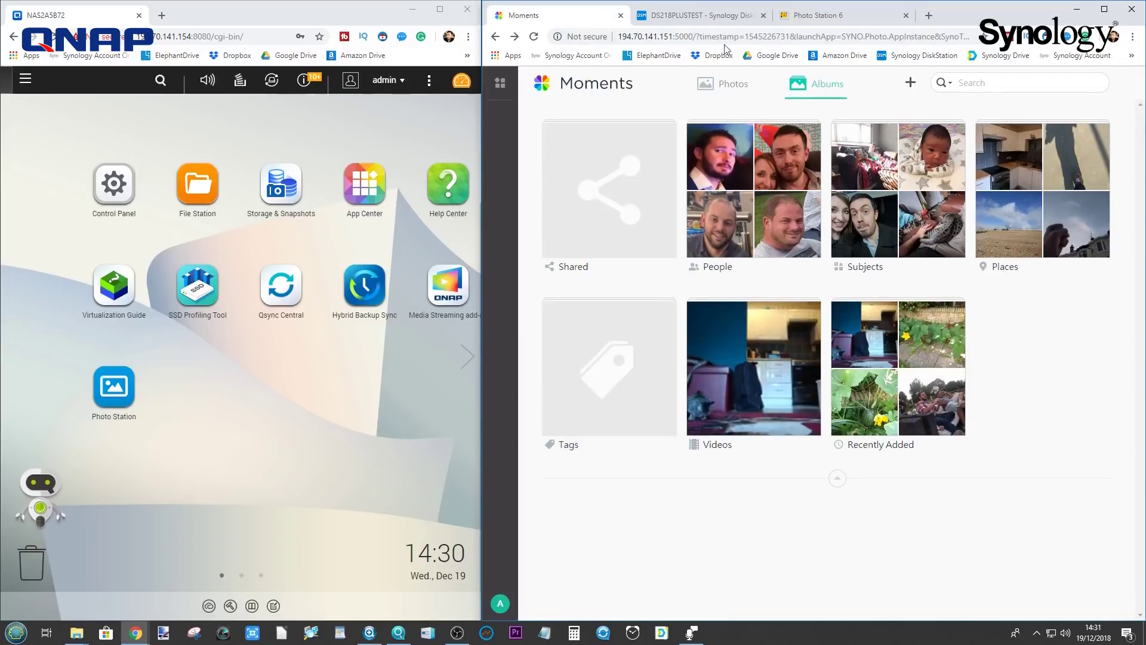
click(819, 18)
key(ctrl+Tab)
click(824, 23)
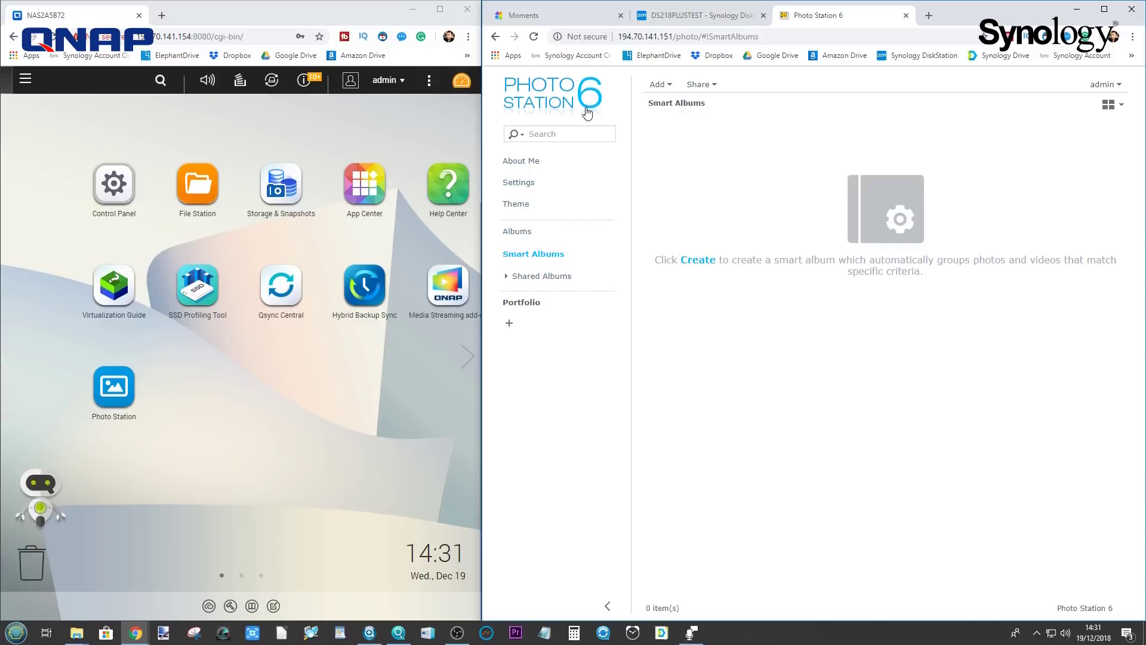
click(566, 12)
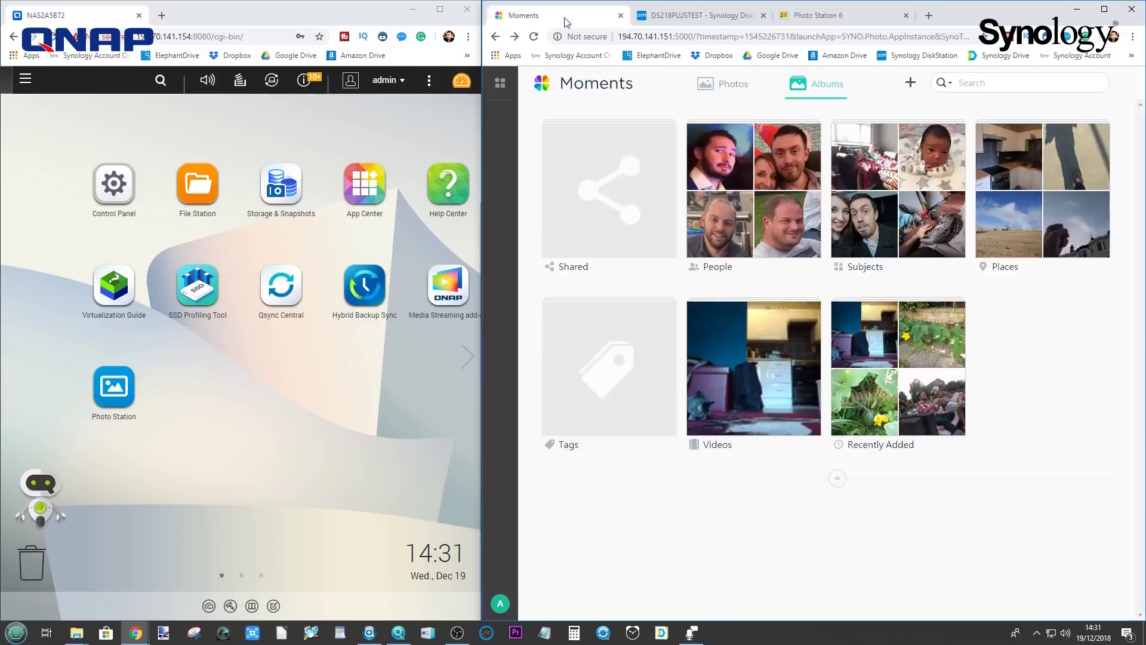
click(826, 22)
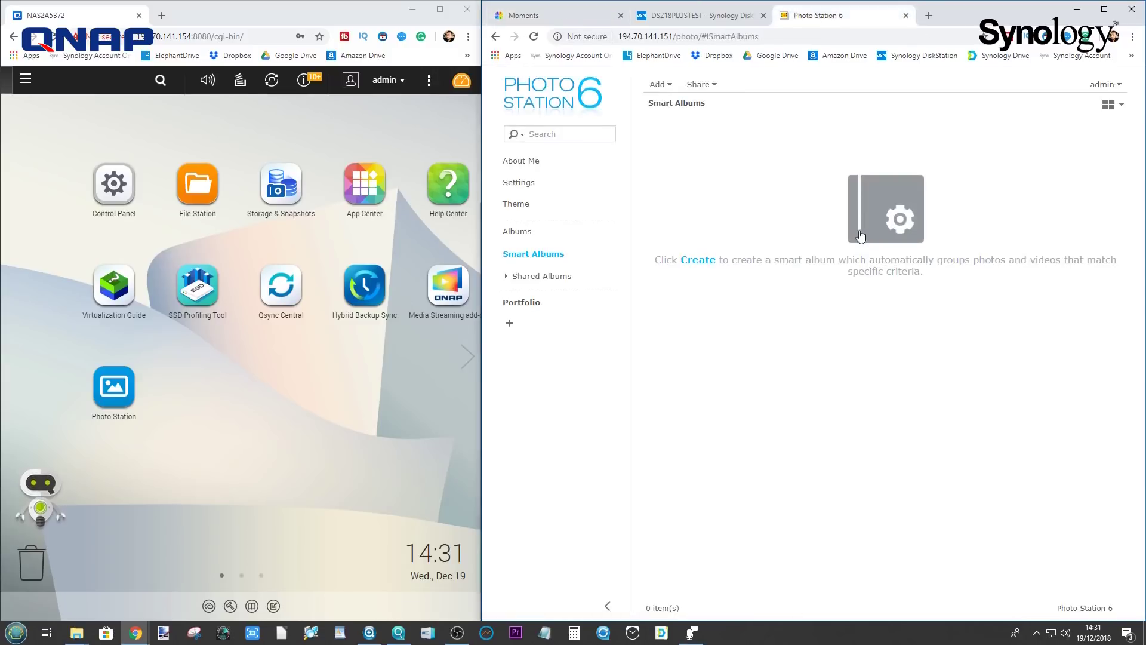
click(547, 19)
click(811, 23)
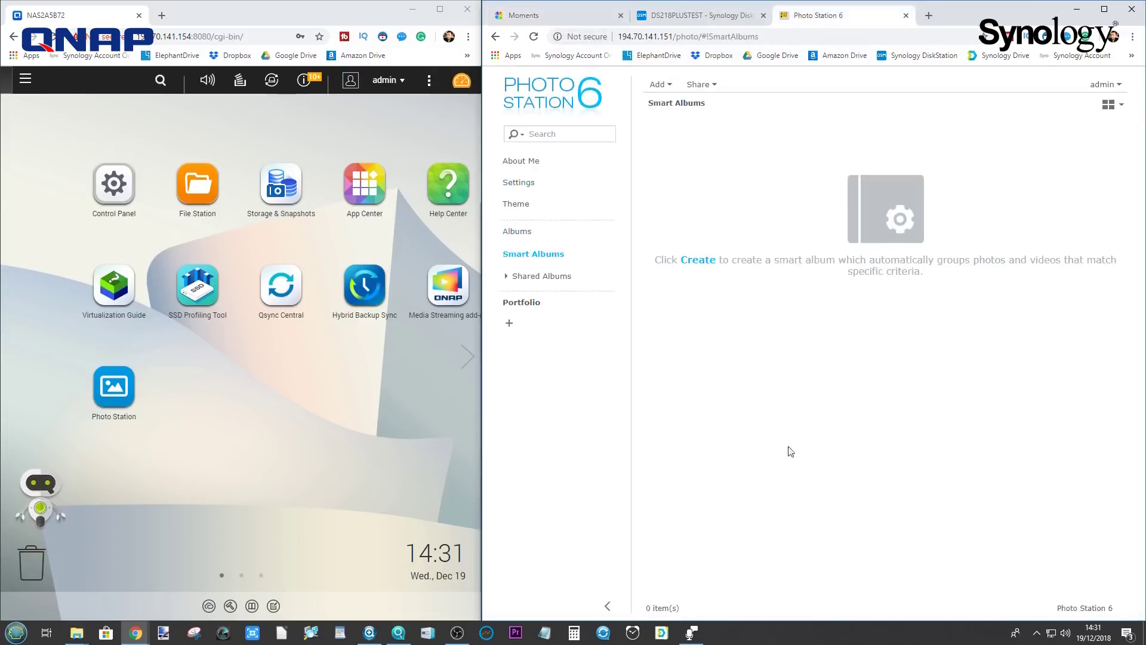
- Even out the QNAP and Synology windows, and browse all the recognised categories in the Moments Subjects album
drag(481, 217, 564, 225)
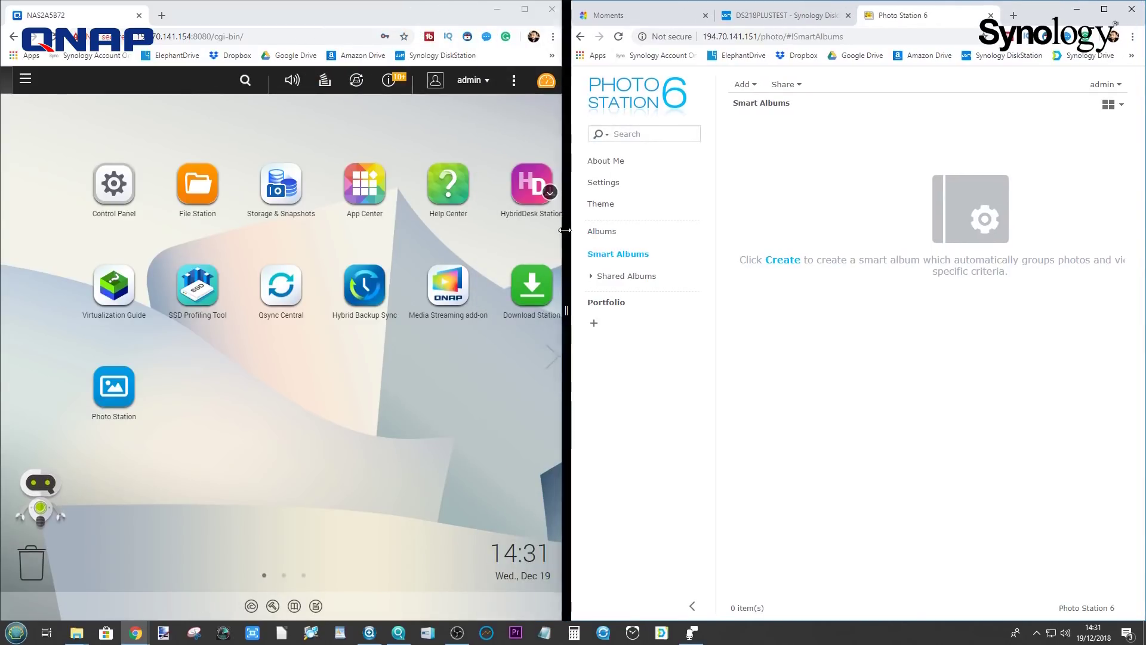
click(686, 15)
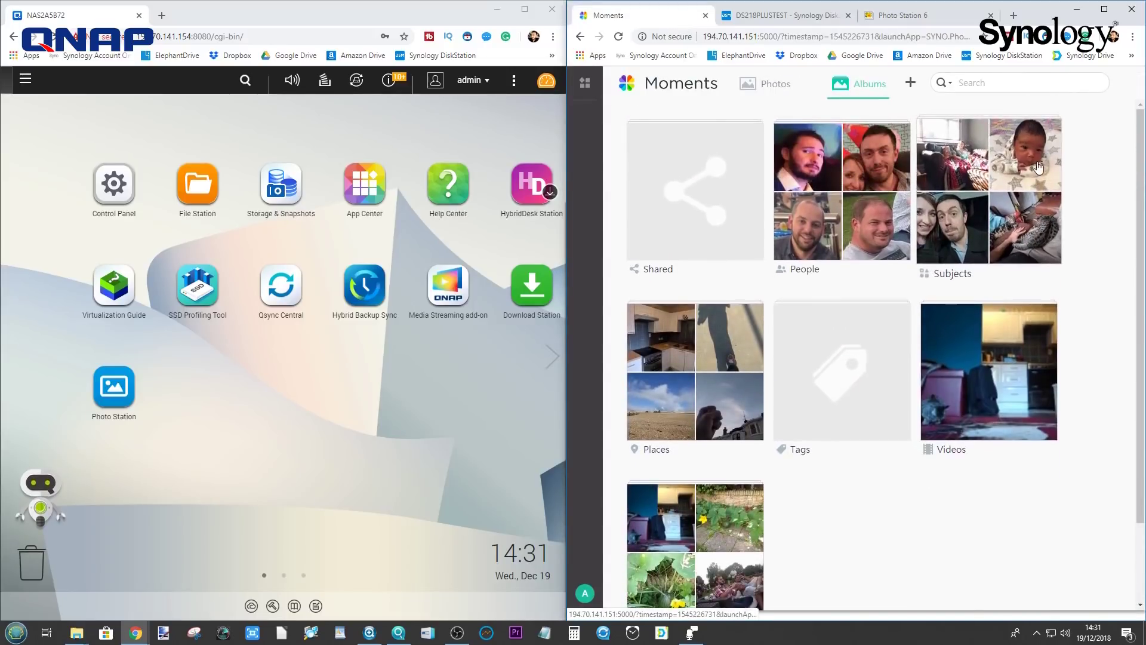
click(1039, 167)
scroll(843, 247, down, 1)
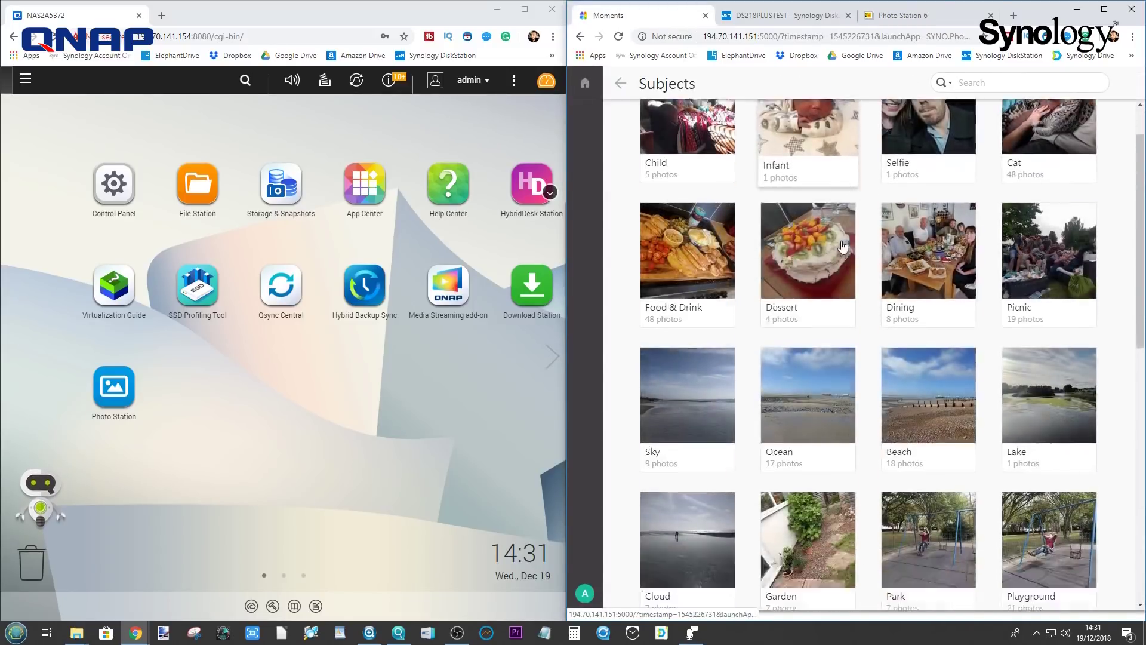
scroll(843, 247, down, 10)
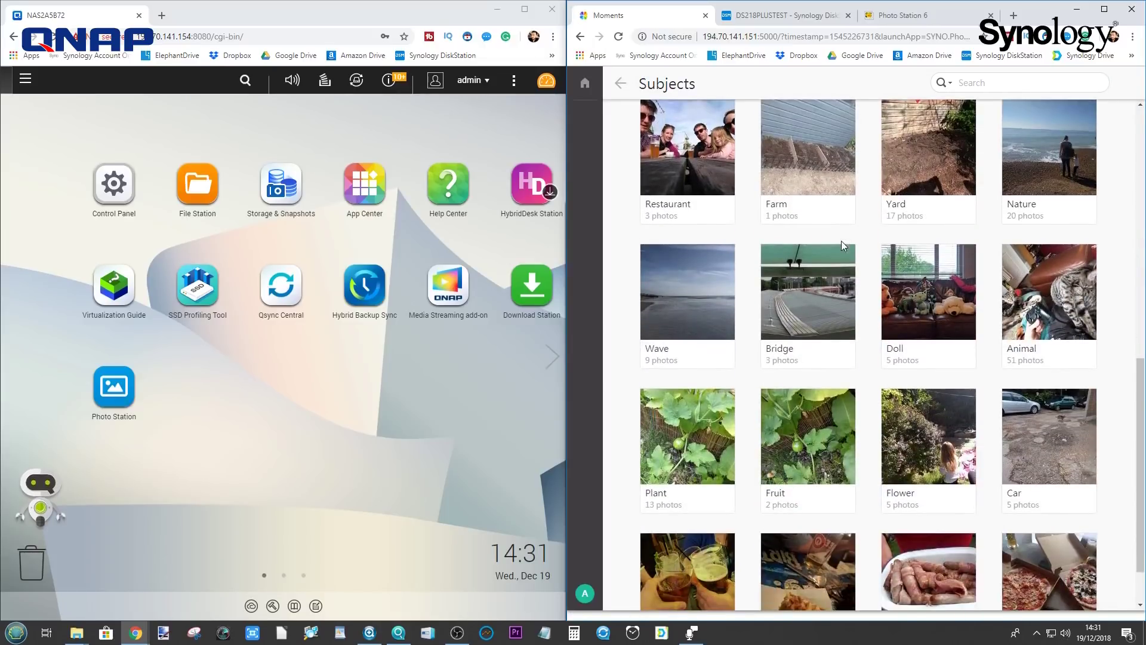
scroll(835, 304, down, 1)
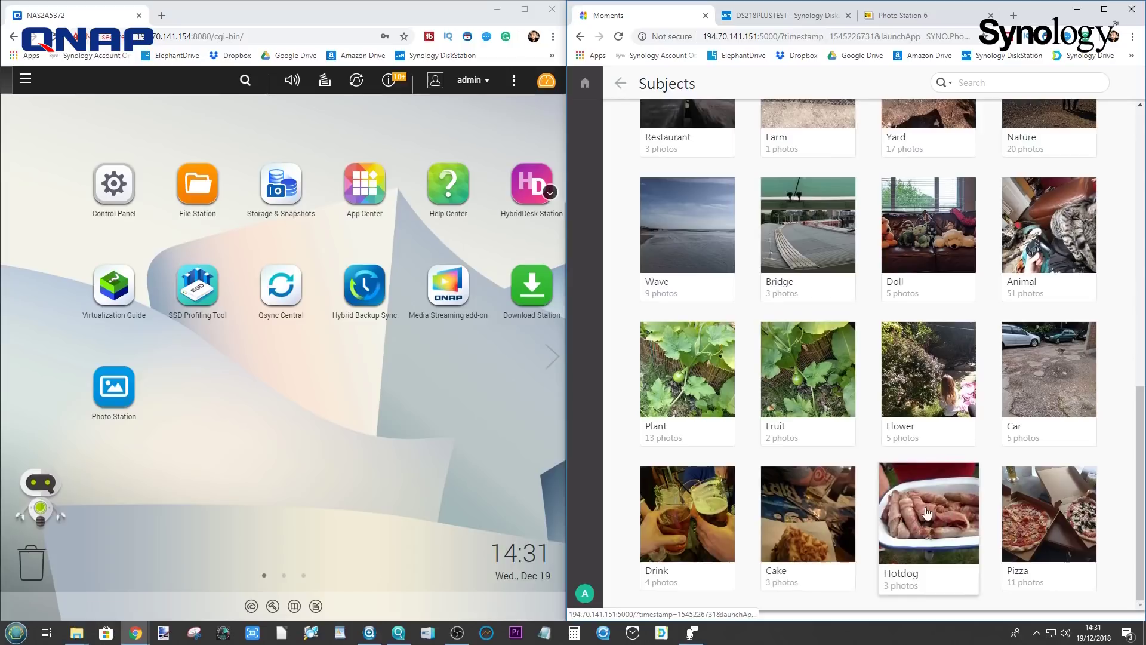
scroll(705, 224, up, 11)
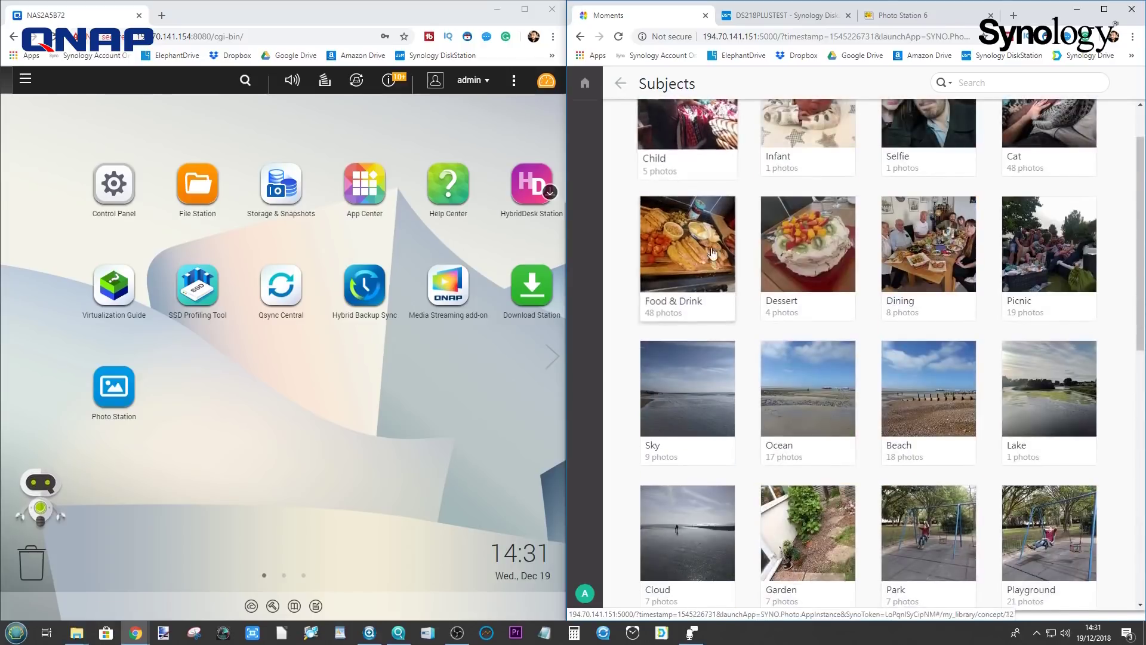
scroll(704, 223, up, 1)
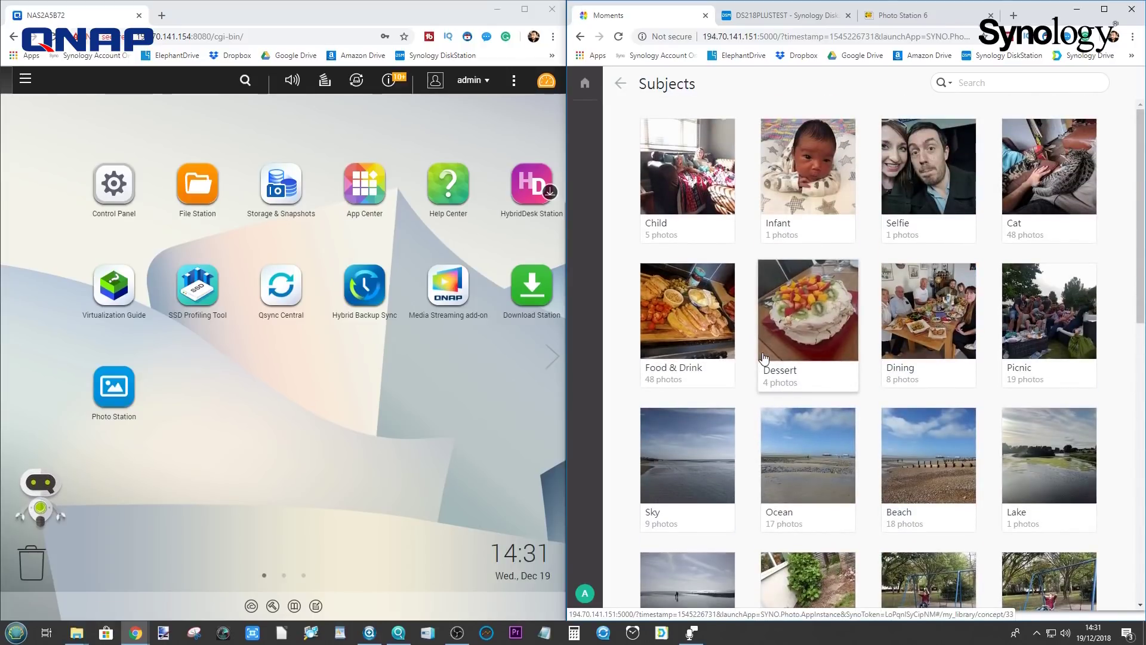